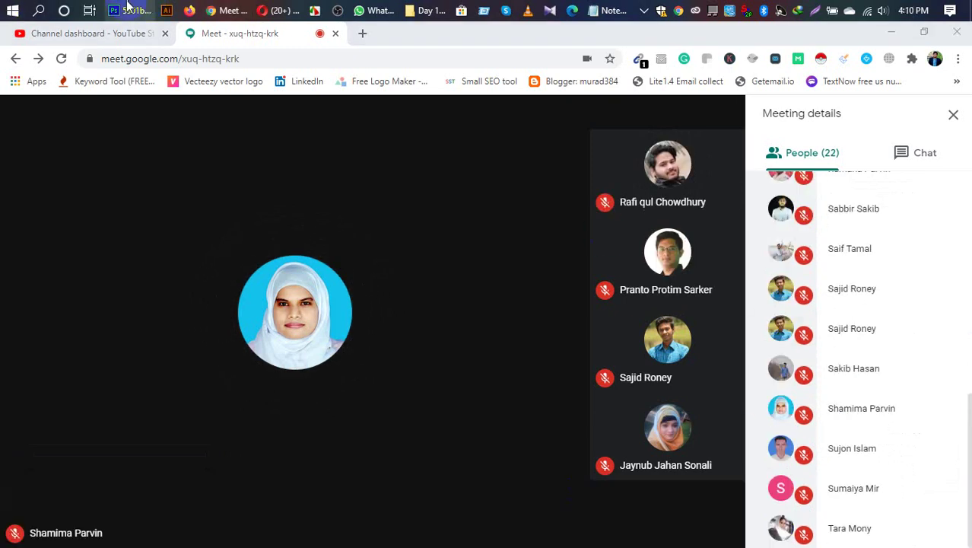
# Switch to the Google Meet call in Chrome and present the entire screen to the meeting.
pyautogui.click(125, 10)
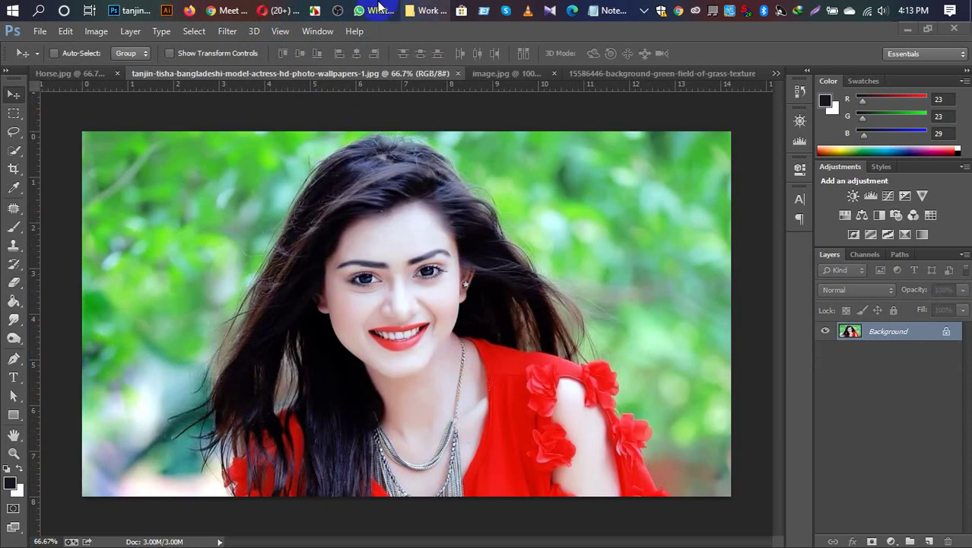
pyautogui.click(228, 11)
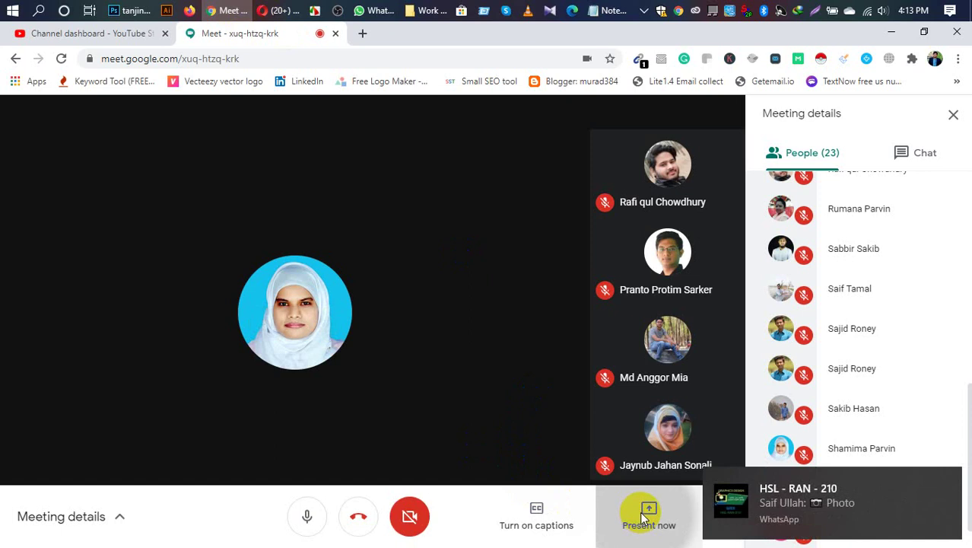
pyautogui.click(645, 519)
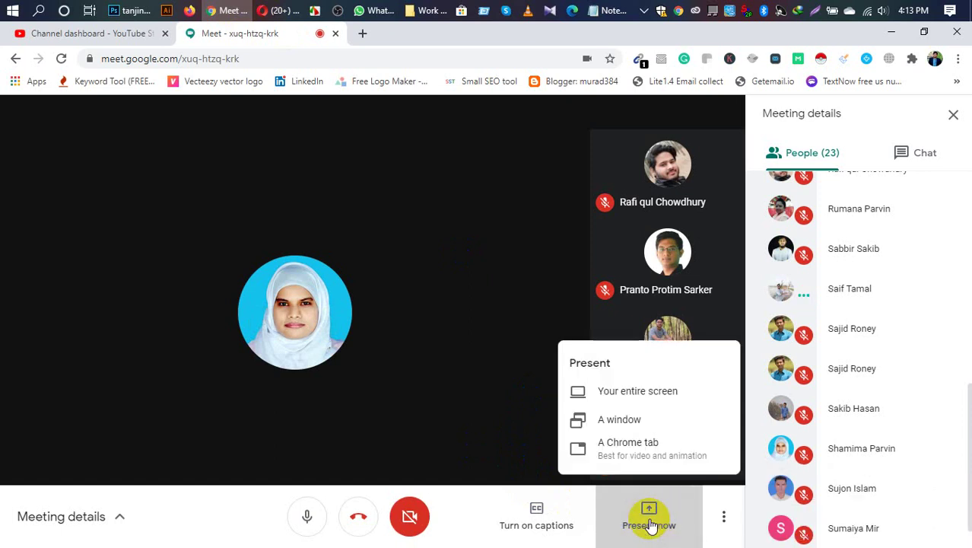
pyautogui.click(646, 398)
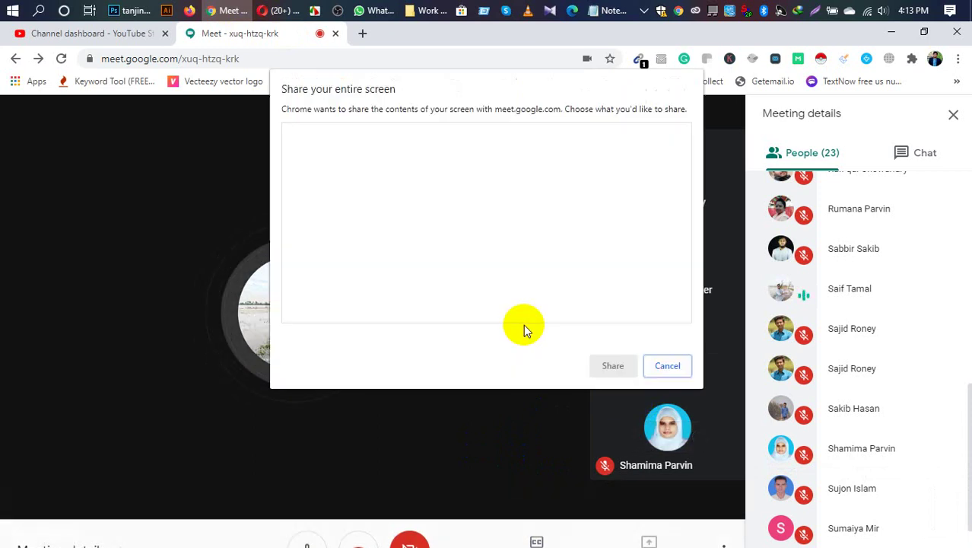
pyautogui.click(383, 180)
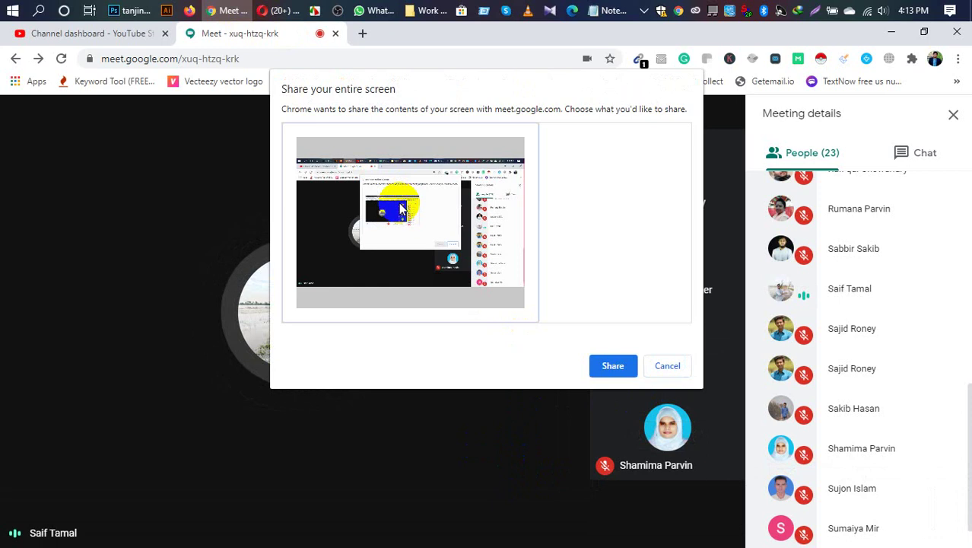
pyautogui.click(613, 365)
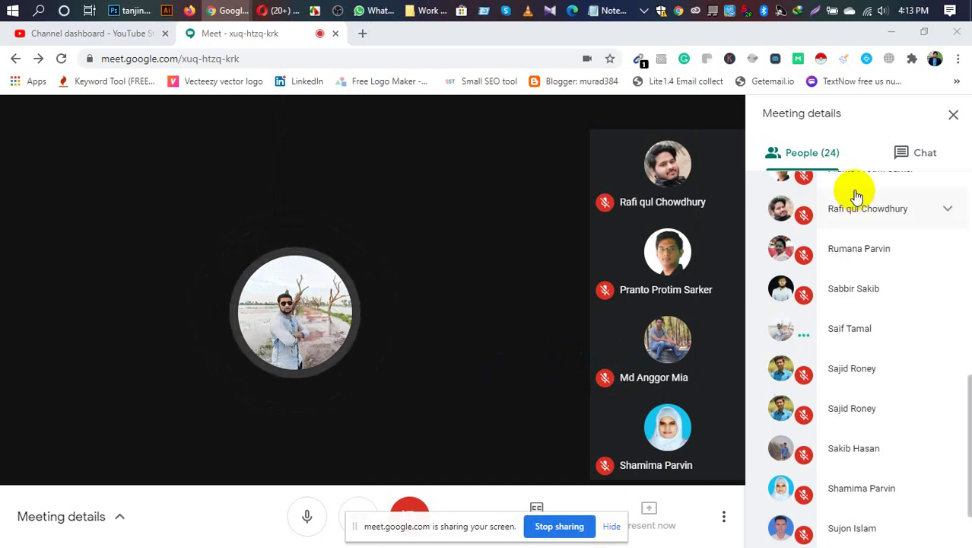
# Switch to Photoshop and copy the cracked-earth texture from image.jpg into the portrait document, moving it over the woman's face.
pyautogui.click(131, 11)
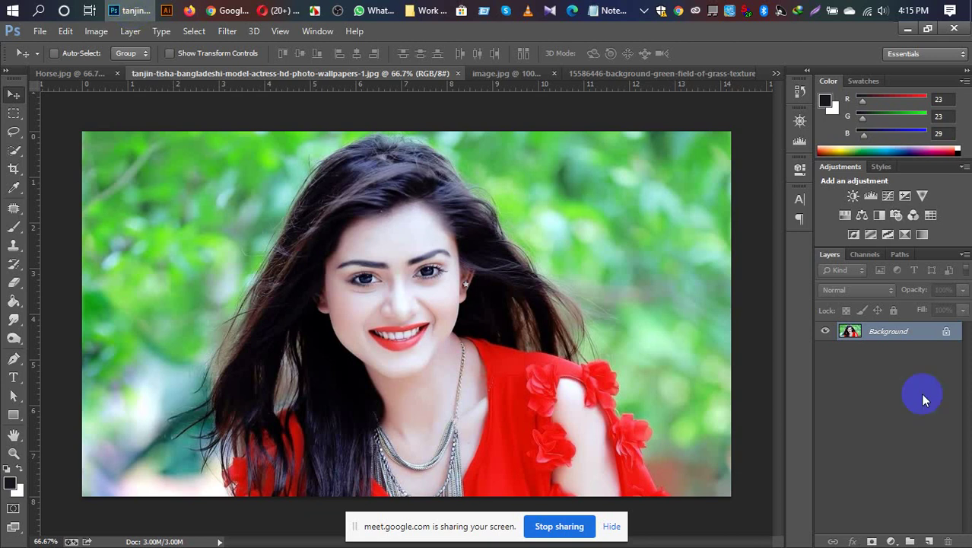
pyautogui.click(512, 73)
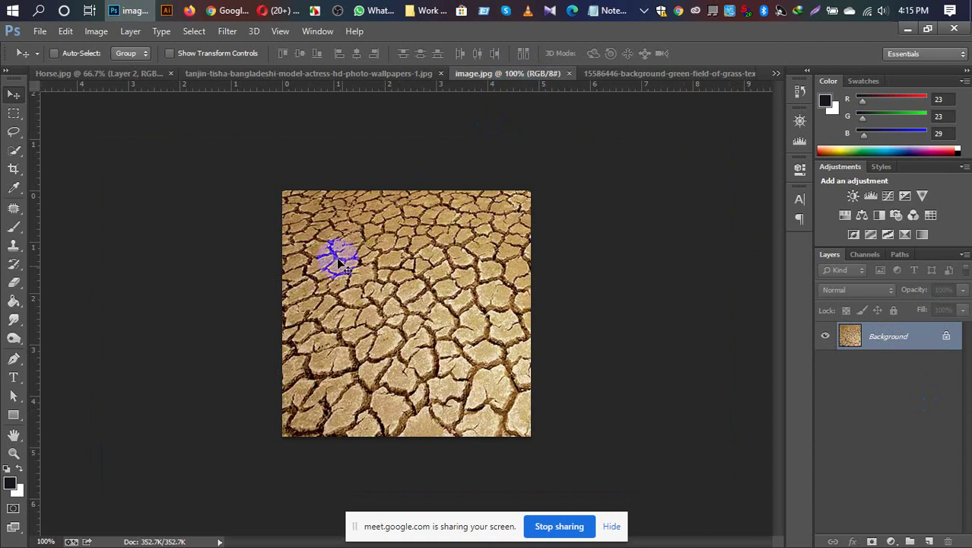
pyautogui.click(363, 74)
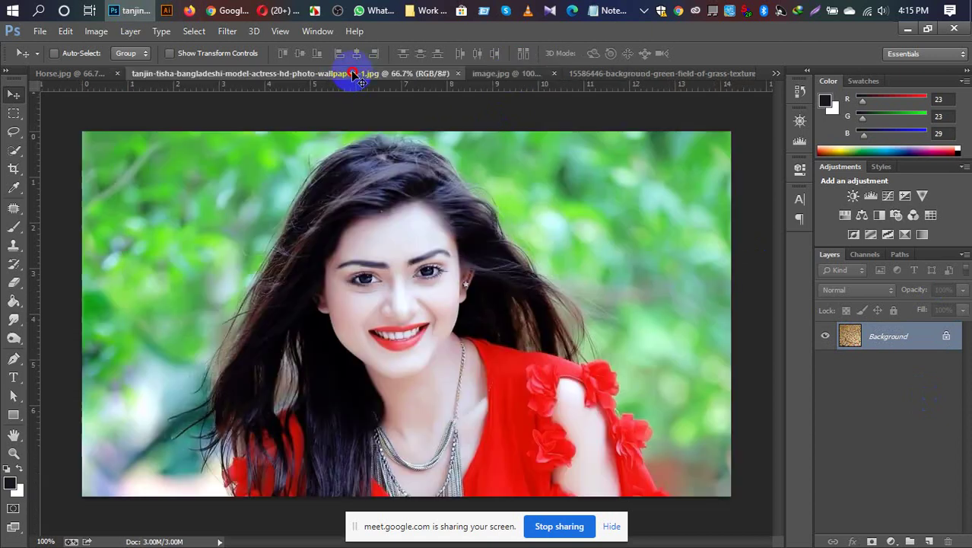
pyautogui.moveTo(639, 242); pyautogui.dragTo(635, 238)
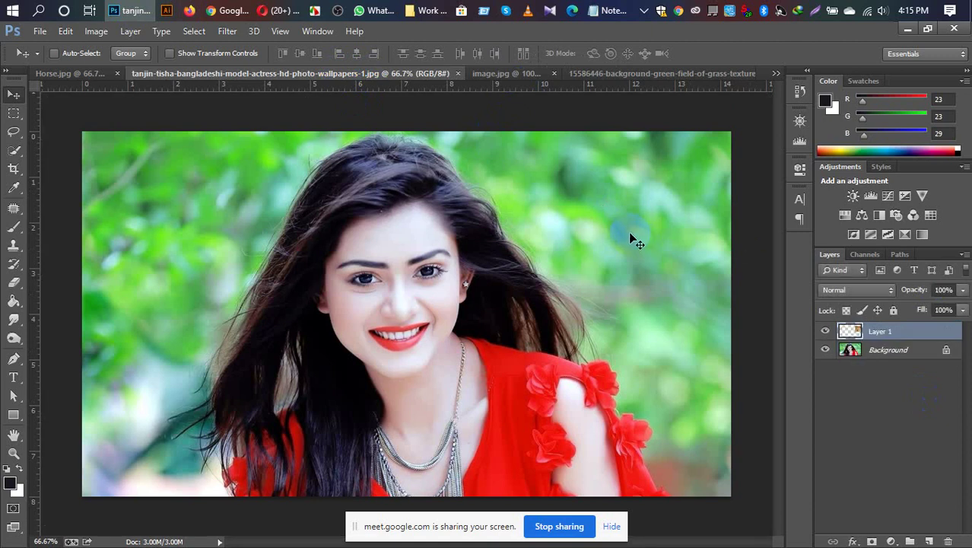
pyautogui.click(835, 351)
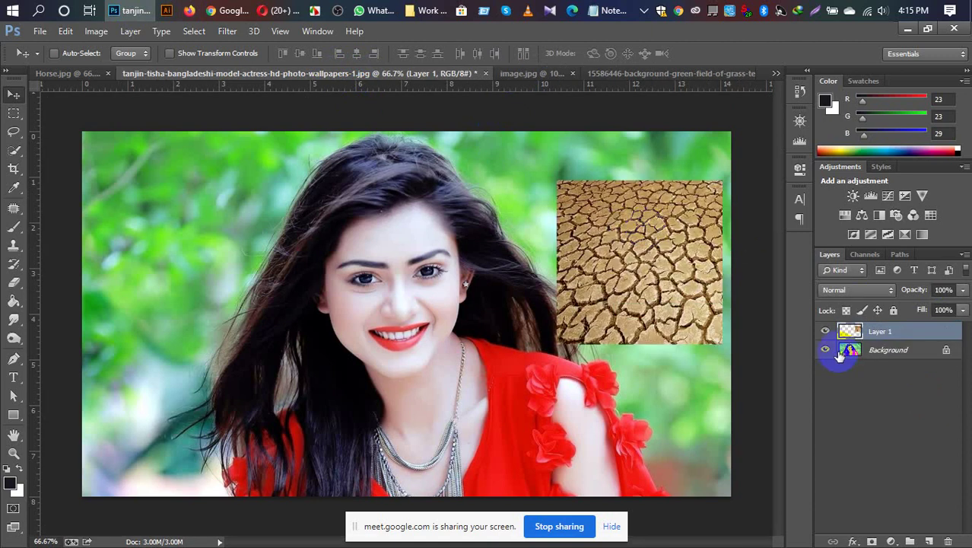
pyautogui.click(742, 304)
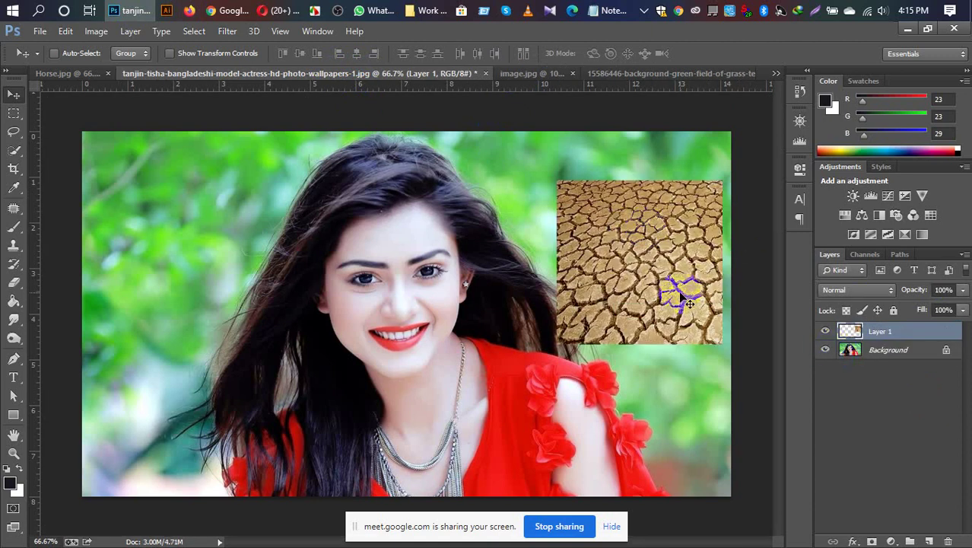
pyautogui.moveTo(662, 276); pyautogui.dragTo(388, 308)
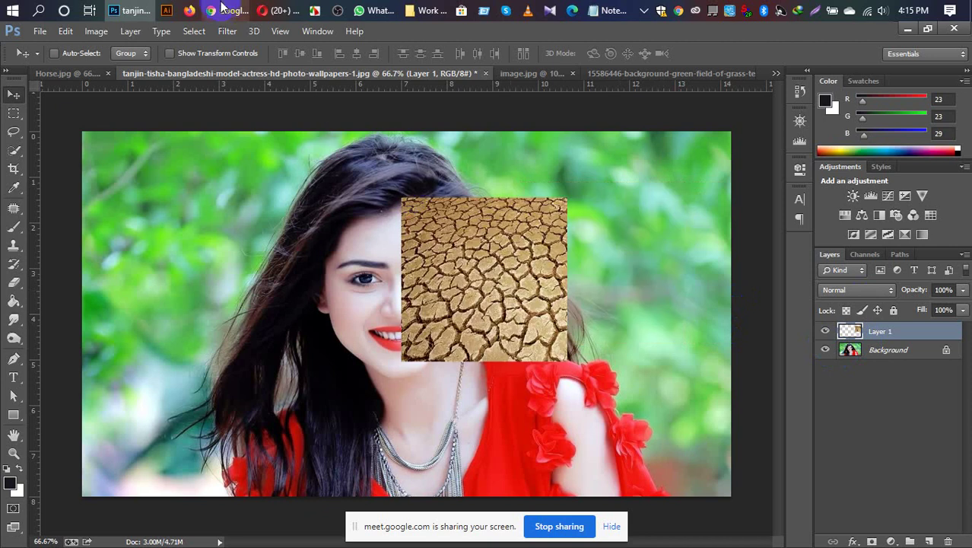
# Switch to Google Meet, admit the waiting participant, and return to Photoshop.
pyautogui.moveTo(229, 11)
pyautogui.click(174, 70)
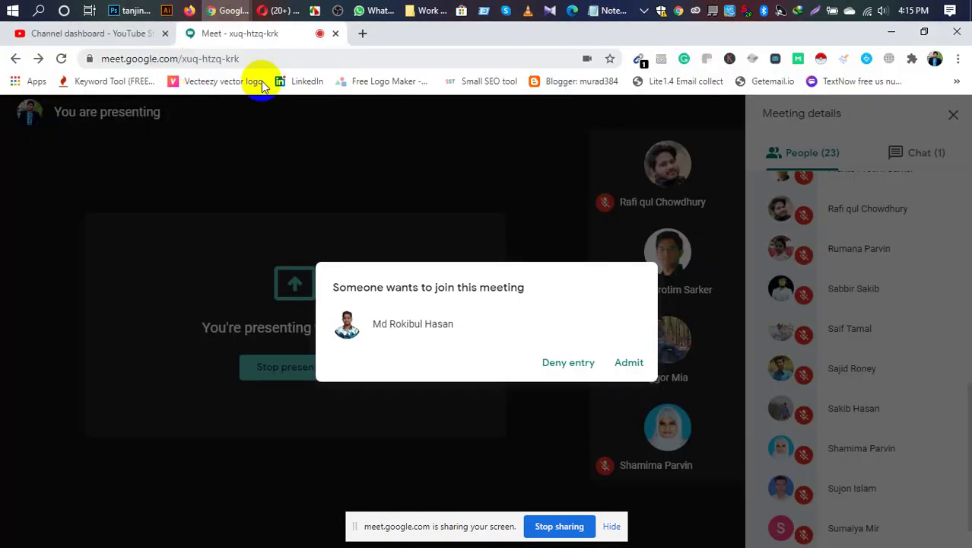
pyautogui.click(630, 364)
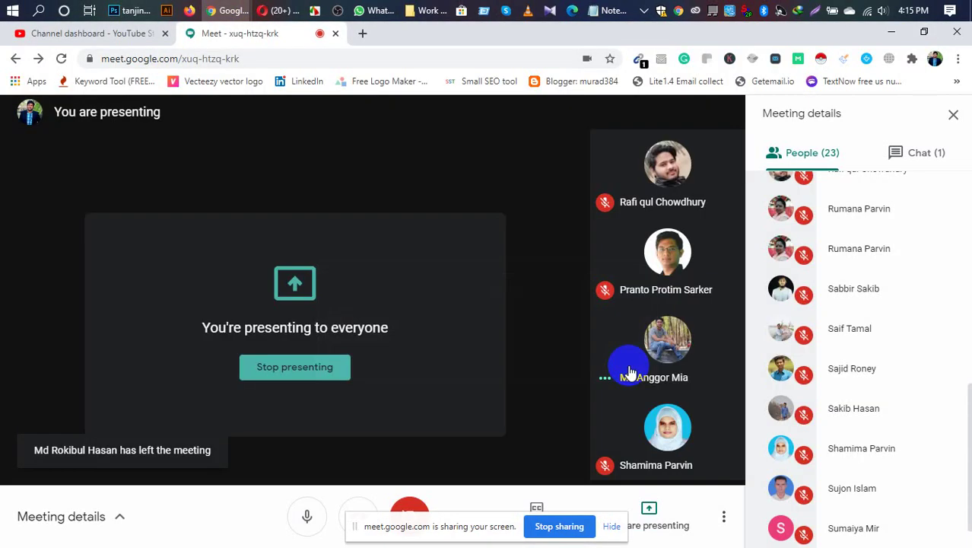
pyautogui.click(135, 9)
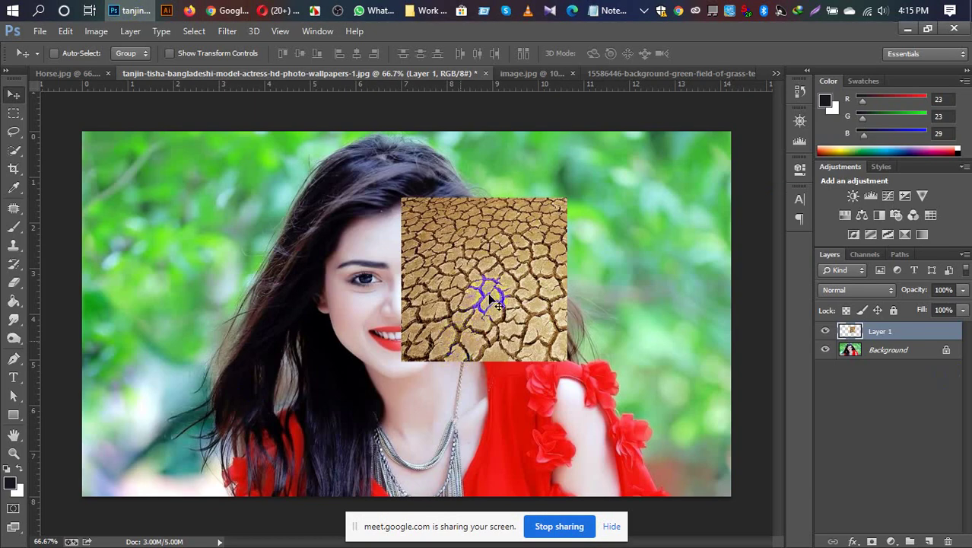
# Free-transform the cracked-earth texture to about 177% width and 185% height so it covers the face and neck down to the photo's lower edge.
pyautogui.hotkey('ctrl', 't')
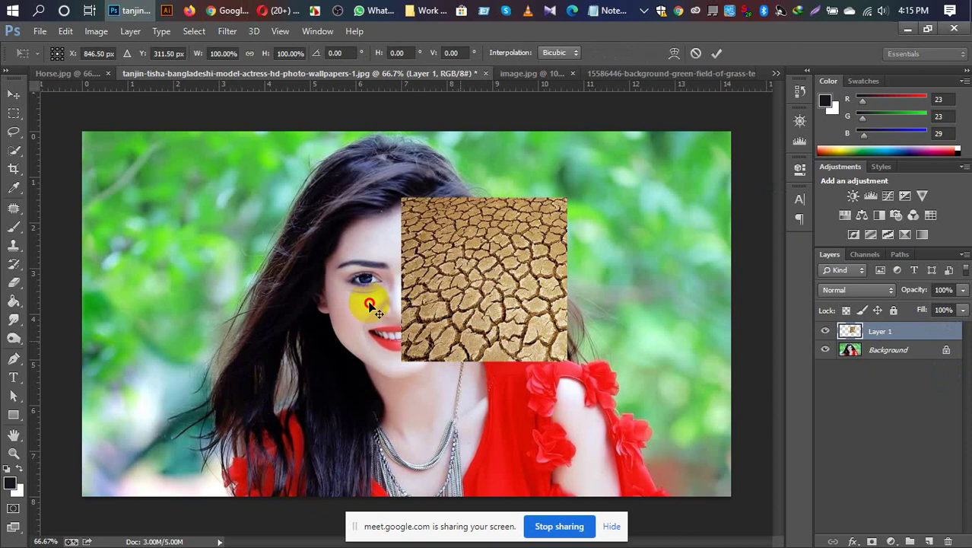
pyautogui.keyDown('alt'); pyautogui.click(370, 307); pyautogui.keyUp('alt')
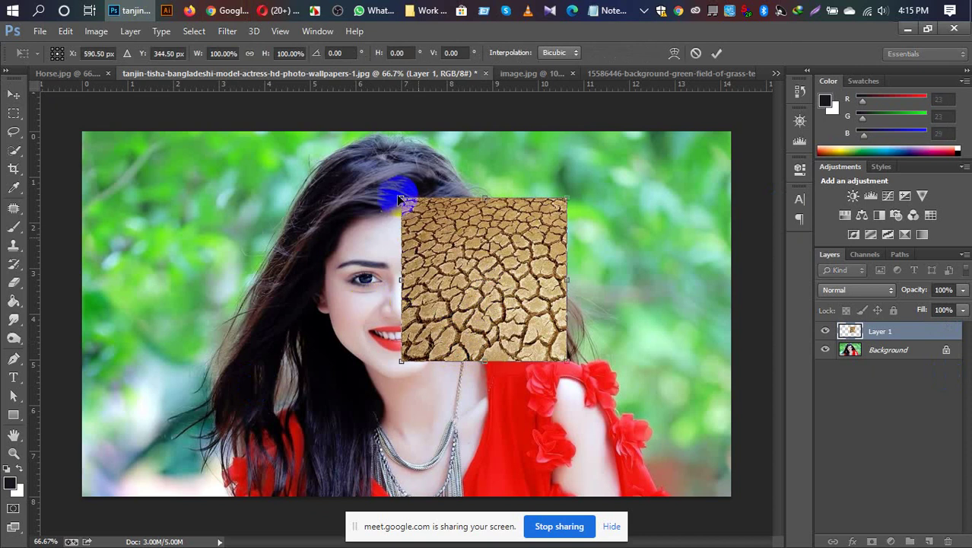
pyautogui.hotkey('ctrl', 'z')
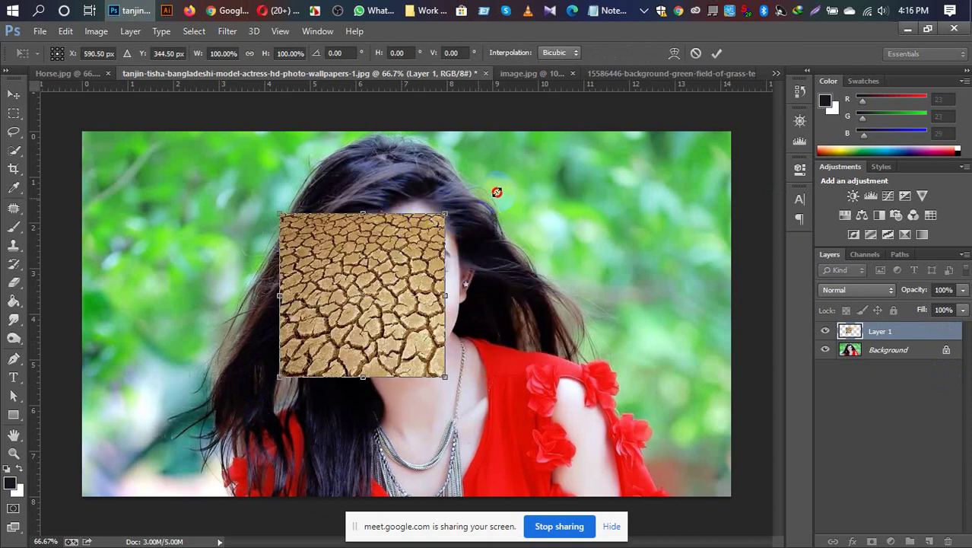
pyautogui.moveTo(497, 191); pyautogui.dragTo(497, 191)
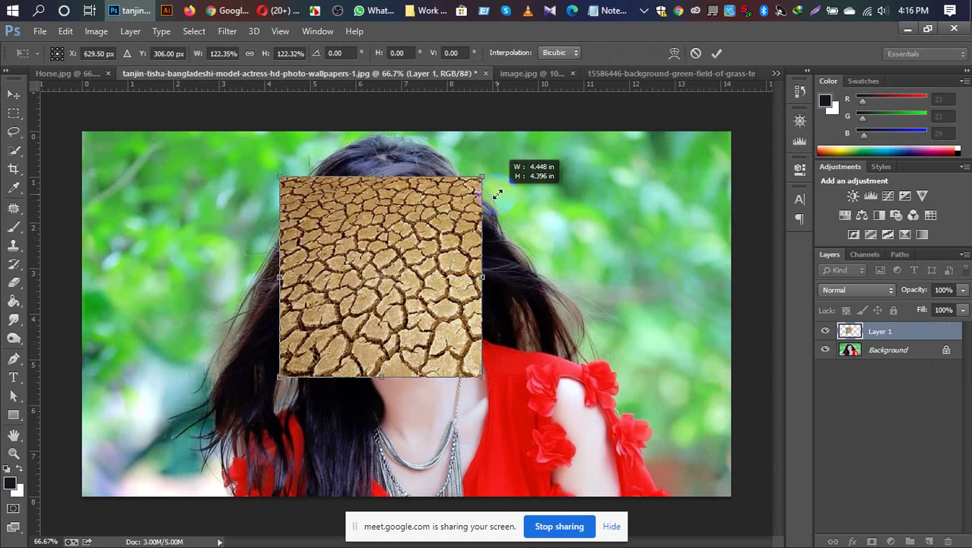
pyautogui.moveTo(480, 376); pyautogui.dragTo(561, 459)
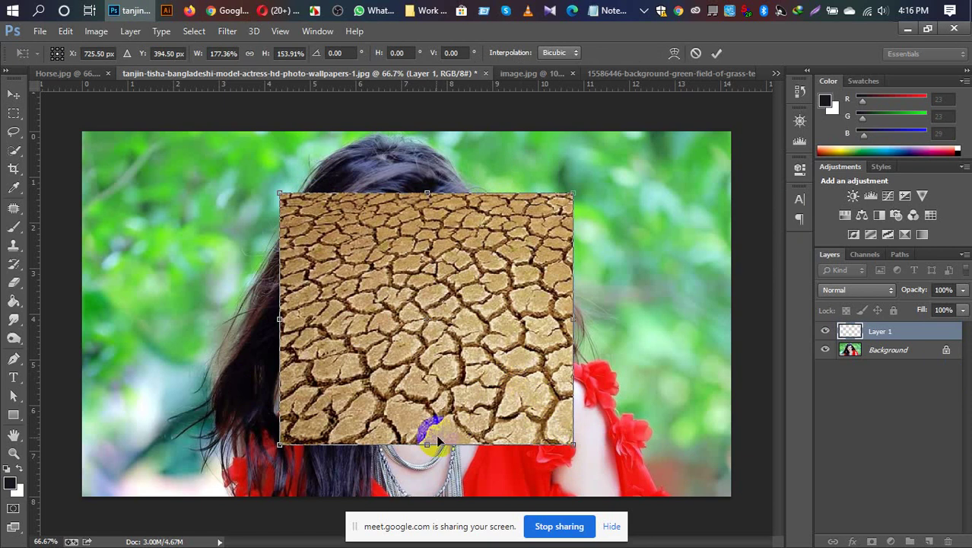
pyautogui.moveTo(427, 445); pyautogui.dragTo(446, 506)
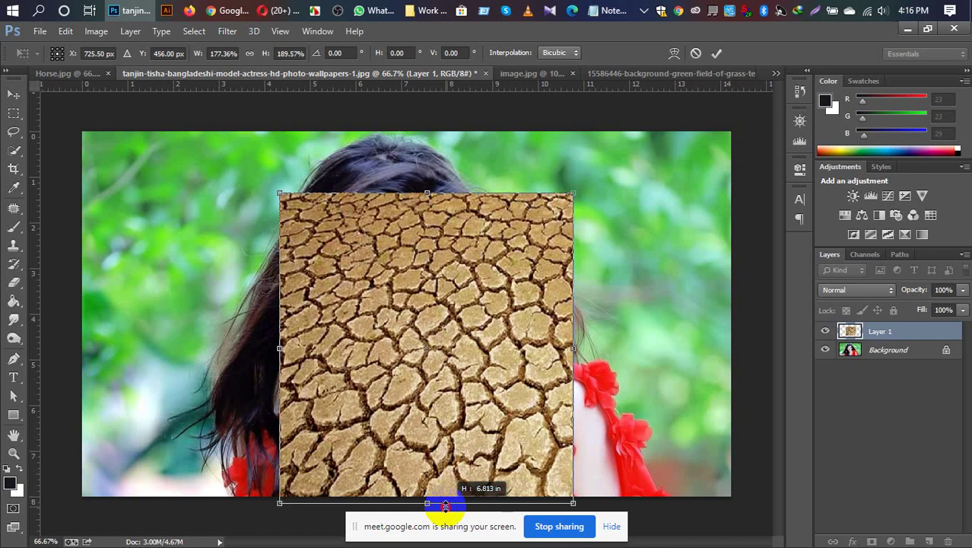
pyautogui.hotkey('ctrl', 'z')
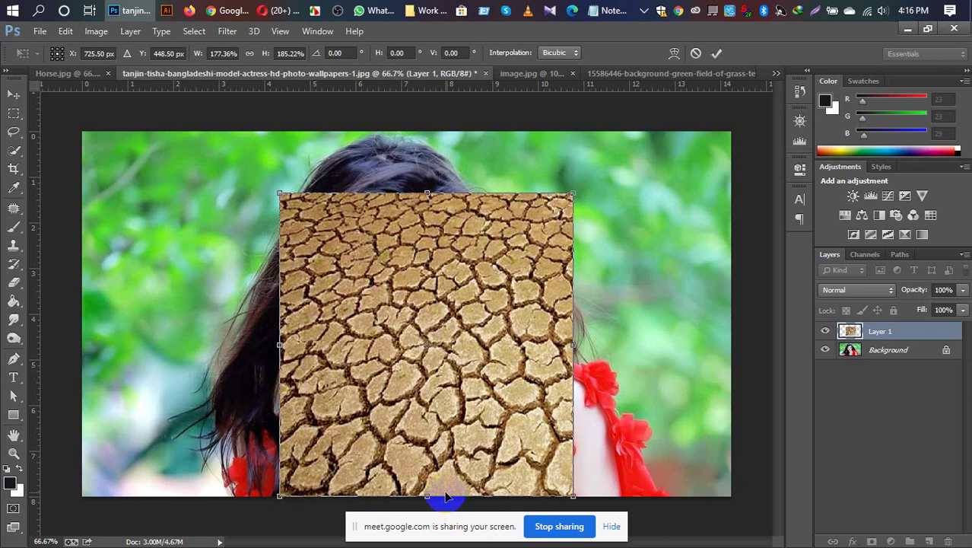
pyautogui.press('Return')
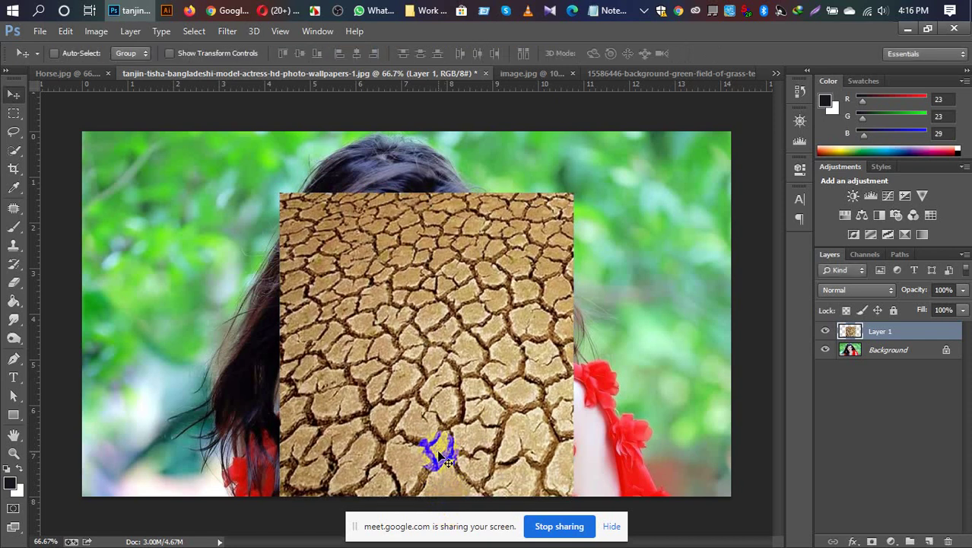
# Duplicate the Background layer and hide both the texture layer and the original Background.
pyautogui.click(825, 331)
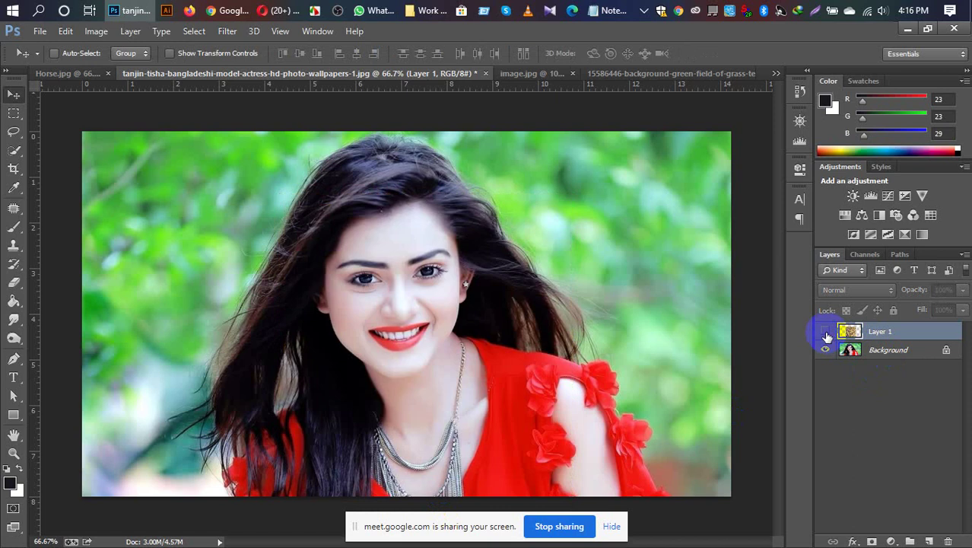
pyautogui.click(894, 349)
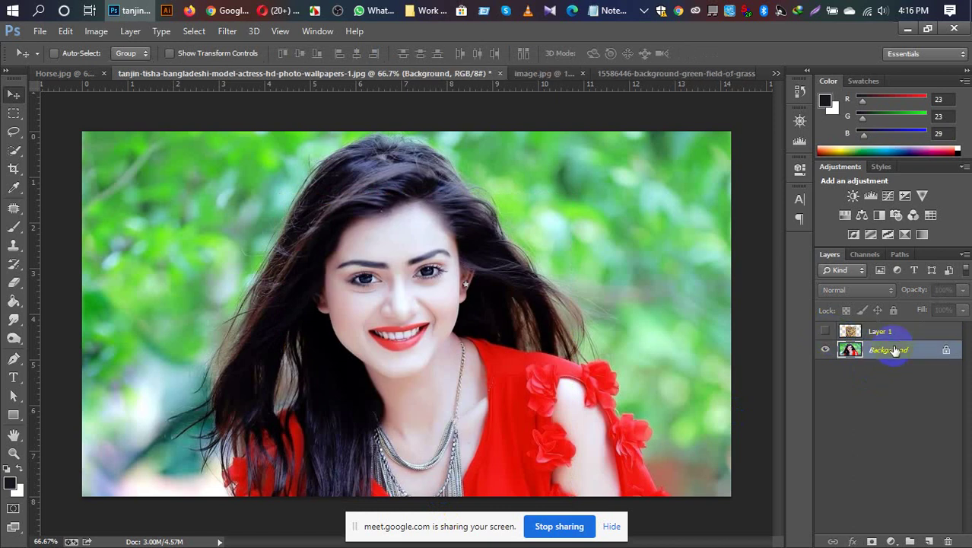
pyautogui.hotkey('ctrl', 'j')
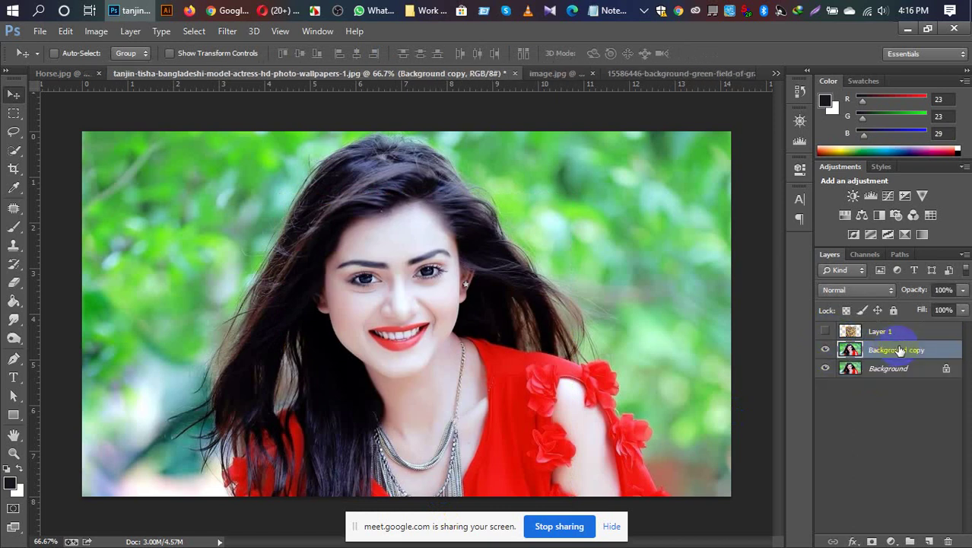
pyautogui.click(827, 369)
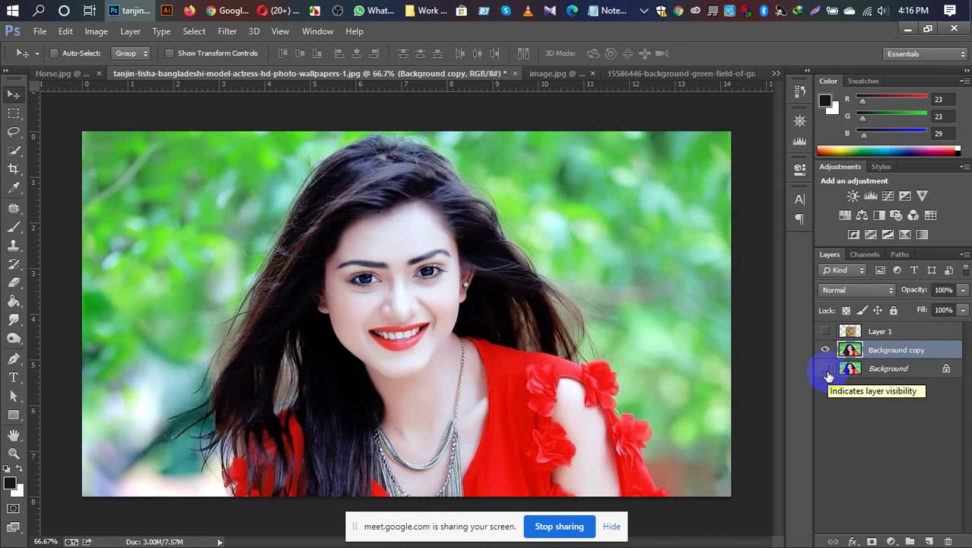
# Select the woman's face, neck and upper chest with the Quick Selection tool and copy the selection to a new layer, checking the cutout.
pyautogui.click(15, 151)
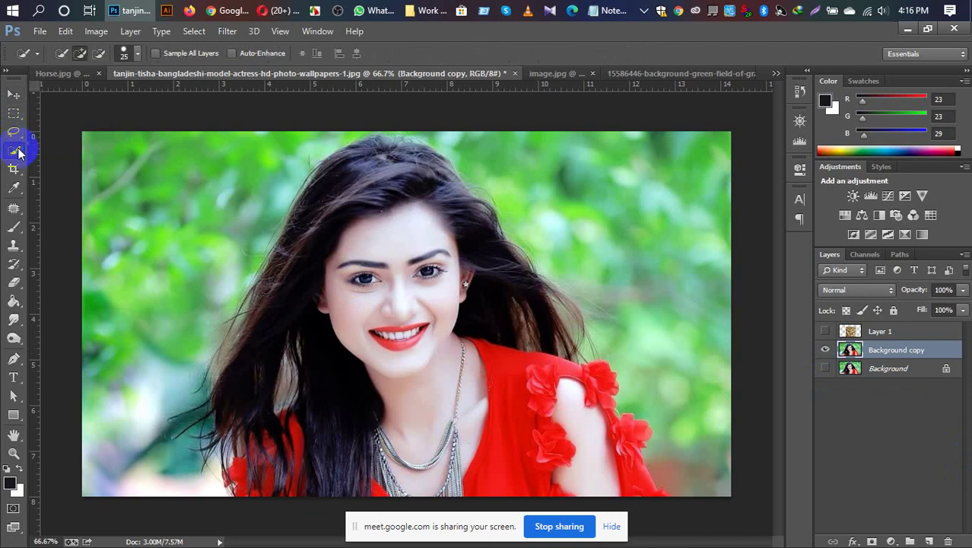
pyautogui.rightClick(15, 151)
pyautogui.click(59, 149)
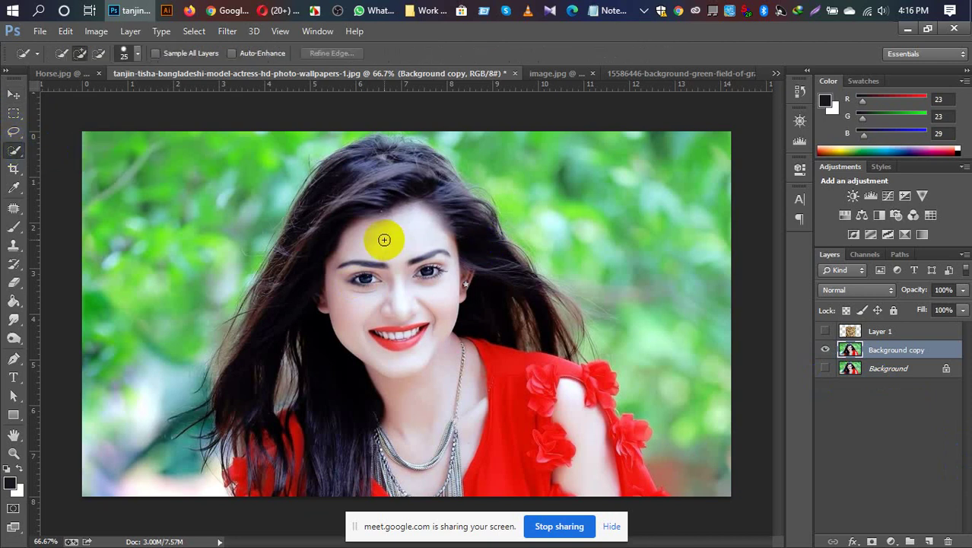
pyautogui.moveTo(402, 222)
pyautogui.mouseDown()
pyautogui.moveTo(412, 272)
pyautogui.moveTo(386, 342)
pyautogui.mouseUp()
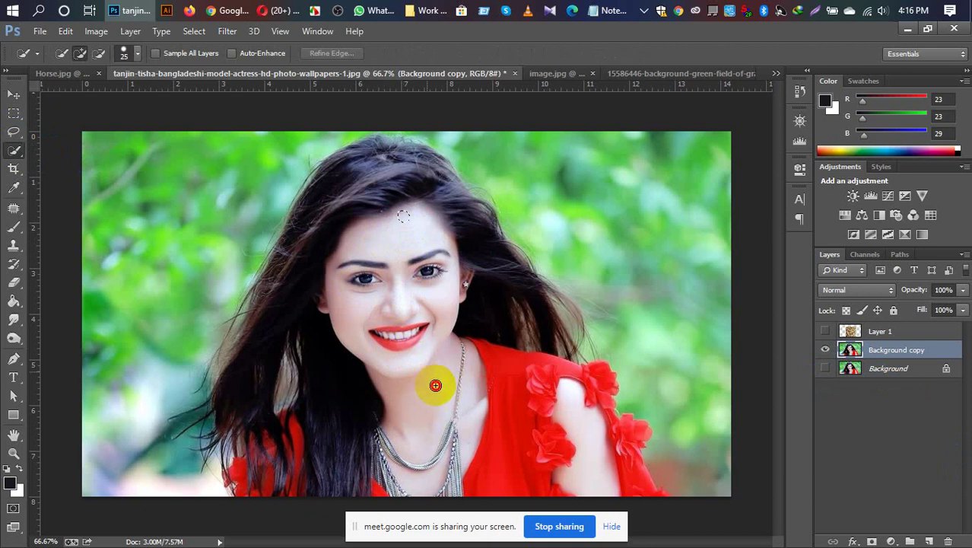
pyautogui.moveTo(435, 386)
pyautogui.mouseDown()
pyautogui.moveTo(438, 476)
pyautogui.moveTo(441, 467)
pyautogui.mouseUp()
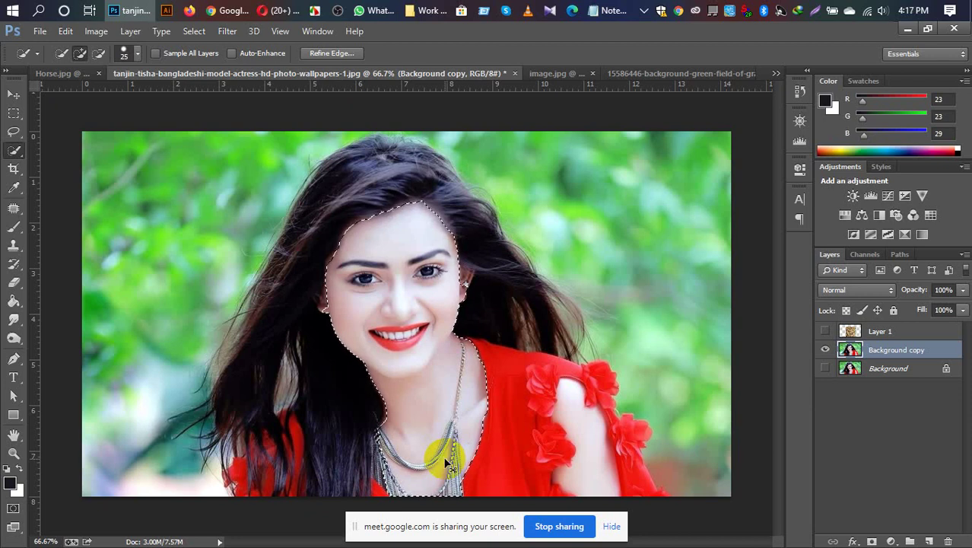
pyautogui.hotkey('ctrl', 'j')
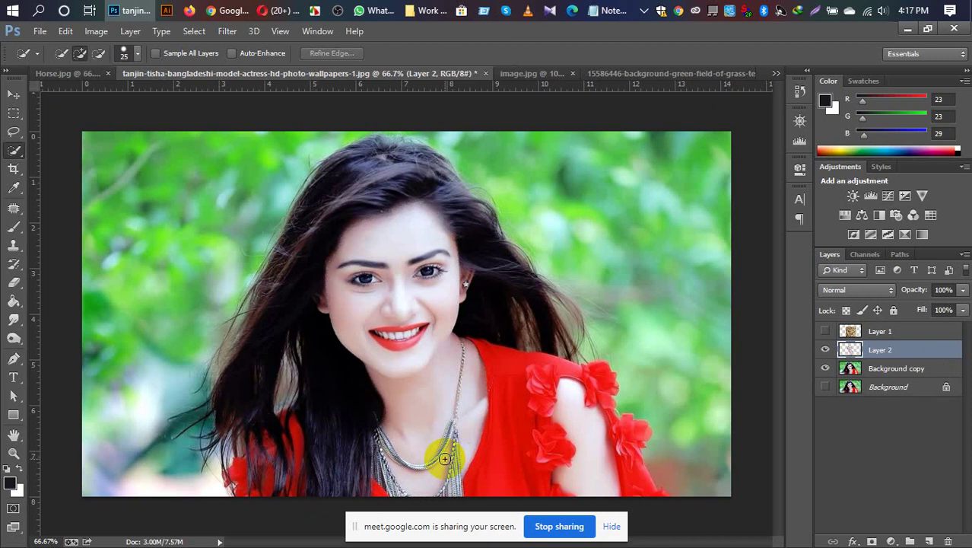
pyautogui.click(827, 369)
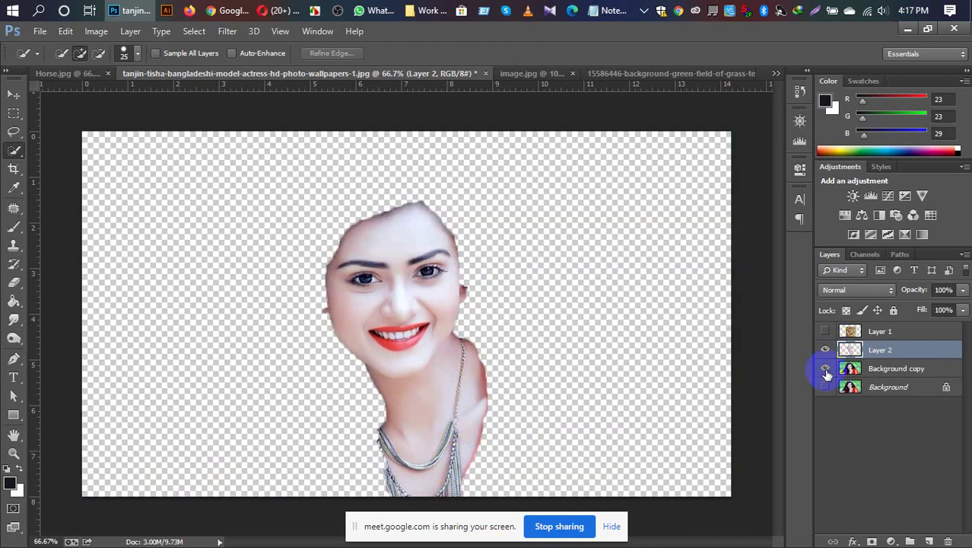
pyautogui.click(826, 371)
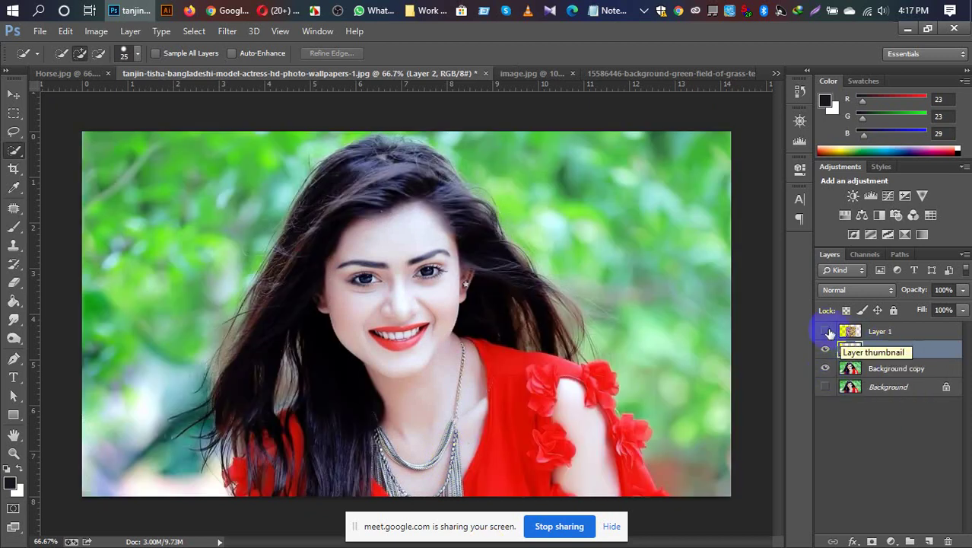
# Show the cracked-earth texture layer and move the face cutout, Layer 2, above it in the layer order.
pyautogui.click(826, 331)
pyautogui.click(881, 337)
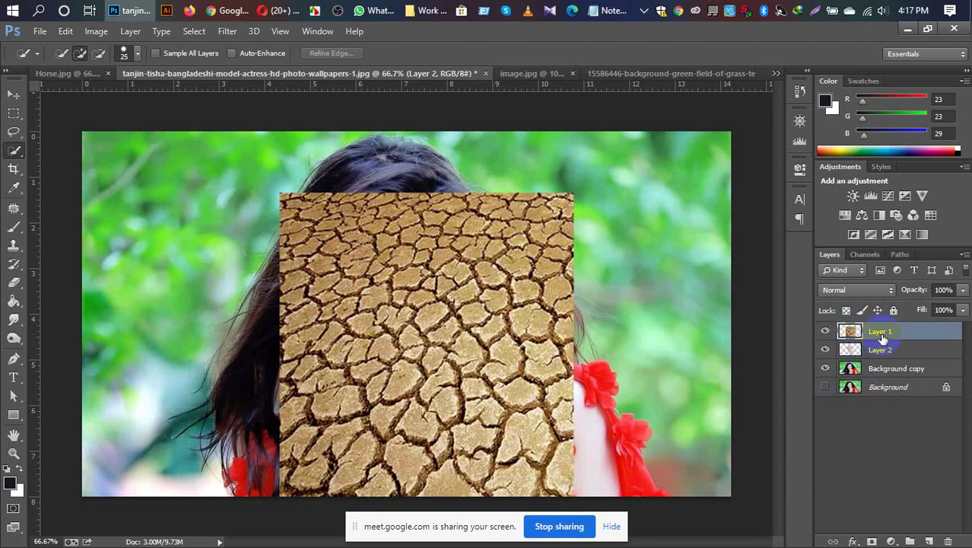
pyautogui.click(883, 351)
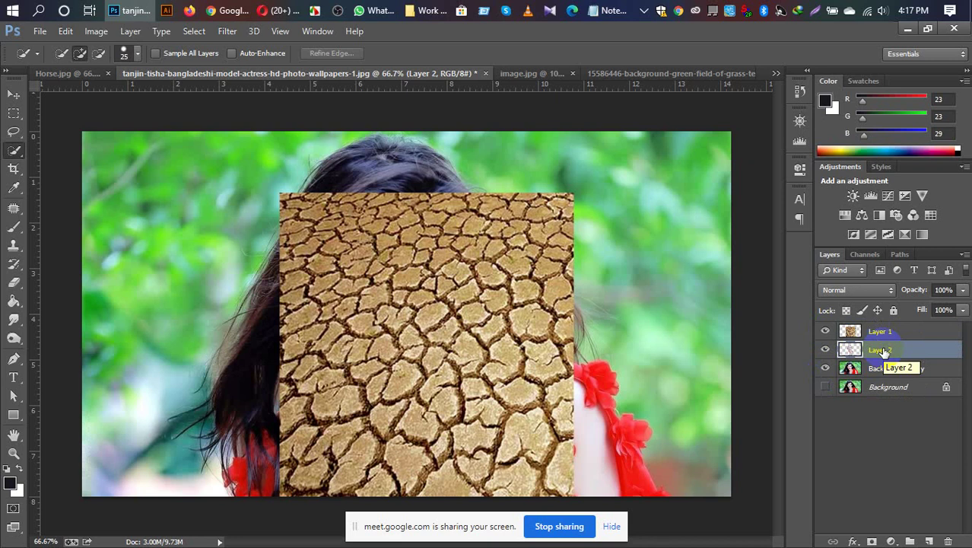
pyautogui.moveTo(883, 351); pyautogui.dragTo(897, 330)
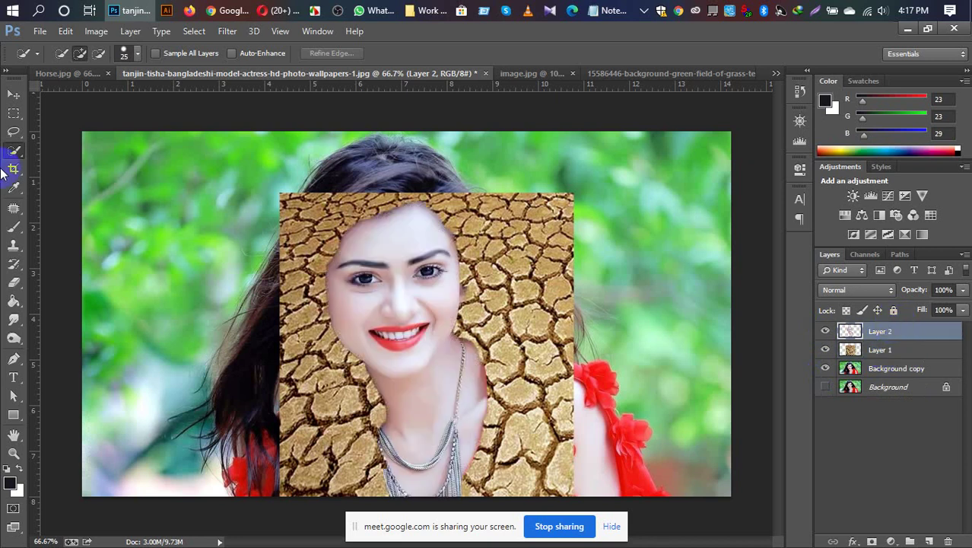
pyautogui.click(879, 352)
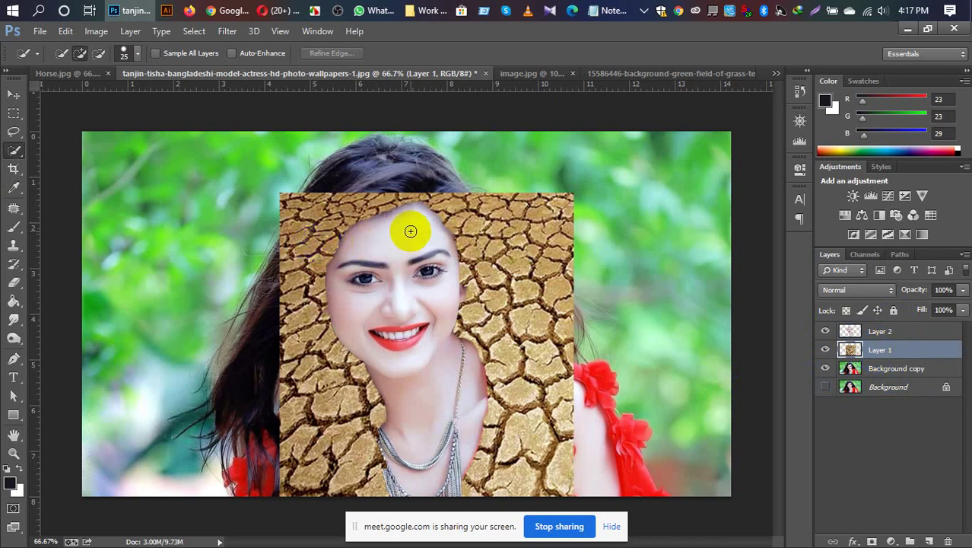
pyautogui.moveTo(411, 236)
pyautogui.mouseDown()
pyautogui.moveTo(379, 325)
pyautogui.moveTo(412, 373)
pyautogui.moveTo(424, 487)
pyautogui.moveTo(397, 461)
pyautogui.moveTo(392, 413)
pyautogui.moveTo(413, 434)
pyautogui.moveTo(467, 456)
pyautogui.moveTo(480, 370)
pyautogui.moveTo(471, 349)
pyautogui.moveTo(433, 348)
pyautogui.moveTo(382, 371)
pyautogui.moveTo(360, 344)
pyautogui.moveTo(344, 298)
pyautogui.moveTo(346, 259)
pyautogui.moveTo(355, 237)
pyautogui.moveTo(400, 223)
pyautogui.mouseUp()
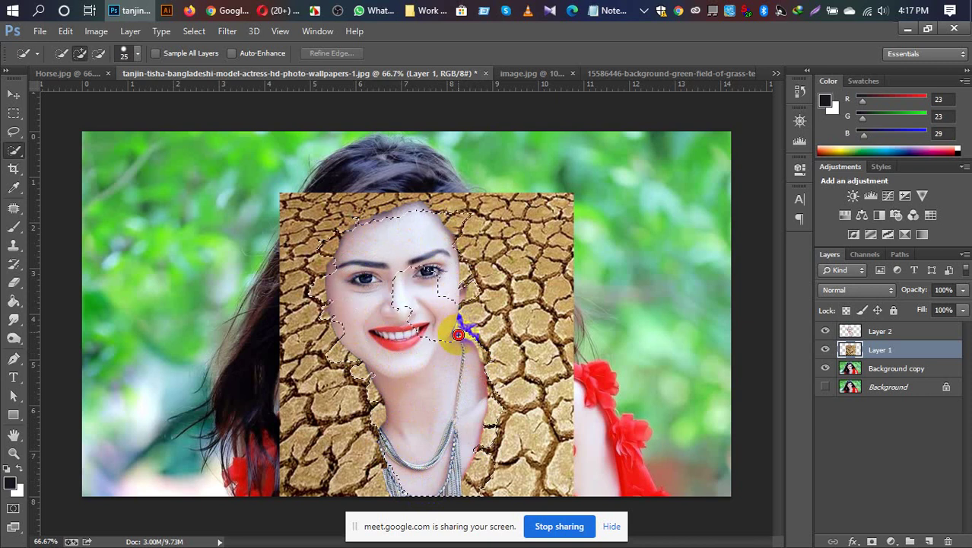
pyautogui.moveTo(458, 342); pyautogui.dragTo(473, 375)
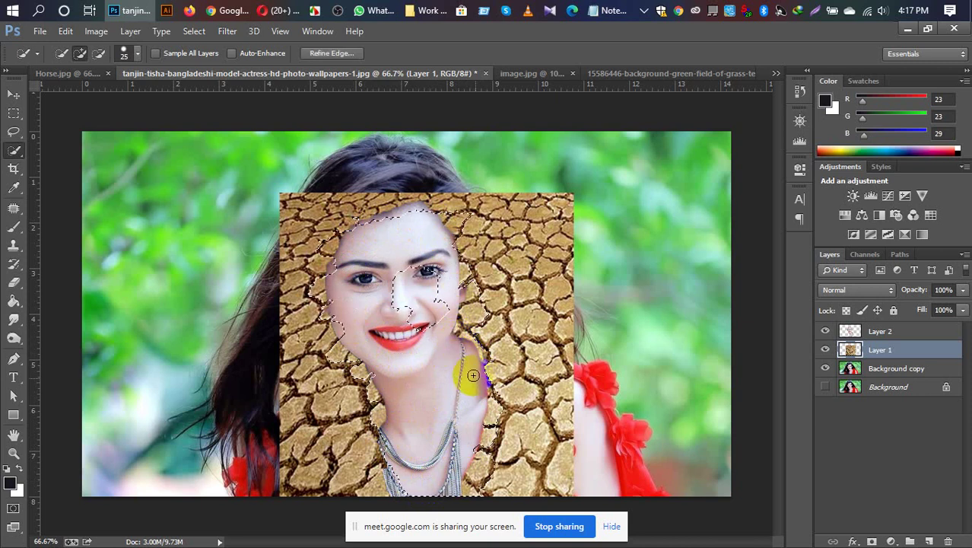
pyautogui.keyDown('alt'); pyautogui.click(435, 285); pyautogui.keyUp('alt')
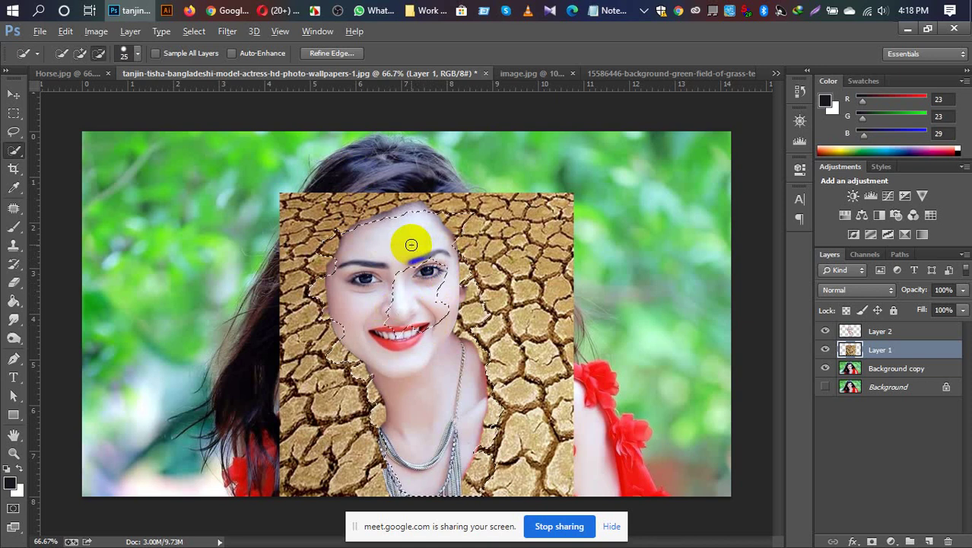
pyautogui.click(430, 257)
pyautogui.moveTo(417, 298)
pyautogui.mouseDown()
pyautogui.moveTo(402, 321)
pyautogui.moveTo(413, 316)
pyautogui.mouseUp()
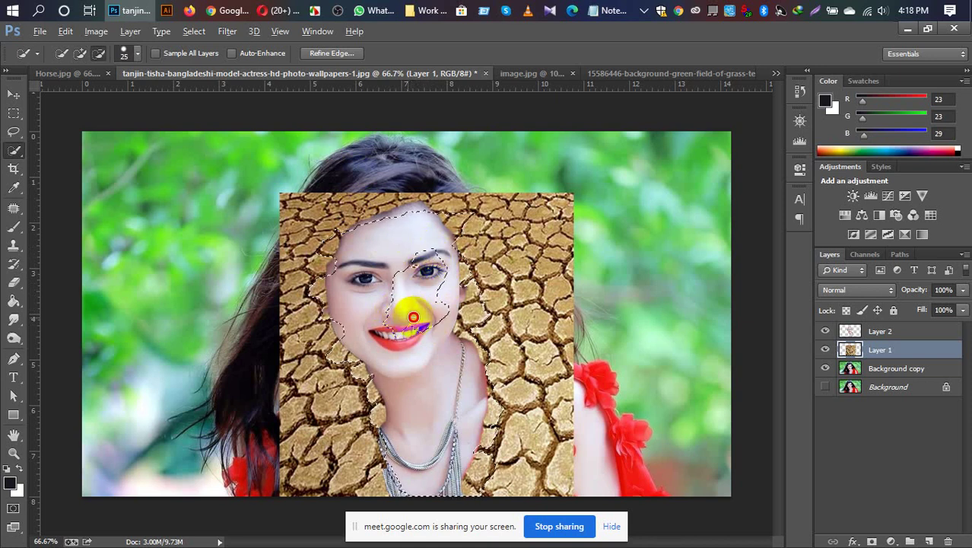
pyautogui.moveTo(467, 268)
pyautogui.mouseDown()
pyautogui.moveTo(430, 281)
pyautogui.moveTo(397, 270)
pyautogui.mouseUp()
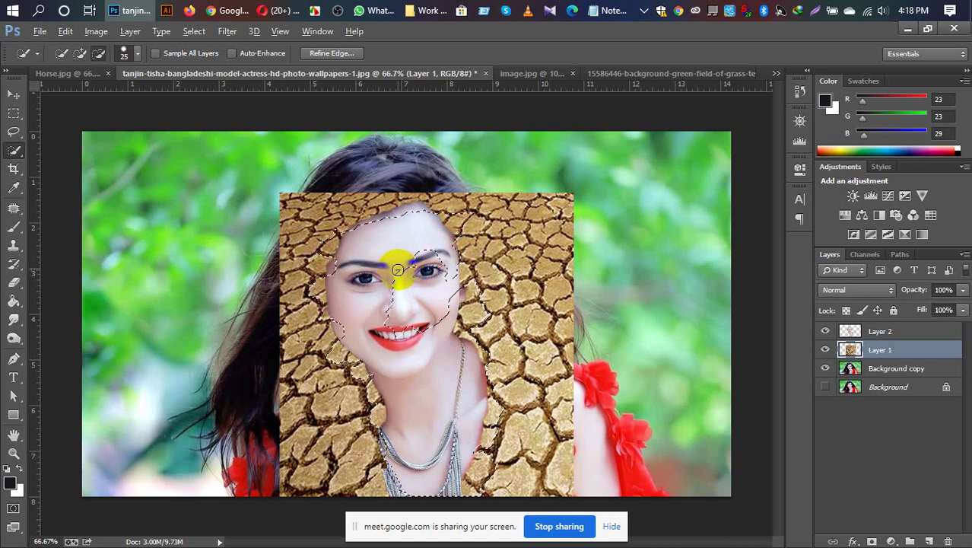
pyautogui.moveTo(460, 276)
pyautogui.mouseDown()
pyautogui.moveTo(462, 289)
pyautogui.moveTo(447, 291)
pyautogui.moveTo(455, 265)
pyautogui.moveTo(458, 280)
pyautogui.moveTo(415, 259)
pyautogui.moveTo(436, 304)
pyautogui.moveTo(457, 314)
pyautogui.mouseUp()
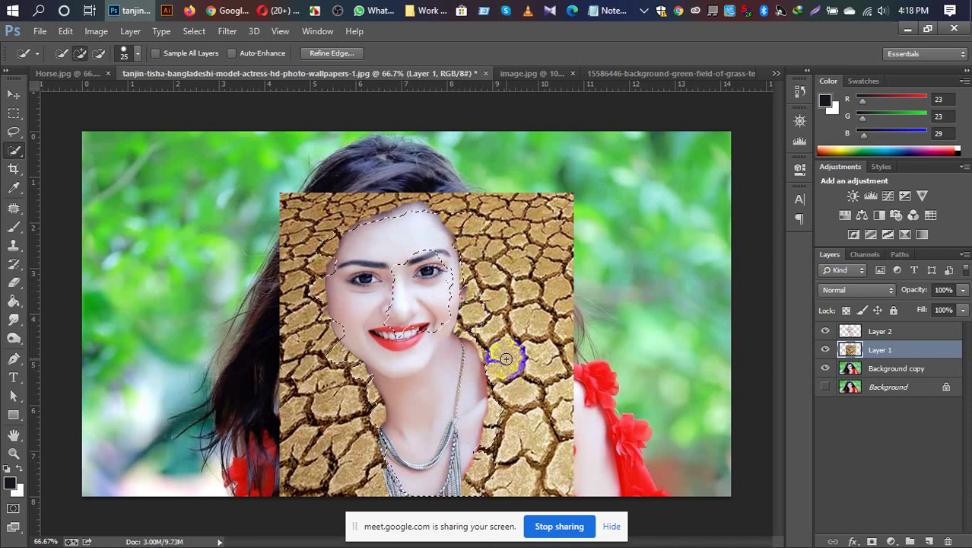
pyautogui.hotkey('ctrl', 'd')
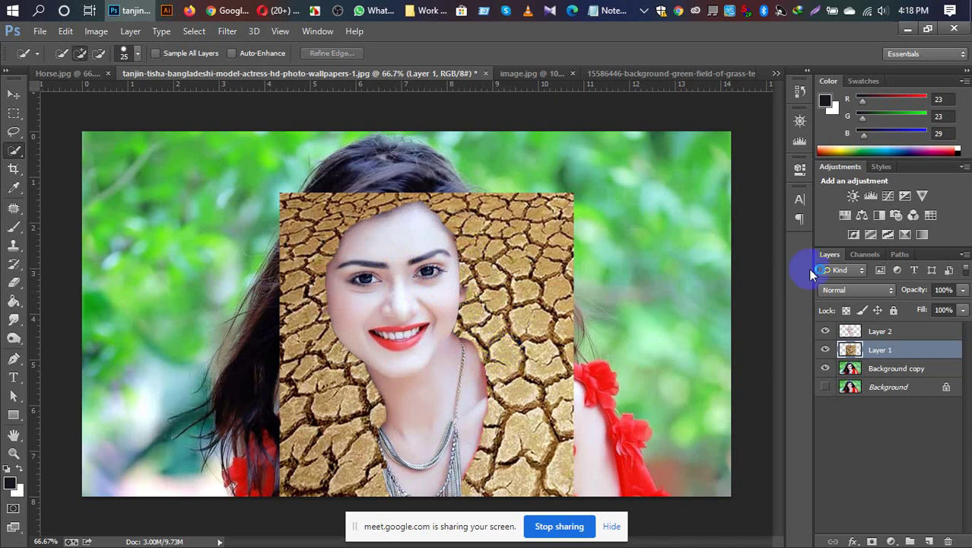
# Select the whole face, neck and upper-chest cutout on Layer 2 with the Quick Selection tool.
pyautogui.click(893, 333)
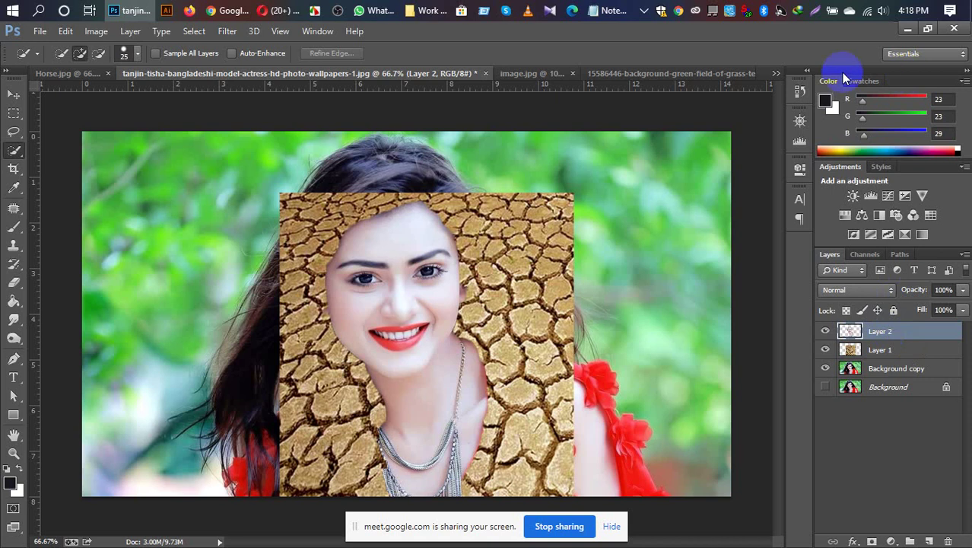
pyautogui.click(482, 219)
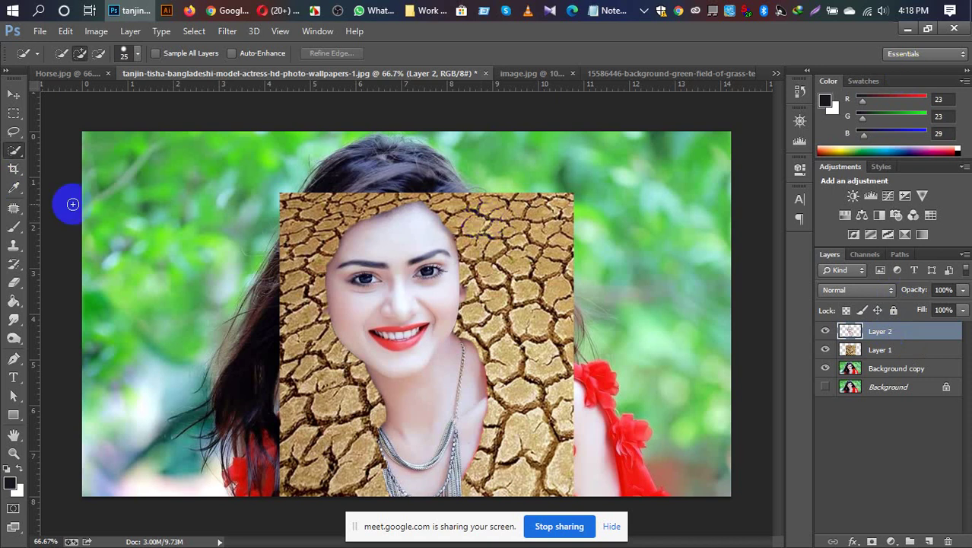
pyautogui.click(361, 279)
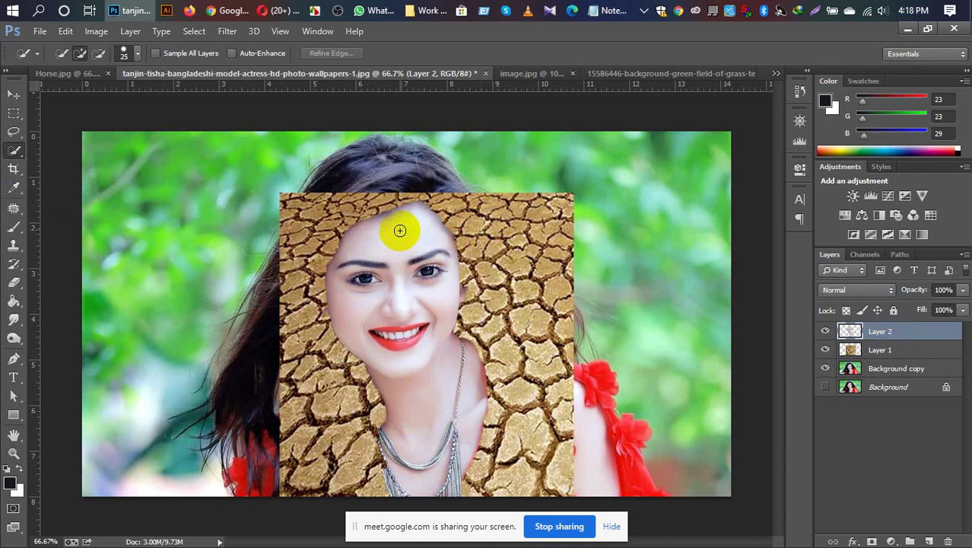
pyautogui.moveTo(403, 232)
pyautogui.mouseDown()
pyautogui.moveTo(411, 359)
pyautogui.moveTo(432, 429)
pyautogui.moveTo(449, 404)
pyautogui.mouseUp()
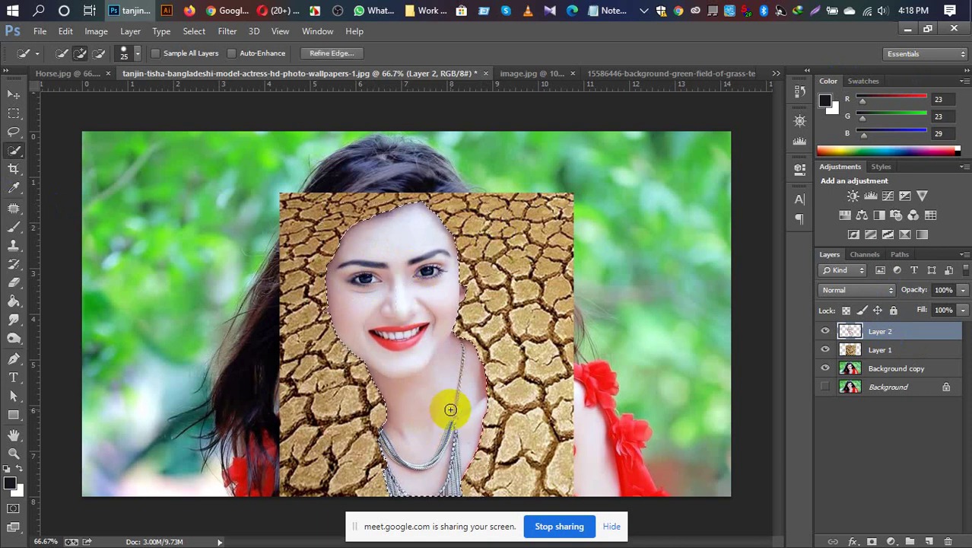
# Copy the selected area of the cracked-earth texture on Layer 1 to a new layer and hide Layer 1.
pyautogui.click(897, 354)
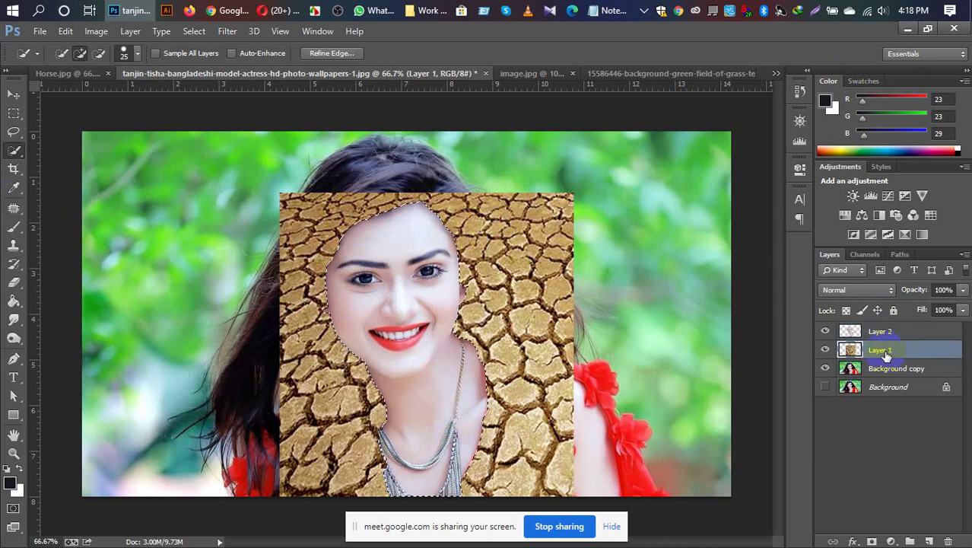
pyautogui.hotkey('ctrl', 'j')
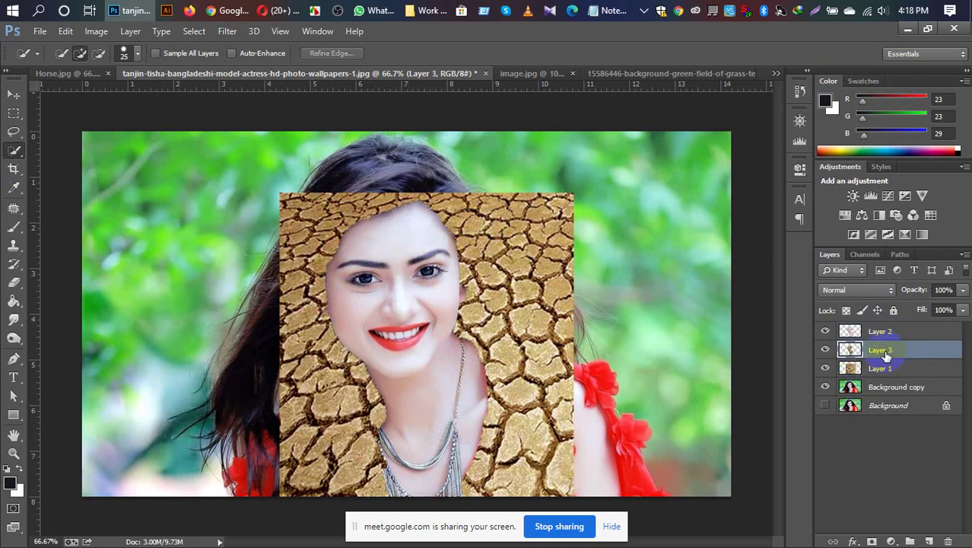
pyautogui.click(826, 368)
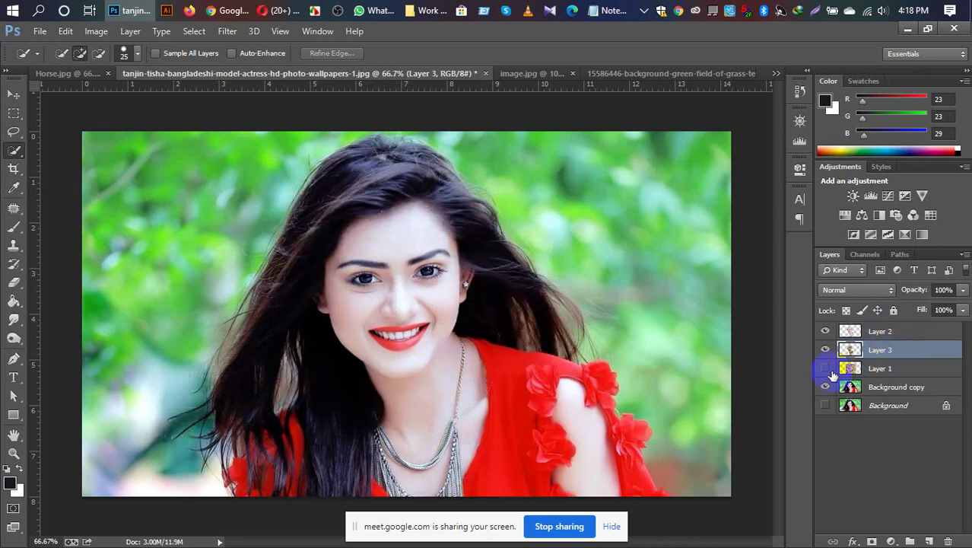
# Move the face-shaped texture, Layer 3, above Layer 2 and make it a clipping mask on Layer 2.
pyautogui.moveTo(888, 348); pyautogui.dragTo(880, 332)
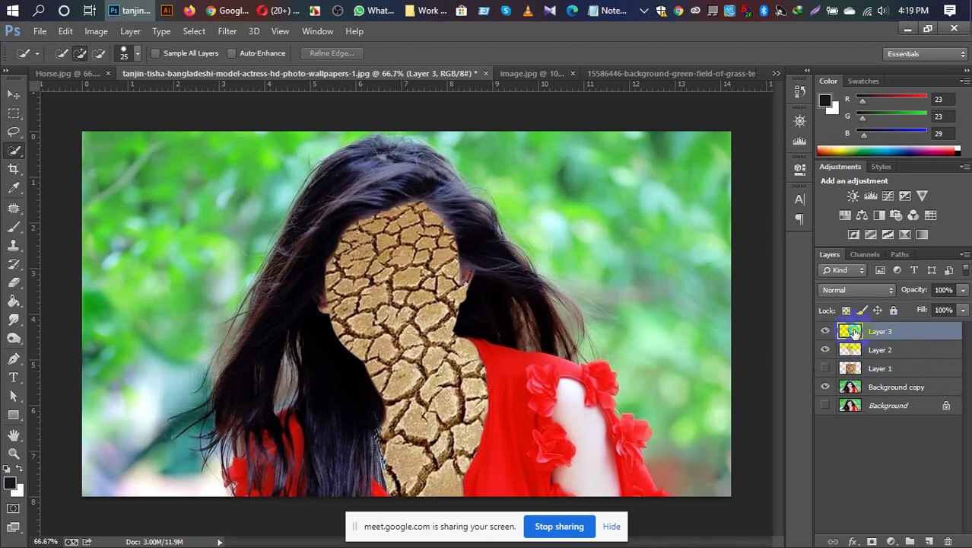
pyautogui.rightClick(853, 329)
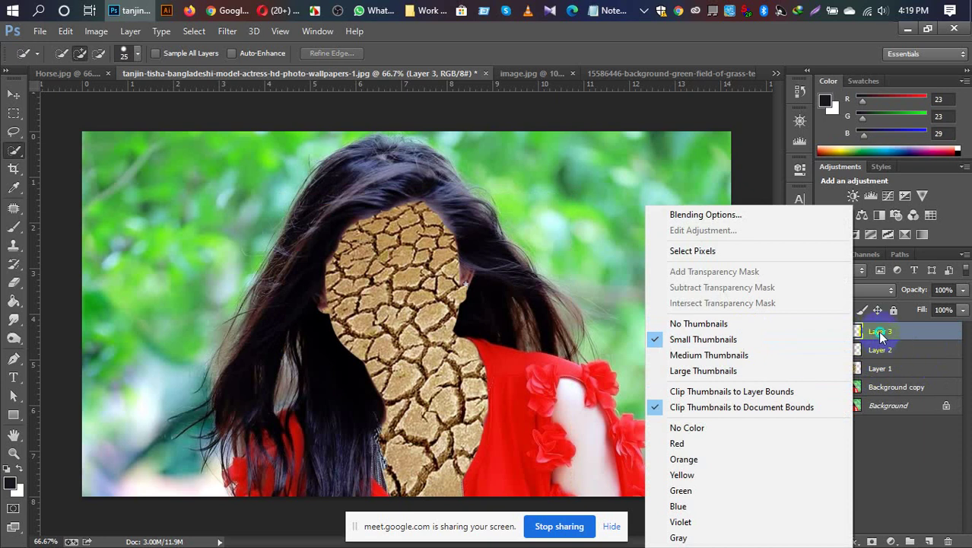
pyautogui.rightClick(881, 333)
pyautogui.click(681, 284)
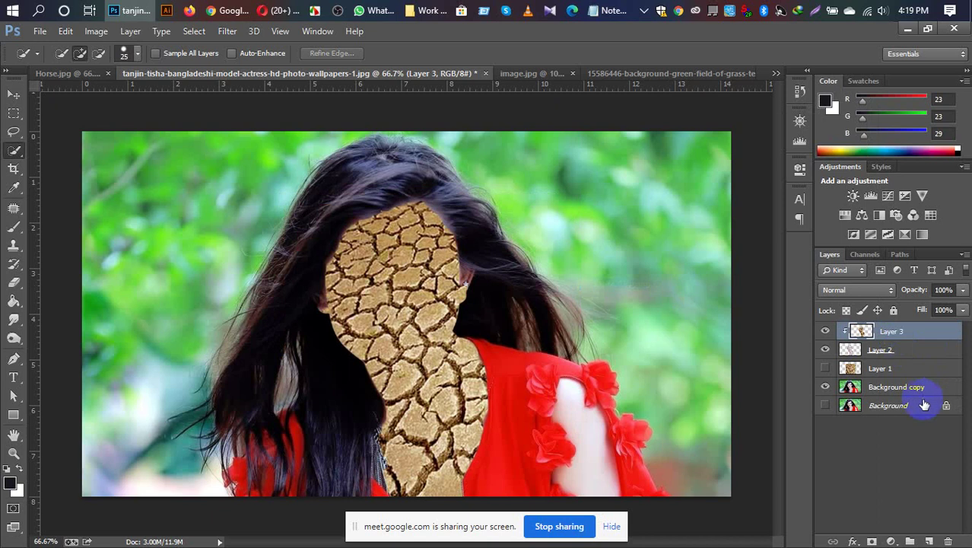
# Lower the opacity of the clipped texture, Layer 3, to 29% so the face shows through.
pyautogui.click(962, 289)
pyautogui.click(939, 306)
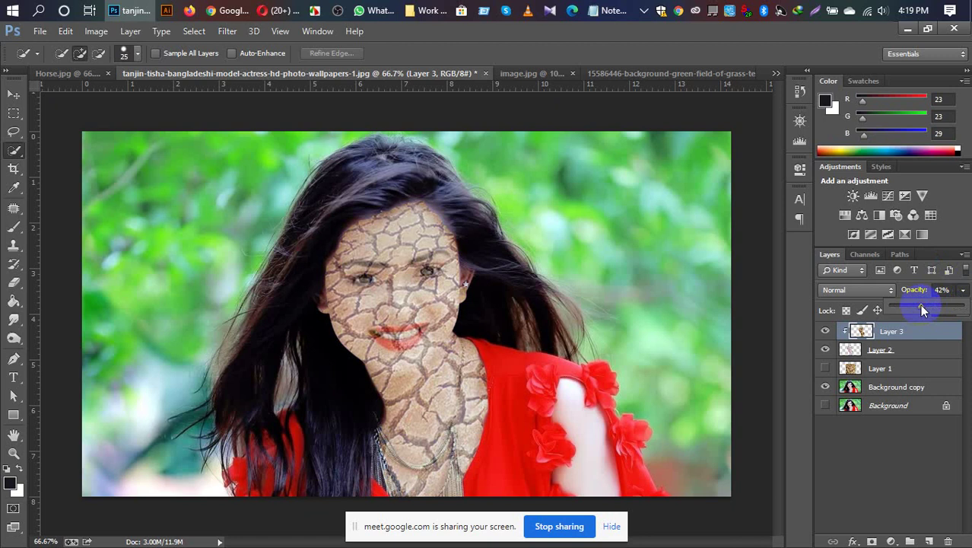
pyautogui.moveTo(918, 308); pyautogui.dragTo(917, 308)
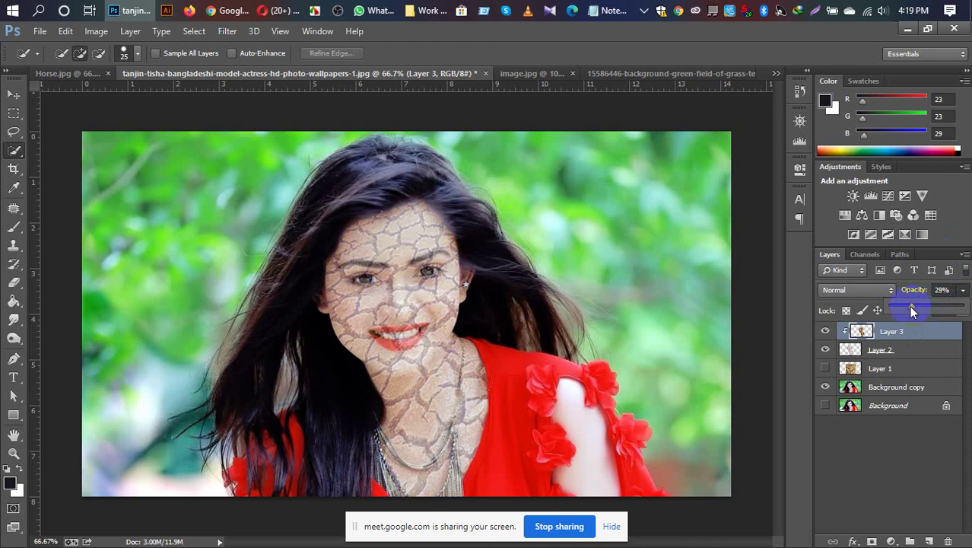
# Erase Layer 2 over both eyes with a 35 px Eraser to remove the cracked texture there.
pyautogui.hotkey('ctrl', '+')
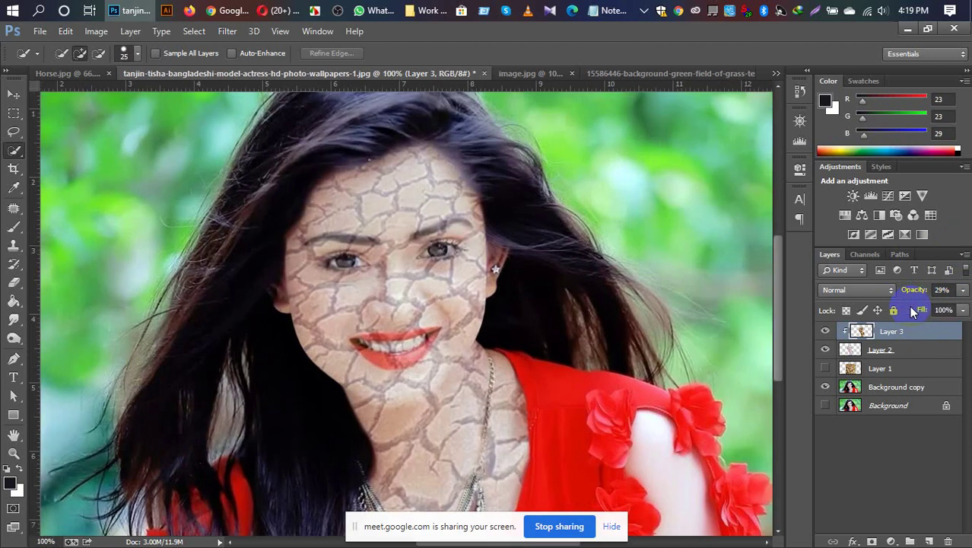
pyautogui.hotkey('ctrl', '+')
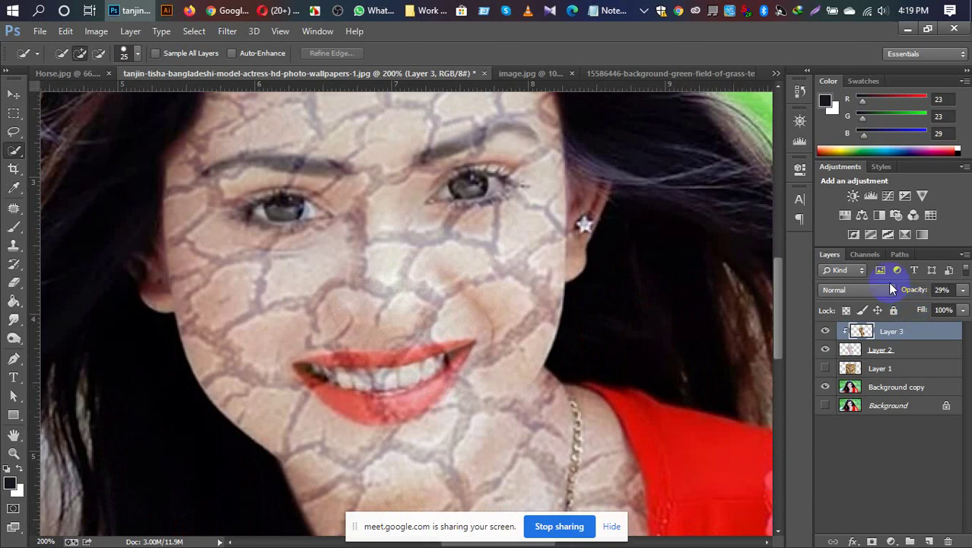
pyautogui.click(476, 204)
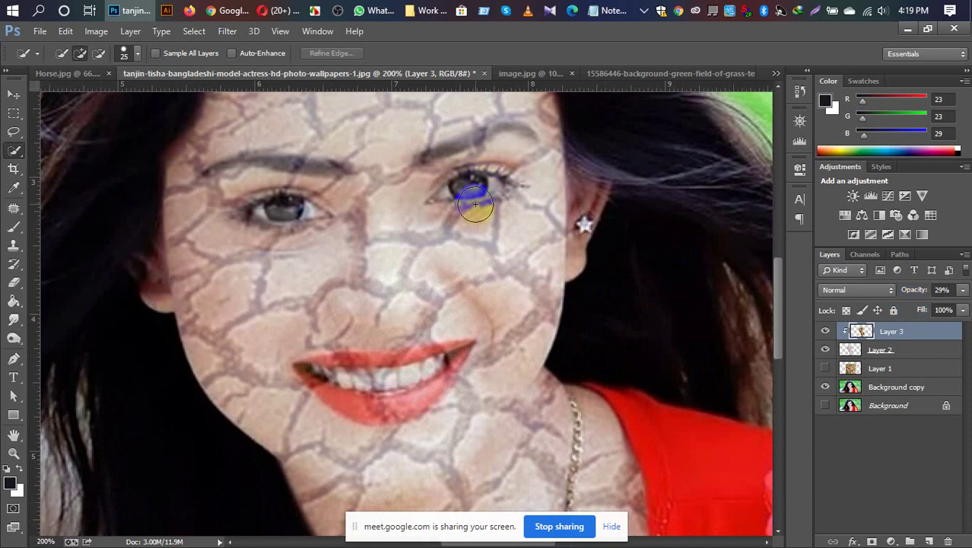
pyautogui.click(409, 377)
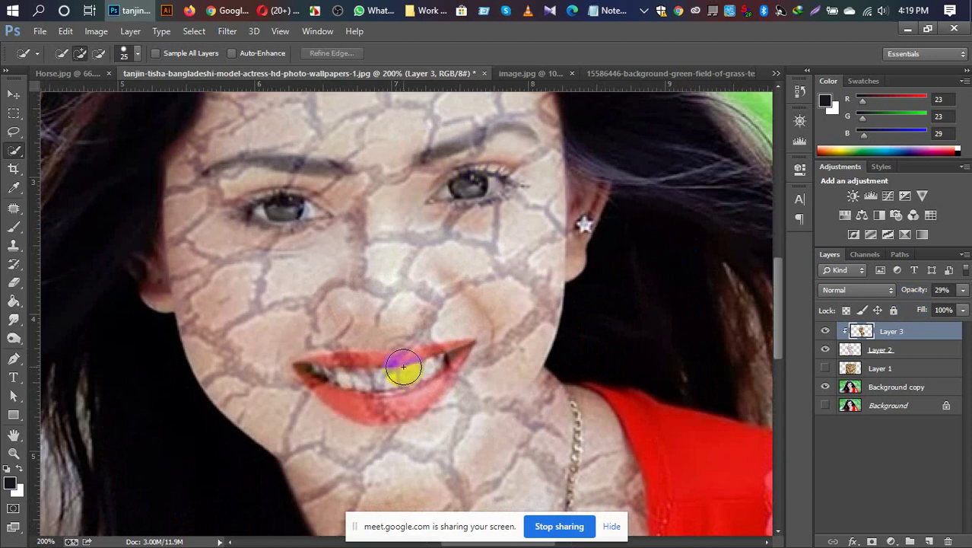
pyautogui.click(877, 351)
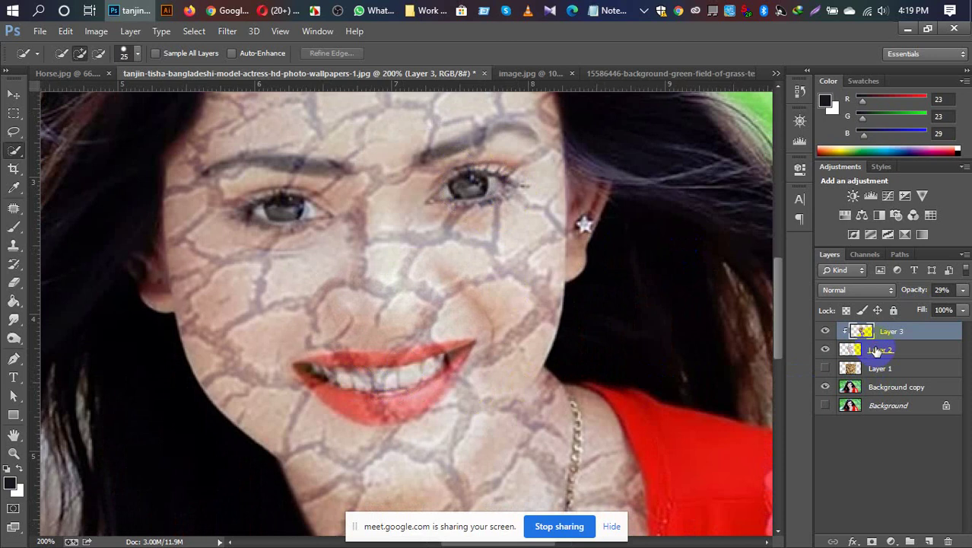
pyautogui.click(13, 282)
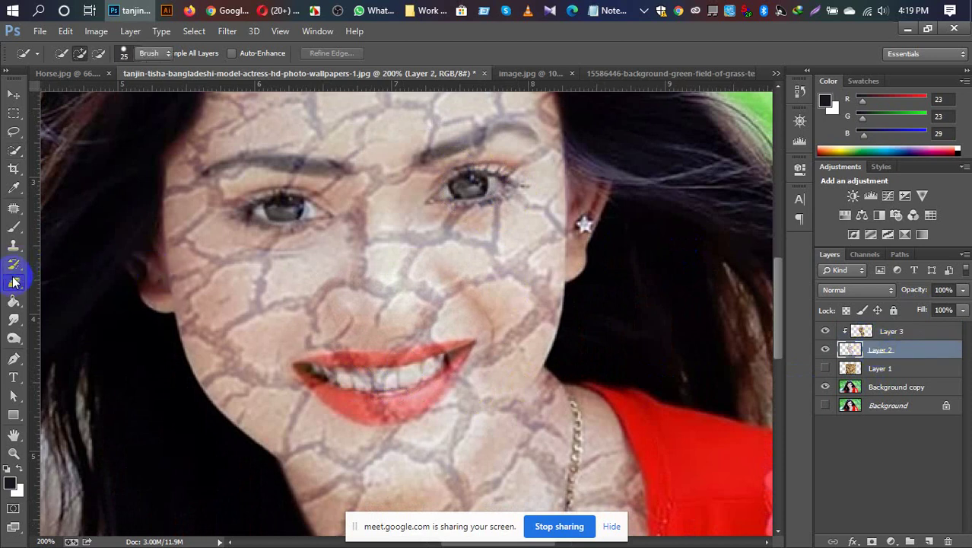
pyautogui.click(13, 282)
pyautogui.click(108, 275)
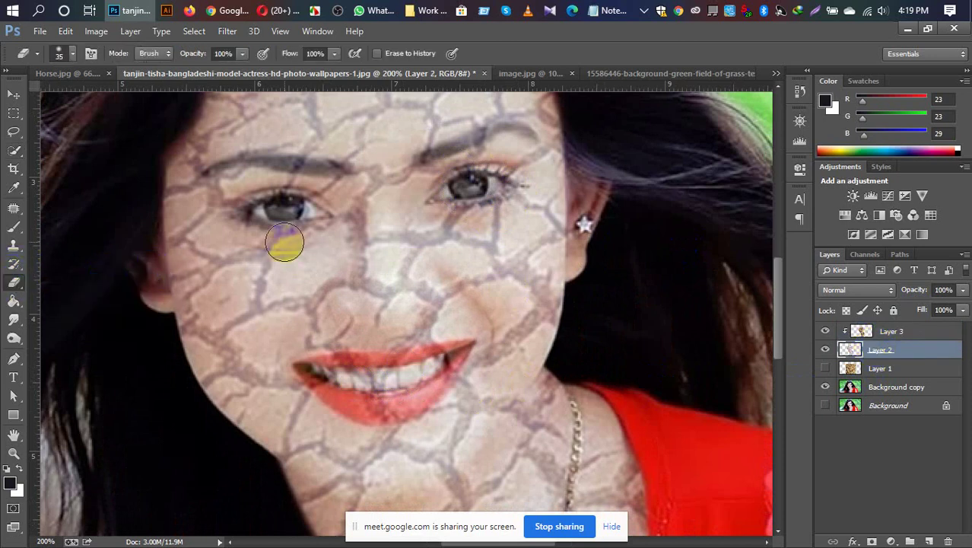
pyautogui.moveTo(283, 214)
pyautogui.mouseDown()
pyautogui.moveTo(285, 206)
pyautogui.moveTo(320, 210)
pyautogui.mouseUp()
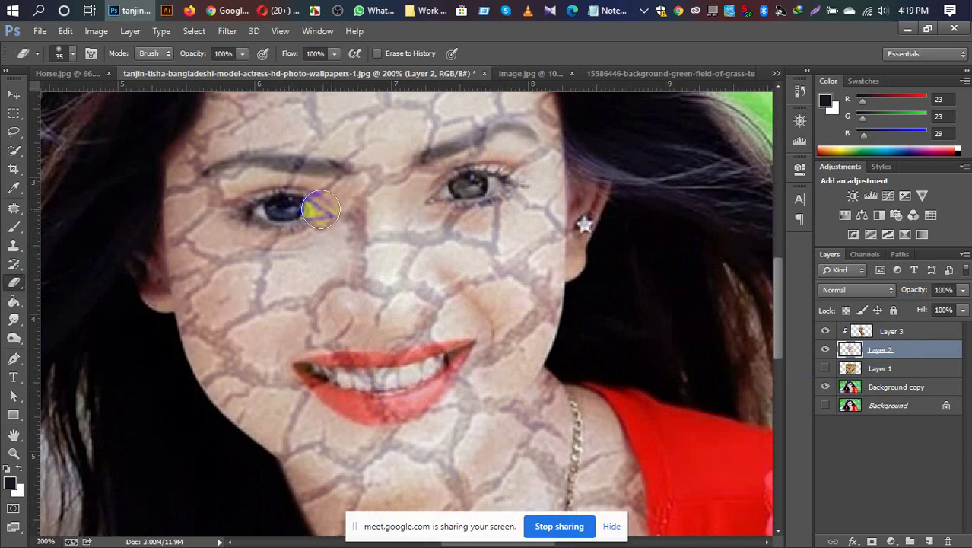
pyautogui.moveTo(451, 189)
pyautogui.mouseDown()
pyautogui.moveTo(472, 184)
pyautogui.moveTo(468, 199)
pyautogui.mouseUp()
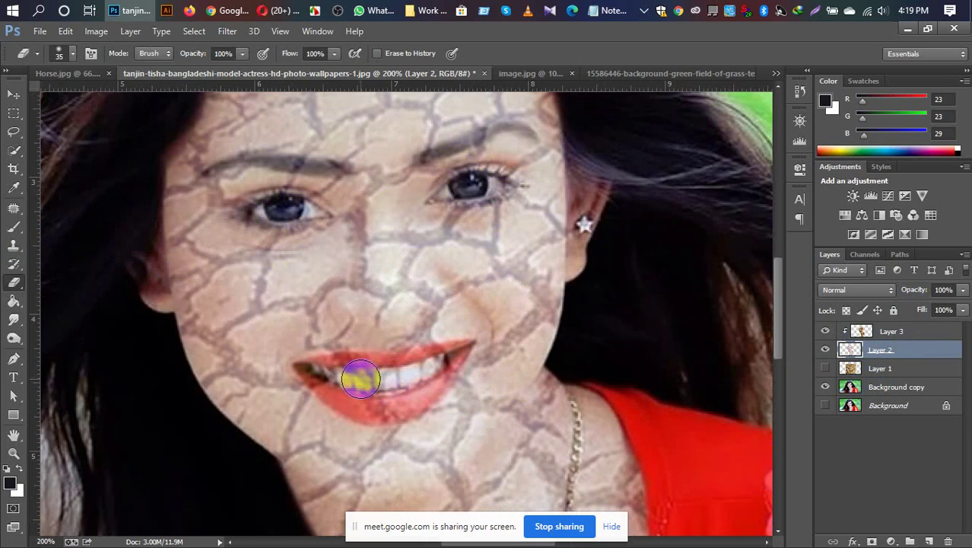
# Erase Layer 2 over the teeth and lips, reducing the Eraser to 15 px for the edges, and touch up both eyes.
pyautogui.moveTo(361, 378)
pyautogui.mouseDown()
pyautogui.moveTo(342, 377)
pyautogui.moveTo(394, 377)
pyautogui.moveTo(437, 364)
pyautogui.moveTo(441, 349)
pyautogui.moveTo(389, 373)
pyautogui.mouseUp()
pyautogui.moveTo(393, 394)
pyautogui.mouseDown()
pyautogui.moveTo(354, 395)
pyautogui.moveTo(316, 374)
pyautogui.moveTo(426, 373)
pyautogui.moveTo(430, 364)
pyautogui.moveTo(327, 372)
pyautogui.moveTo(441, 397)
pyautogui.moveTo(430, 394)
pyautogui.mouseUp()
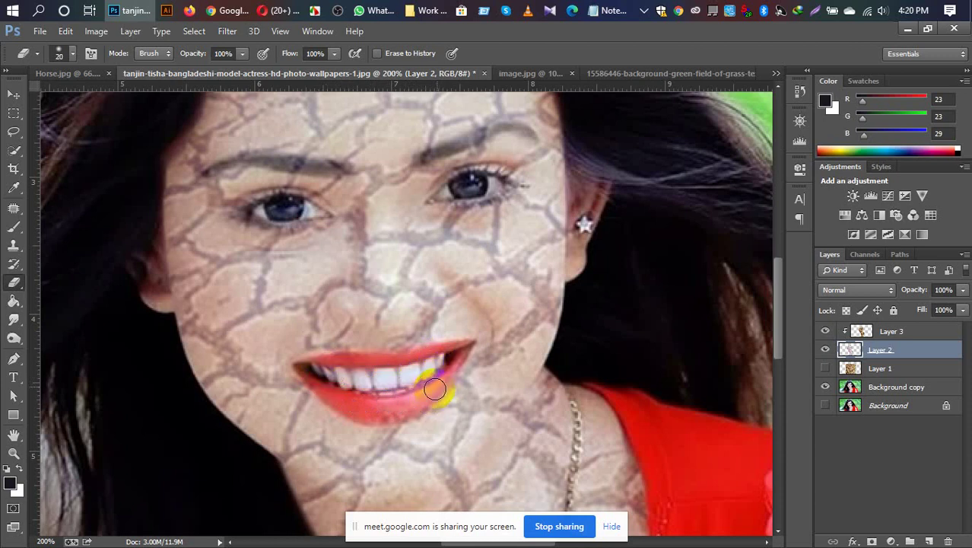
pyautogui.press('[')
pyautogui.press('[')
pyautogui.moveTo(457, 352)
pyautogui.mouseDown()
pyautogui.moveTo(461, 344)
pyautogui.moveTo(415, 364)
pyautogui.moveTo(309, 369)
pyautogui.moveTo(344, 399)
pyautogui.moveTo(398, 410)
pyautogui.moveTo(366, 408)
pyautogui.moveTo(371, 414)
pyautogui.moveTo(423, 402)
pyautogui.moveTo(457, 351)
pyautogui.mouseUp()
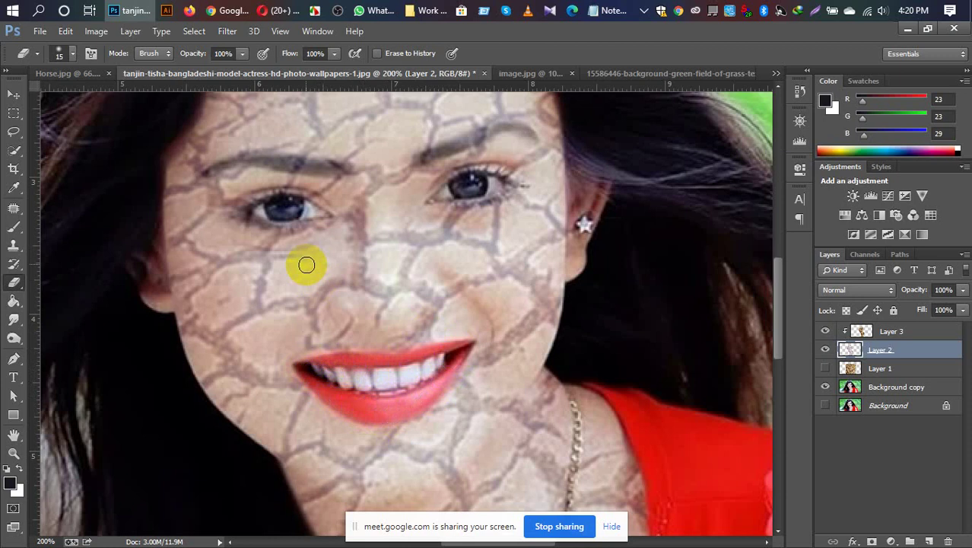
pyautogui.click(282, 204)
pyautogui.moveTo(455, 195)
pyautogui.mouseDown()
pyautogui.moveTo(491, 195)
pyautogui.moveTo(463, 181)
pyautogui.mouseUp()
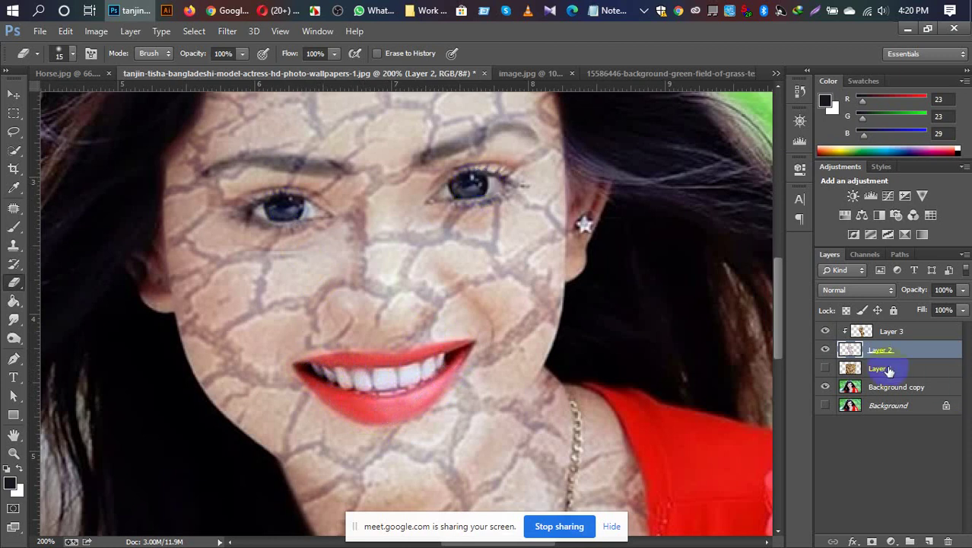
# Paint both irises red on Layer 2 with a 30 px Brush, using the lip colour e43c3b as foreground.
pyautogui.moveTo(527, 321); pyautogui.dragTo(530, 309)
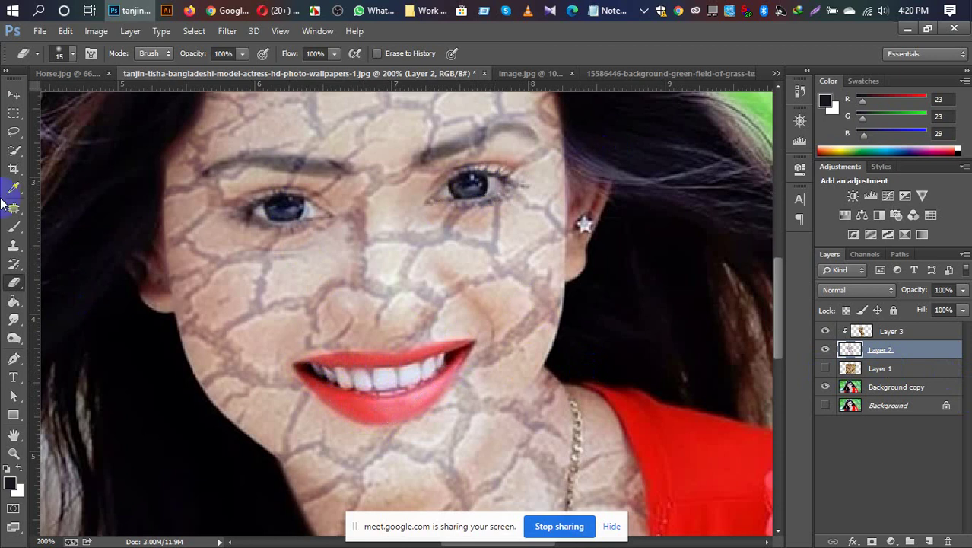
pyautogui.click(14, 227)
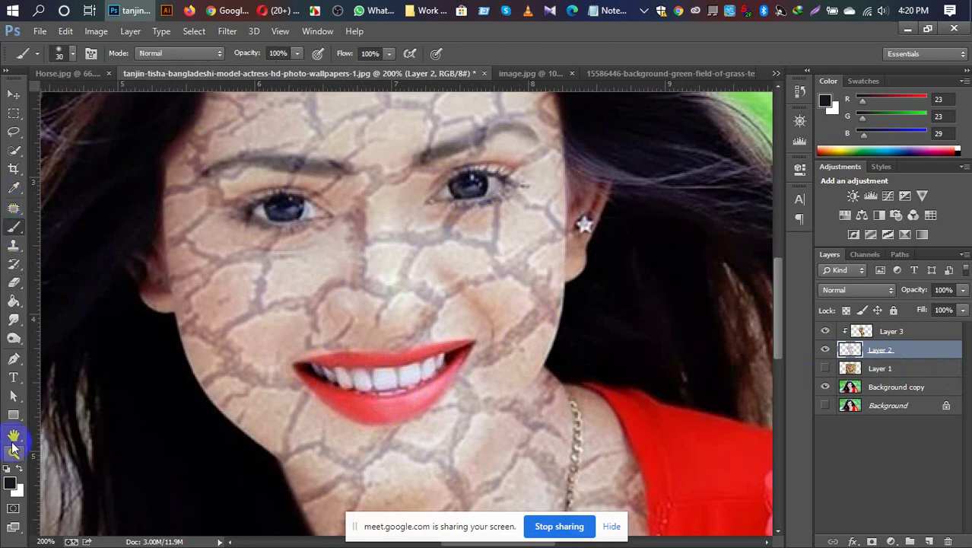
pyautogui.click(10, 481)
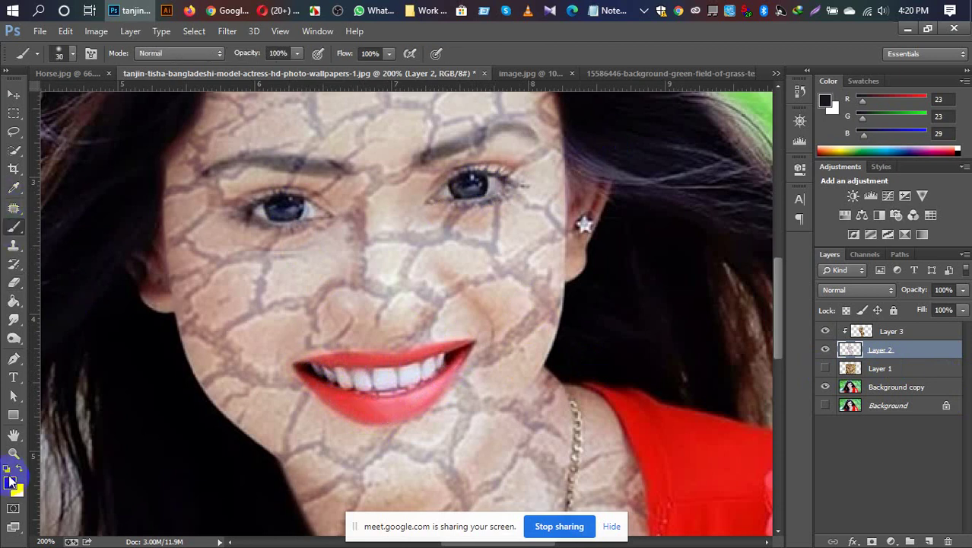
pyautogui.click(368, 374)
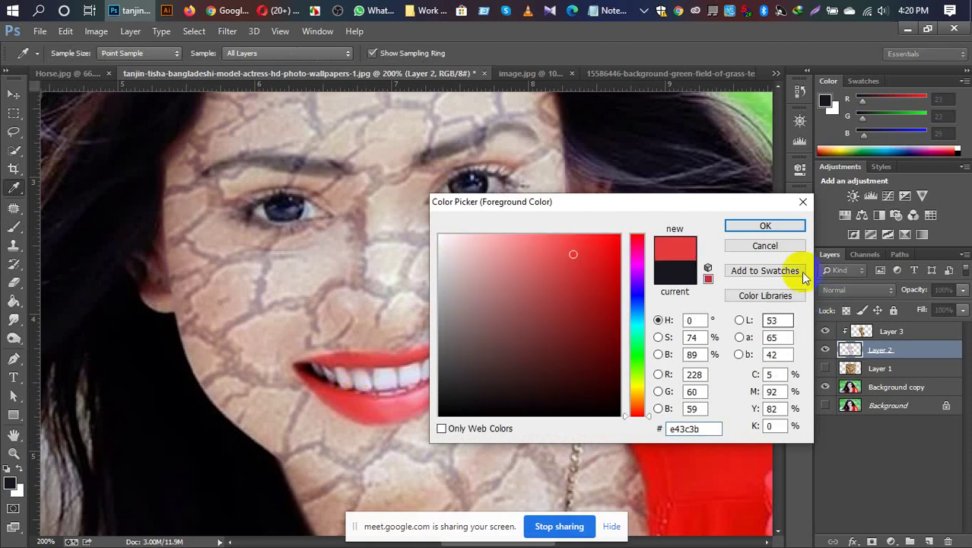
pyautogui.click(761, 228)
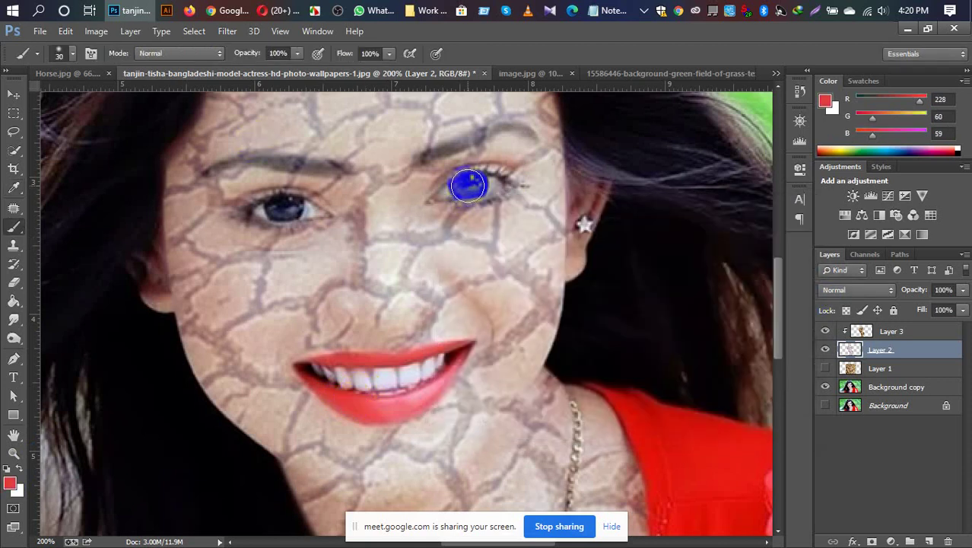
pyautogui.moveTo(466, 187); pyautogui.dragTo(469, 185)
pyautogui.moveTo(272, 206); pyautogui.dragTo(284, 210)
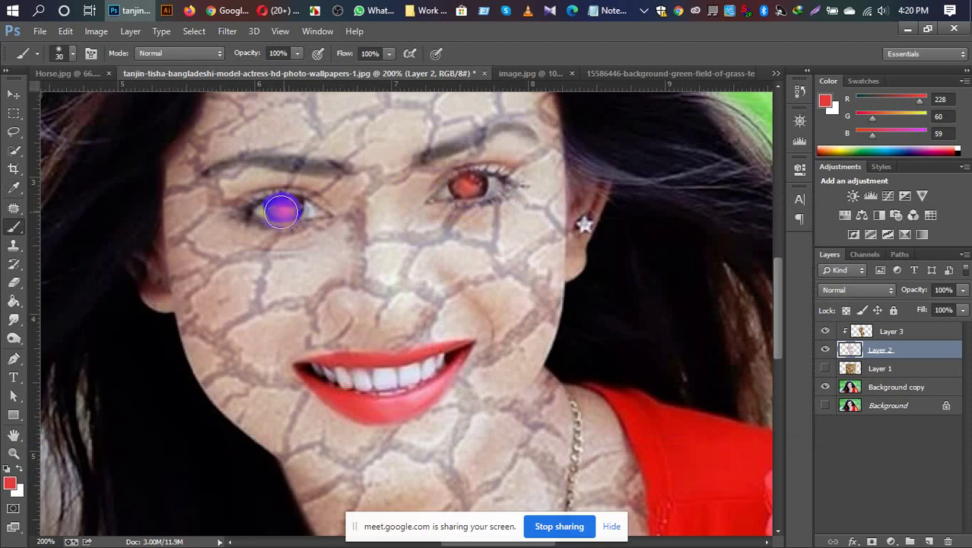
pyautogui.moveTo(287, 208); pyautogui.dragTo(283, 208)
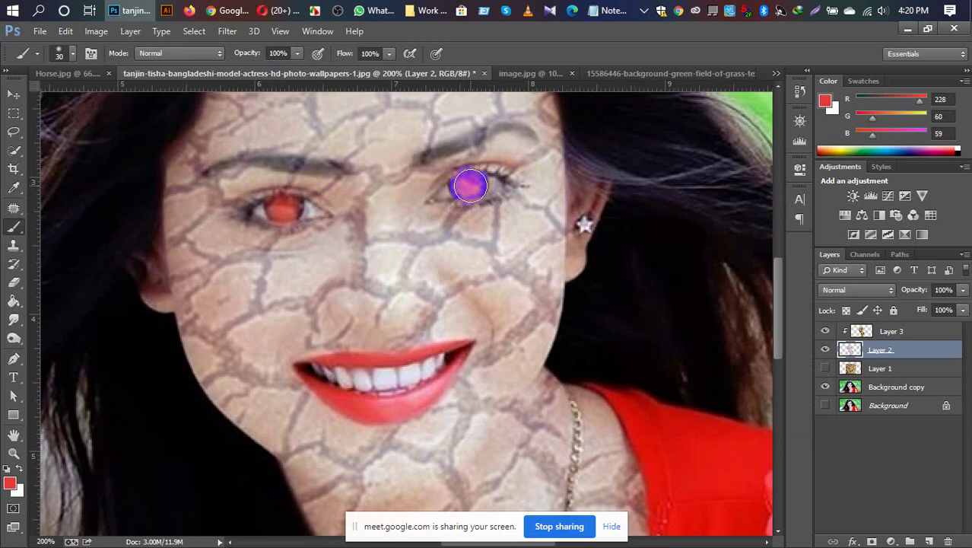
pyautogui.moveTo(470, 186)
pyautogui.mouseDown()
pyautogui.moveTo(499, 212)
pyautogui.moveTo(474, 186)
pyautogui.mouseUp()
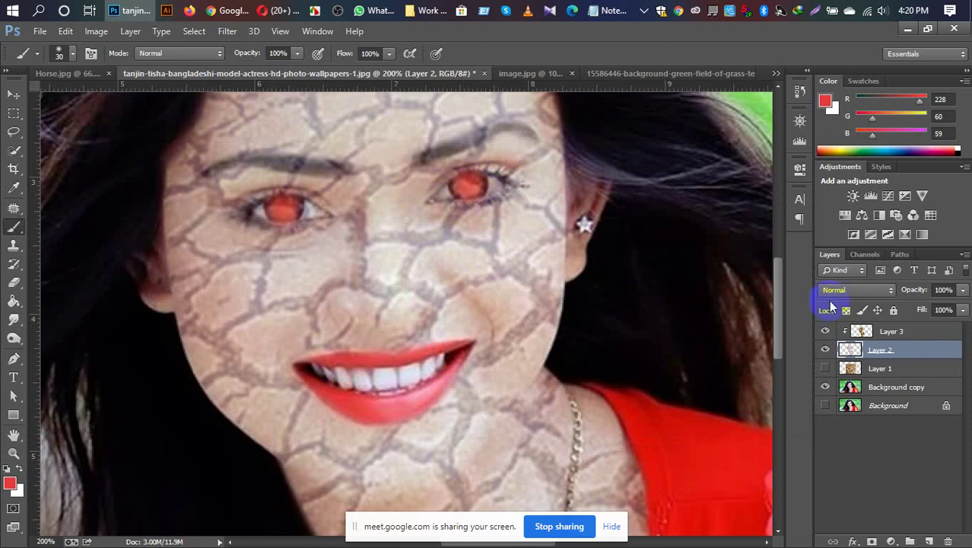
# Try the Overlay blend mode on Layer 2 and set it back to Normal.
pyautogui.click(890, 292)
pyautogui.click(843, 182)
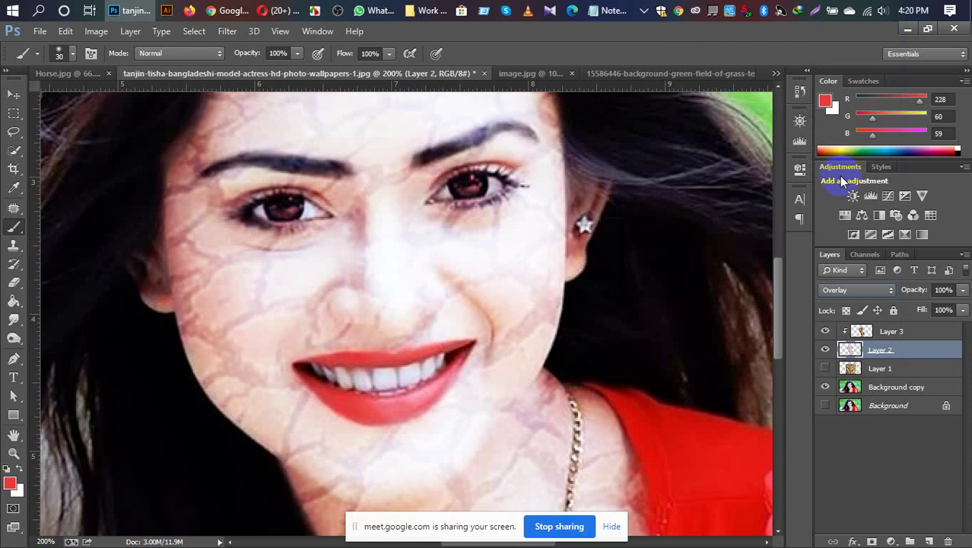
pyautogui.hotkey('ctrl', '-')
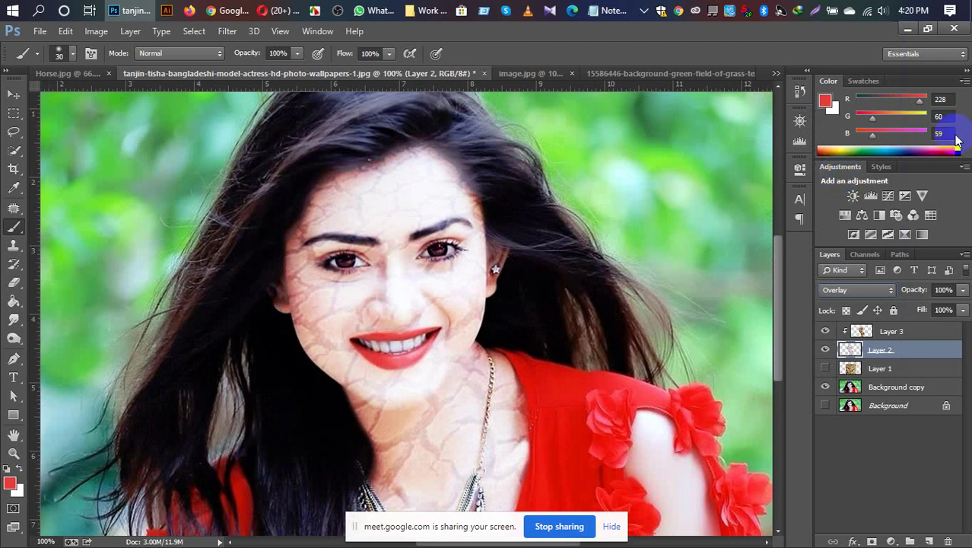
pyautogui.click(888, 289)
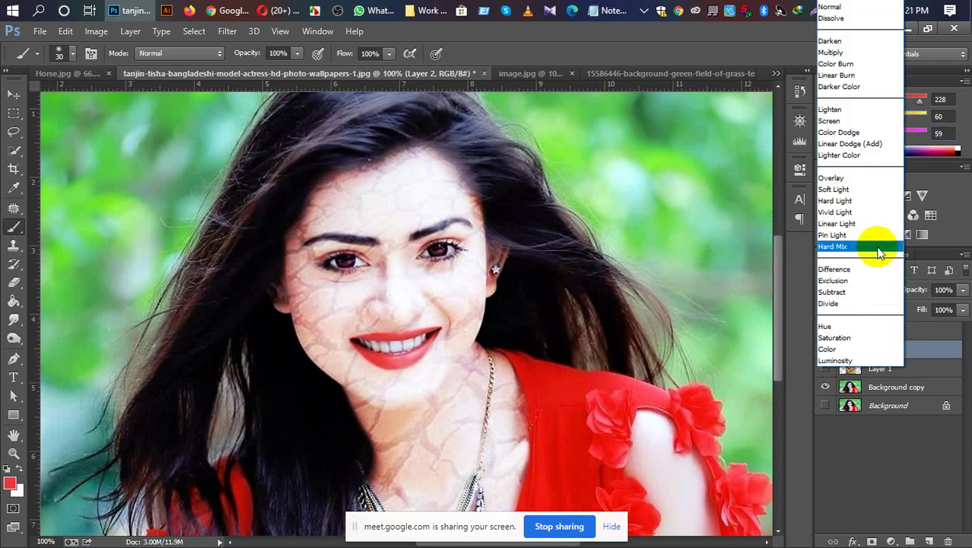
pyautogui.click(834, 7)
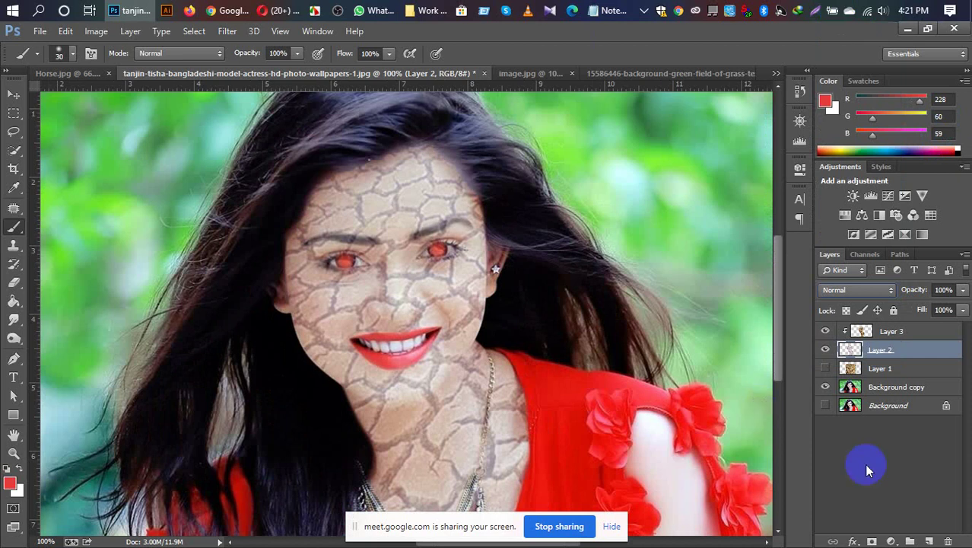
# Set Layer 2 to the Overlay blend mode with the clipped texture, Layer 3, temporarily hidden for comparison.
pyautogui.click(883, 351)
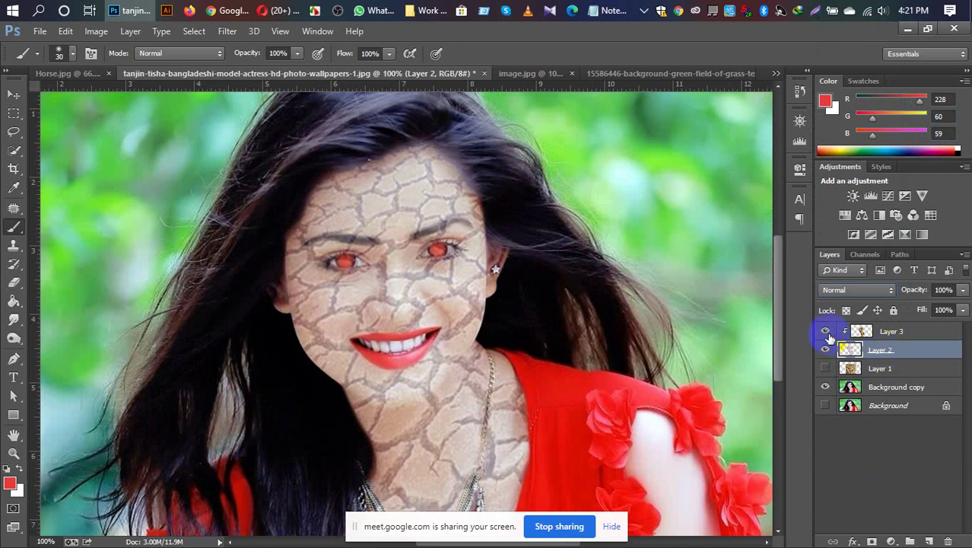
pyautogui.click(826, 333)
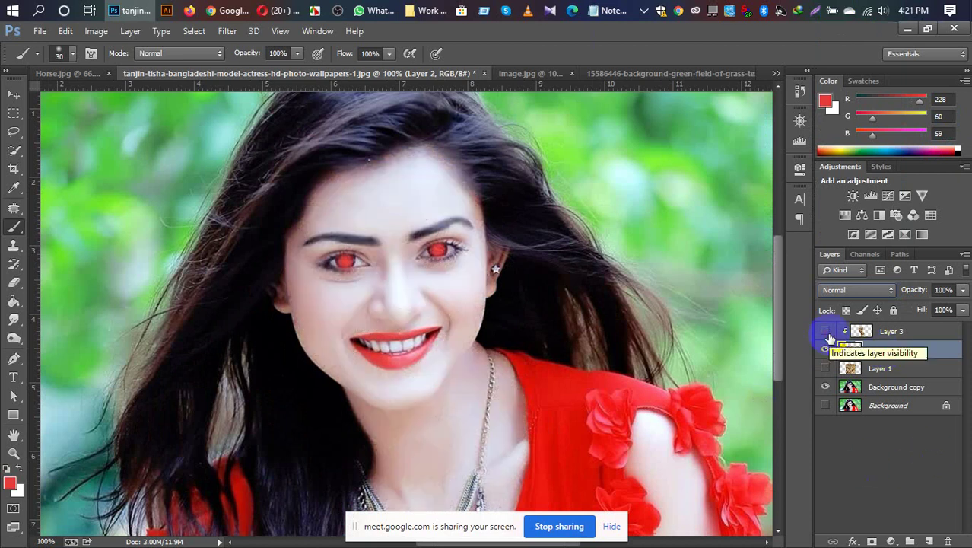
pyautogui.click(873, 351)
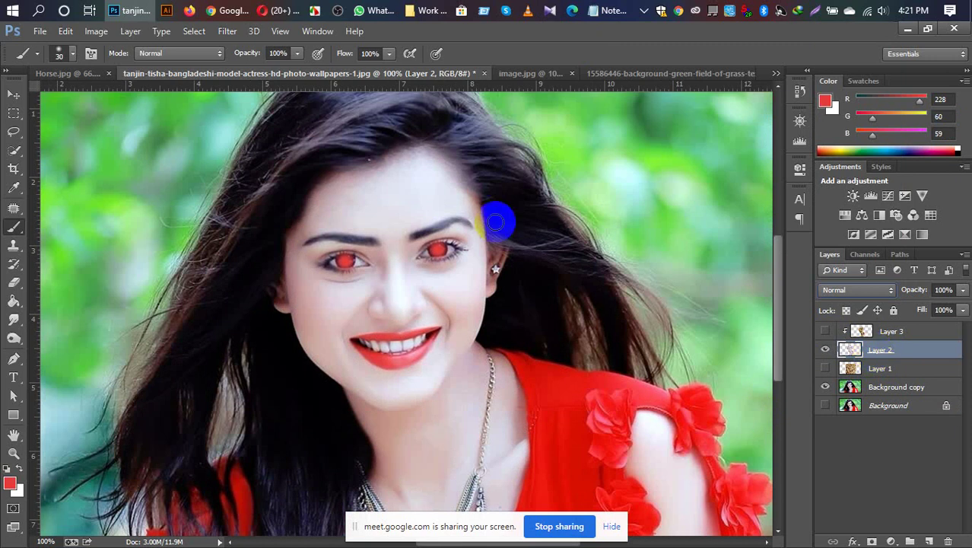
pyautogui.click(855, 290)
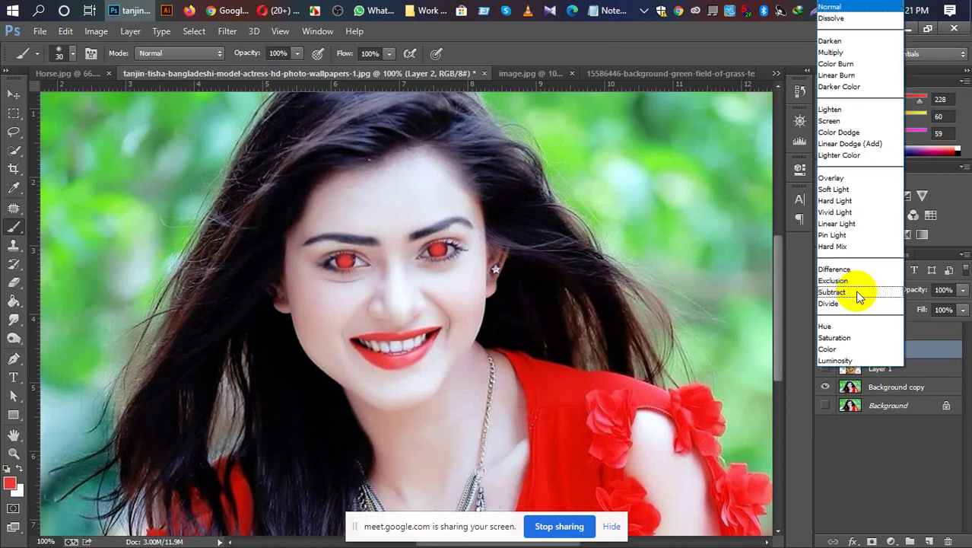
pyautogui.click(827, 177)
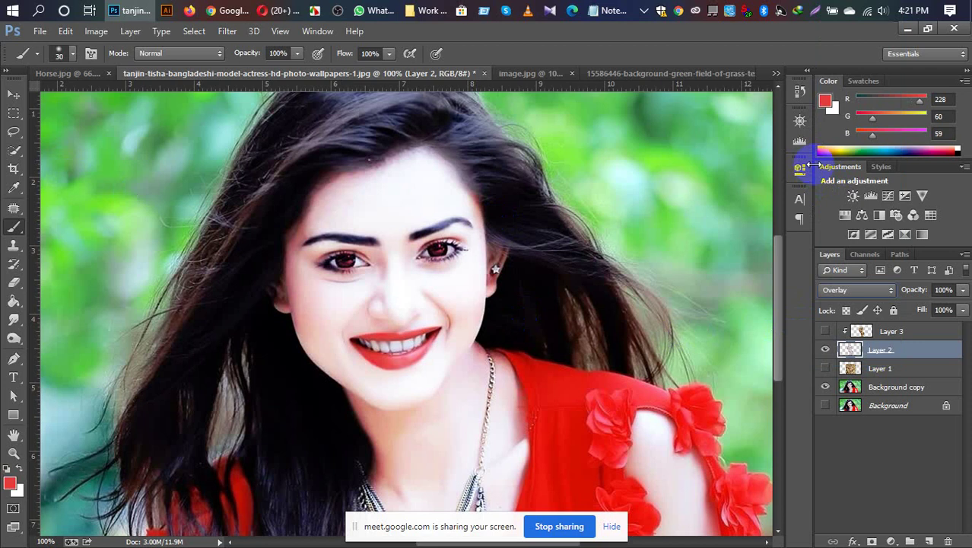
pyautogui.click(826, 331)
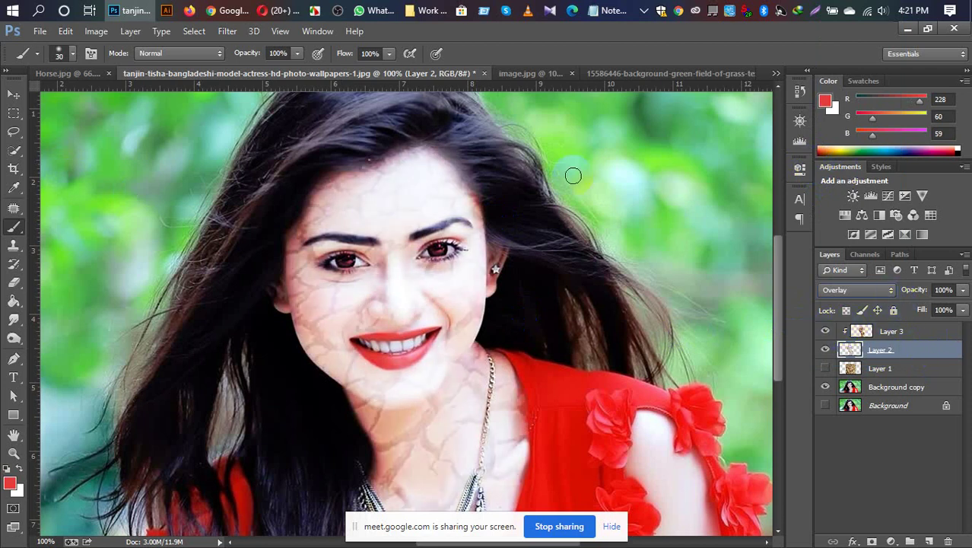
# Switch to the Google Meet window to check the call and return to Photoshop.
pyautogui.moveTo(238, 14)
pyautogui.click(192, 53)
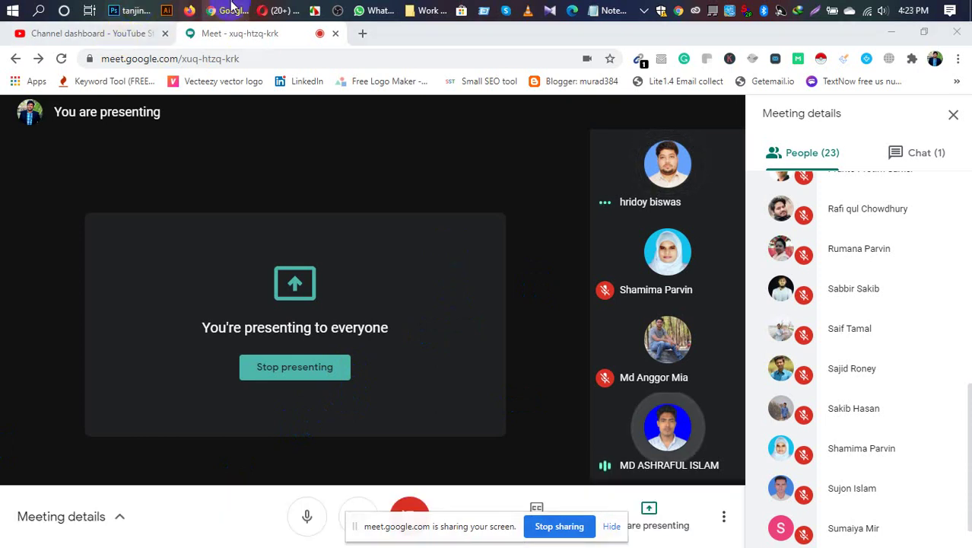
pyautogui.click(132, 11)
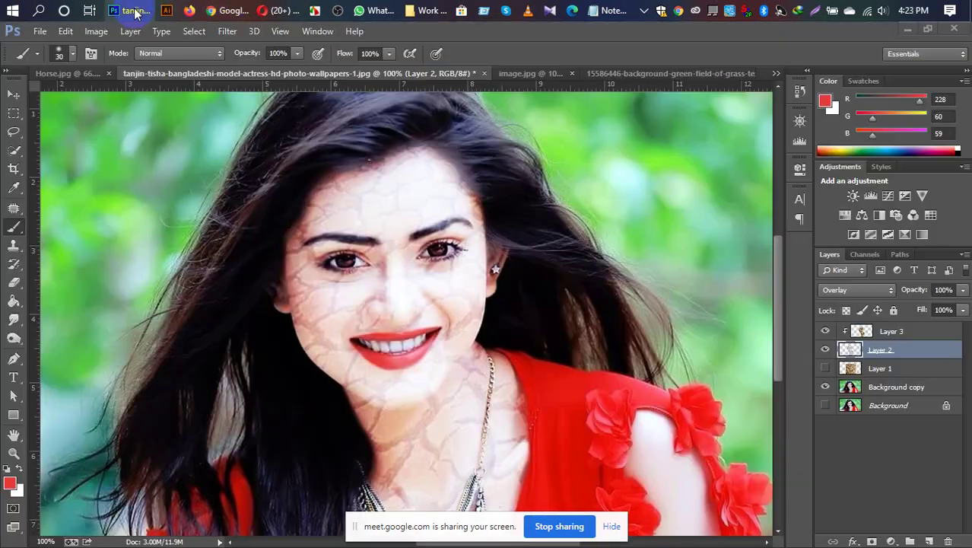
# Return Layer 2 to the Normal blend mode and raise the opacity of Layer 3 to 55%.
pyautogui.click(860, 290)
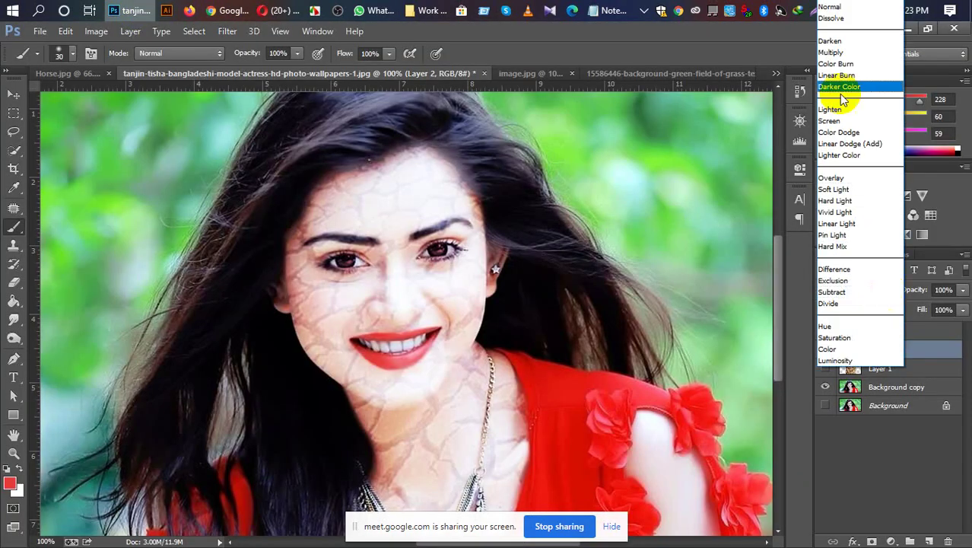
pyautogui.click(840, 7)
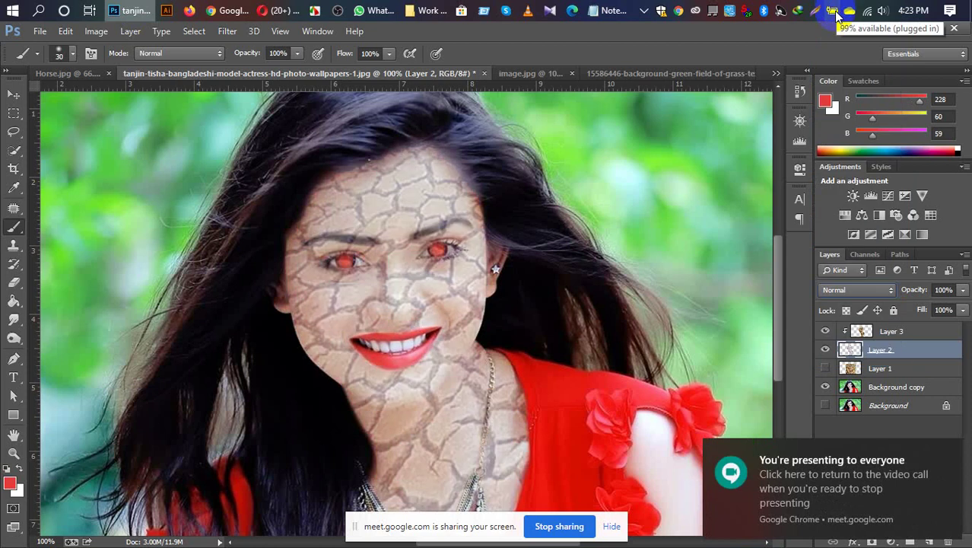
pyautogui.moveTo(903, 362); pyautogui.dragTo(860, 358)
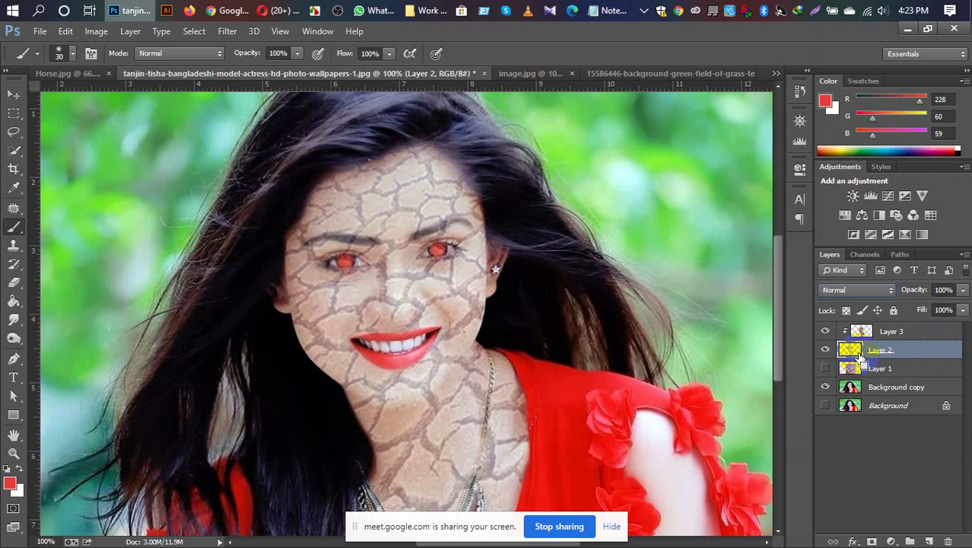
pyautogui.click(890, 331)
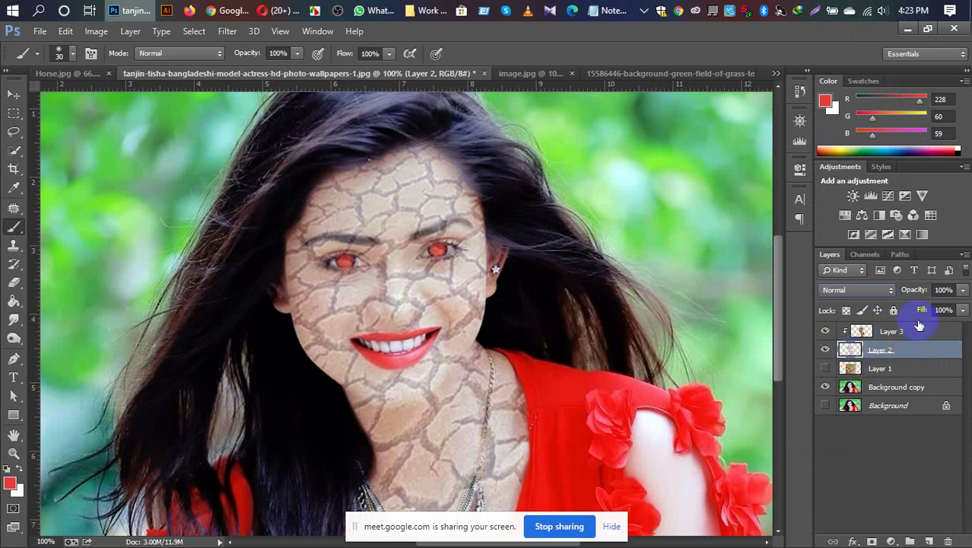
pyautogui.moveTo(962, 290); pyautogui.dragTo(933, 318)
pyautogui.click(963, 290)
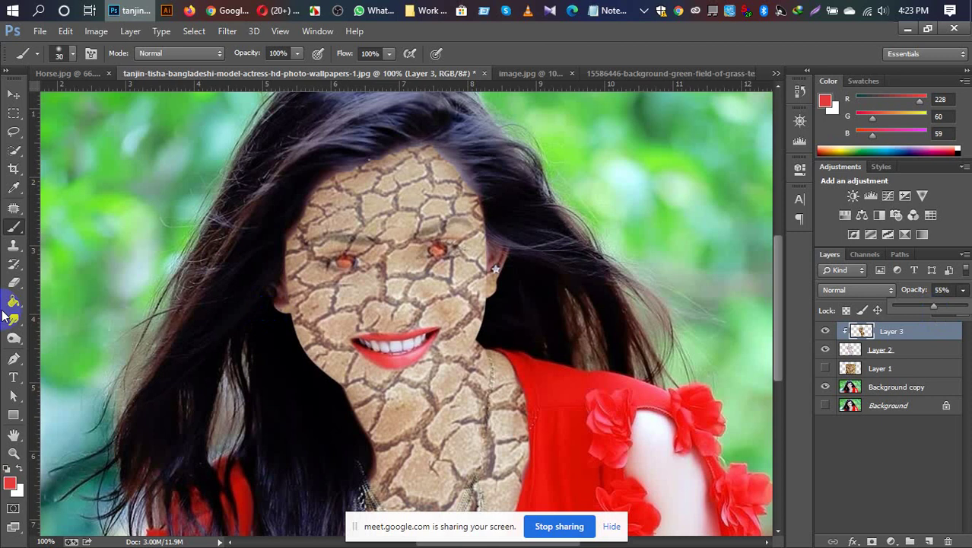
# Erase the texture on Layer 3 over the iris nearer the star earring, enlarging the Eraser to 30 px.
pyautogui.click(37, 292)
pyautogui.click(13, 282)
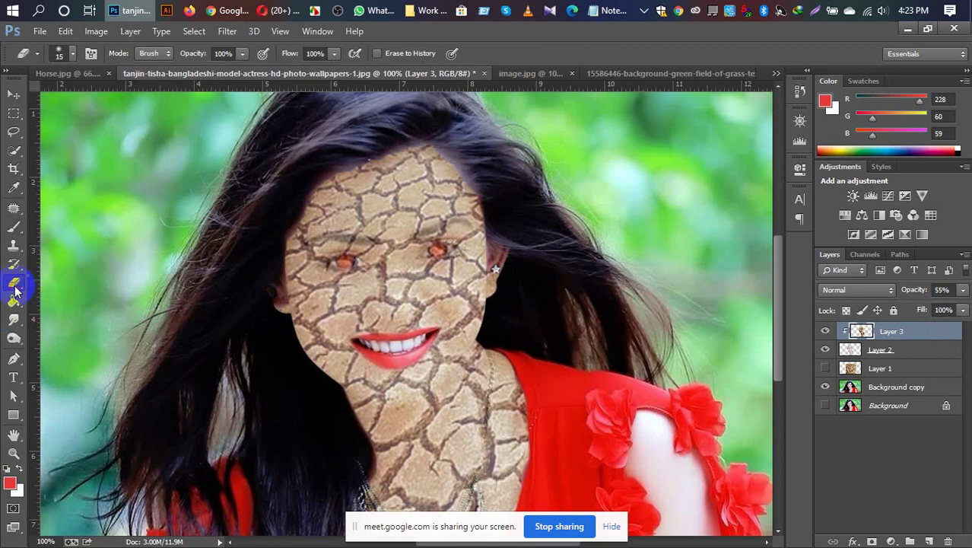
pyautogui.press(']')
pyautogui.press(']')
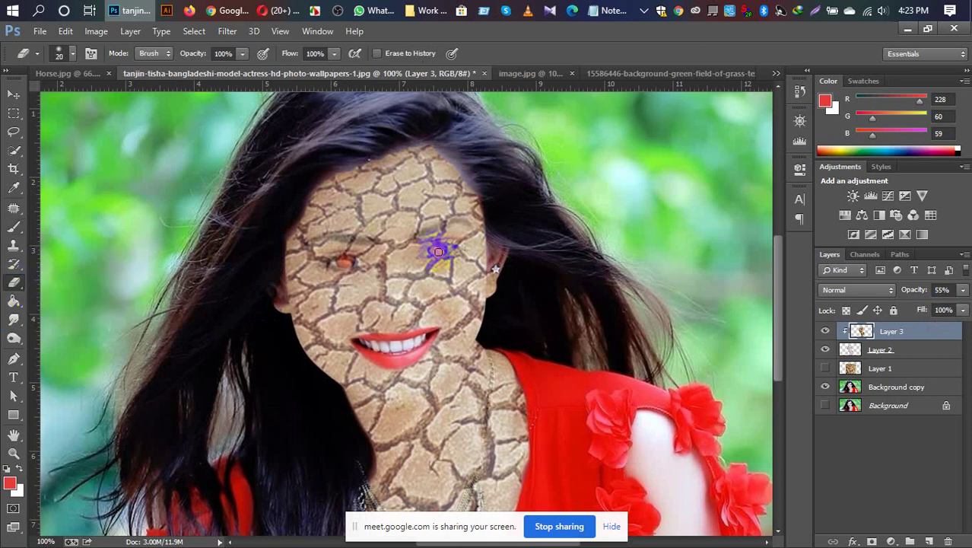
pyautogui.moveTo(441, 251); pyautogui.dragTo(434, 252)
pyautogui.click(484, 392)
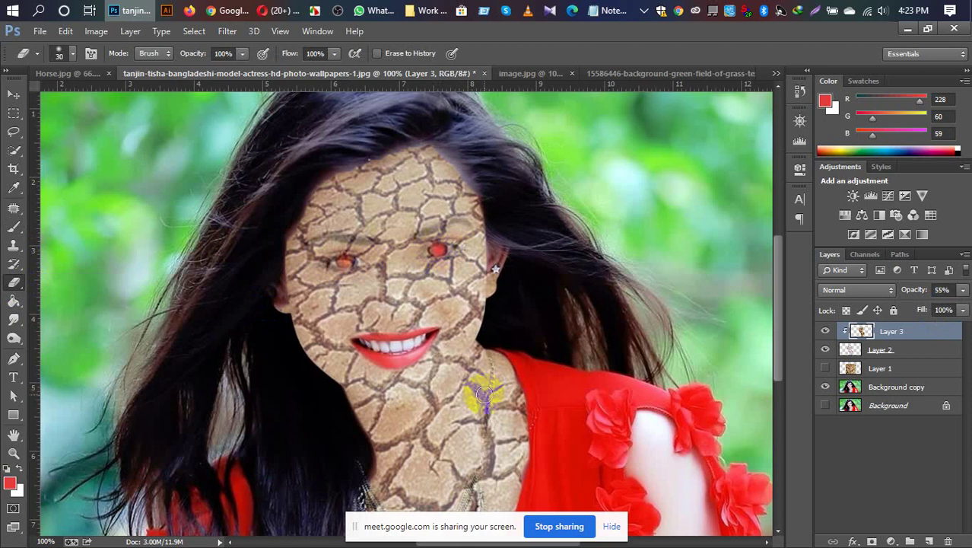
# Undo the Layer 3 erasing and opacity change, the Layer 2 blend mode changes and the red iris painting.
pyautogui.click(884, 353)
pyautogui.hotkey('alt', 'shift', 'o')
pyautogui.hotkey('ctrl', 'z')
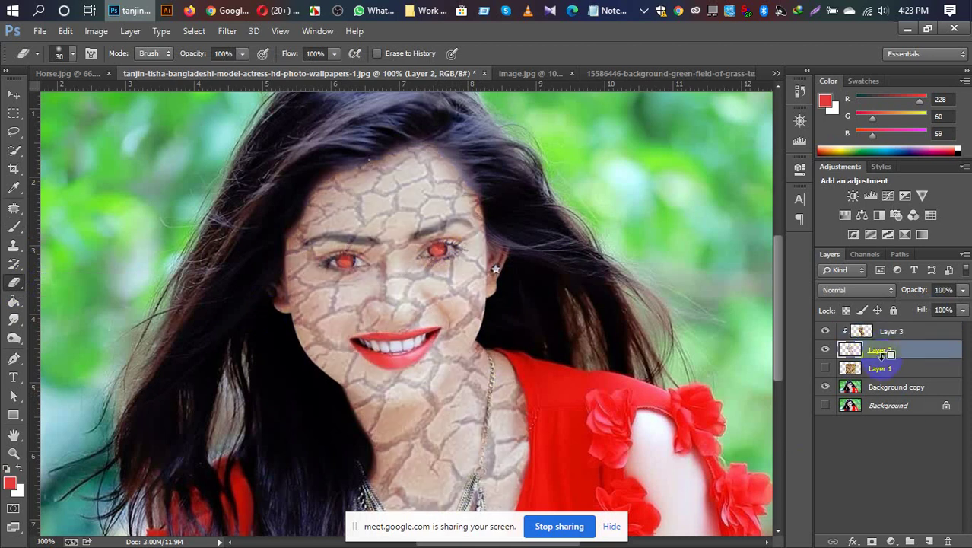
pyautogui.hotkey('ctrl', 'z')
pyautogui.hotkey('ctrl', 'z')
pyautogui.hotkey('ctrl', 'alt', 'z')
pyautogui.hotkey('ctrl', 'alt', 'z')
# Set the opacity of the clipped texture, Layer 3, to 55% for a stronger cracked effect.
pyautogui.click(902, 333)
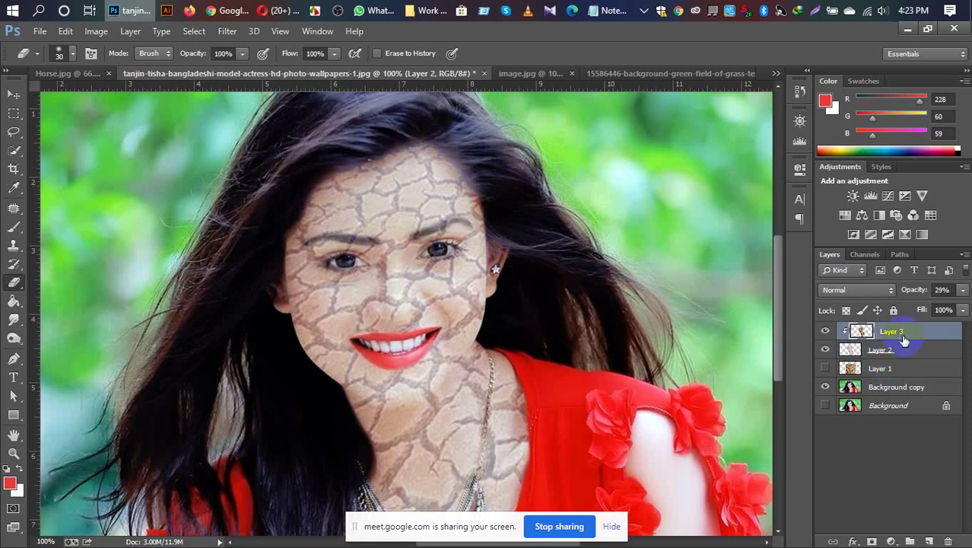
pyautogui.click(962, 289)
pyautogui.click(934, 308)
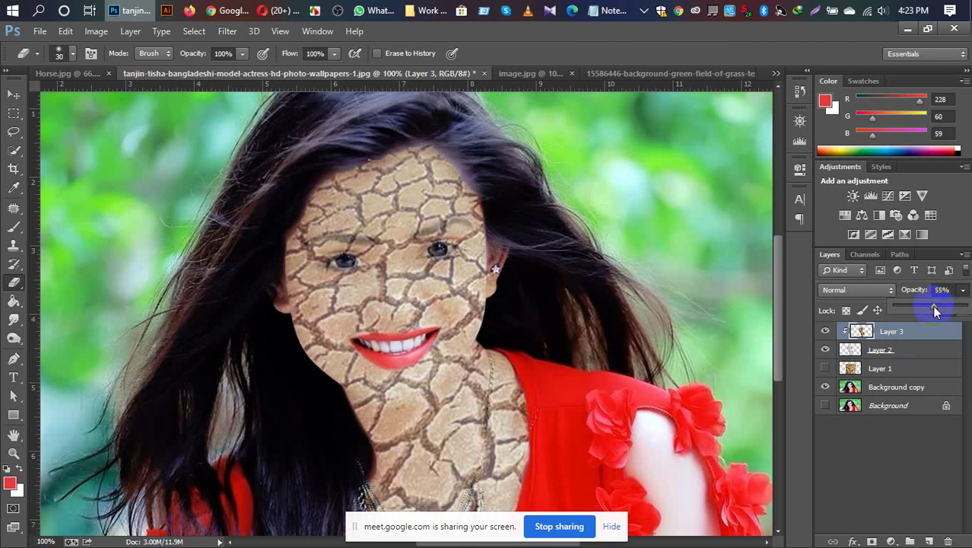
pyautogui.click(11, 95)
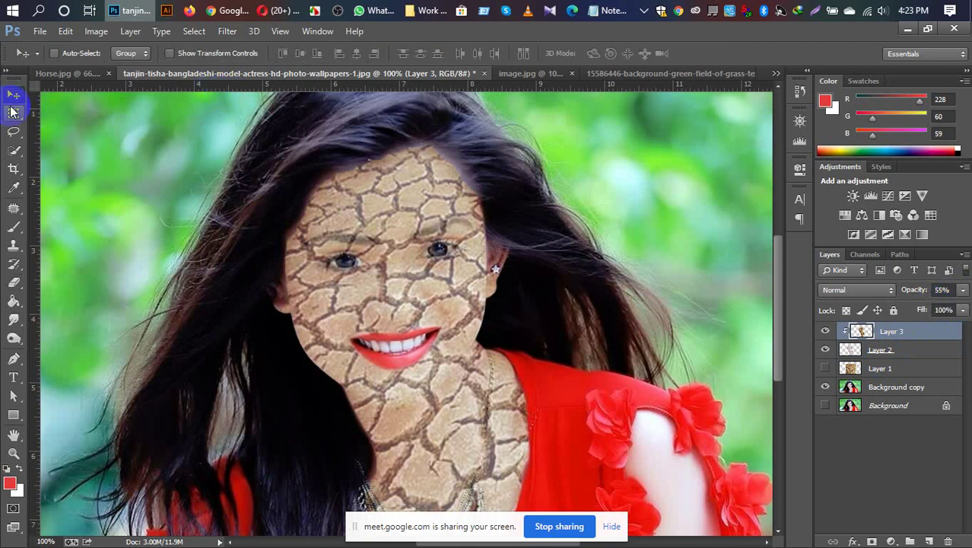
pyautogui.hotkey('ctrl', '+')
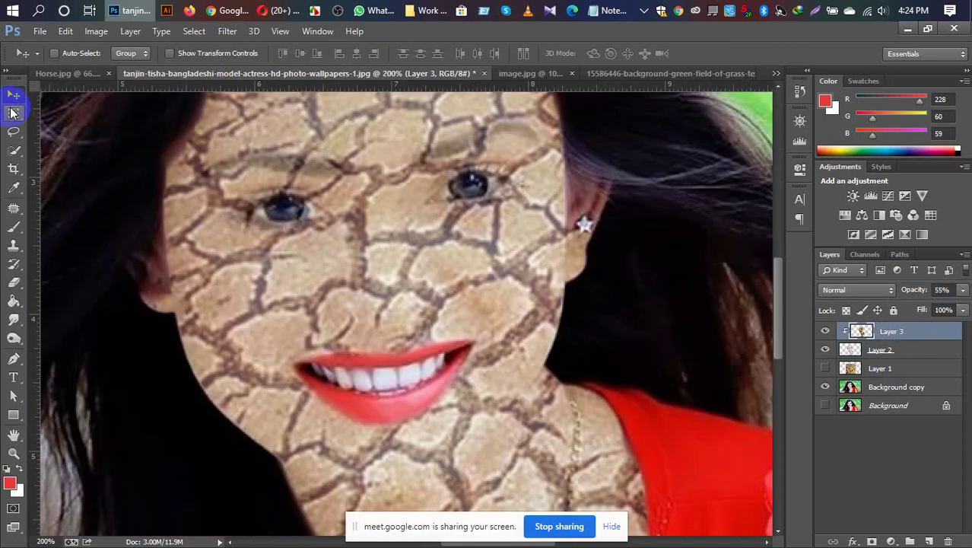
pyautogui.hotkey('ctrl', '0')
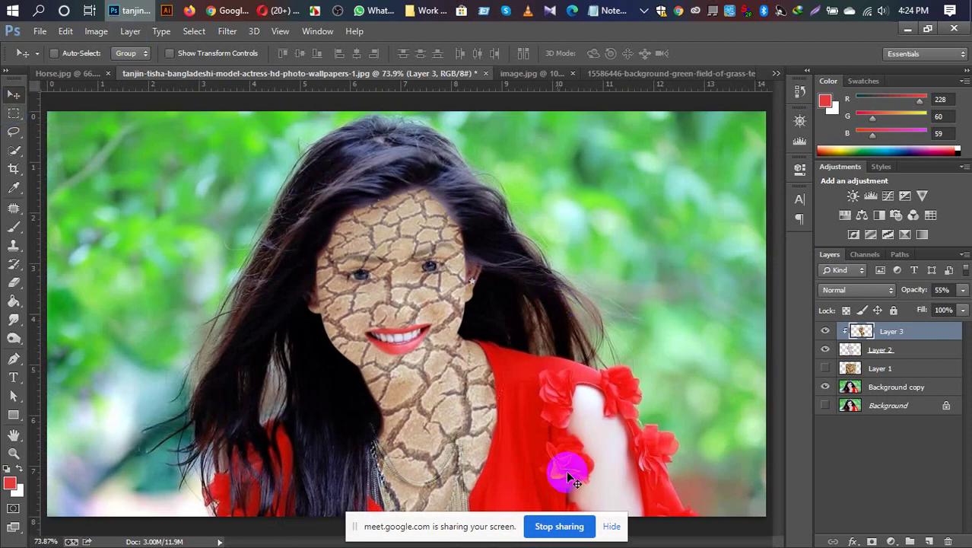
pyautogui.click(493, 529)
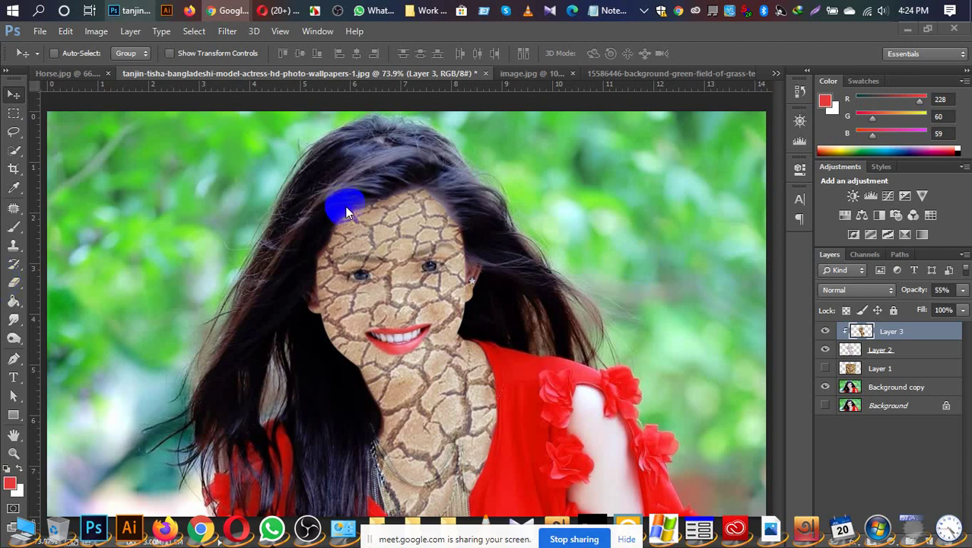
# Hide Layer 3 and release its clipping mask from Layer 2.
pyautogui.click(347, 79)
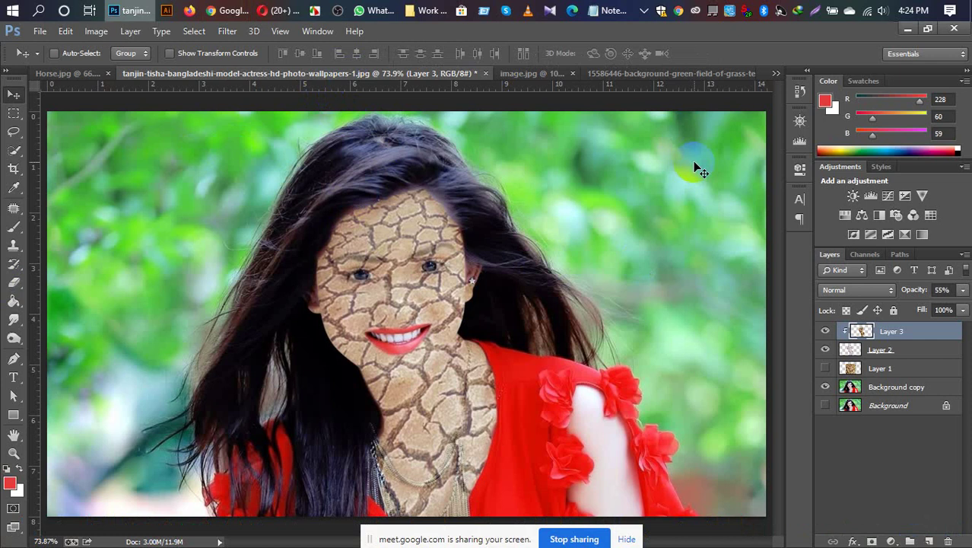
pyautogui.click(826, 332)
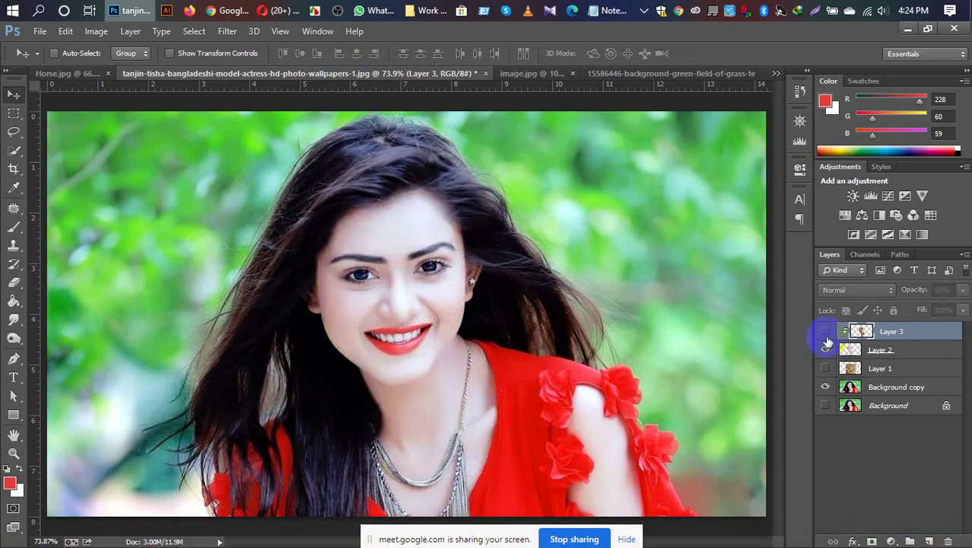
pyautogui.rightClick(861, 333)
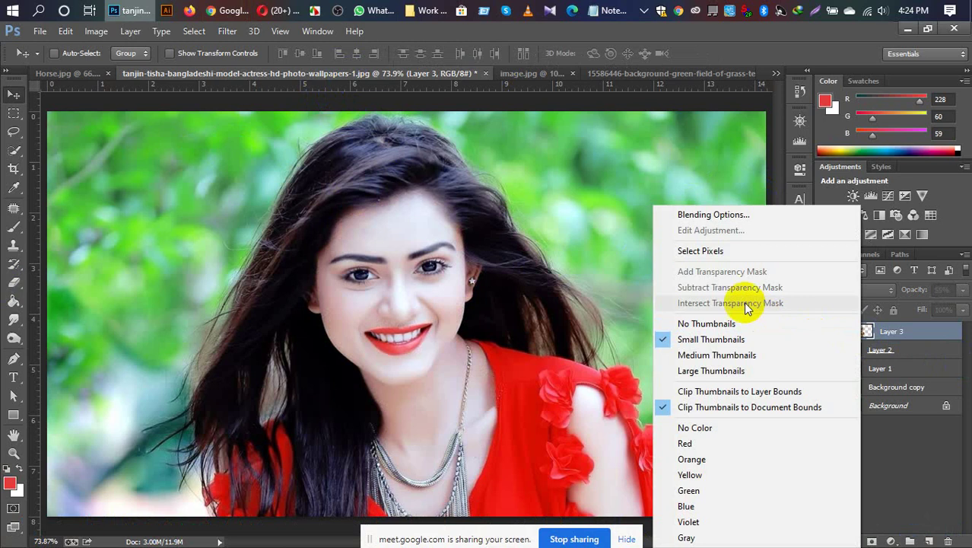
pyautogui.rightClick(898, 332)
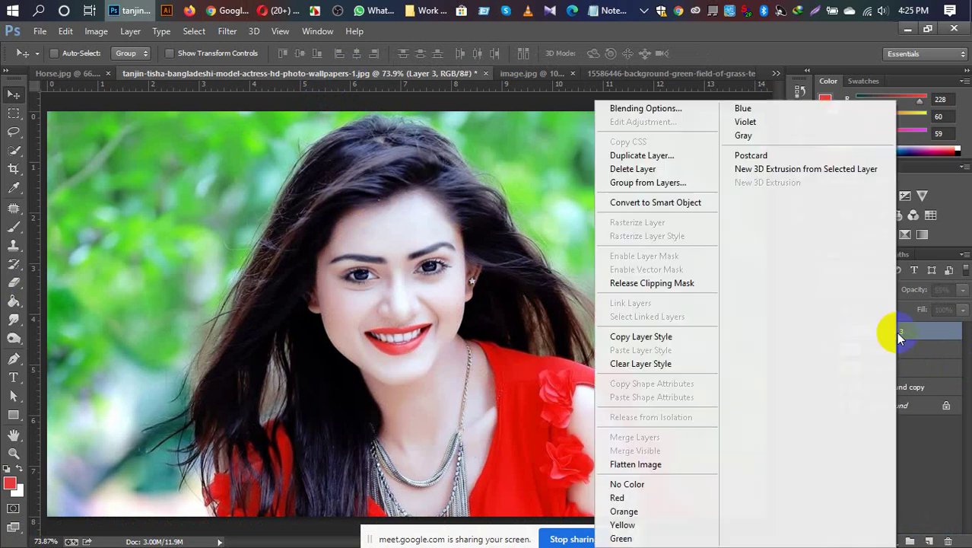
pyautogui.click(687, 293)
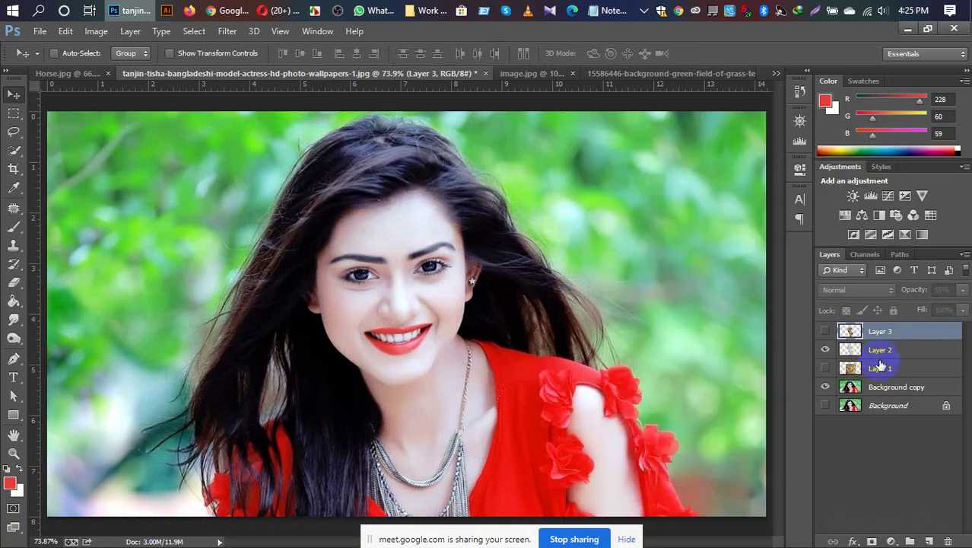
# Show the full cracked-earth texture on Layer 1 and hide Layer 2.
pyautogui.click(825, 372)
pyautogui.click(825, 369)
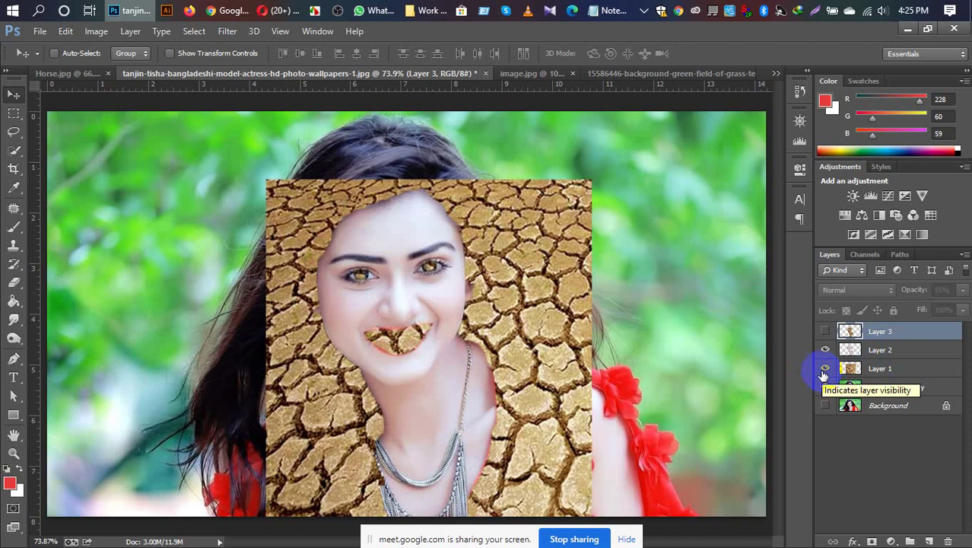
pyautogui.click(825, 349)
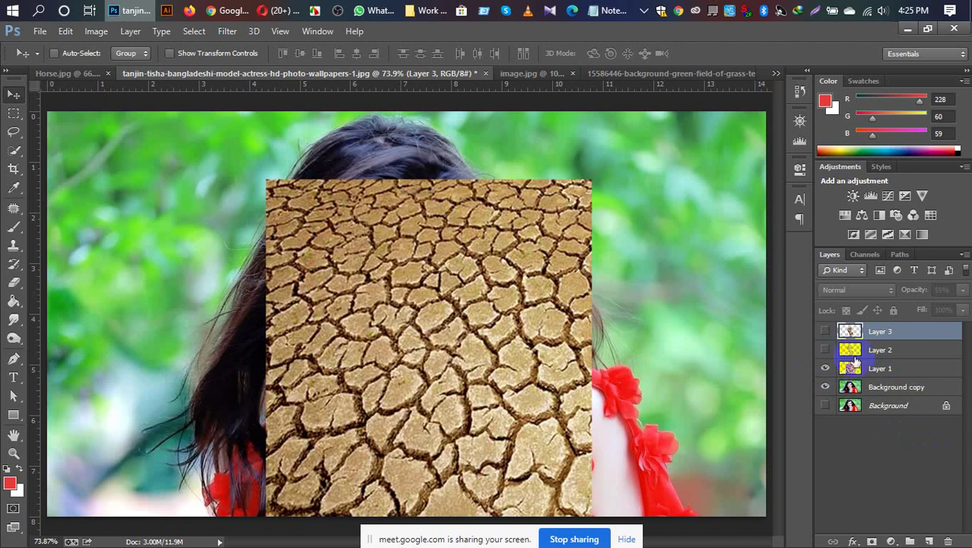
# Try clipping Layer 1 to the Background copy beneath it, and release the clipping mask again.
pyautogui.click(868, 374)
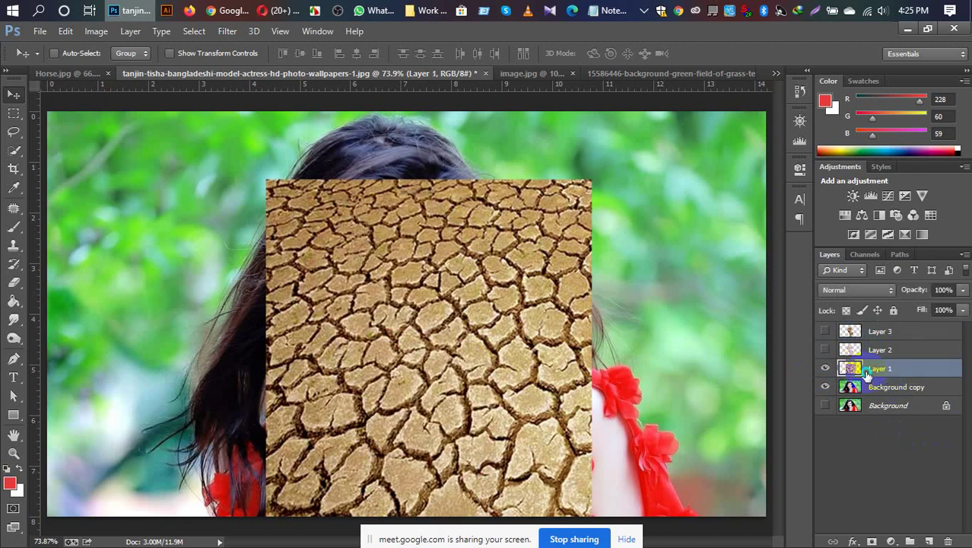
pyautogui.rightClick(866, 373)
pyautogui.click(643, 284)
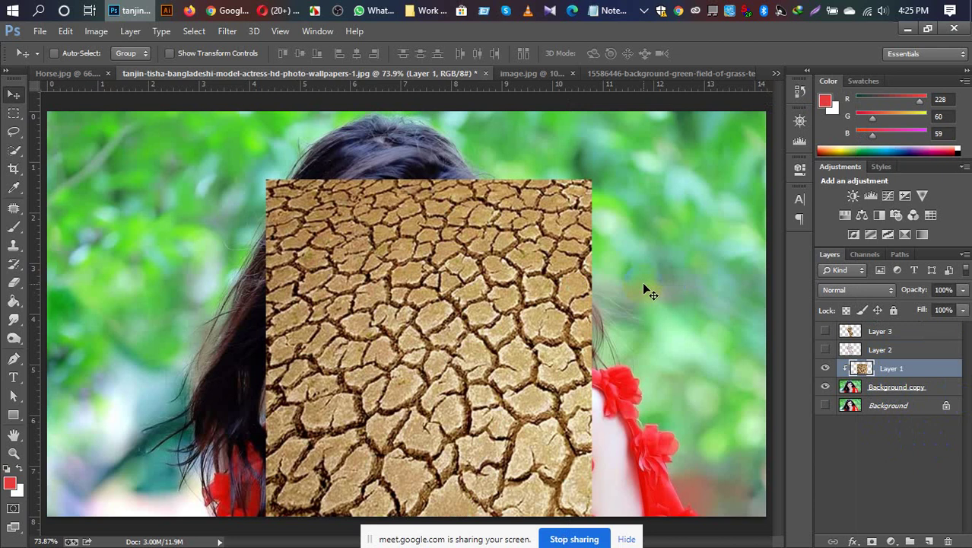
pyautogui.hotkey('ctrl', 'alt', 'g')
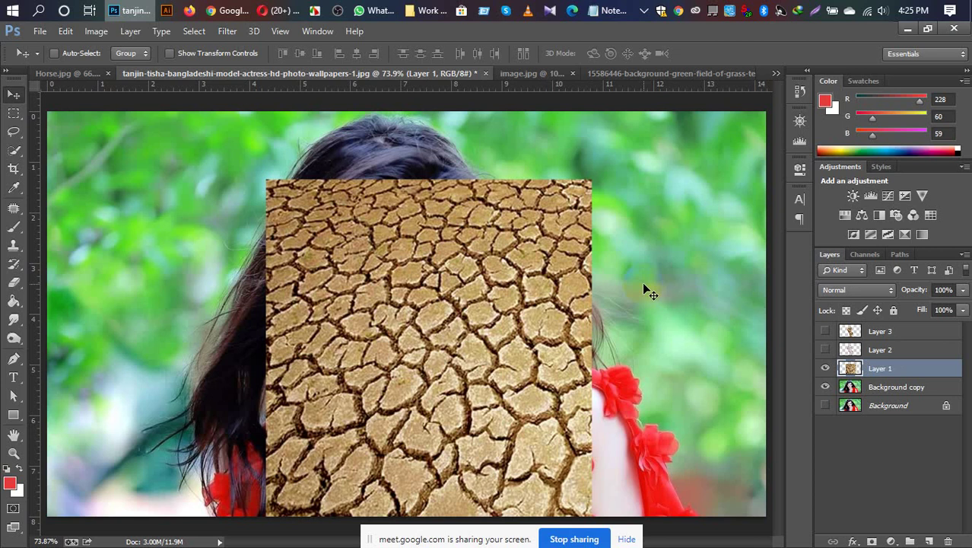
# Move Background copy above Layer 1, clip it to Layer 1 as a demonstration, and release the clipping mask.
pyautogui.moveTo(867, 387); pyautogui.dragTo(864, 364)
pyautogui.rightClick(861, 364)
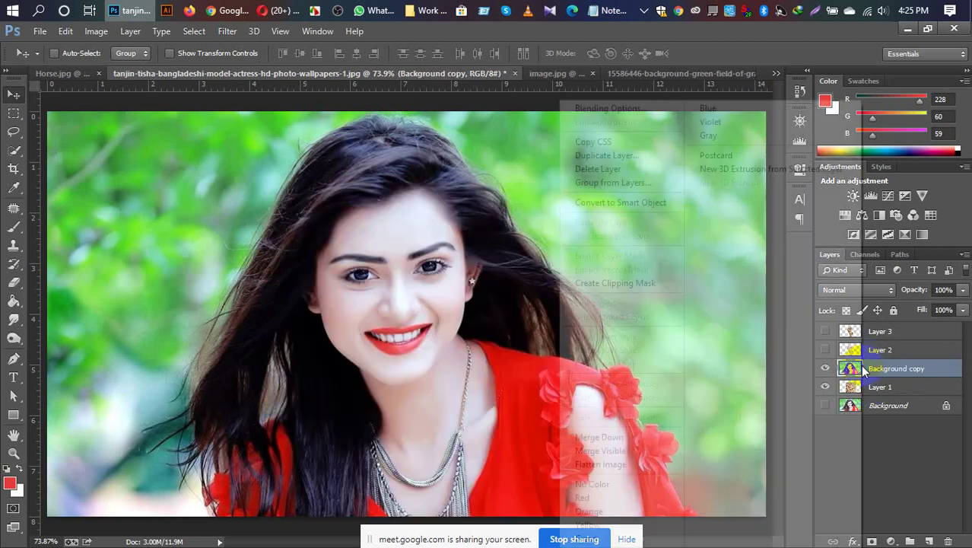
pyautogui.click(650, 284)
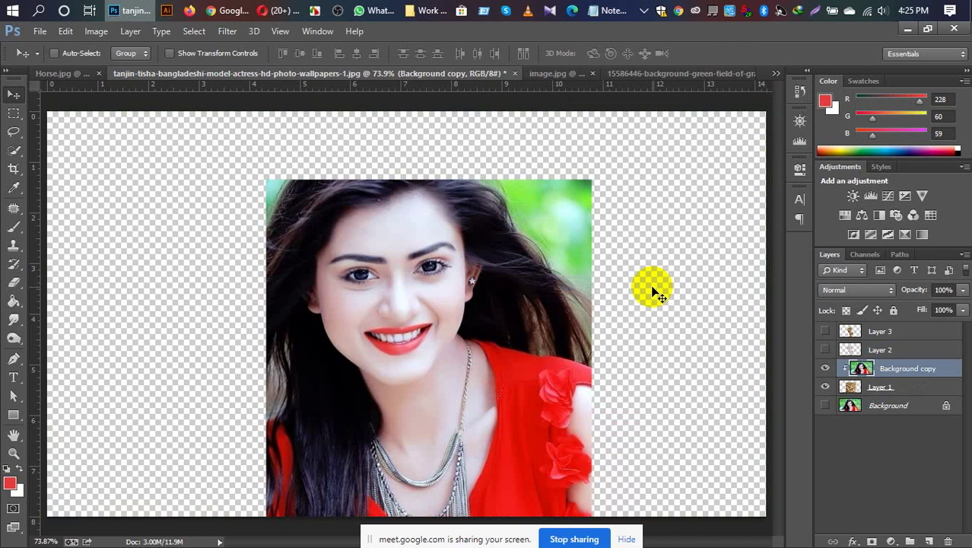
pyautogui.hotkey('ctrl', 'alt', 'g')
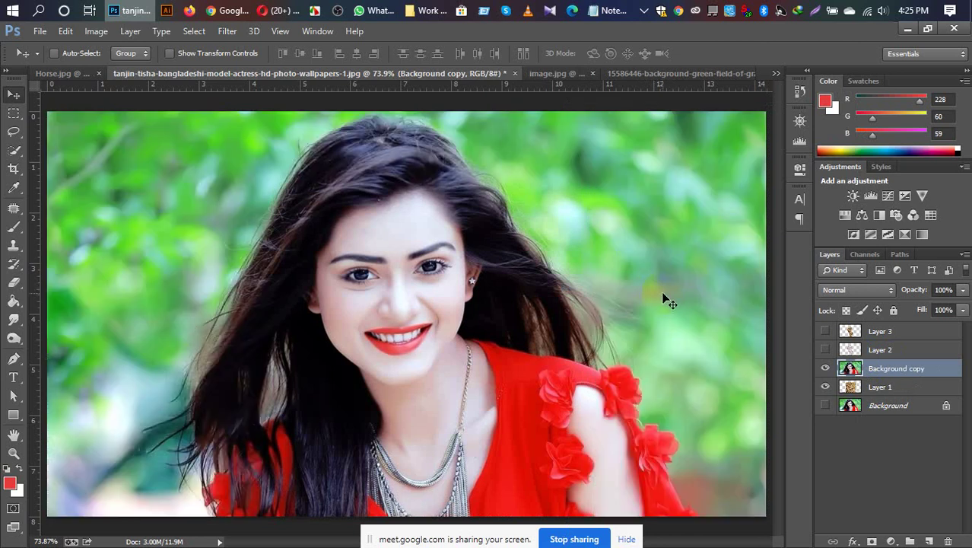
# Enlarge the Layer 1 texture with Free Transform to about 112.6% in width and height.
pyautogui.click(874, 388)
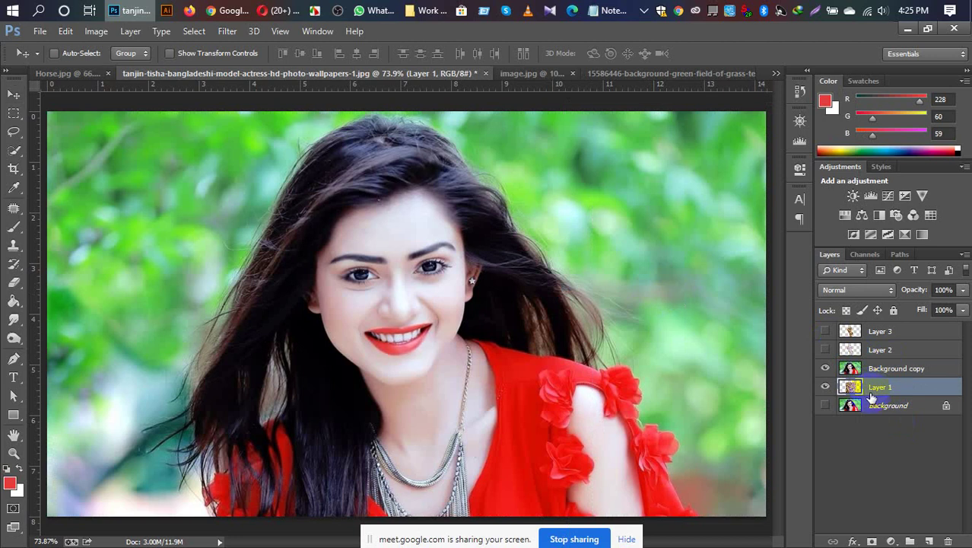
pyautogui.hotkey('ctrl', 't')
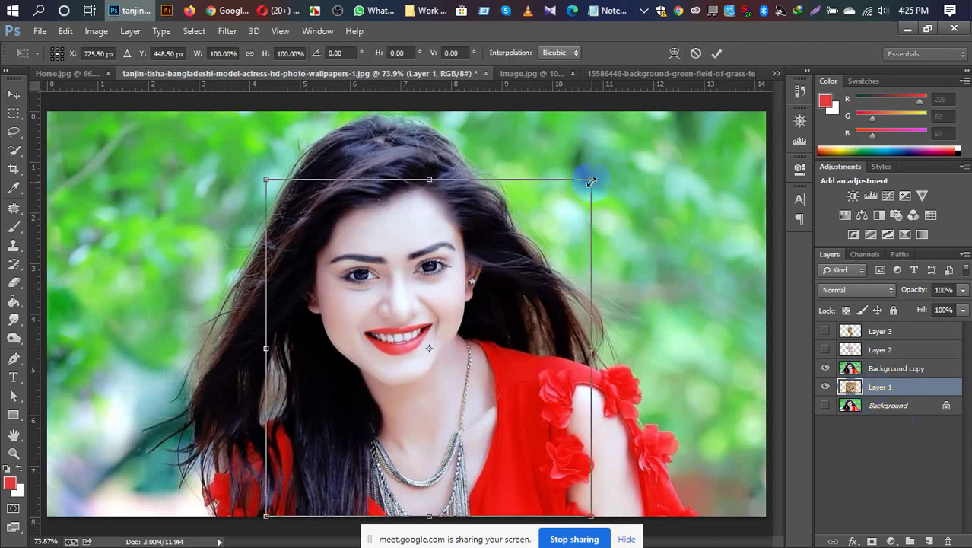
pyautogui.moveTo(592, 177); pyautogui.dragTo(643, 149)
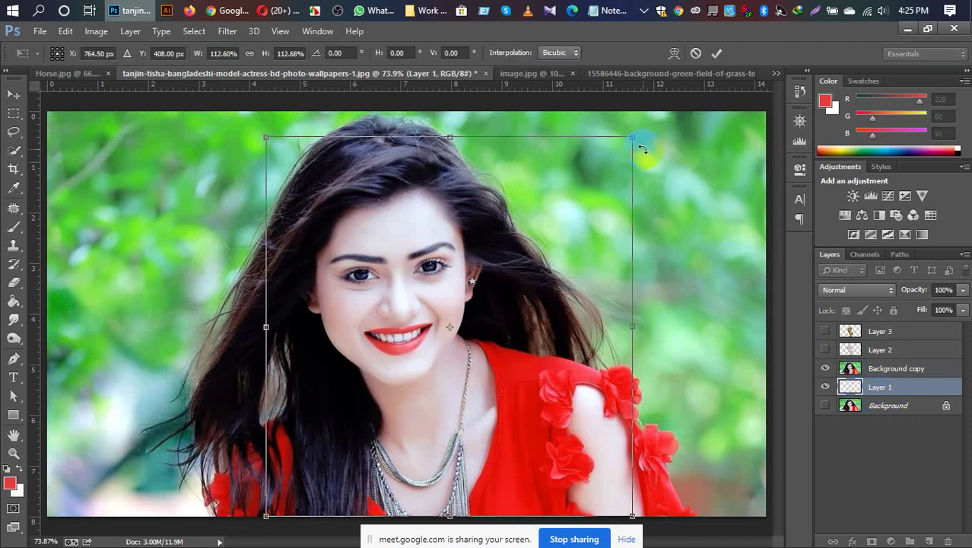
pyautogui.press('Return')
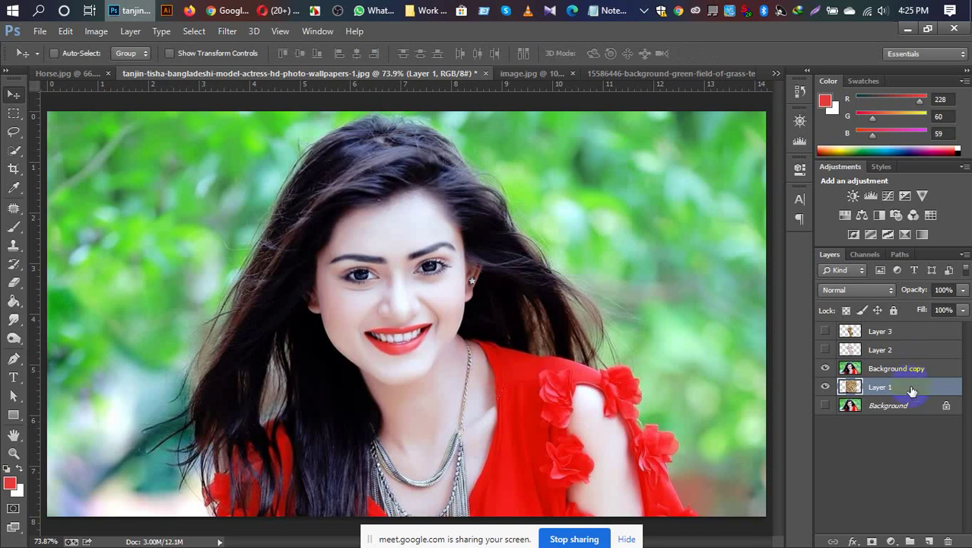
# Show Layer 3 and Layer 2 again and raise the opacity of Layer 3 to 81%.
pyautogui.click(831, 334)
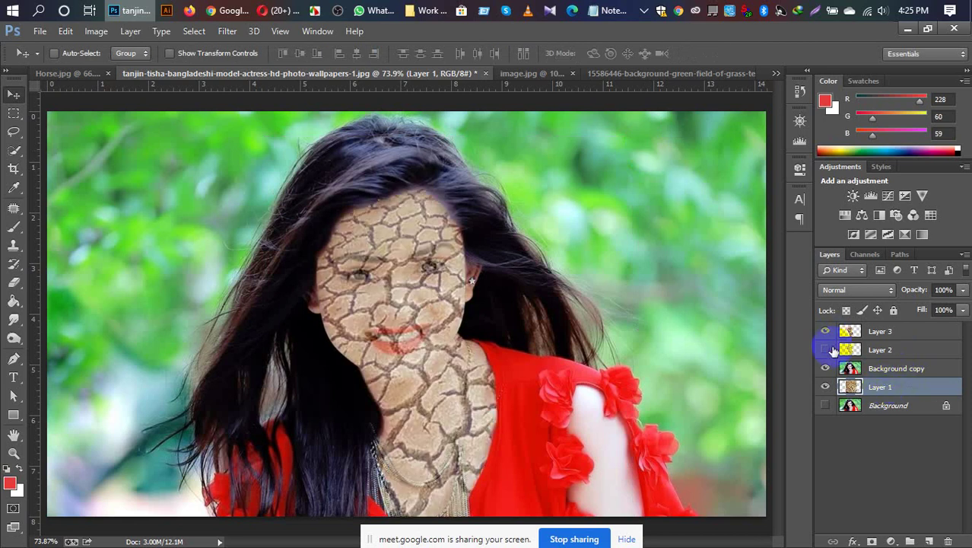
pyautogui.click(826, 349)
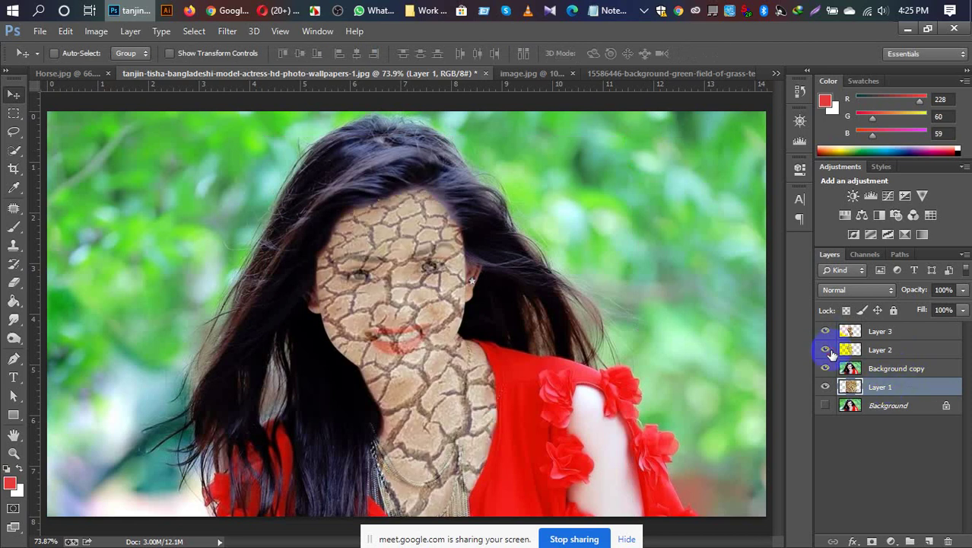
pyautogui.click(919, 333)
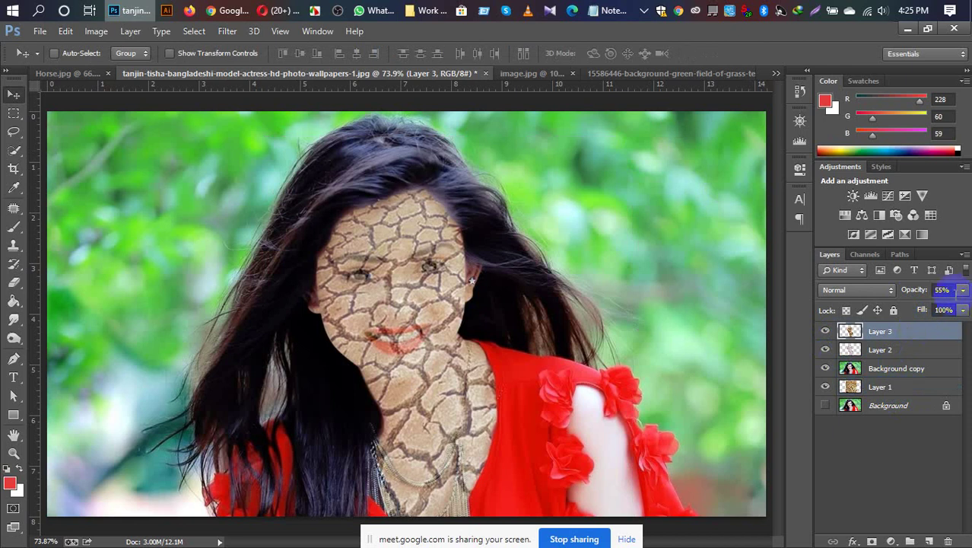
pyautogui.click(962, 290)
pyautogui.moveTo(931, 305); pyautogui.dragTo(948, 307)
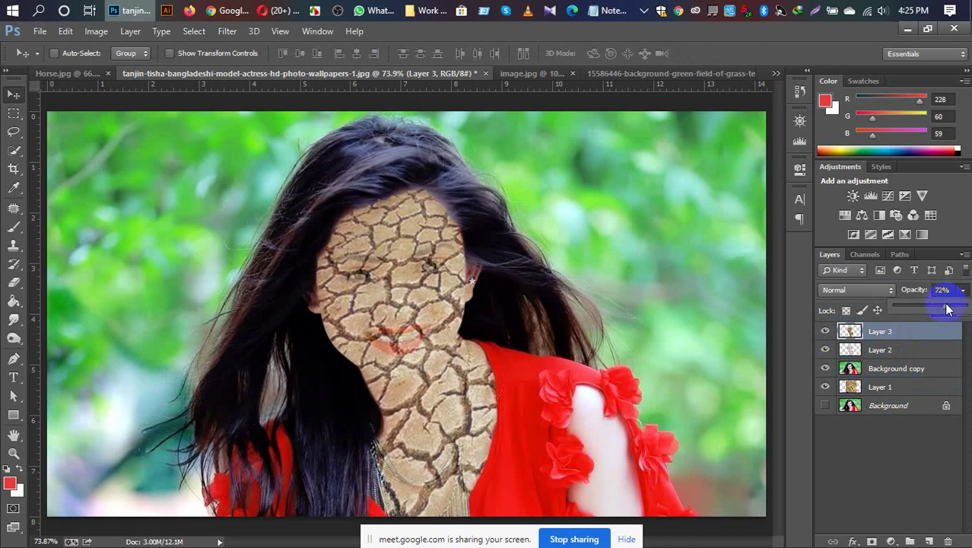
pyautogui.moveTo(949, 308); pyautogui.dragTo(952, 307)
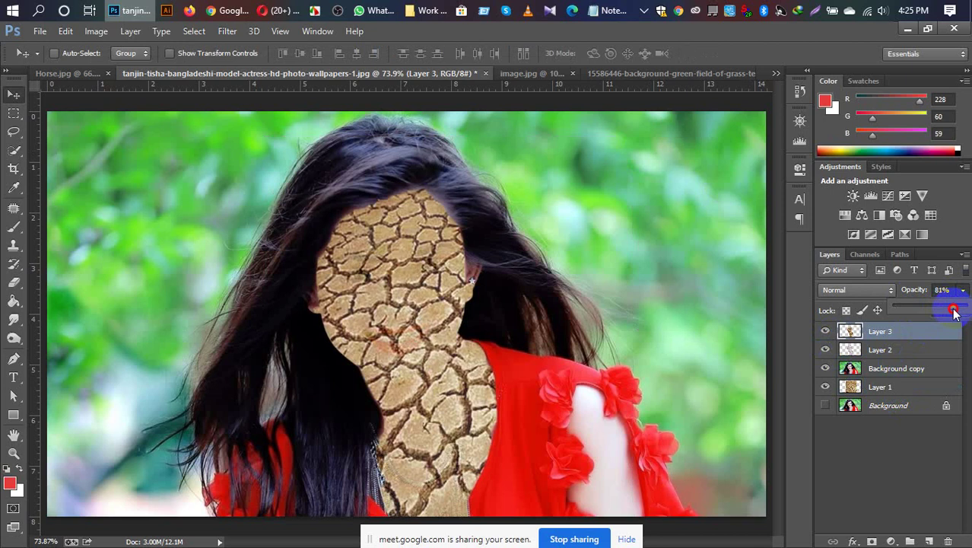
# Erase over both eyes on Layer 2 with the Eraser, enlarging its brush to 45 px.
pyautogui.click(884, 350)
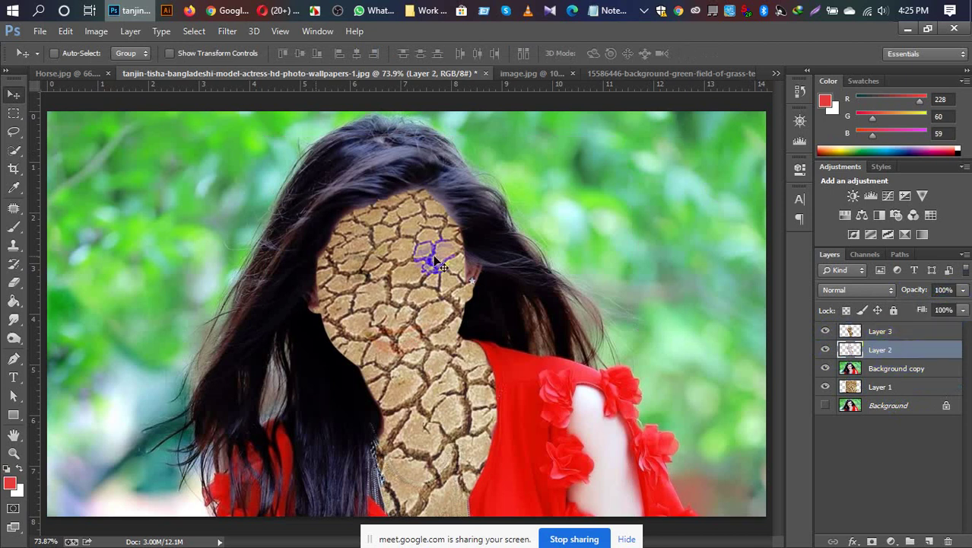
pyautogui.click(14, 283)
pyautogui.rightClick(8, 288)
pyautogui.click(83, 280)
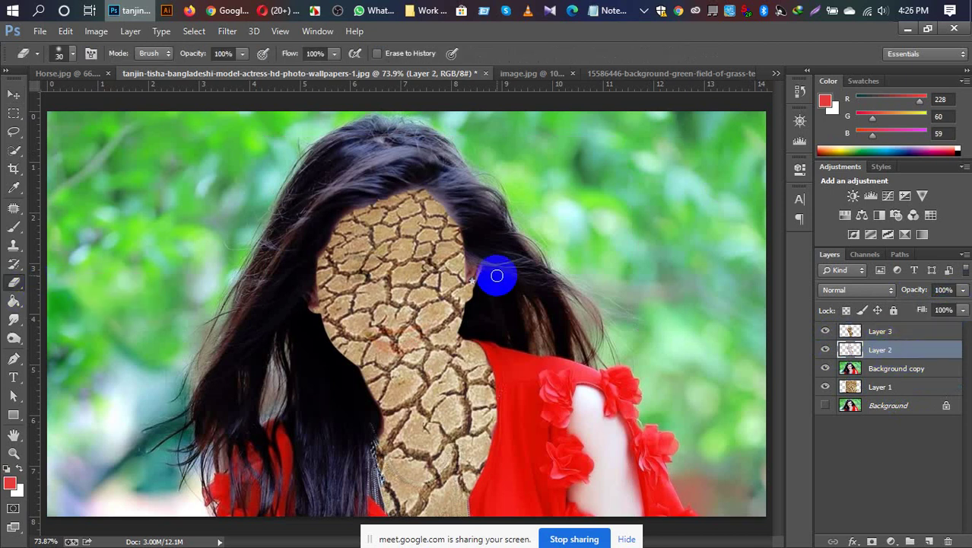
pyautogui.moveTo(423, 260); pyautogui.dragTo(428, 270)
pyautogui.press(']')
pyautogui.press(']')
pyautogui.press(']')
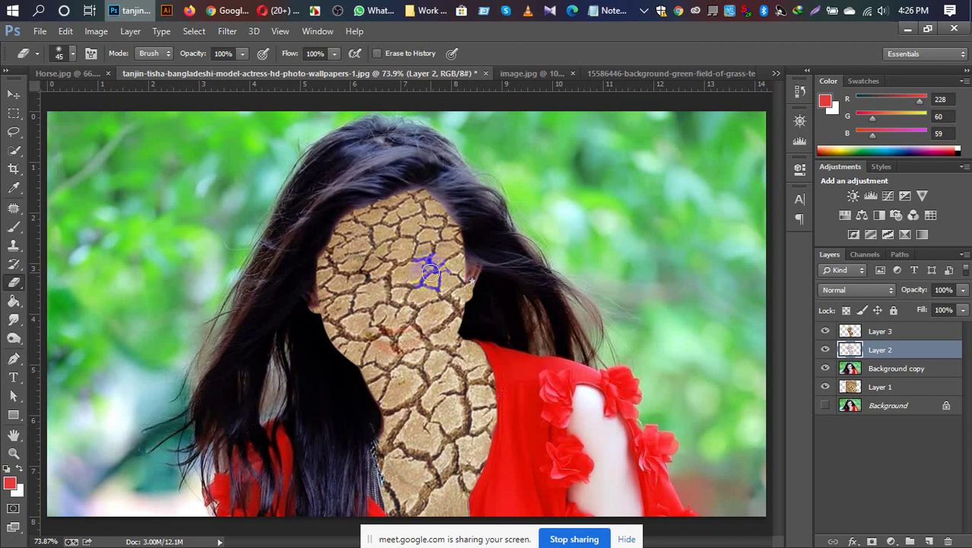
pyautogui.hotkey('ctrl', 'alt', 'z')
pyautogui.hotkey('ctrl', 'alt', 'z')
pyautogui.moveTo(426, 262)
pyautogui.mouseDown()
pyautogui.moveTo(440, 272)
pyautogui.moveTo(430, 257)
pyautogui.mouseUp()
pyautogui.moveTo(351, 277); pyautogui.dragTo(358, 265)
pyautogui.moveTo(921, 350)
pyautogui.mouseDown()
pyautogui.moveTo(876, 380)
pyautogui.moveTo(877, 372)
pyautogui.mouseUp()
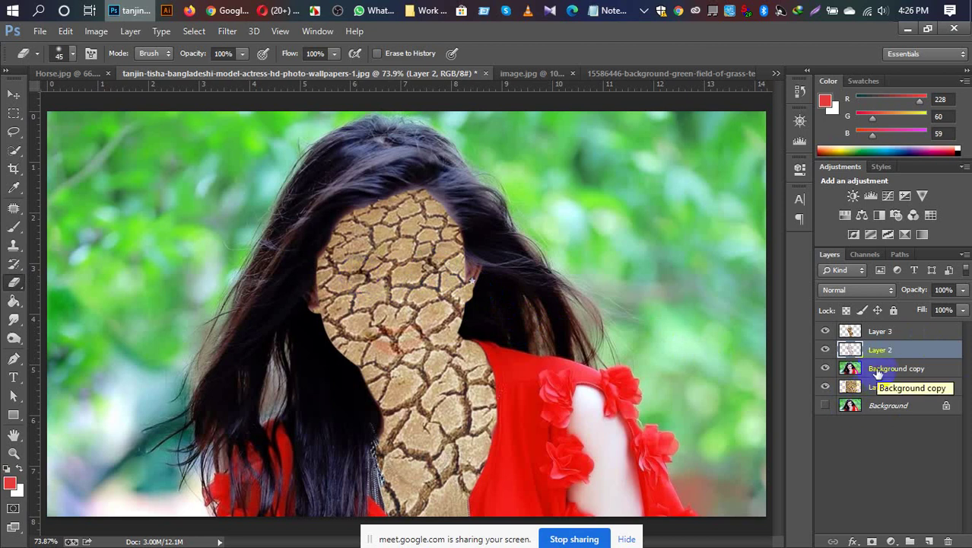
pyautogui.moveTo(877, 373); pyautogui.dragTo(894, 337)
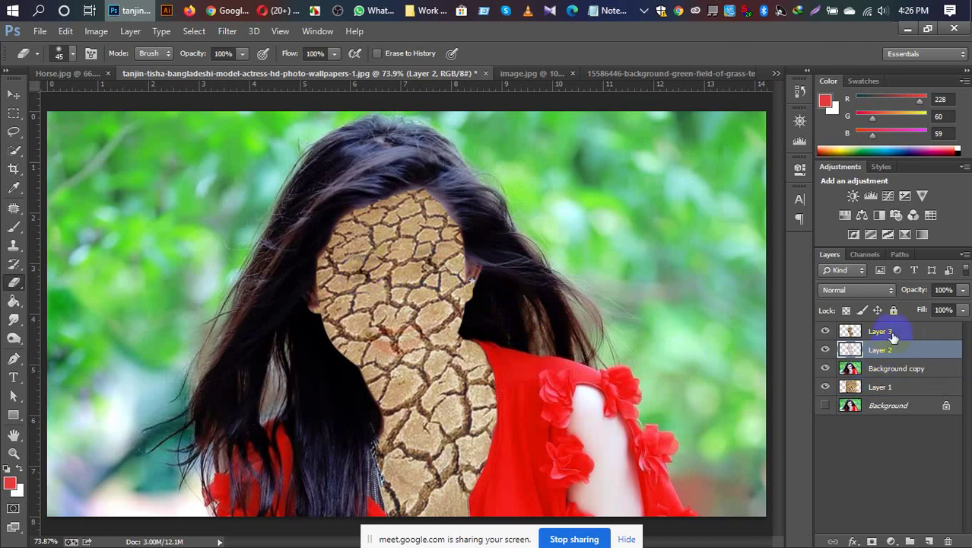
# Try lowering the opacity of Layer 3 to 35%, and return it to 81%.
pyautogui.click(894, 337)
pyautogui.click(963, 290)
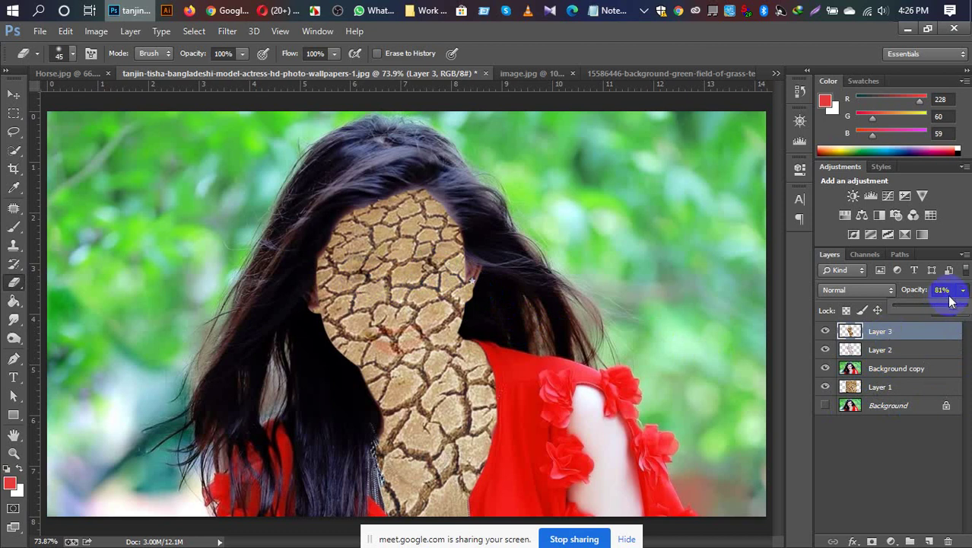
pyautogui.moveTo(964, 308); pyautogui.dragTo(940, 308)
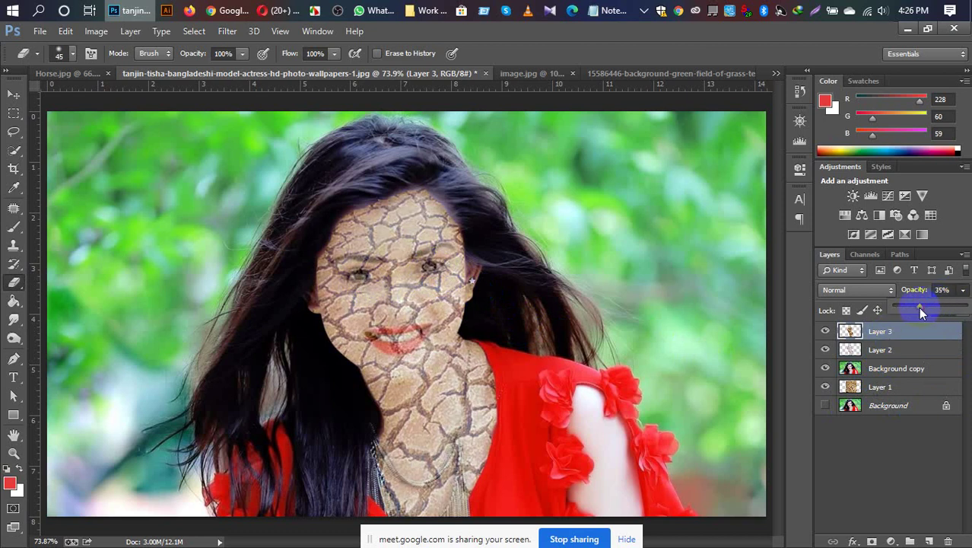
pyautogui.moveTo(919, 307); pyautogui.dragTo(926, 312)
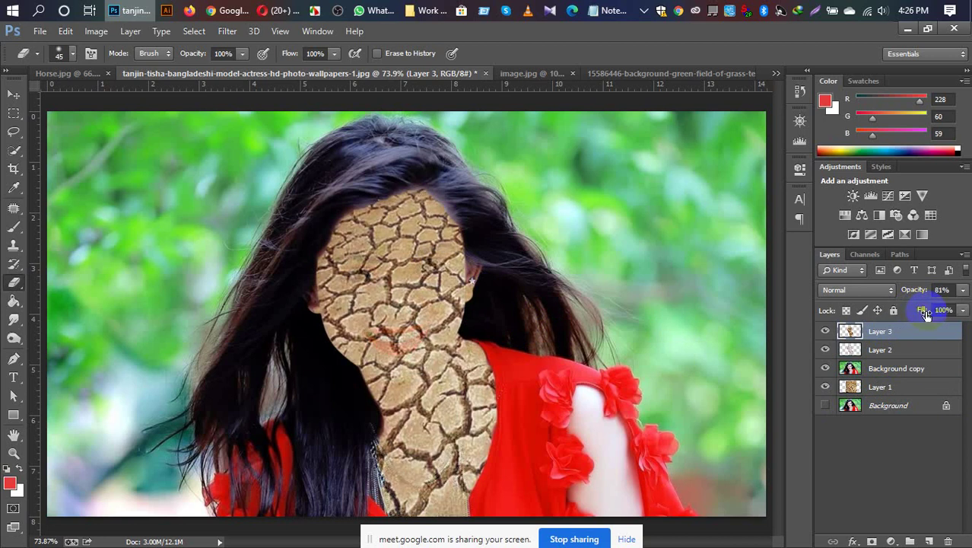
# Undo the Layer 2 erasing, the Layer 3 opacity changes, the Layer 1 enlargement, the layer reordering and the release of Layer 3's clipping mask.
pyautogui.hotkey('alt', '[')
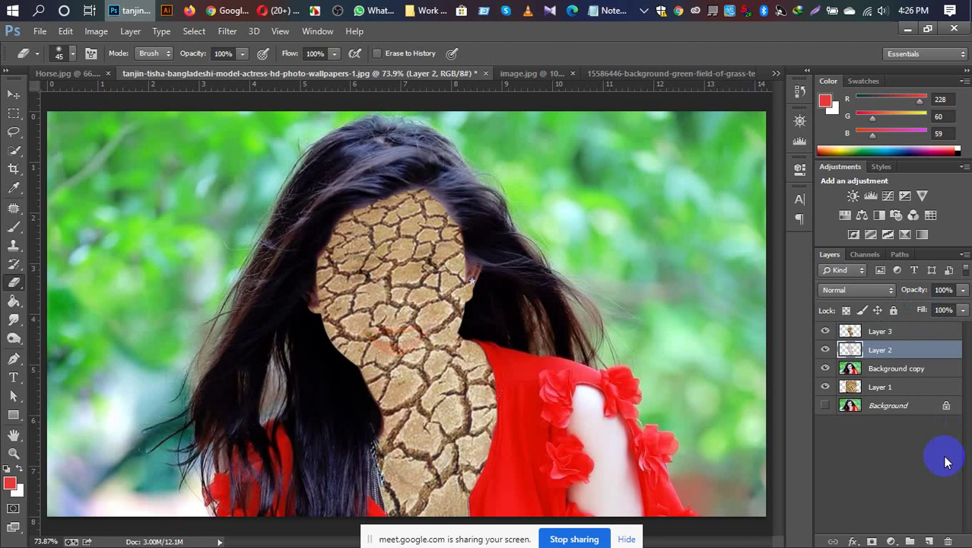
pyautogui.hotkey('ctrl', 'alt', 'z')
pyautogui.hotkey('ctrl', 'alt', 'z')
pyautogui.hotkey('ctrl', 'alt', 'z')
pyautogui.hotkey('ctrl', 'alt', 'z')
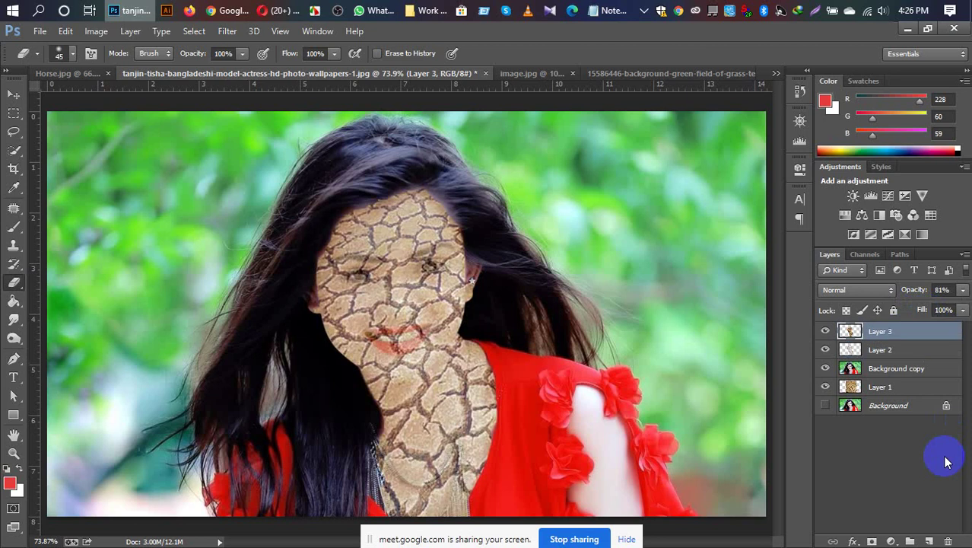
pyautogui.hotkey('ctrl', 'alt', 'z')
pyautogui.hotkey('ctrl', 'alt', 'z')
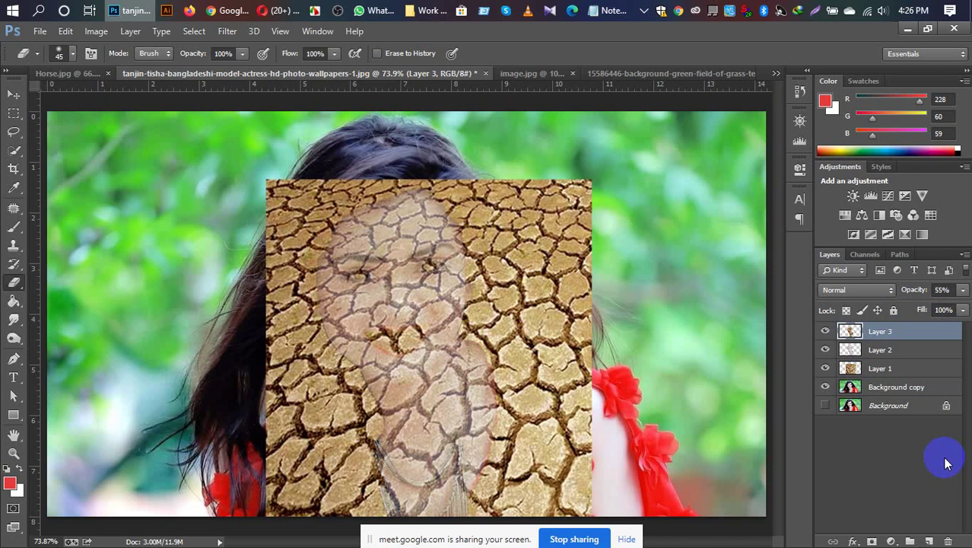
pyautogui.hotkey('ctrl', 'alt', 'g')
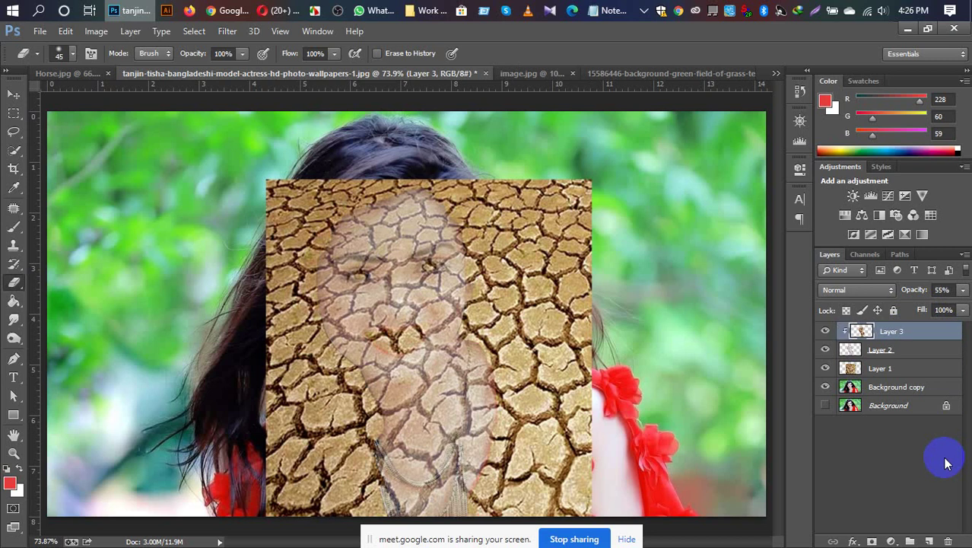
pyautogui.hotkey('ctrl', 'shift', 'z')
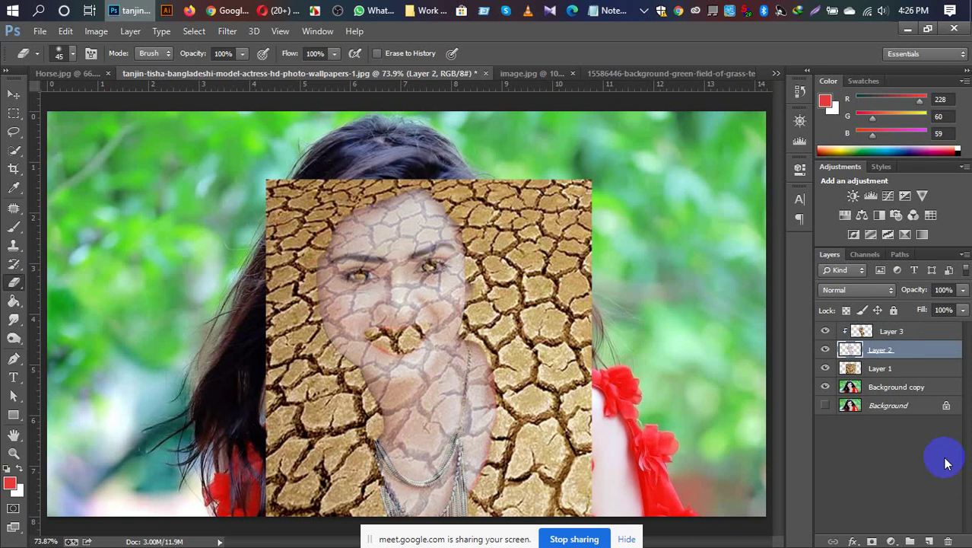
# Redo the undone layer reordering, Layer 2 erasing and Layer 3 opacity changes, and clip Layer 3 to Layer 2 with a clipping mask.
pyautogui.hotkey('ctrl', 'shift', 'z')
pyautogui.hotkey('ctrl', 'shift', 'z')
pyautogui.hotkey('ctrl', 'shift', 'z')
pyautogui.hotkey('ctrl', 'shift', 'z')
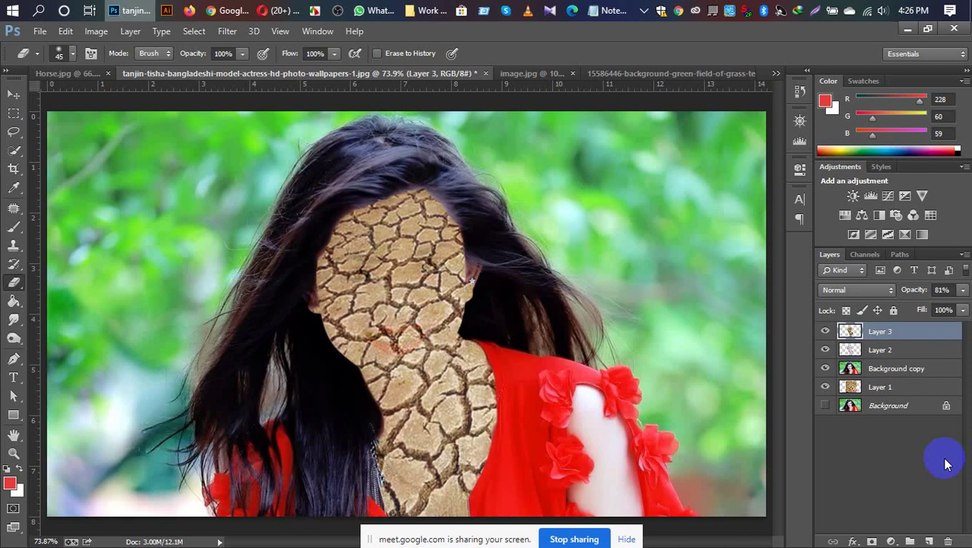
pyautogui.rightClick(875, 331)
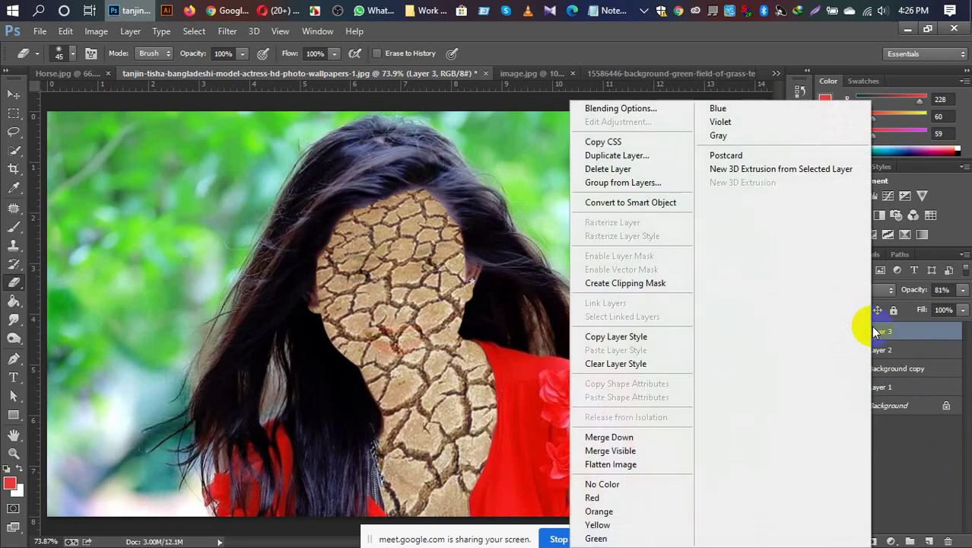
pyautogui.click(645, 283)
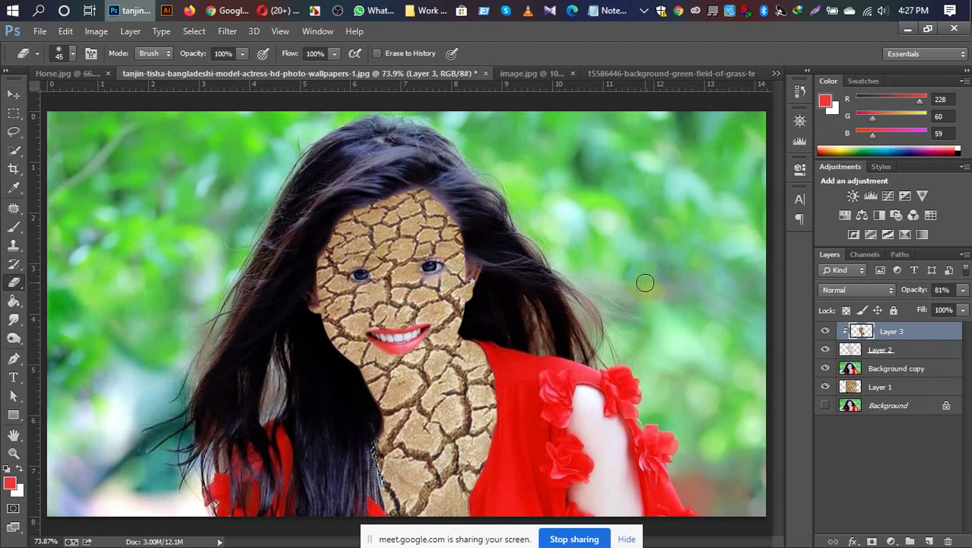
# Lower the opacity of the clipped Layer 3 to 58% and inspect the textured face up close.
pyautogui.click(962, 292)
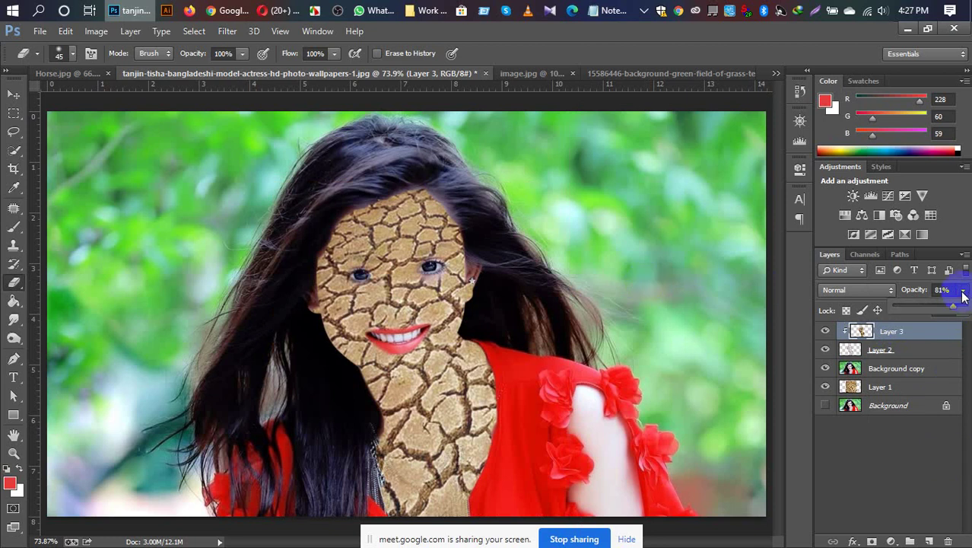
pyautogui.moveTo(955, 307); pyautogui.dragTo(936, 308)
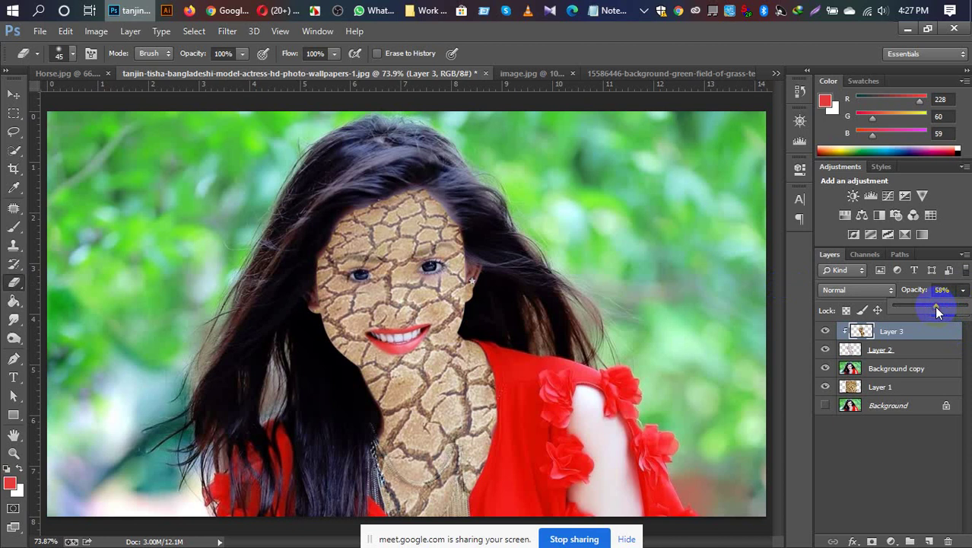
pyautogui.hotkey('ctrl', '=')
pyautogui.hotkey('ctrl', '=')
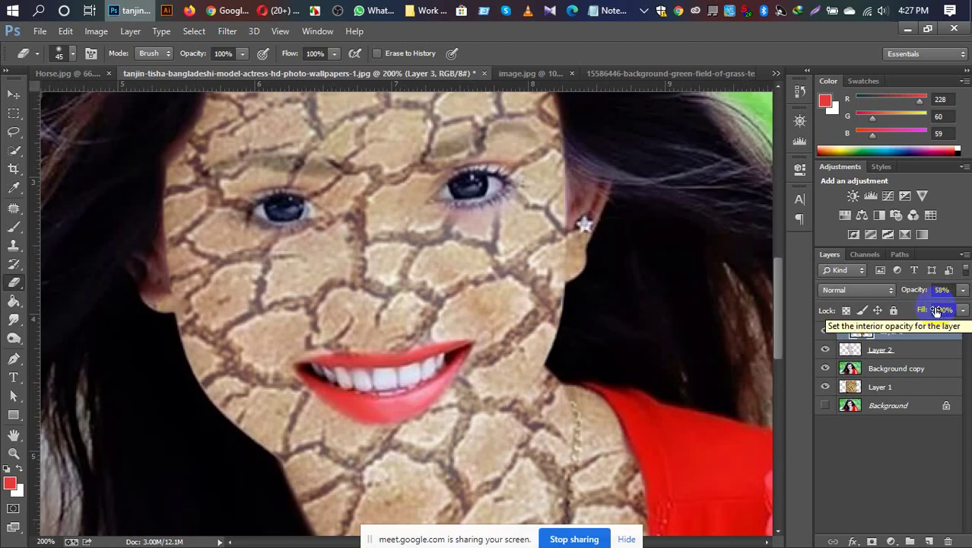
pyautogui.hotkey('ctrl', '-')
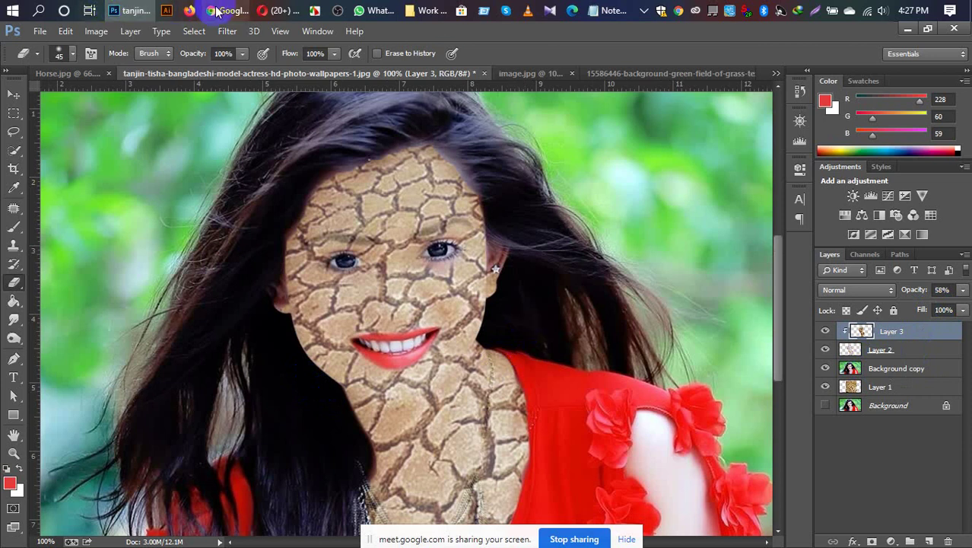
# Switch to the Google Meet call in Chrome to check the participants, and return to Photoshop.
pyautogui.moveTo(217, 10)
pyautogui.click(133, 66)
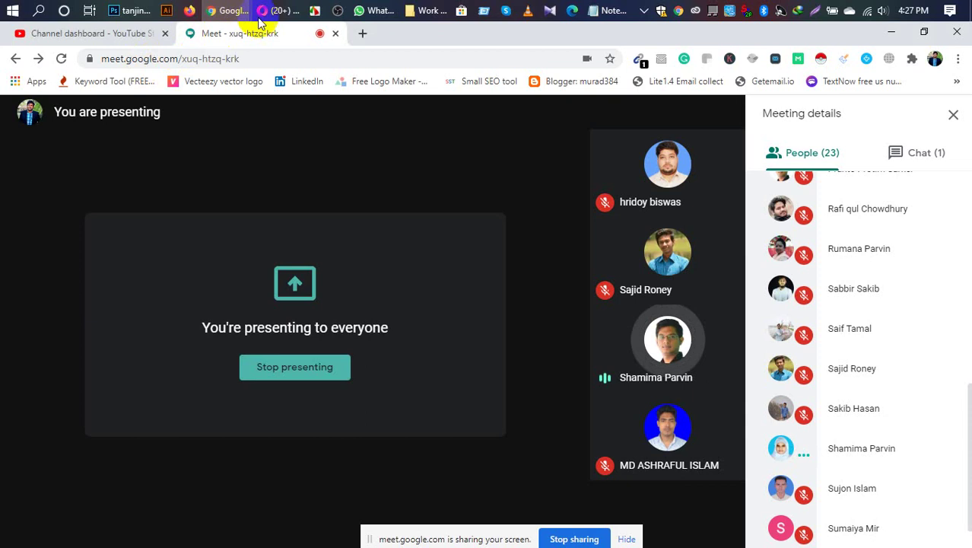
pyautogui.click(131, 11)
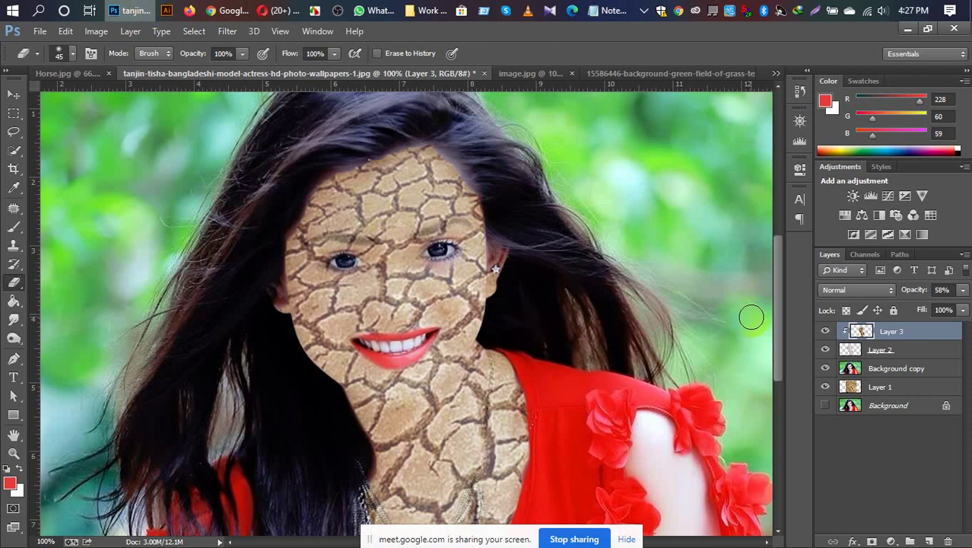
# Close the cracked-skin portrait without saving its changes, and close the cracked-earth texture image.jpg.
pyautogui.hotkey('ctrl', '-')
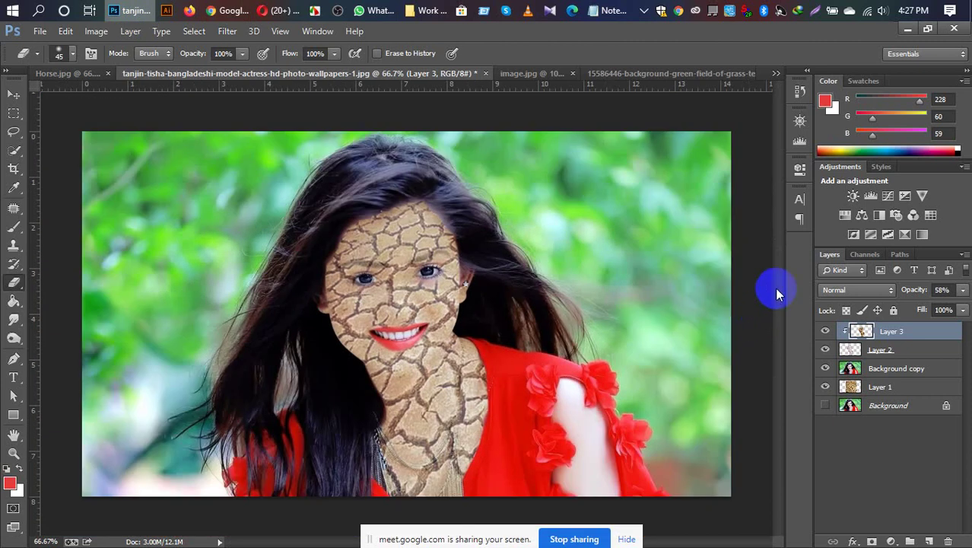
pyautogui.click(486, 73)
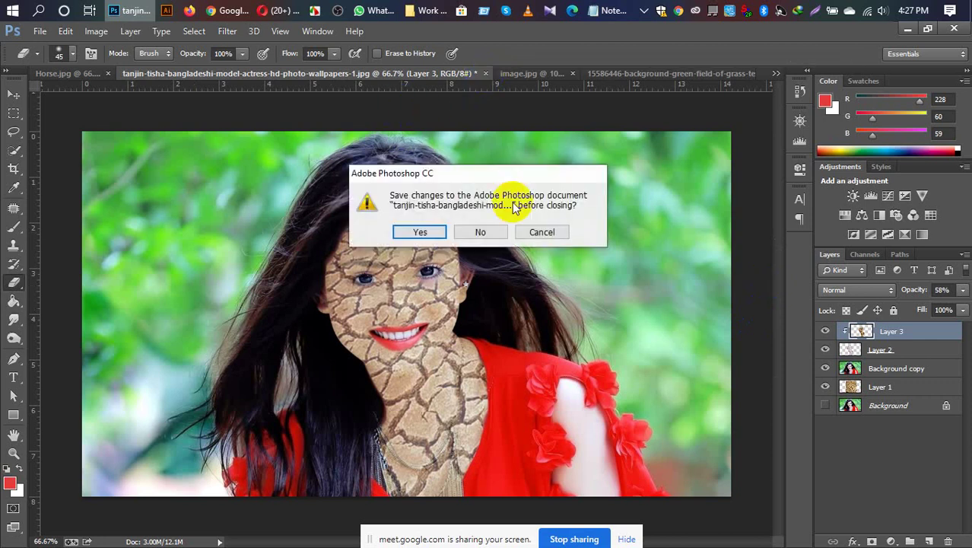
pyautogui.click(484, 227)
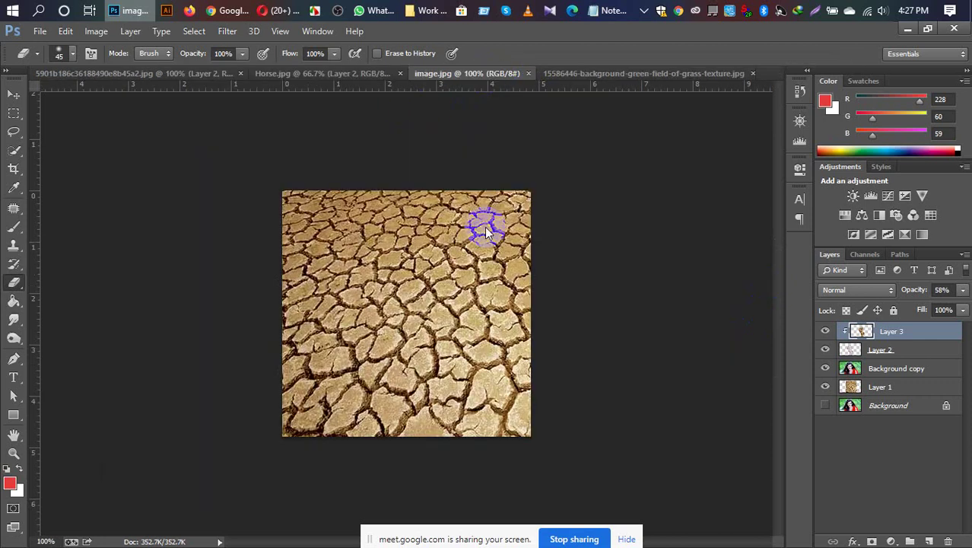
pyautogui.click(527, 74)
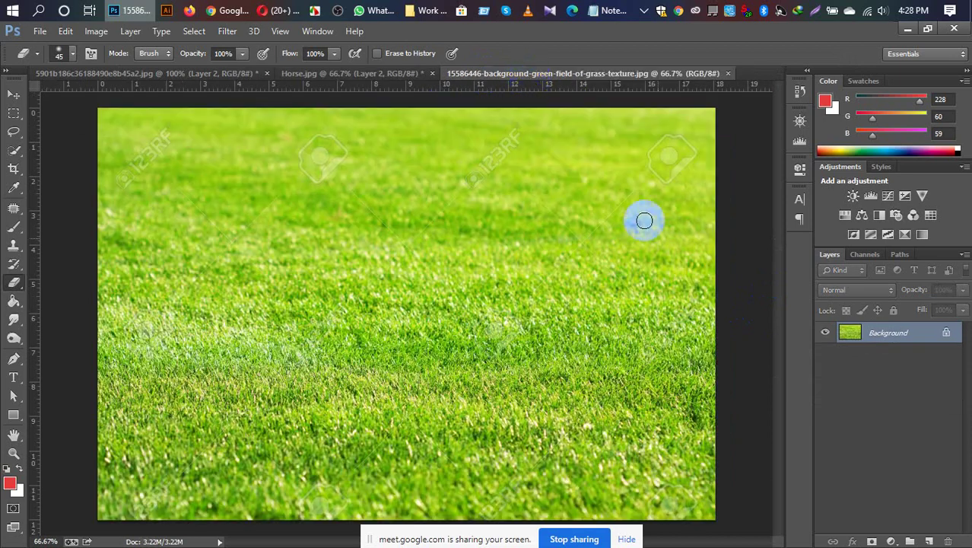
# Delete Layer 1 and Layer 2 with the grass and horse from the phone document, keeping only its Background.
pyautogui.click(356, 77)
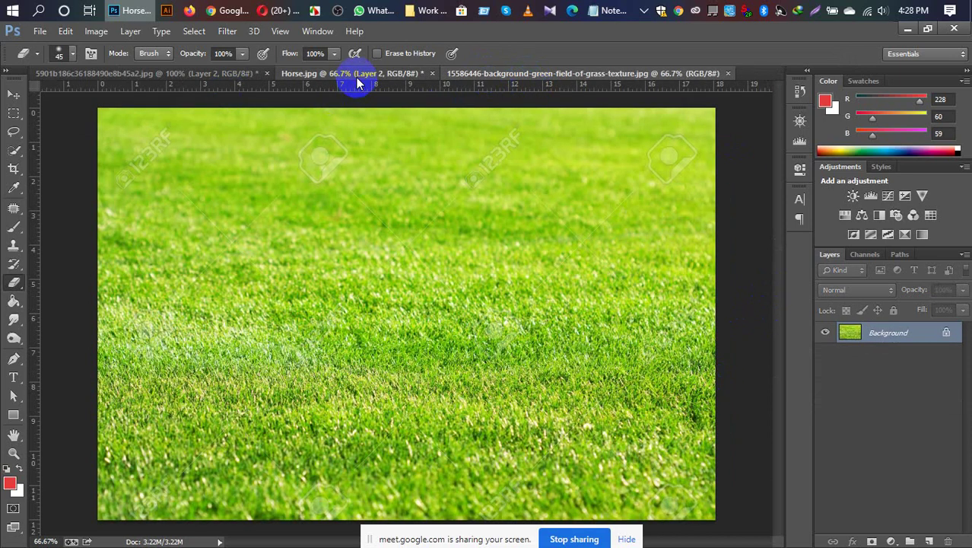
pyautogui.scroll(1, 426, 194)
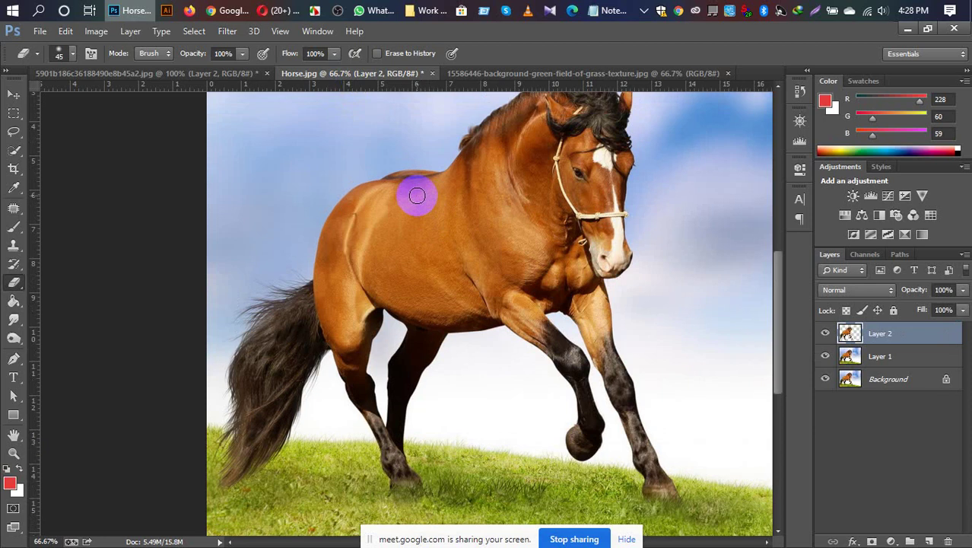
pyautogui.click(47, 74)
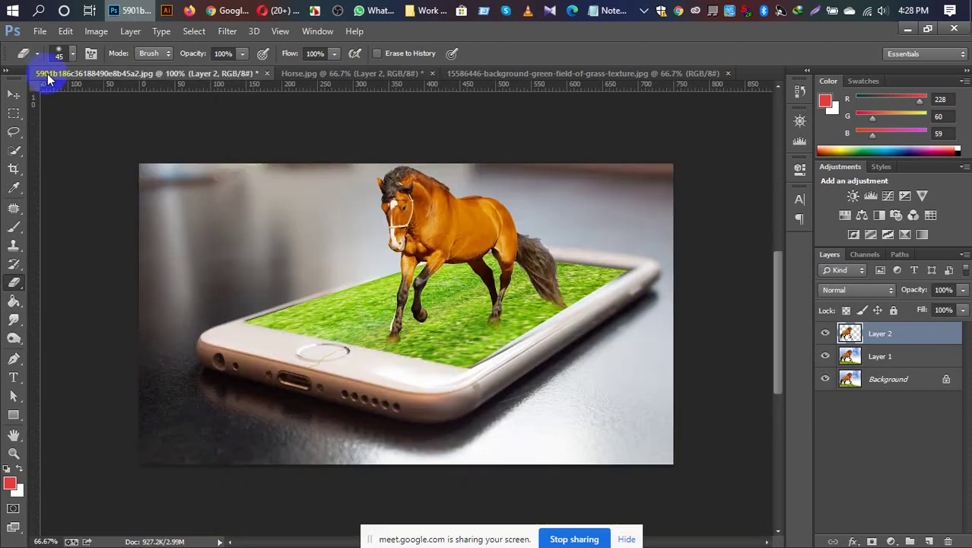
pyautogui.keyDown('shift'); pyautogui.click(872, 354); pyautogui.keyUp('shift')
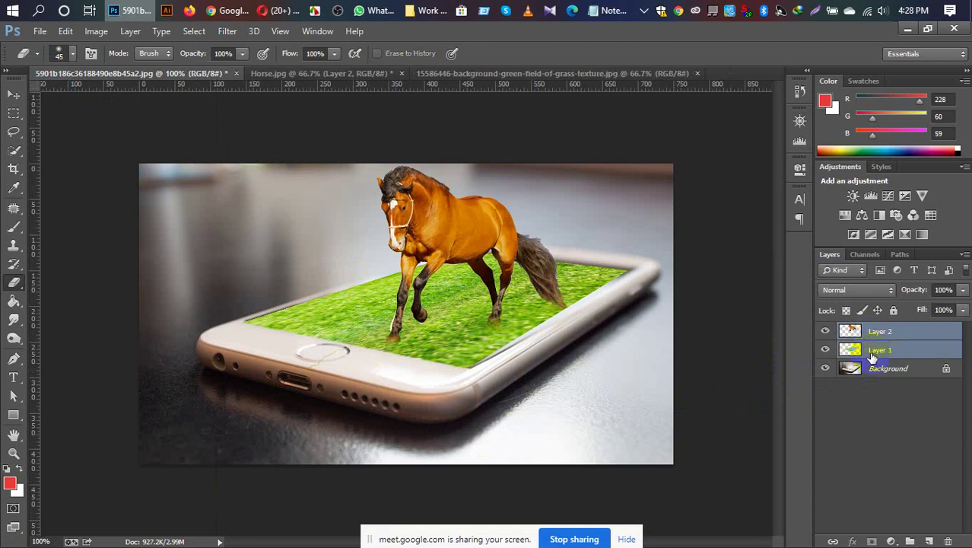
pyautogui.press('Delete')
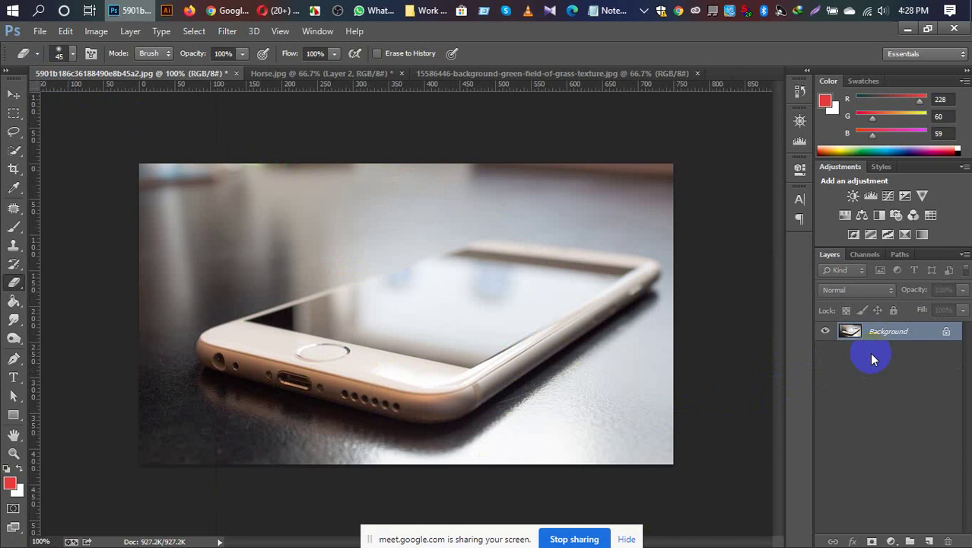
# Examine the horse, grass texture and phone images as the sources for the composite, pointing out the horse's feet and tail.
pyautogui.click(311, 77)
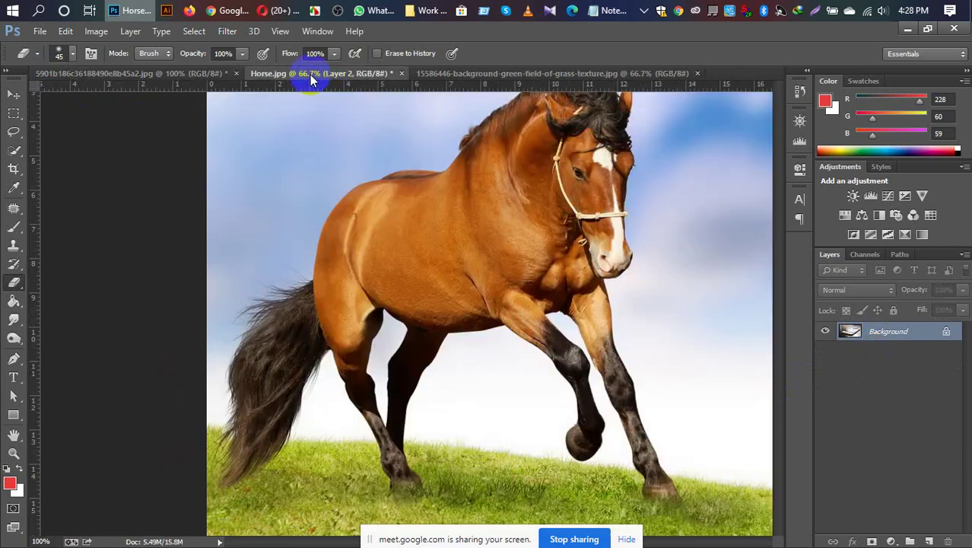
pyautogui.click(523, 79)
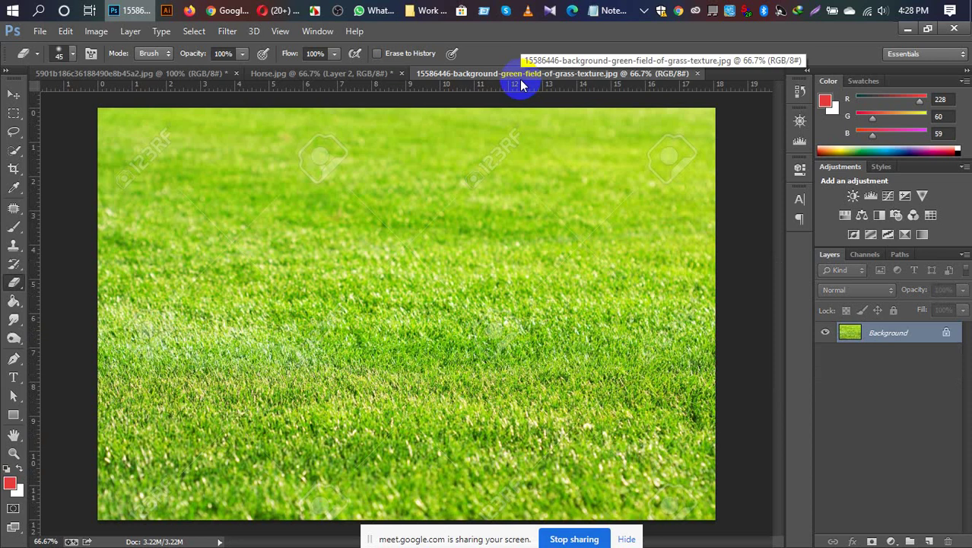
pyautogui.click(294, 74)
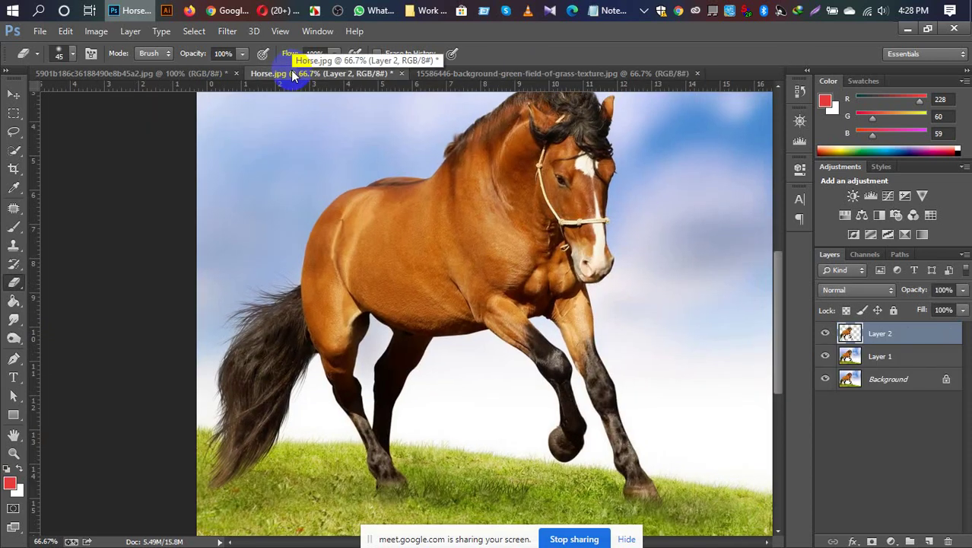
pyautogui.hotkey('ctrl', '-')
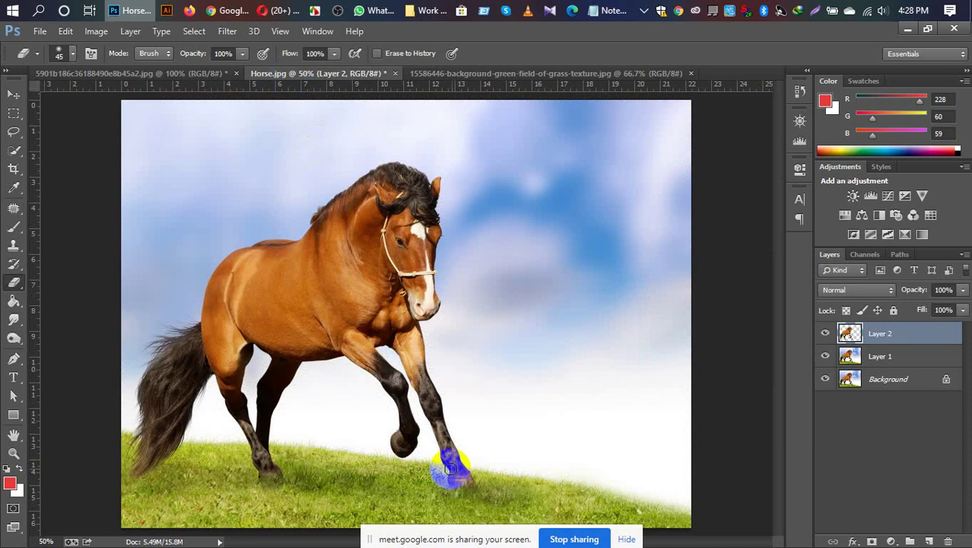
pyautogui.moveTo(450, 468); pyautogui.dragTo(373, 398)
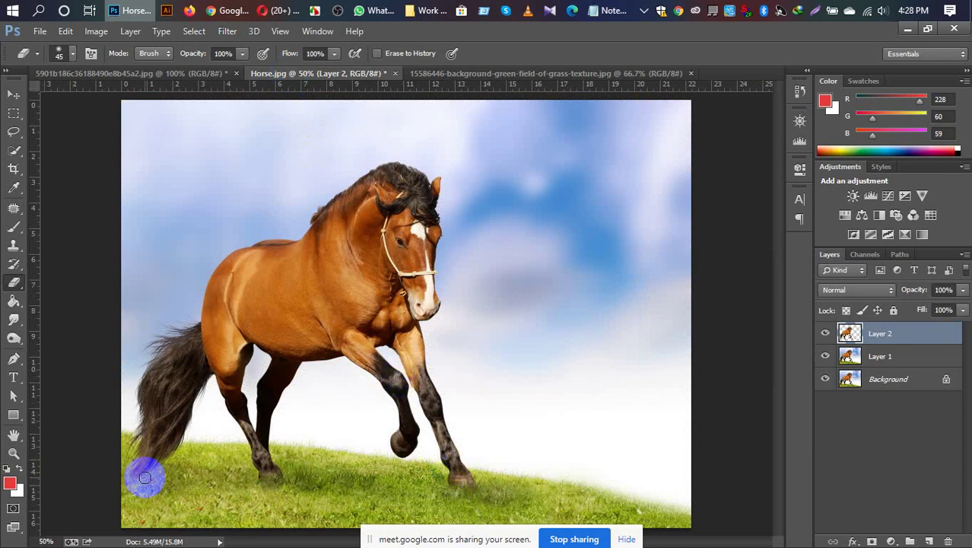
pyautogui.moveTo(145, 477); pyautogui.dragTo(131, 480)
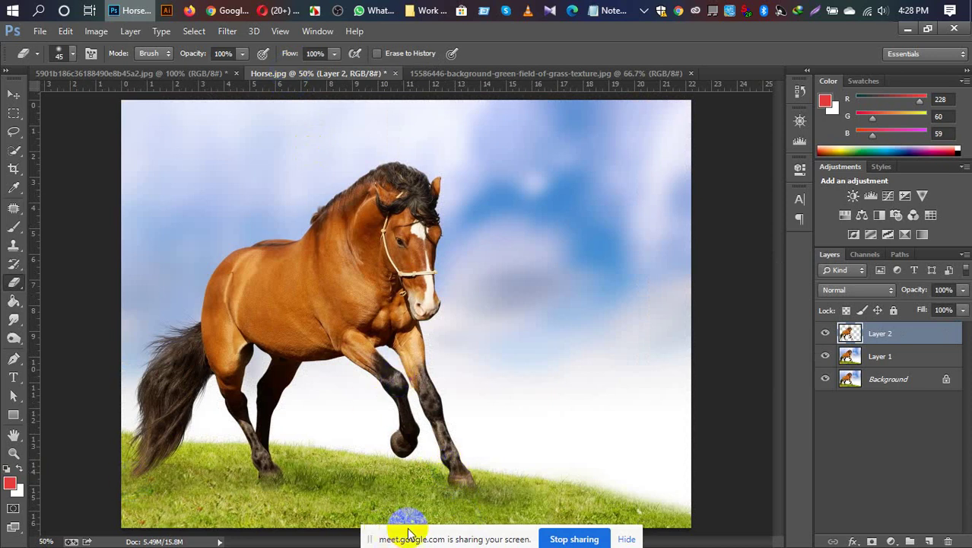
pyautogui.moveTo(470, 231)
pyautogui.mouseDown()
pyautogui.moveTo(389, 155)
pyautogui.moveTo(473, 88)
pyautogui.mouseUp()
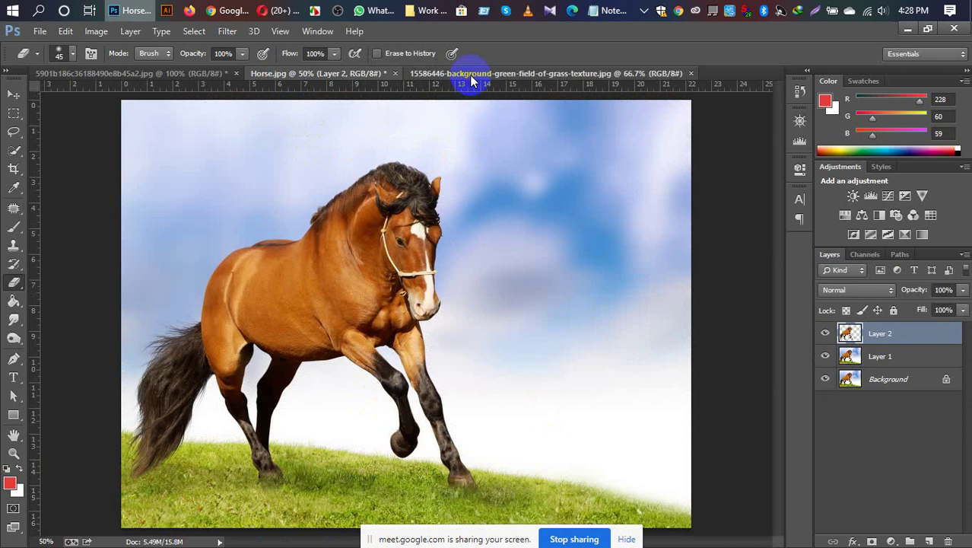
pyautogui.click(468, 74)
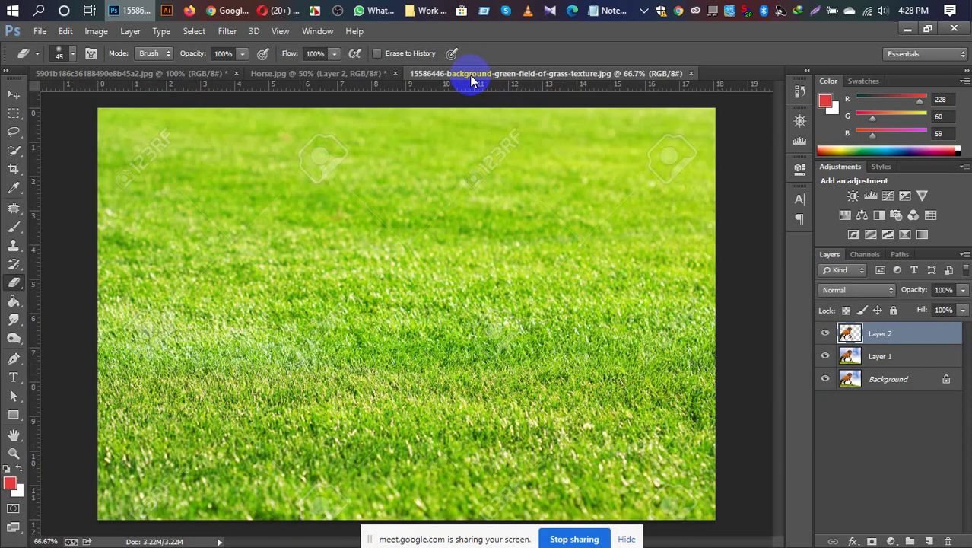
pyautogui.click(111, 74)
pyautogui.moveTo(536, 249); pyautogui.dragTo(489, 344)
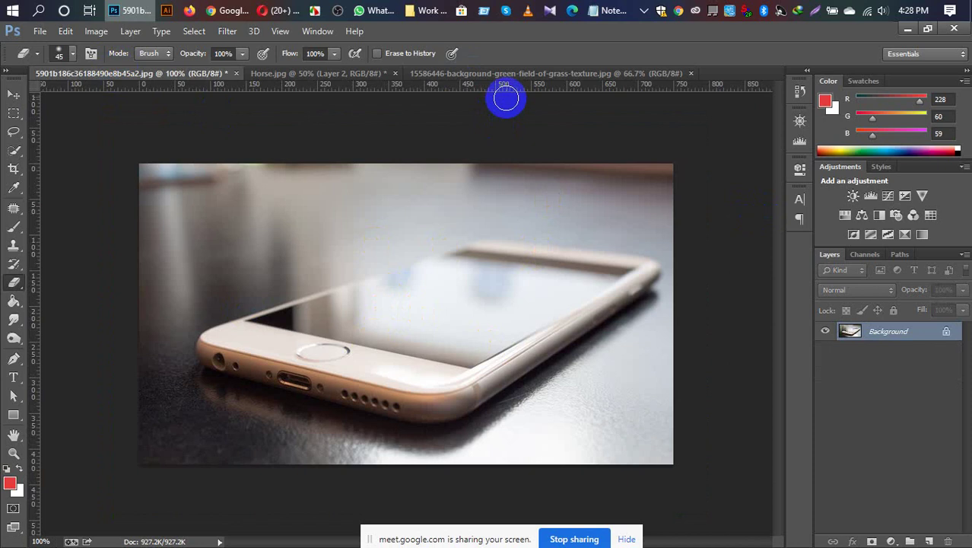
# Copy a rectangular marquee selection of the grass texture's middle and lower area to a new layer, and hide the Background.
pyautogui.click(514, 75)
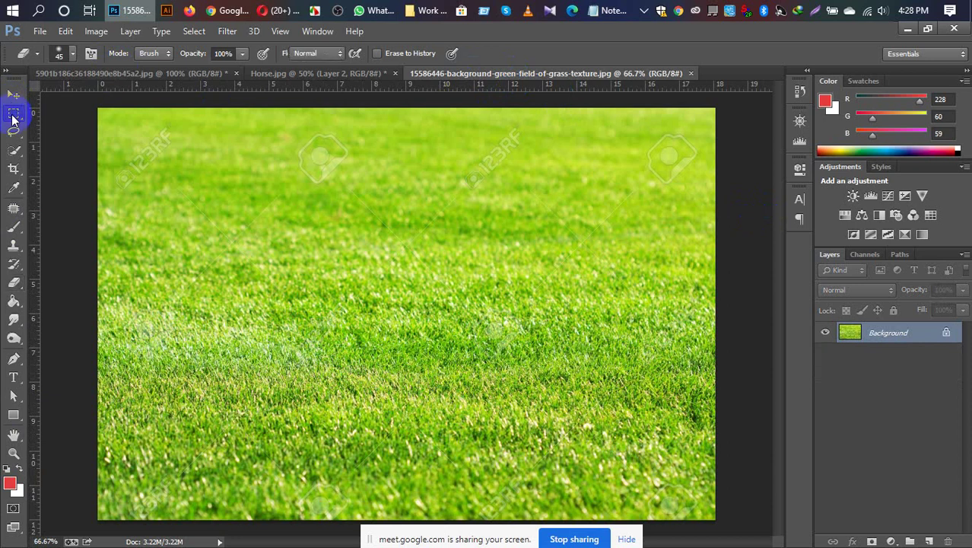
pyautogui.click(13, 113)
pyautogui.moveTo(13, 112); pyautogui.dragTo(42, 124)
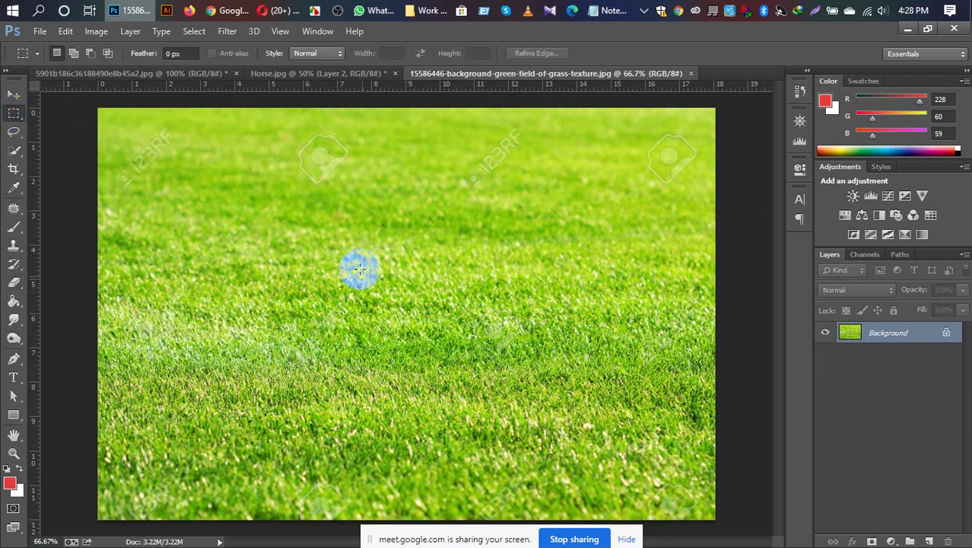
pyautogui.moveTo(216, 249); pyautogui.dragTo(662, 470)
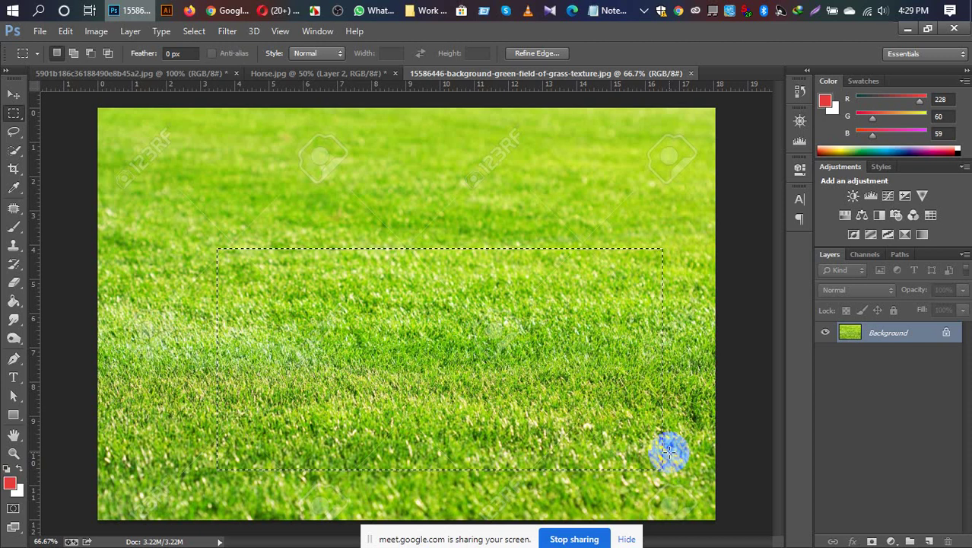
pyautogui.hotkey('ctrl', 'j')
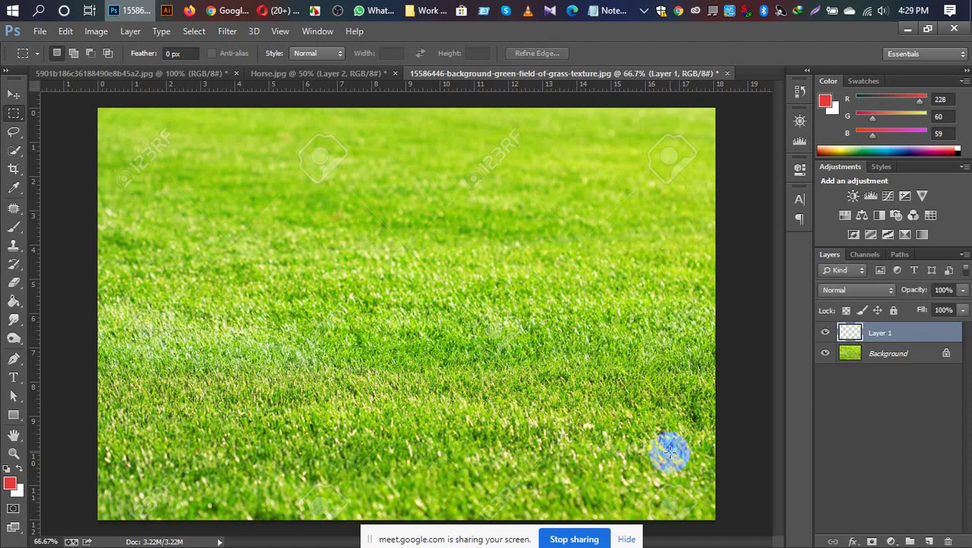
pyautogui.click(826, 356)
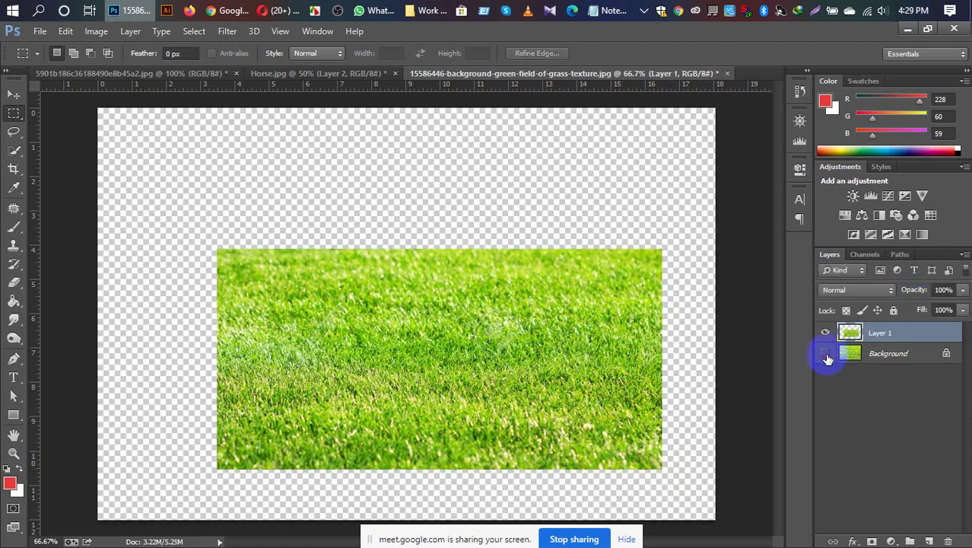
# Bring the grass layer into the phone document, scale it to about 42% and rotate it about -40° over the phone.
pyautogui.press('v')
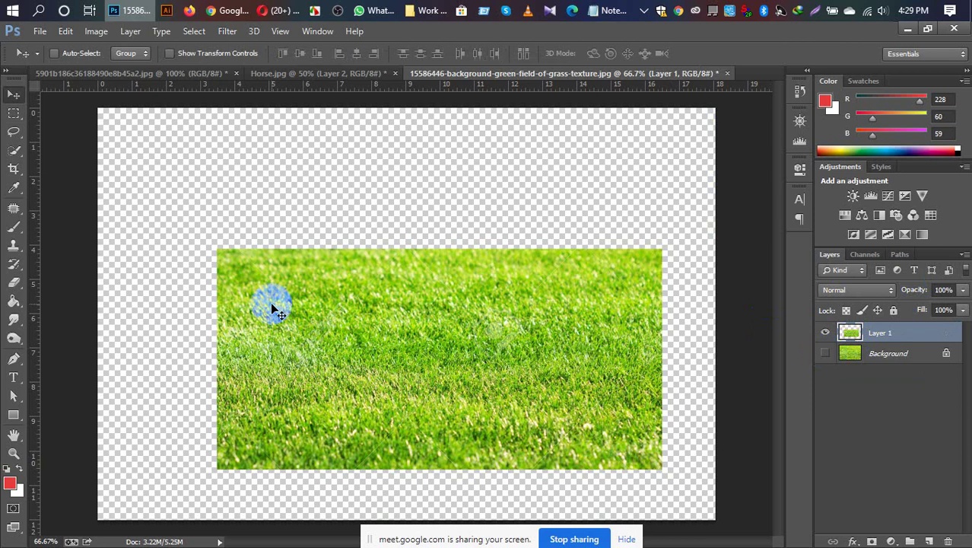
pyautogui.moveTo(423, 322); pyautogui.dragTo(449, 348)
pyautogui.hotkey('ctrl', 't')
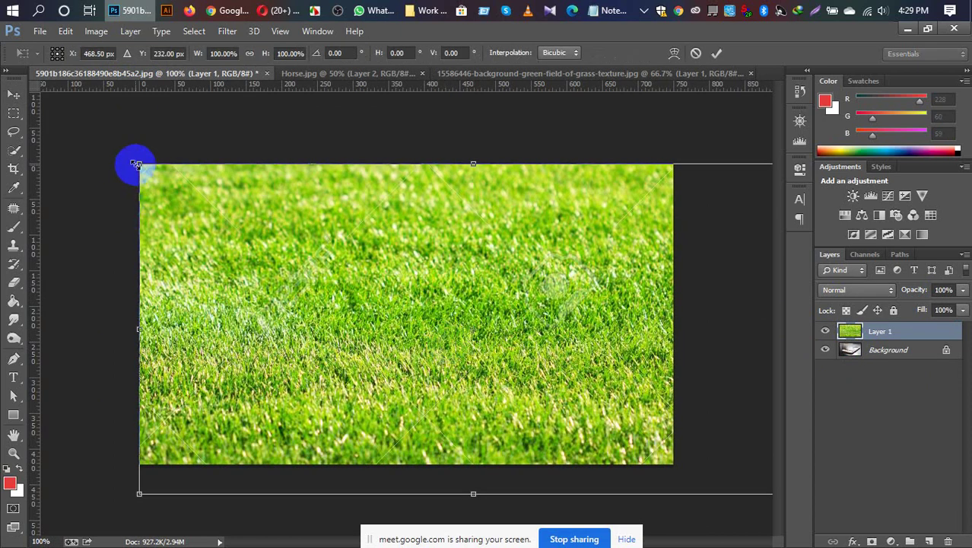
pyautogui.moveTo(138, 164); pyautogui.dragTo(427, 369)
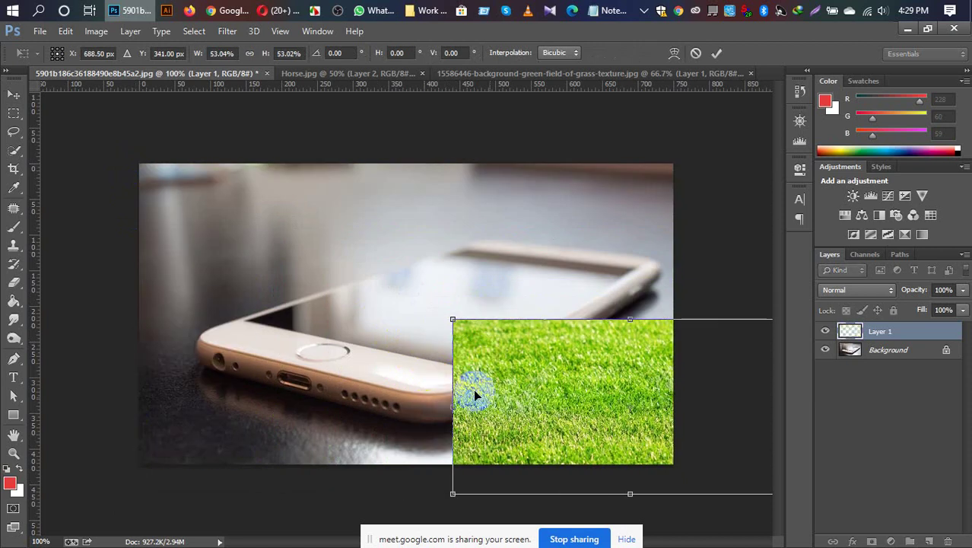
pyautogui.moveTo(473, 391); pyautogui.dragTo(346, 274)
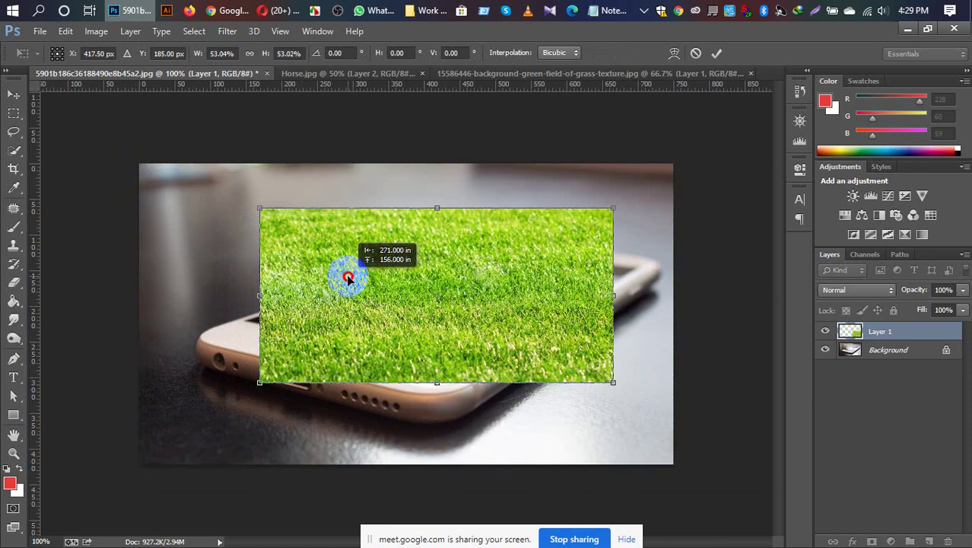
pyautogui.moveTo(636, 390); pyautogui.dragTo(651, 244)
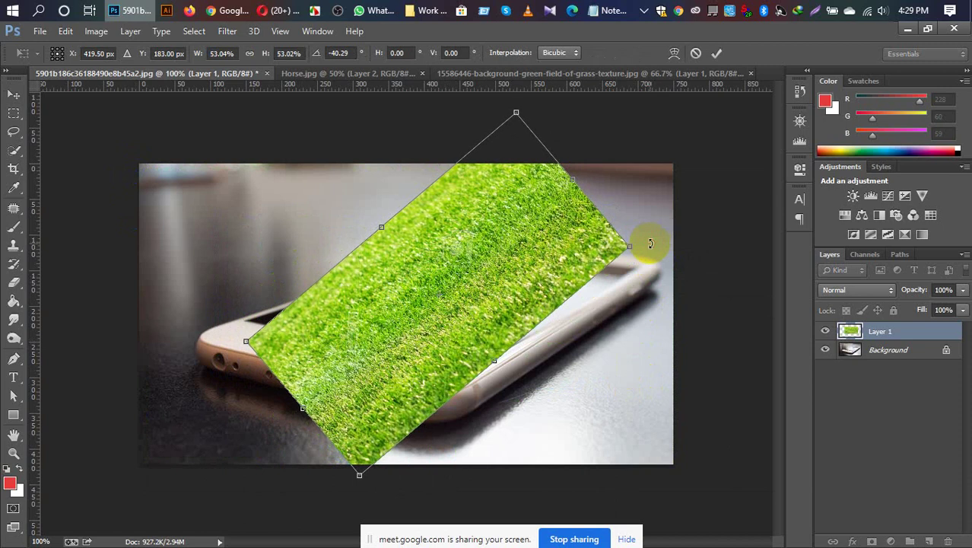
pyautogui.moveTo(517, 113); pyautogui.dragTo(519, 198)
pyautogui.moveTo(478, 313); pyautogui.dragTo(495, 282)
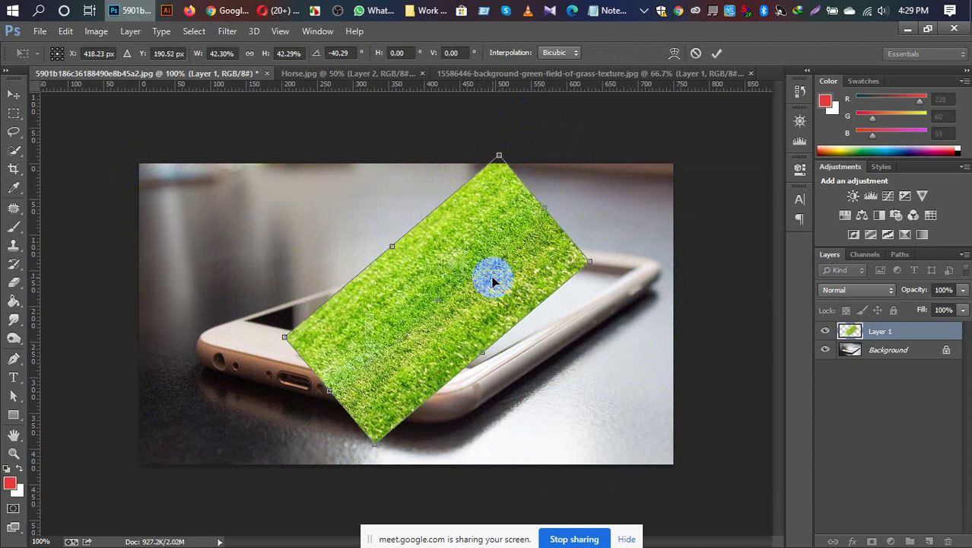
# Distort the grass layer so its four corners match the phone screen's corners, and apply the transformation.
pyautogui.rightClick(493, 282)
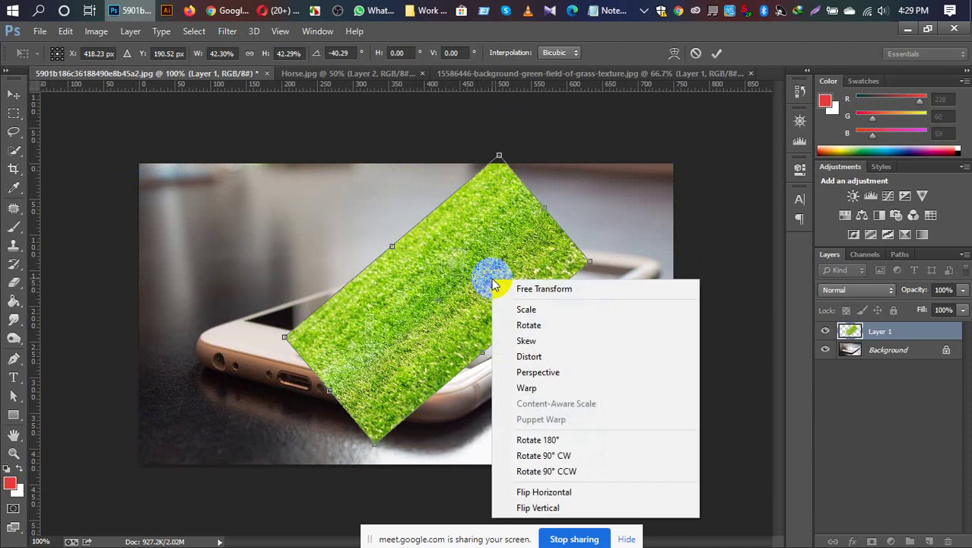
pyautogui.click(549, 357)
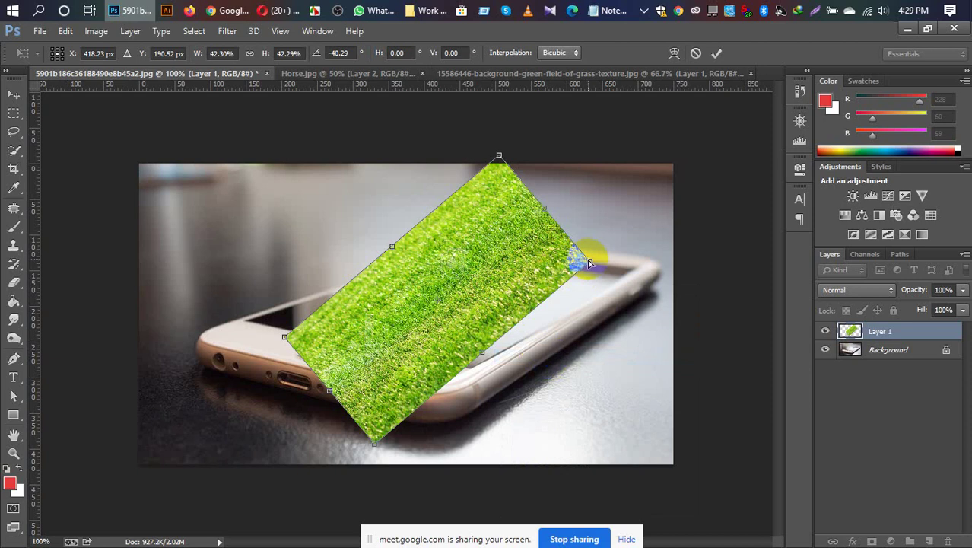
pyautogui.moveTo(590, 261); pyautogui.dragTo(632, 268)
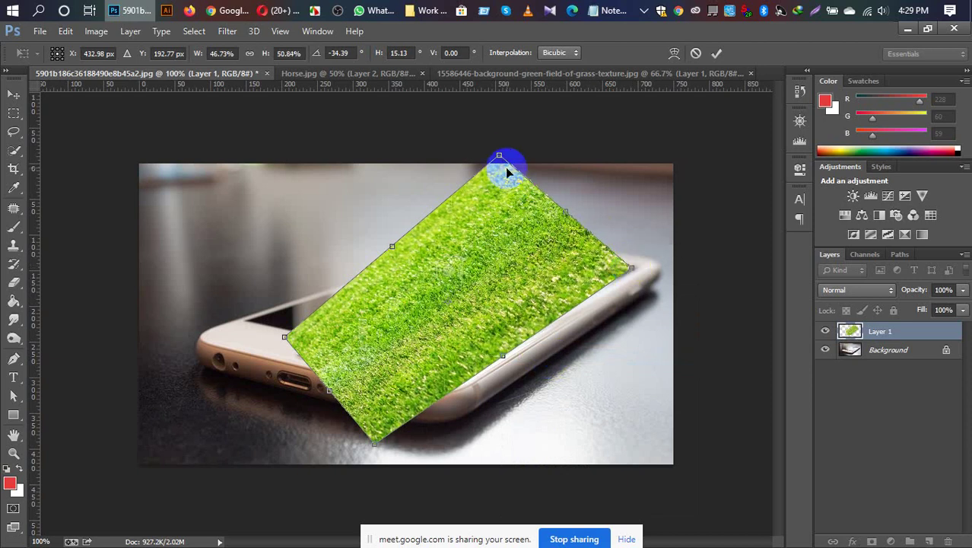
pyautogui.moveTo(500, 156); pyautogui.dragTo(456, 249)
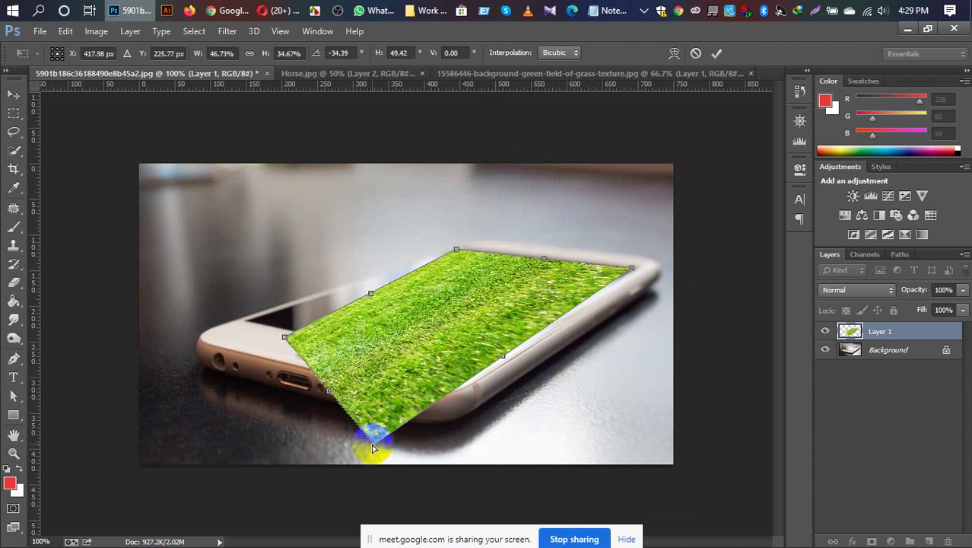
pyautogui.moveTo(374, 446); pyautogui.dragTo(470, 367)
pyautogui.moveTo(285, 339); pyautogui.dragTo(246, 321)
pyautogui.moveTo(360, 348); pyautogui.dragTo(358, 348)
pyautogui.moveTo(544, 261); pyautogui.dragTo(549, 262)
pyautogui.doubleClick(548, 262)
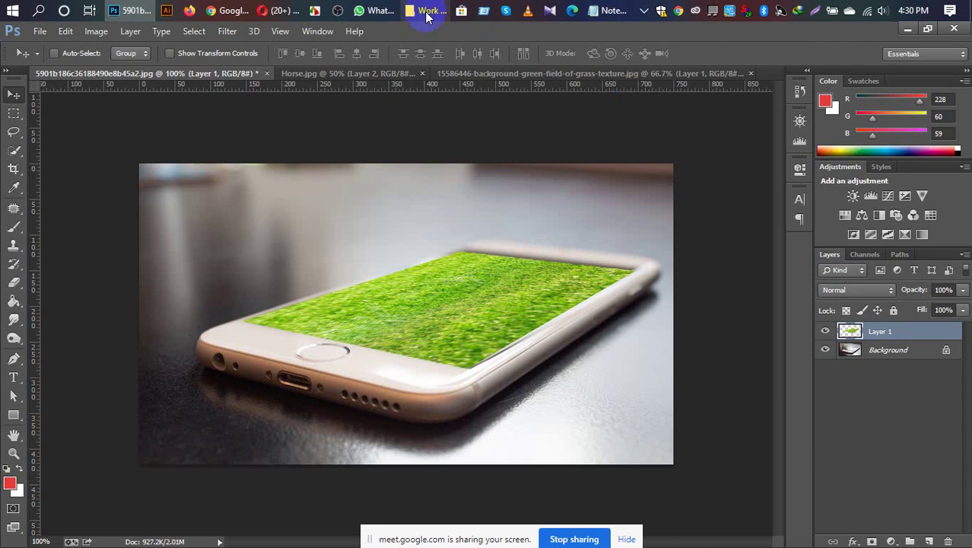
# Close the grass texture document without saving its changes.
pyautogui.click(571, 74)
pyautogui.click(748, 74)
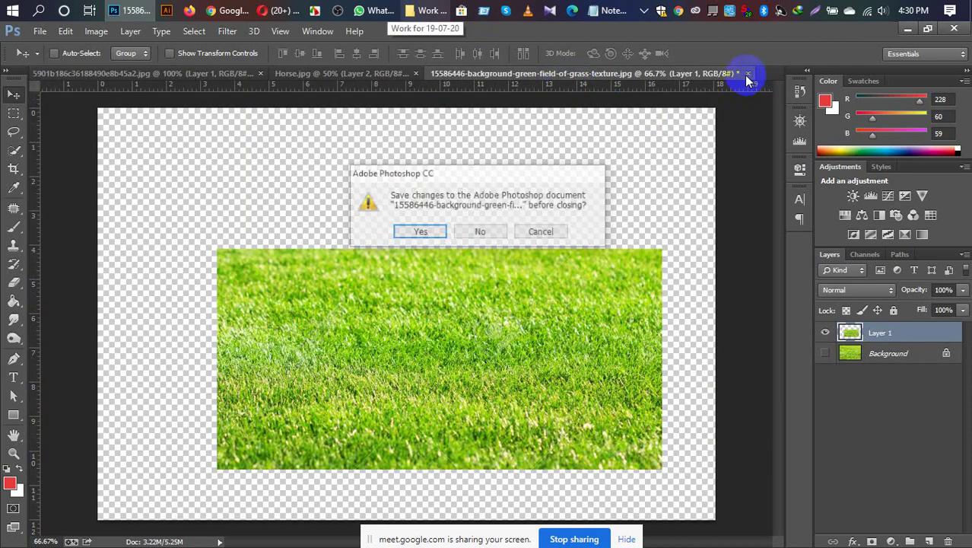
pyautogui.click(480, 233)
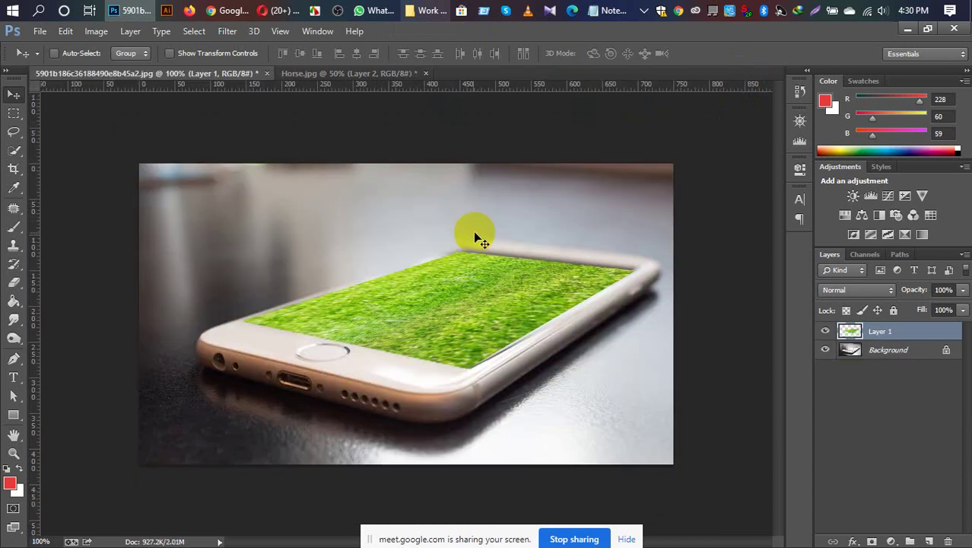
# Hide Layer 1 and Layer 2 in Horse.jpg, leaving only the Background visible.
pyautogui.click(329, 74)
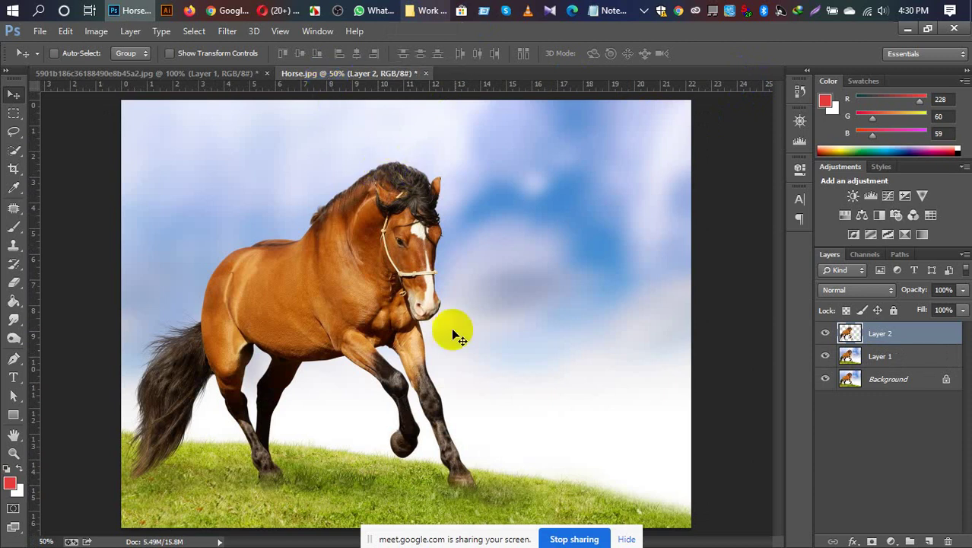
pyautogui.moveTo(453, 334)
pyautogui.mouseDown()
pyautogui.moveTo(430, 382)
pyautogui.moveTo(362, 259)
pyautogui.mouseUp()
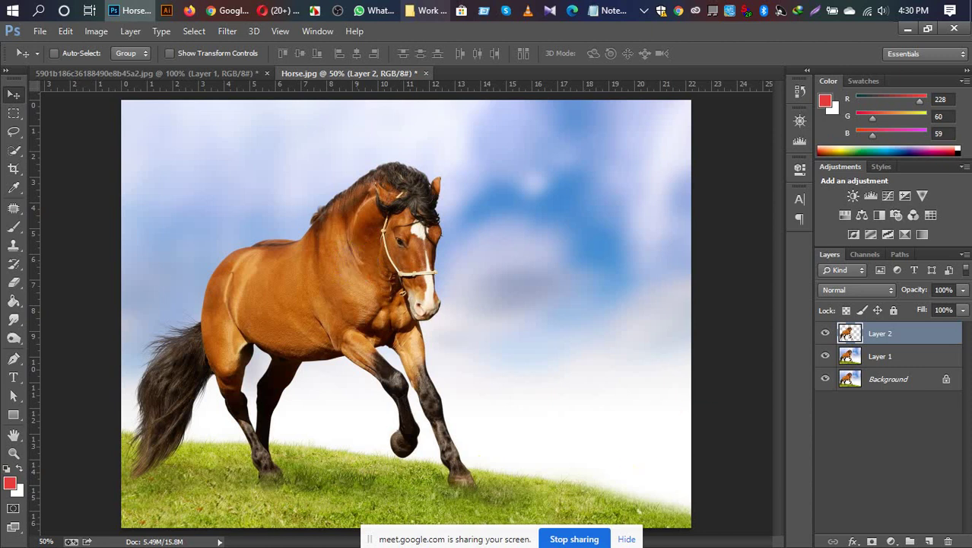
pyautogui.click(843, 358)
pyautogui.moveTo(833, 361); pyautogui.dragTo(829, 337)
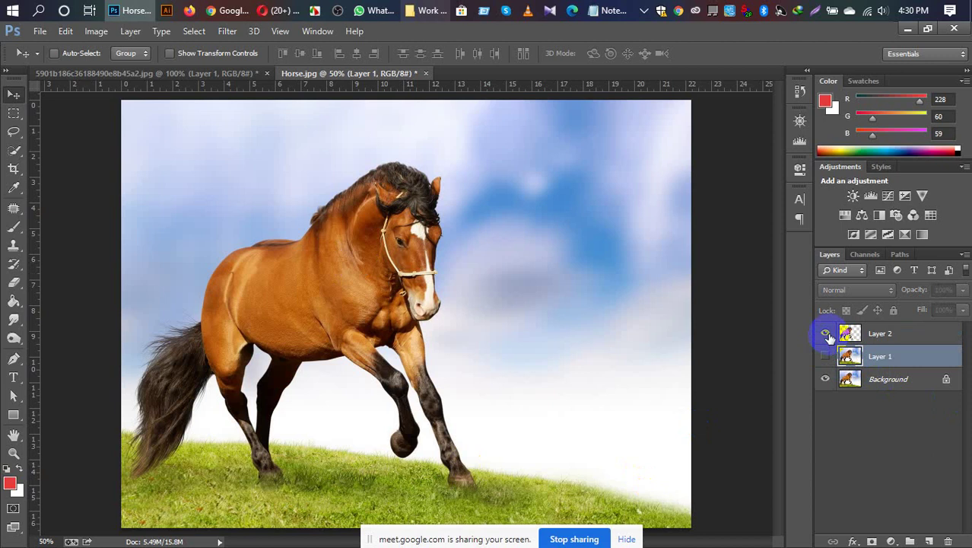
pyautogui.click(850, 335)
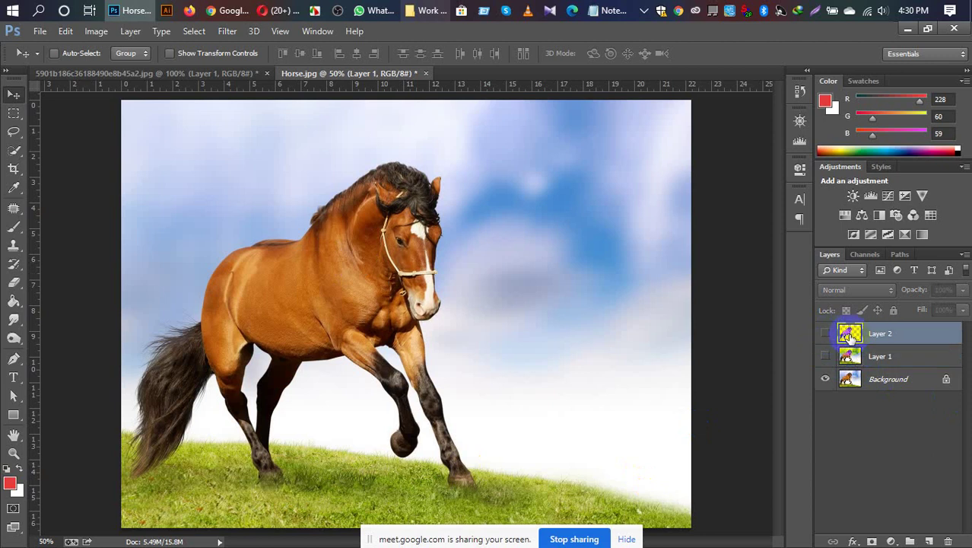
pyautogui.keyDown('shift'); pyautogui.click(869, 358); pyautogui.keyUp('shift')
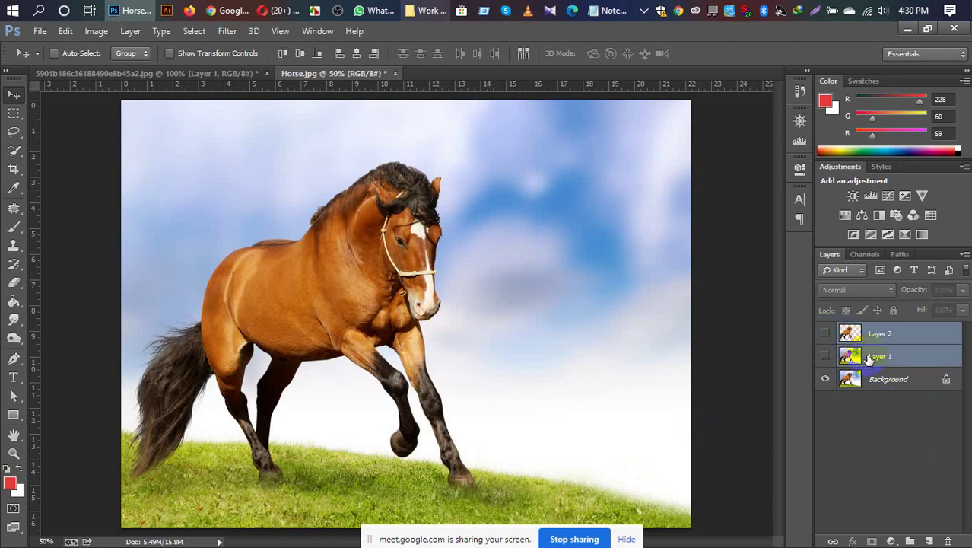
# Duplicate the horse image's Background layer and activate the Quick Selection tool.
pyautogui.click(890, 385)
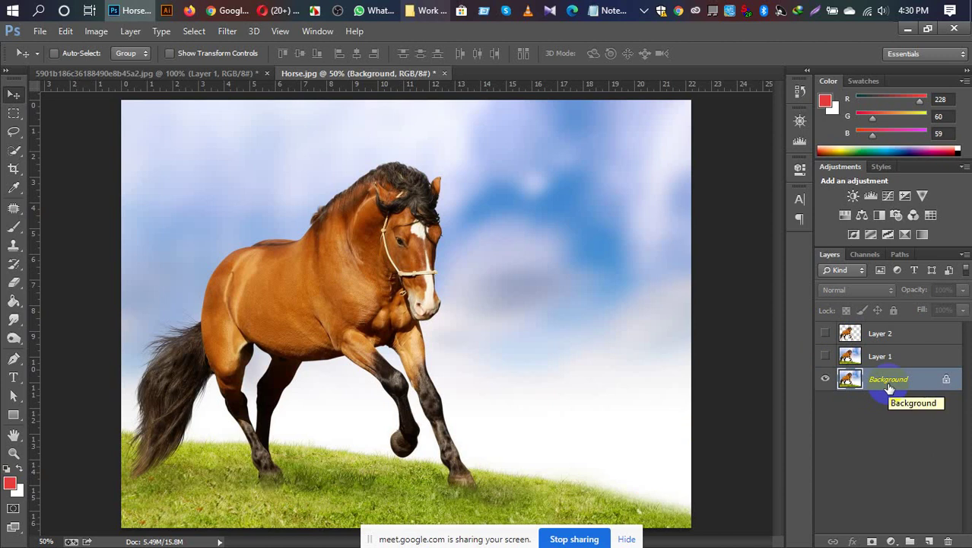
pyautogui.hotkey('ctrl', 'j')
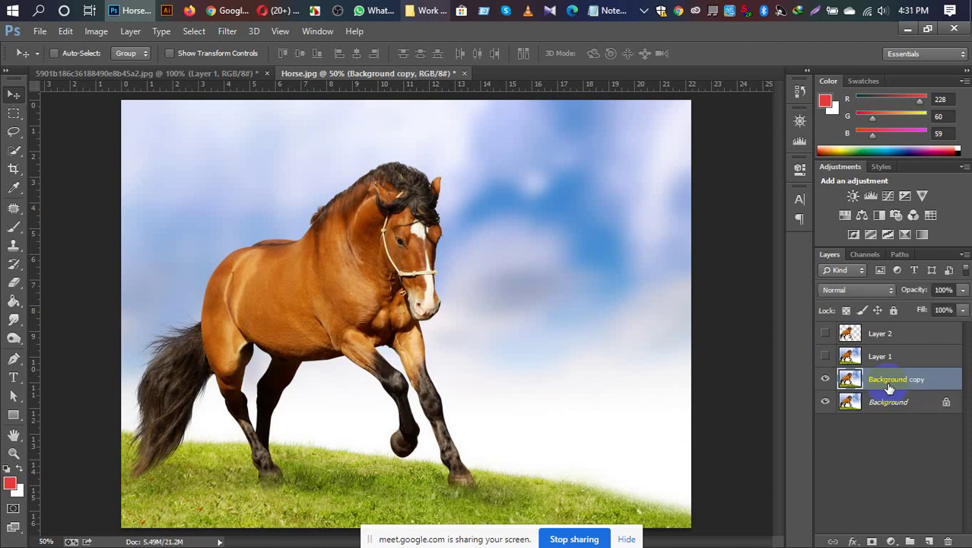
pyautogui.click(14, 149)
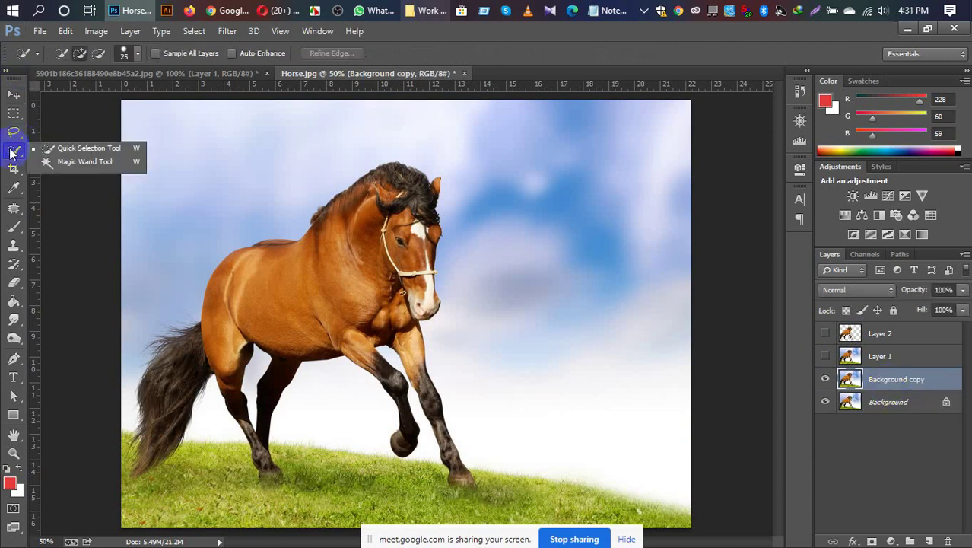
pyautogui.click(67, 149)
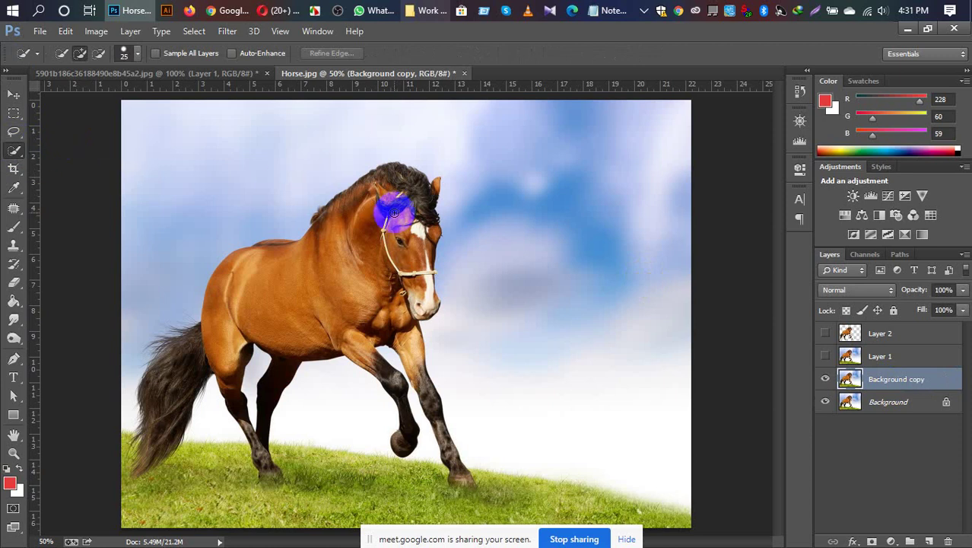
# Try selecting the horse's head, body, tail and legs with the Quick Selection tool, clearing the selection after each attempt.
pyautogui.moveTo(394, 213)
pyautogui.mouseDown()
pyautogui.moveTo(401, 180)
pyautogui.moveTo(410, 215)
pyautogui.moveTo(392, 245)
pyautogui.moveTo(254, 318)
pyautogui.moveTo(206, 354)
pyautogui.mouseUp()
pyautogui.moveTo(180, 386)
pyautogui.mouseDown()
pyautogui.moveTo(137, 465)
pyautogui.moveTo(150, 458)
pyautogui.mouseUp()
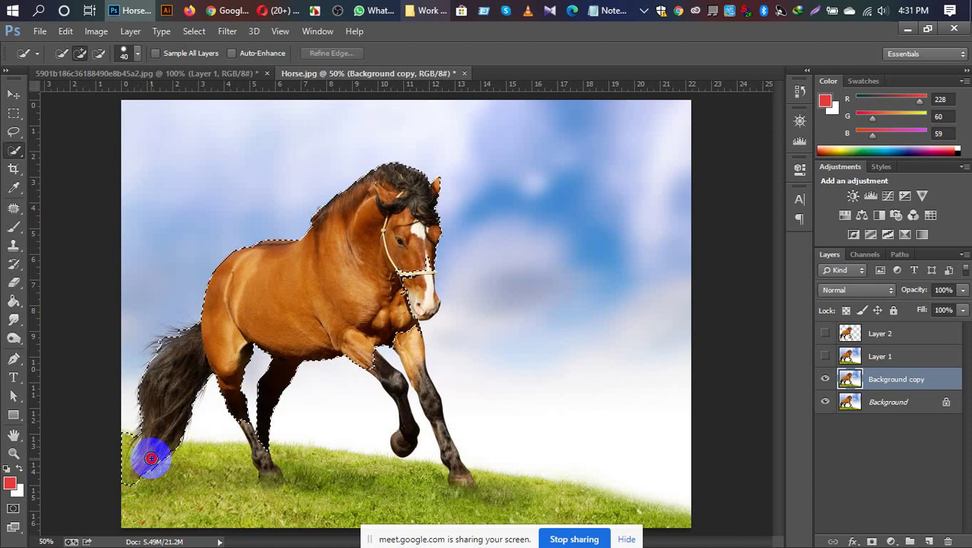
pyautogui.moveTo(151, 457)
pyautogui.mouseDown()
pyautogui.moveTo(202, 387)
pyautogui.moveTo(245, 350)
pyautogui.mouseUp()
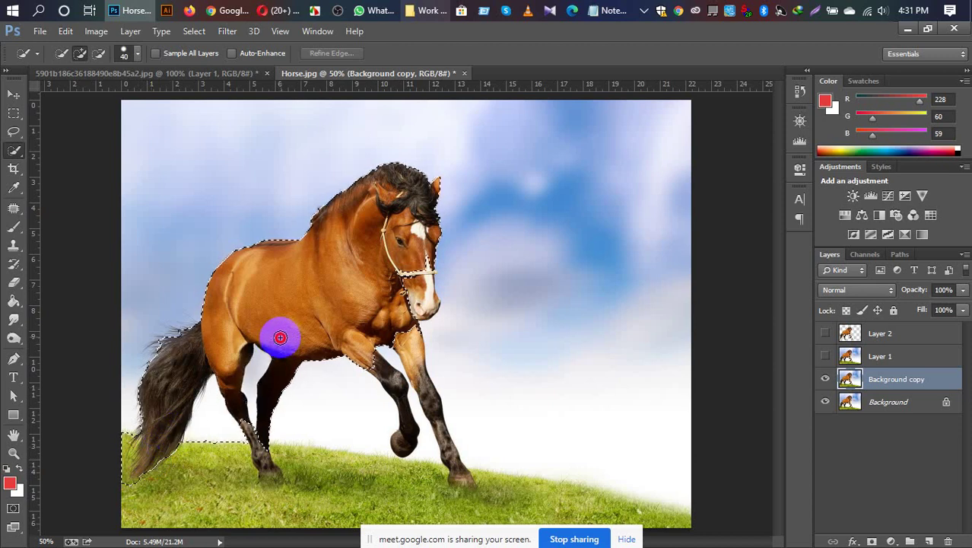
pyautogui.moveTo(278, 341)
pyautogui.mouseDown()
pyautogui.moveTo(284, 392)
pyautogui.moveTo(267, 406)
pyautogui.moveTo(261, 449)
pyautogui.mouseUp()
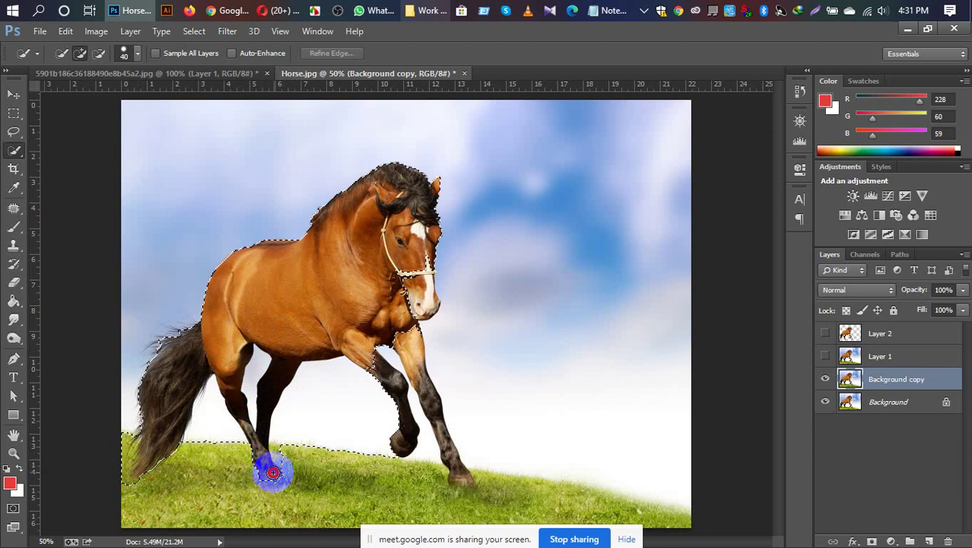
pyautogui.moveTo(379, 363)
pyautogui.mouseDown()
pyautogui.moveTo(423, 398)
pyautogui.moveTo(463, 452)
pyautogui.moveTo(447, 466)
pyautogui.moveTo(452, 474)
pyautogui.moveTo(466, 467)
pyautogui.mouseUp()
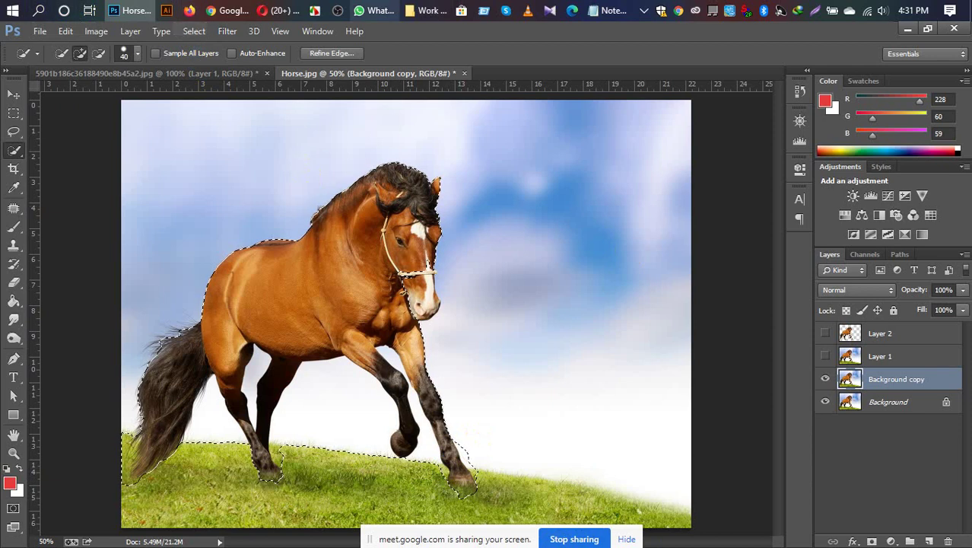
pyautogui.click(278, 213)
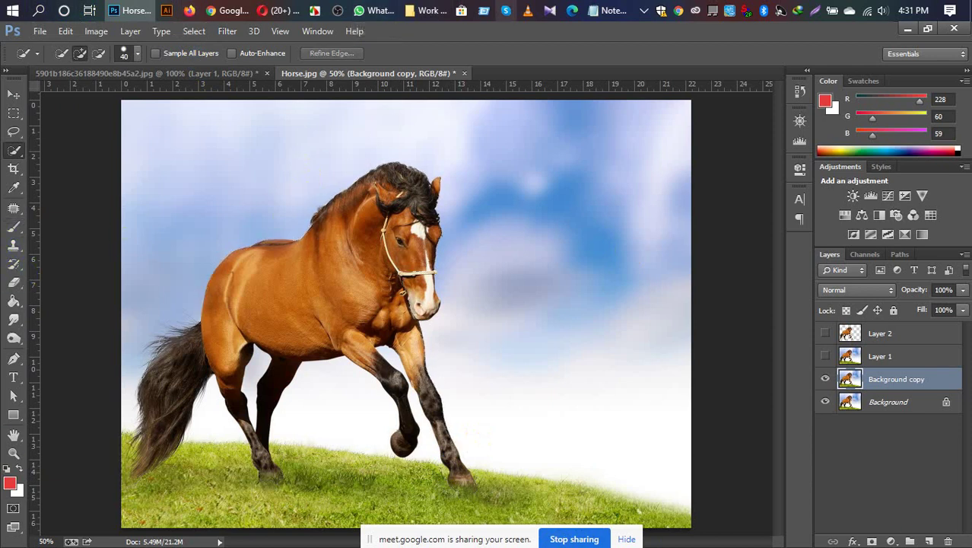
pyautogui.click(412, 222)
pyautogui.moveTo(412, 200)
pyautogui.mouseDown()
pyautogui.moveTo(390, 240)
pyautogui.moveTo(398, 310)
pyautogui.mouseUp()
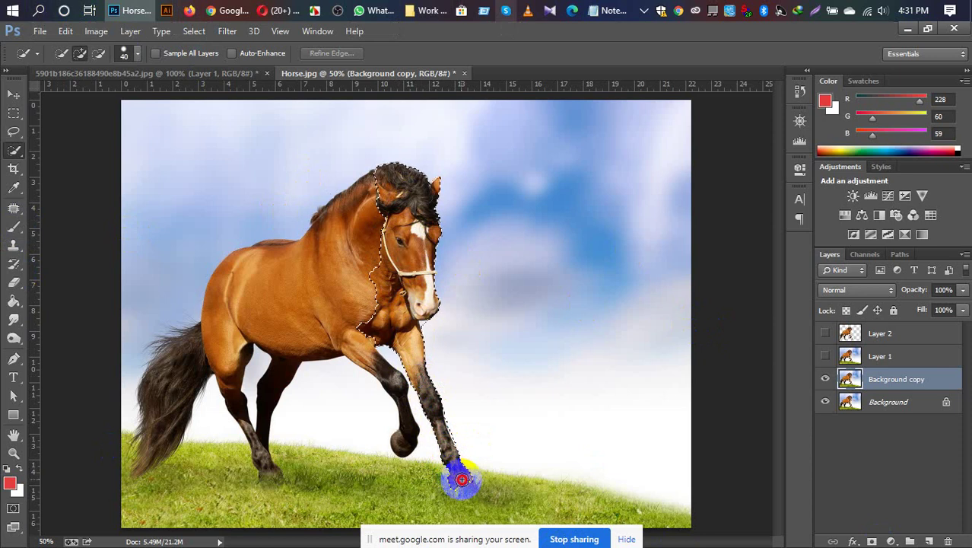
pyautogui.moveTo(462, 480); pyautogui.dragTo(446, 431)
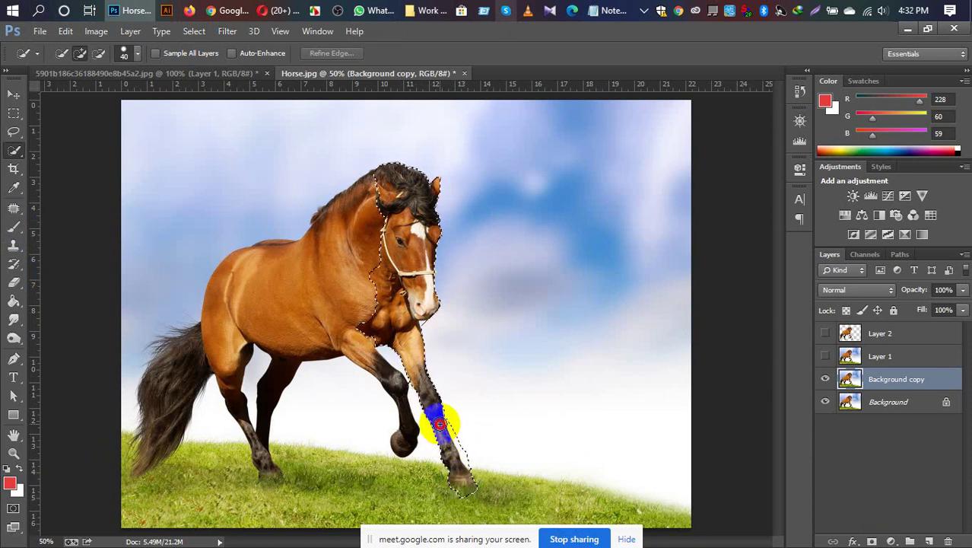
pyautogui.moveTo(439, 417); pyautogui.dragTo(434, 403)
pyautogui.hotkey('ctrl', 'd')
# Select the whole horse together with the grass hill using Quick Selection, and copy the selection to a new layer.
pyautogui.moveTo(383, 223)
pyautogui.mouseDown()
pyautogui.moveTo(327, 301)
pyautogui.moveTo(175, 380)
pyautogui.moveTo(142, 469)
pyautogui.mouseUp()
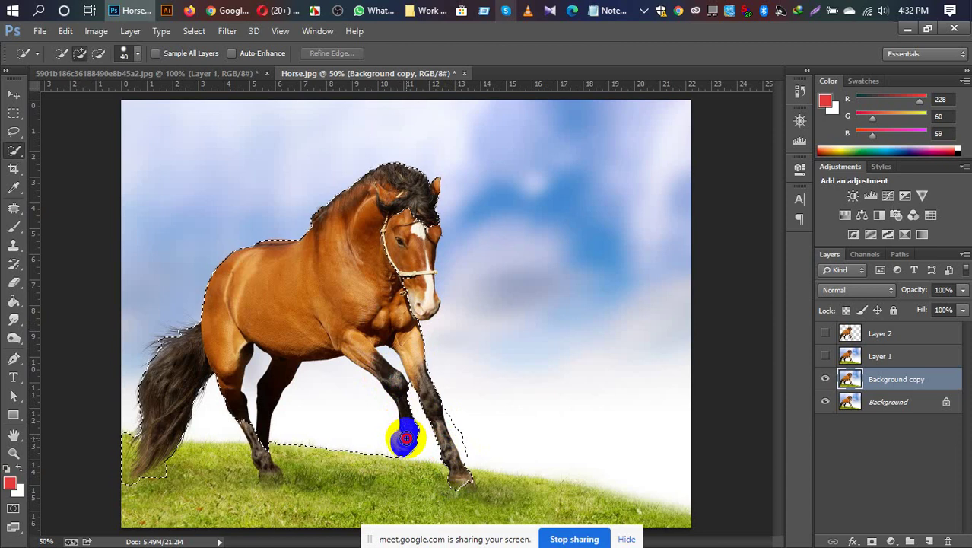
pyautogui.moveTo(405, 437); pyautogui.dragTo(406, 439)
pyautogui.moveTo(258, 328)
pyautogui.mouseDown()
pyautogui.moveTo(245, 341)
pyautogui.moveTo(247, 426)
pyautogui.mouseUp()
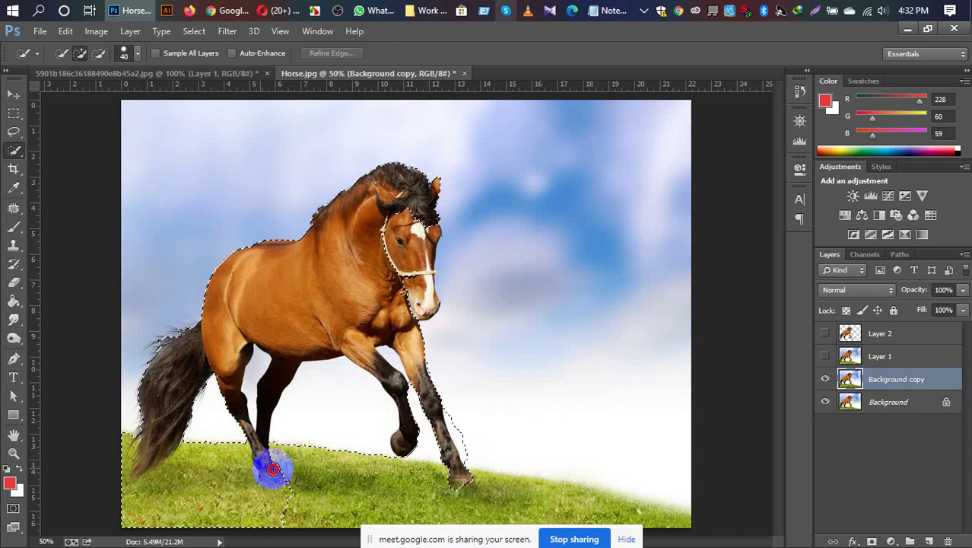
pyautogui.moveTo(272, 470)
pyautogui.mouseDown()
pyautogui.moveTo(430, 480)
pyautogui.moveTo(537, 506)
pyautogui.moveTo(591, 500)
pyautogui.moveTo(674, 522)
pyautogui.moveTo(653, 507)
pyautogui.mouseUp()
pyautogui.moveTo(410, 257)
pyautogui.mouseDown()
pyautogui.moveTo(413, 230)
pyautogui.moveTo(398, 210)
pyautogui.moveTo(407, 254)
pyautogui.mouseUp()
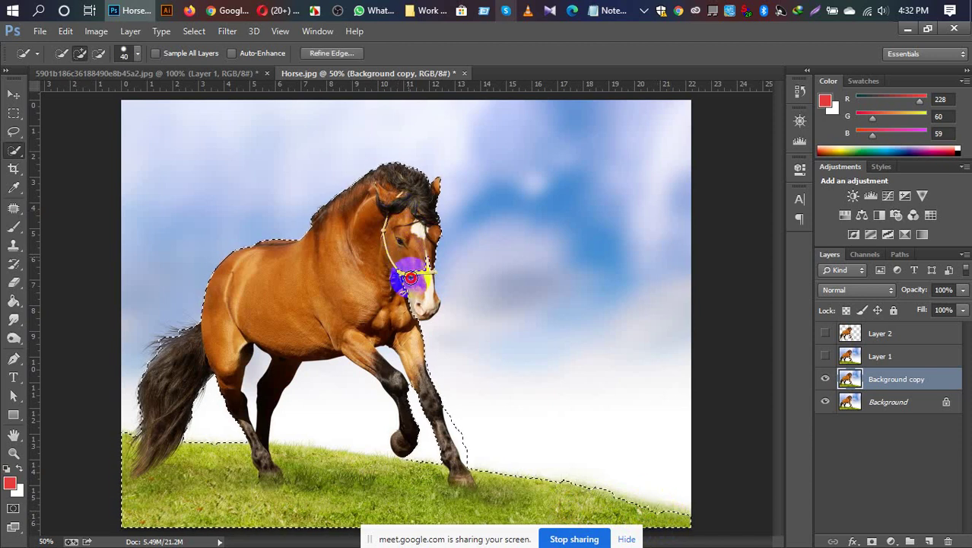
pyautogui.moveTo(415, 296); pyautogui.dragTo(419, 297)
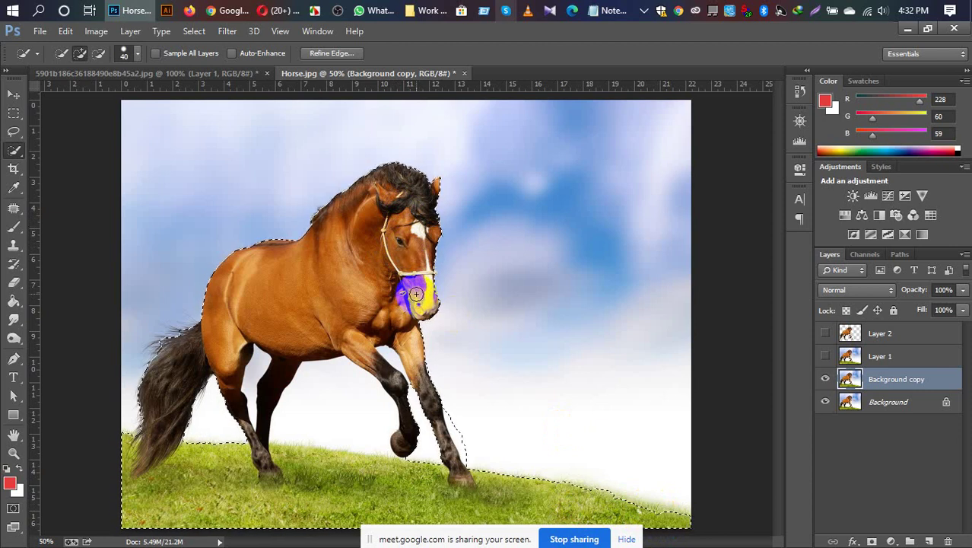
pyautogui.hotkey('ctrl', 'j')
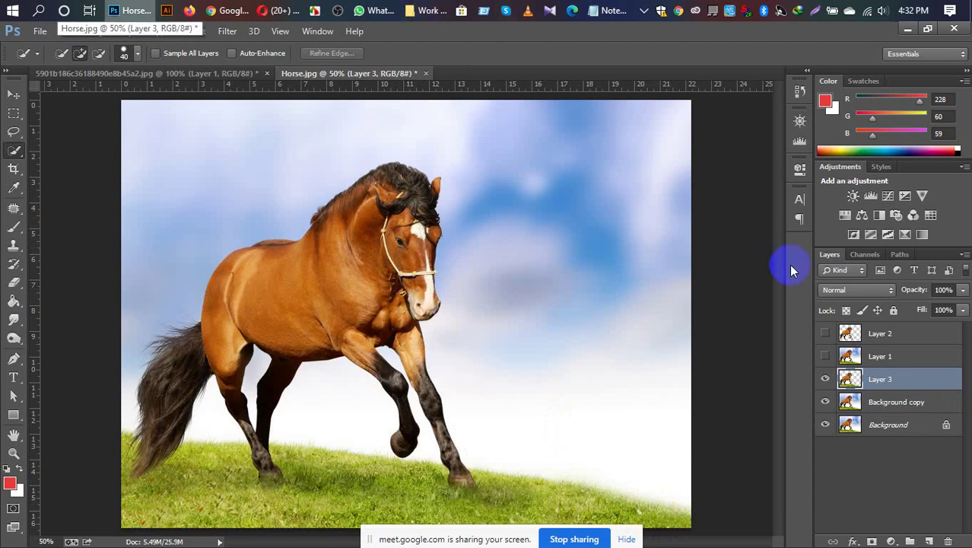
# Copy the cut-out horse with its grass hill from Horse.jpg into the phone image as a new layer.
pyautogui.press('v')
pyautogui.moveTo(353, 249); pyautogui.dragTo(116, 96)
pyautogui.click(175, 72)
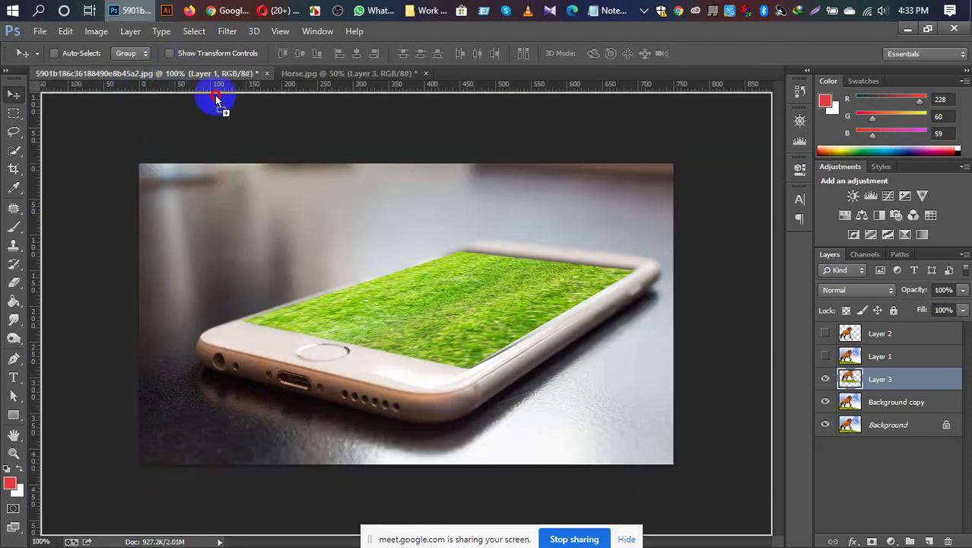
pyautogui.hotkey('ctrl', 'v')
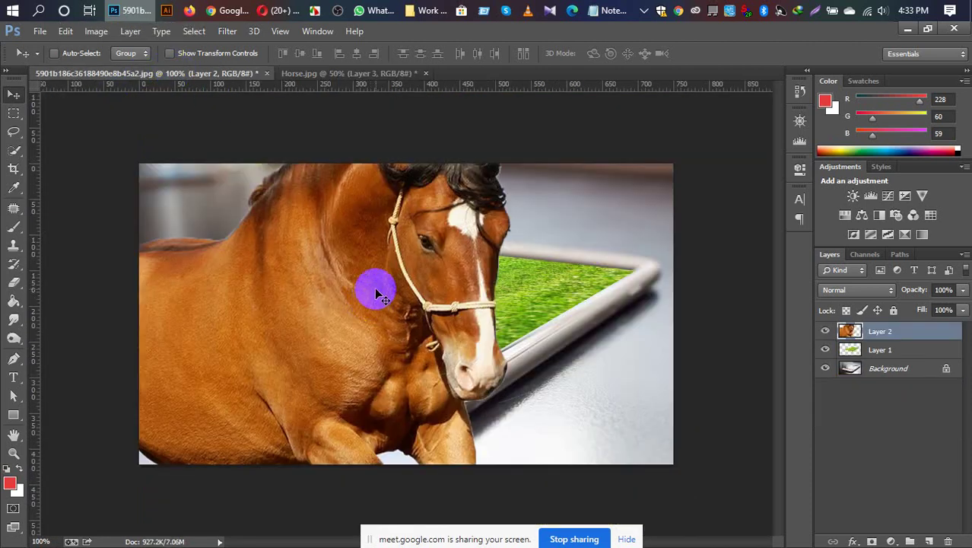
# Scale the horse layer down with Free Transform and position it over the phone, with the grass hill along the image's lower edge.
pyautogui.hotkey('ctrl', 't')
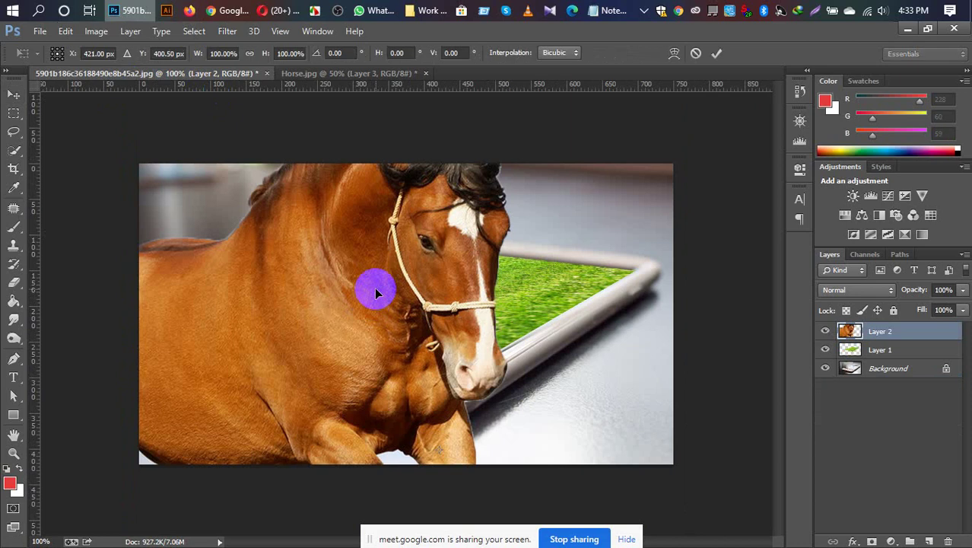
pyautogui.hotkey('ctrl', '-')
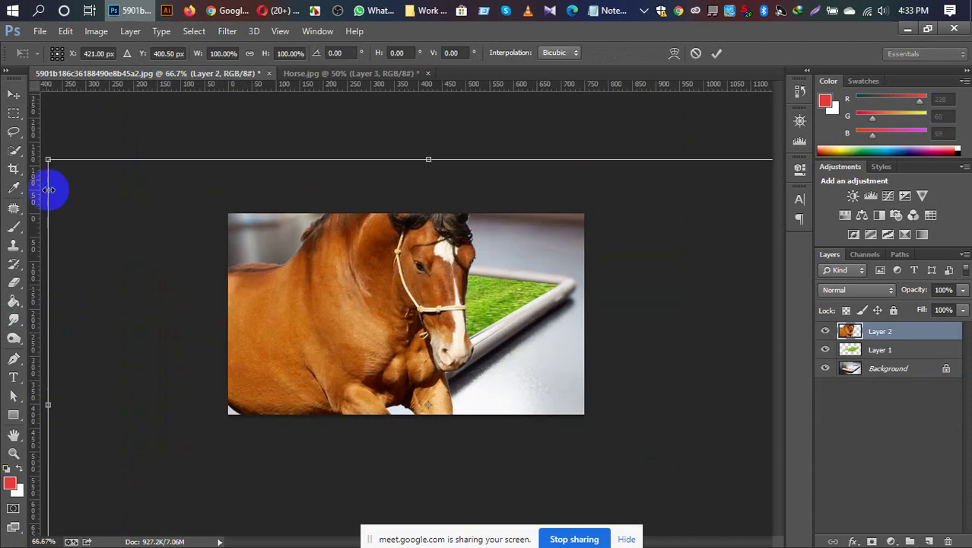
pyautogui.moveTo(48, 158); pyautogui.dragTo(384, 373)
pyautogui.moveTo(537, 419); pyautogui.dragTo(409, 190)
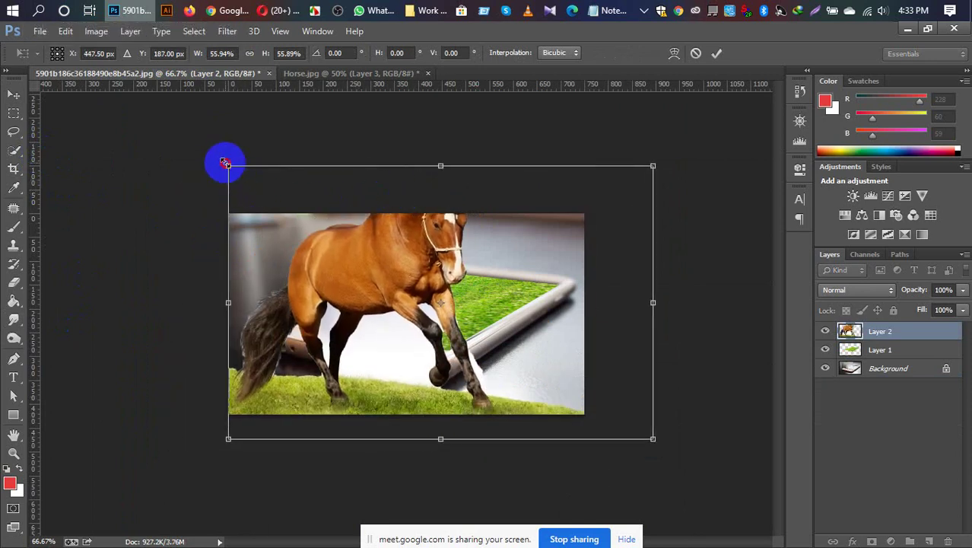
pyautogui.moveTo(226, 163); pyautogui.dragTo(265, 217)
pyautogui.moveTo(395, 299); pyautogui.dragTo(412, 289)
pyautogui.press('Return')
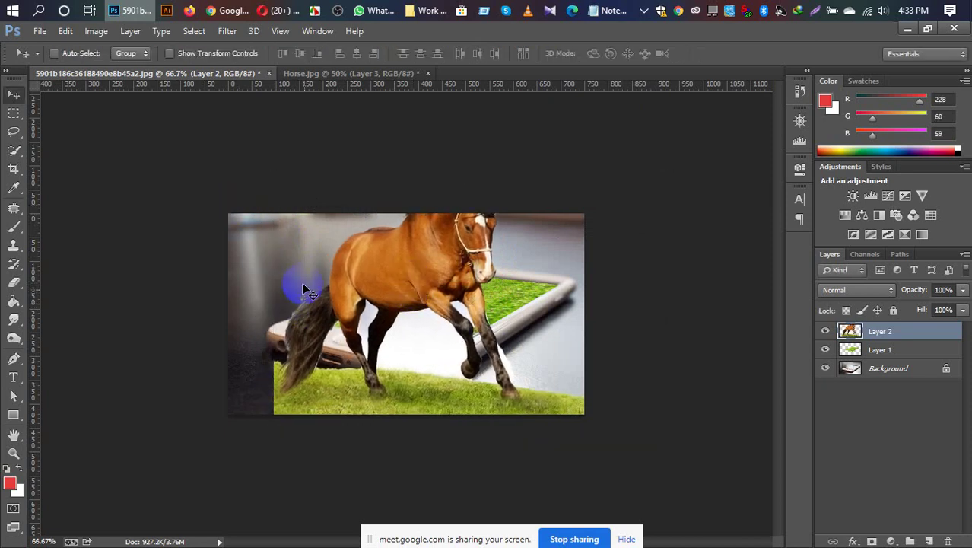
# Erase the leftover white background between the horse's hind and front legs with the Eraser, uncovering the phone underneath.
pyautogui.moveTo(14, 281); pyautogui.dragTo(86, 280)
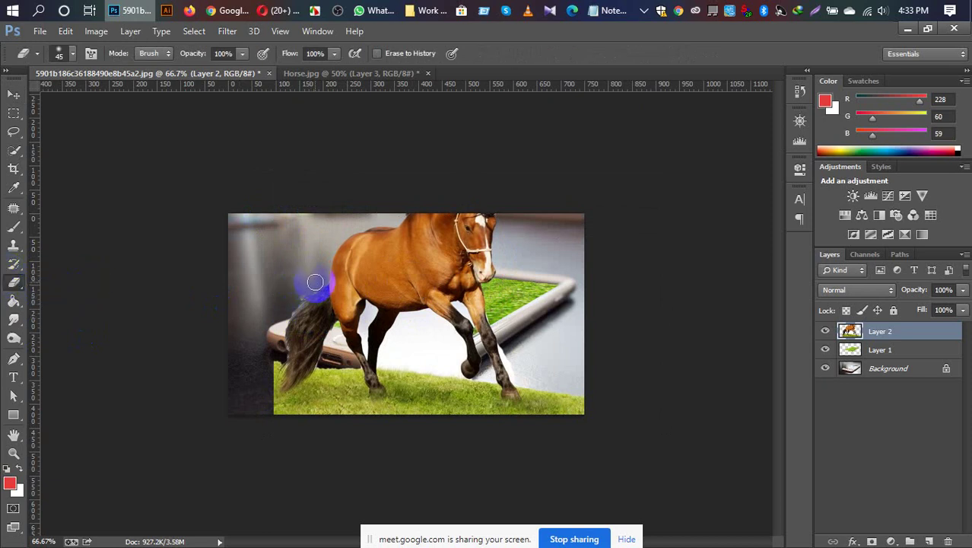
pyautogui.moveTo(318, 283)
pyautogui.mouseDown()
pyautogui.moveTo(287, 306)
pyautogui.moveTo(281, 332)
pyautogui.moveTo(213, 370)
pyautogui.mouseUp()
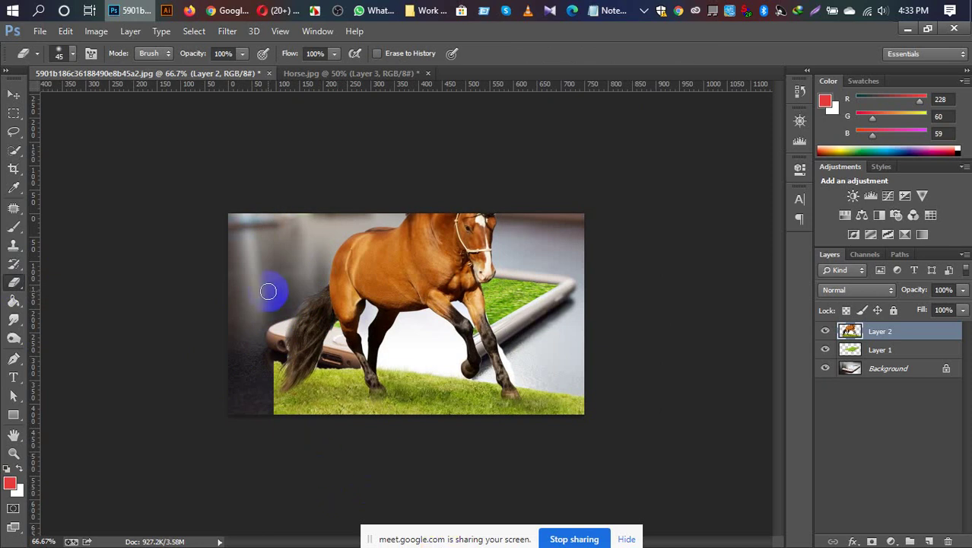
pyautogui.click(454, 325)
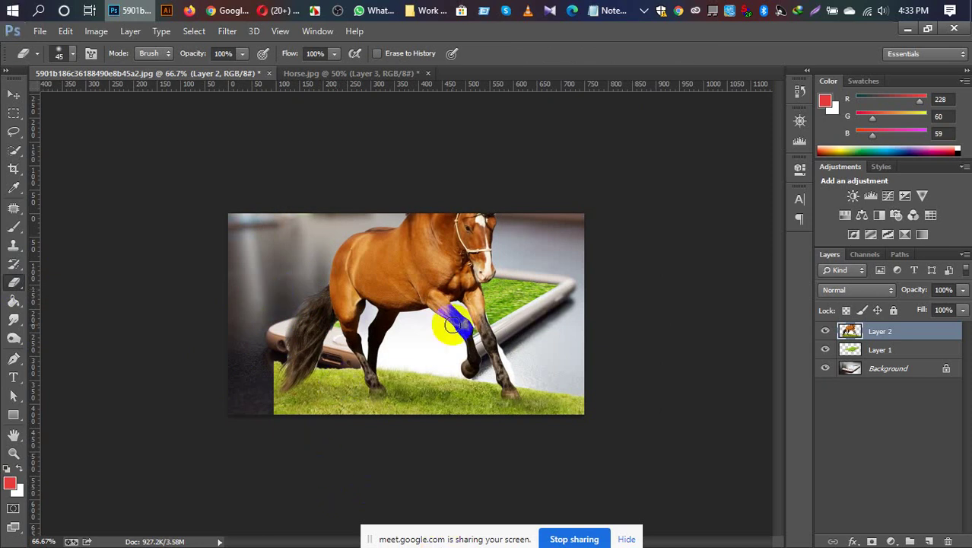
pyautogui.moveTo(455, 325)
pyautogui.mouseDown()
pyautogui.moveTo(323, 383)
pyautogui.moveTo(321, 357)
pyautogui.moveTo(314, 371)
pyautogui.moveTo(299, 323)
pyautogui.moveTo(323, 309)
pyautogui.moveTo(464, 448)
pyautogui.moveTo(487, 421)
pyautogui.moveTo(375, 404)
pyautogui.moveTo(319, 359)
pyautogui.moveTo(504, 404)
pyautogui.mouseUp()
pyautogui.moveTo(496, 365)
pyautogui.mouseDown()
pyautogui.moveTo(511, 352)
pyautogui.moveTo(521, 374)
pyautogui.moveTo(510, 350)
pyautogui.mouseUp()
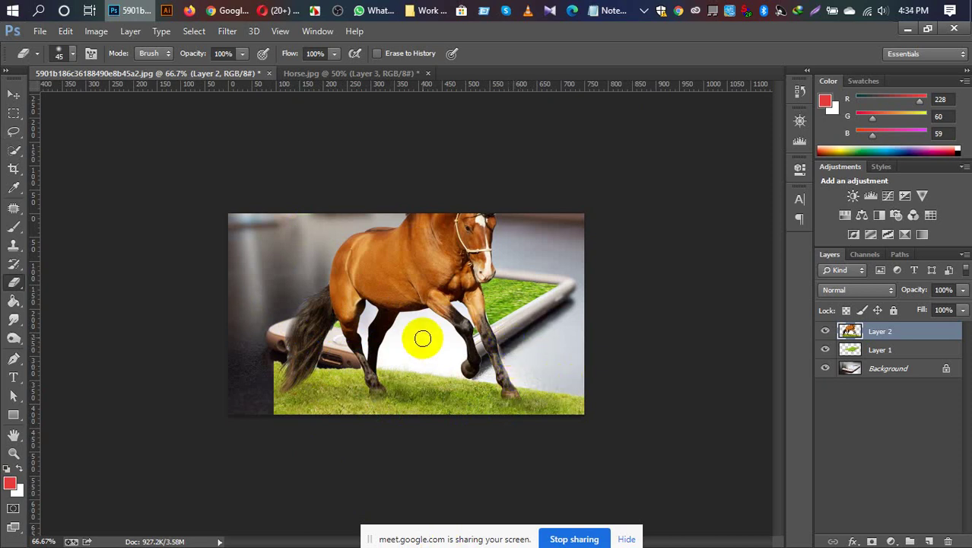
pyautogui.moveTo(417, 343)
pyautogui.mouseDown()
pyautogui.moveTo(434, 339)
pyautogui.moveTo(402, 341)
pyautogui.moveTo(399, 357)
pyautogui.moveTo(436, 345)
pyautogui.moveTo(395, 344)
pyautogui.moveTo(431, 353)
pyautogui.moveTo(410, 361)
pyautogui.moveTo(402, 347)
pyautogui.moveTo(409, 365)
pyautogui.moveTo(397, 338)
pyautogui.moveTo(399, 364)
pyautogui.moveTo(404, 318)
pyautogui.moveTo(405, 373)
pyautogui.moveTo(395, 347)
pyautogui.moveTo(440, 325)
pyautogui.moveTo(451, 375)
pyautogui.moveTo(417, 373)
pyautogui.moveTo(448, 391)
pyautogui.mouseUp()
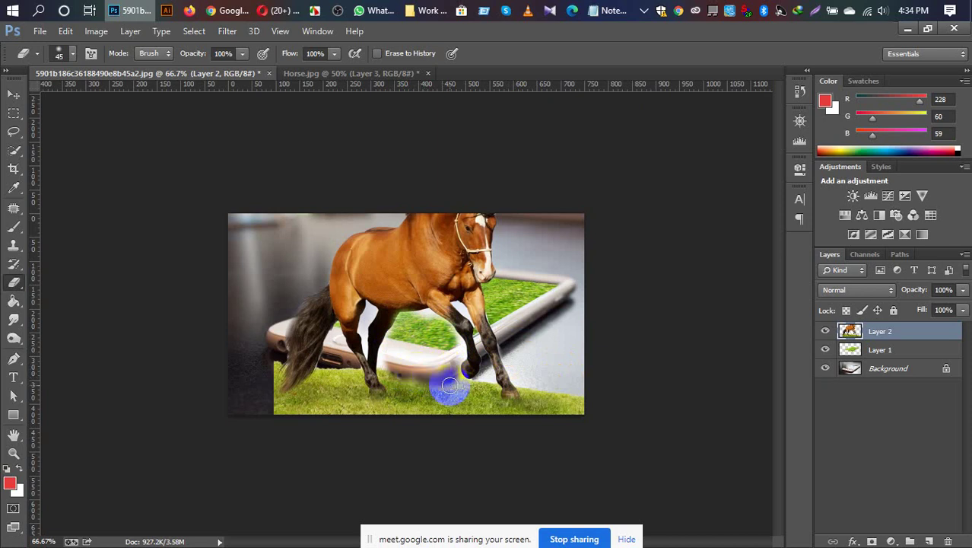
# Stop the current screen sharing, switch to the Google Meet call in Chrome, and open the options for presenting.
pyautogui.click(567, 539)
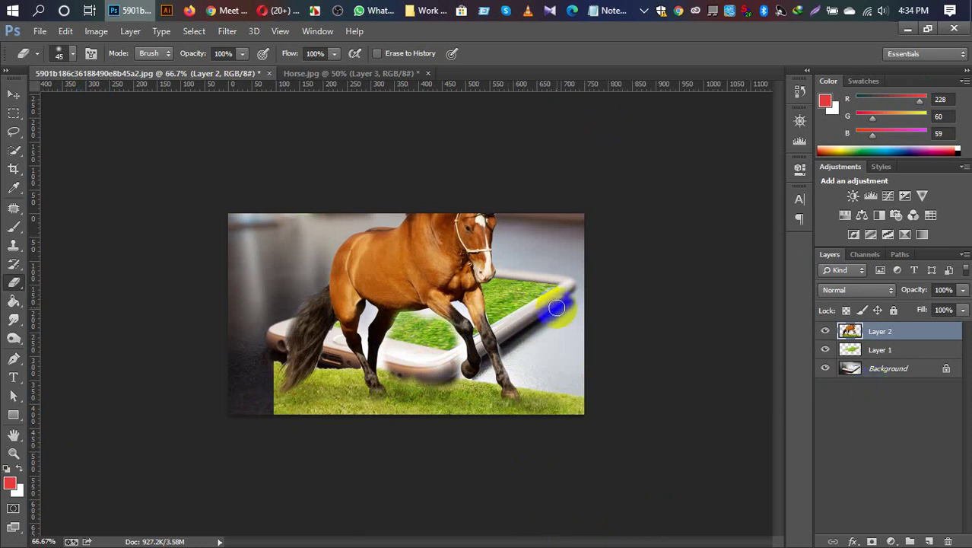
pyautogui.click(225, 10)
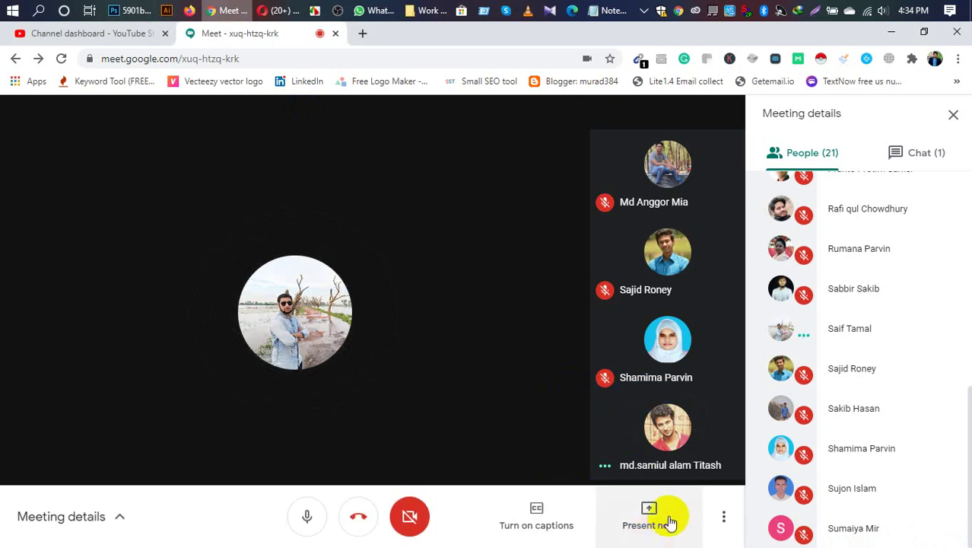
pyautogui.click(656, 517)
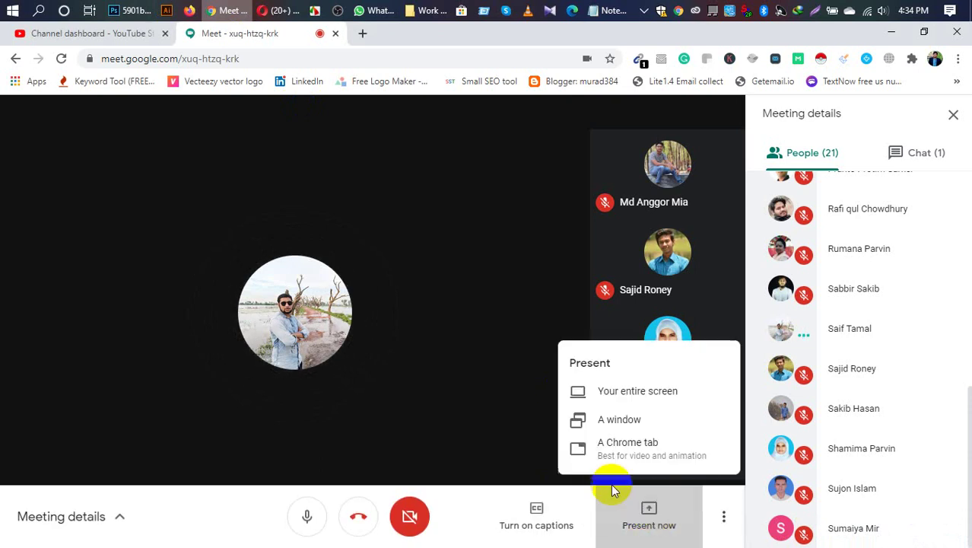
# Present the entire screen to the participants of the Google Meet call.
pyautogui.click(616, 400)
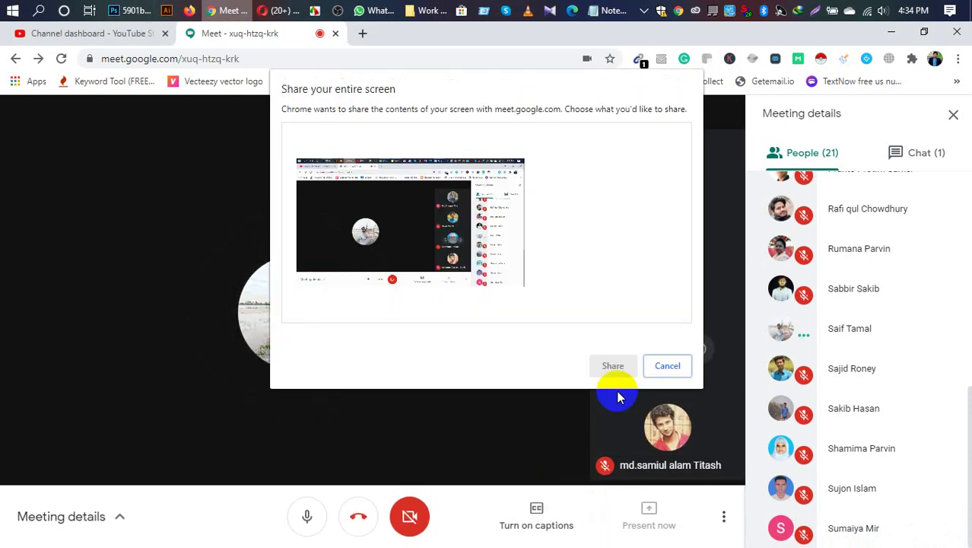
pyautogui.click(118, 9)
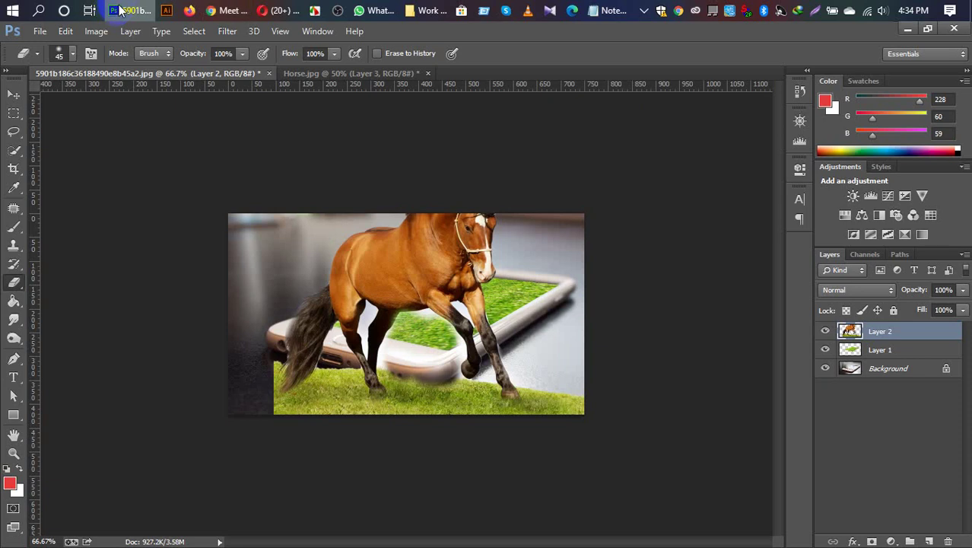
pyautogui.click(428, 10)
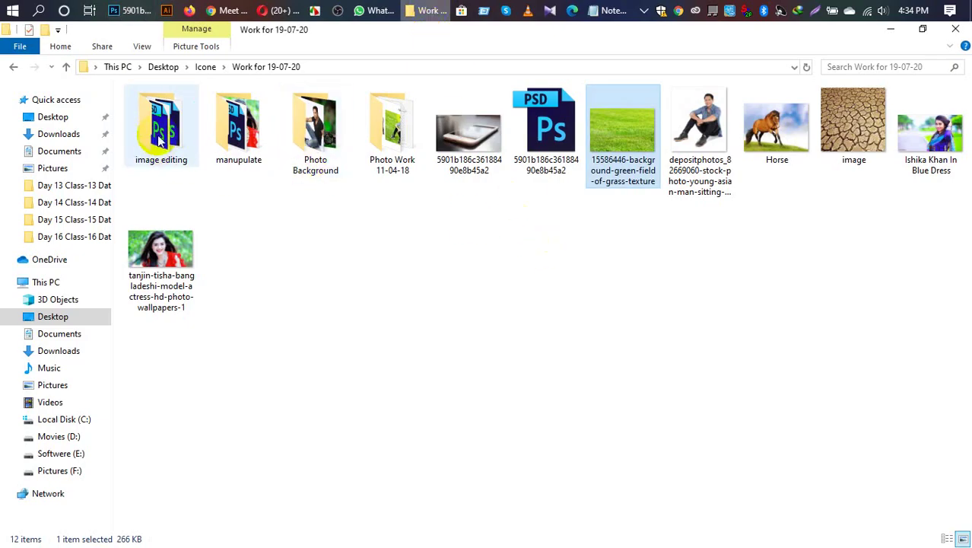
pyautogui.click(238, 130)
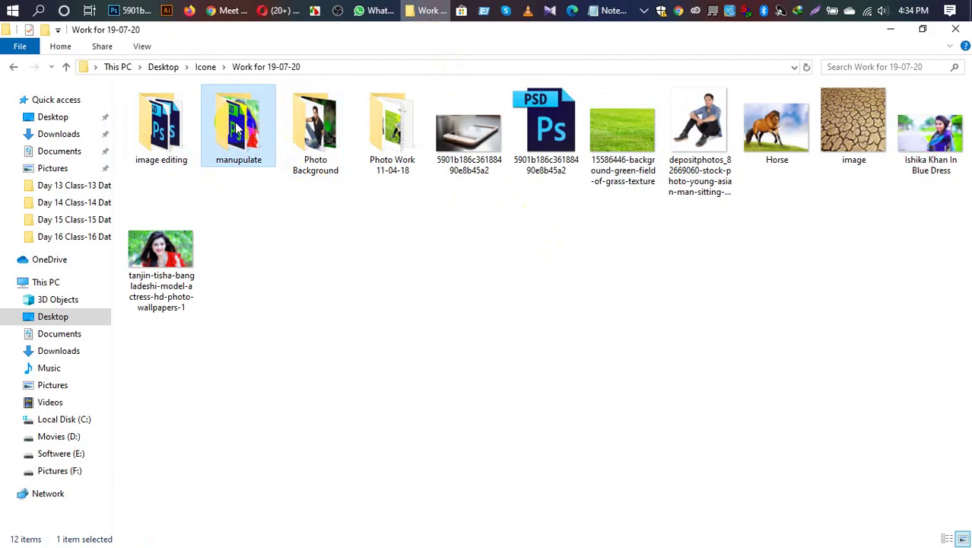
pyautogui.click(131, 11)
pyautogui.click(232, 10)
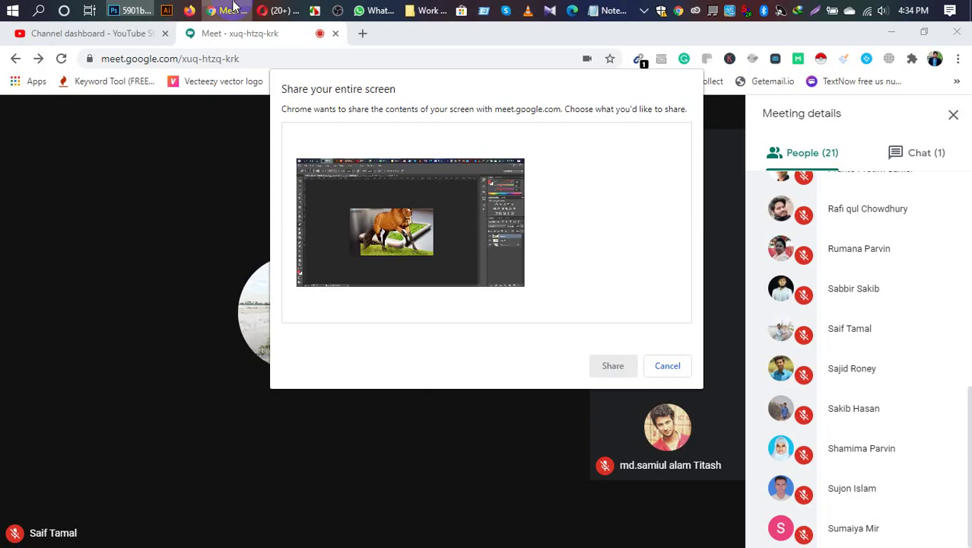
pyautogui.click(445, 229)
pyautogui.click(621, 365)
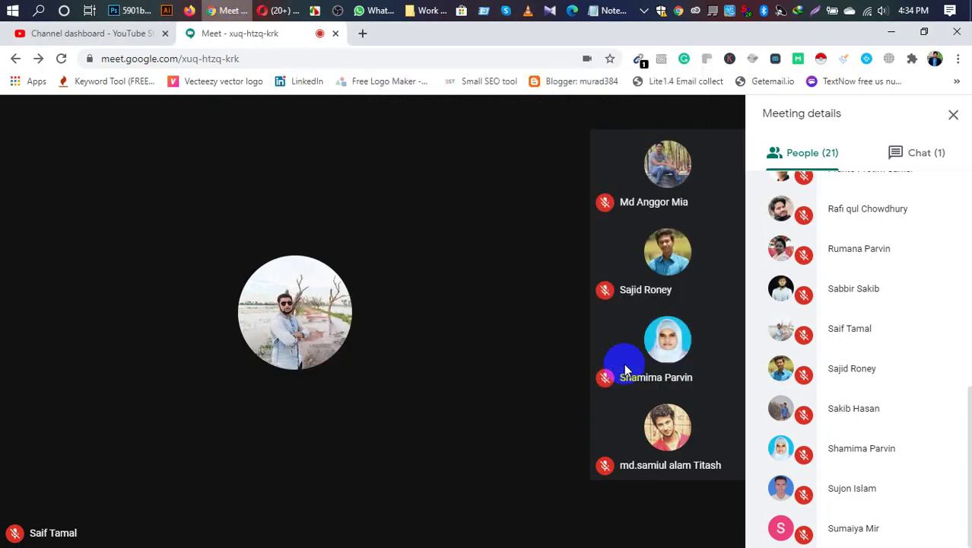
# Switch to Photoshop and delete the old horse layer from the phone image and Layer 3 from Horse.jpg.
pyautogui.click(131, 9)
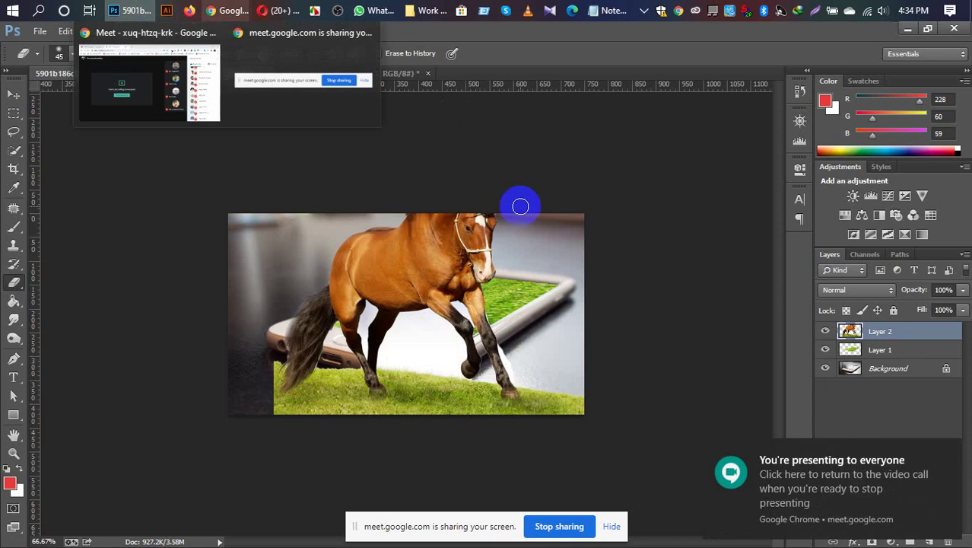
pyautogui.press('Delete')
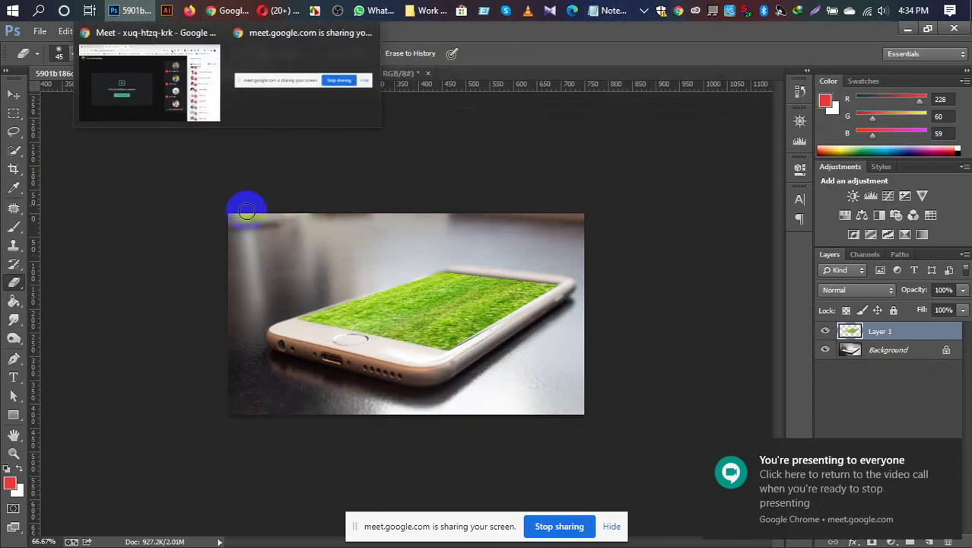
pyautogui.press('v')
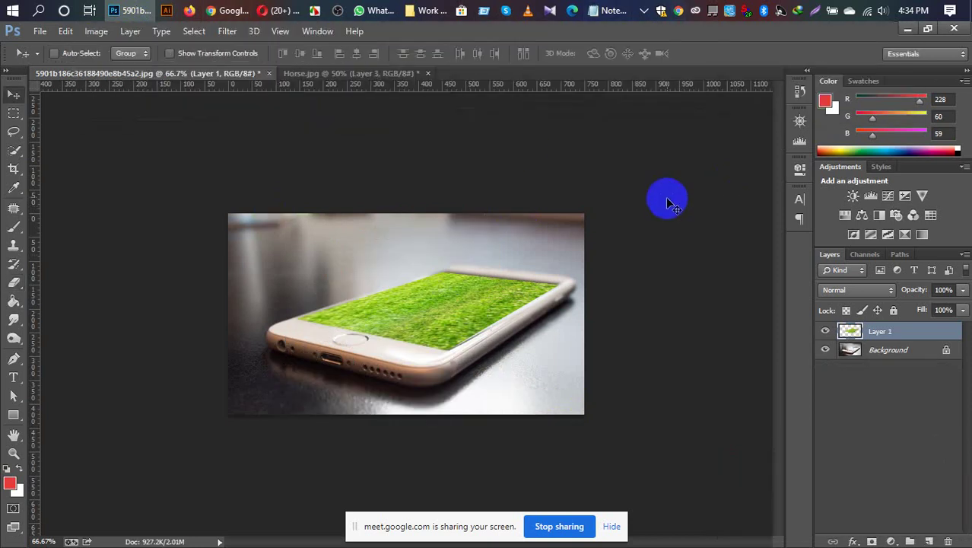
pyautogui.click(357, 73)
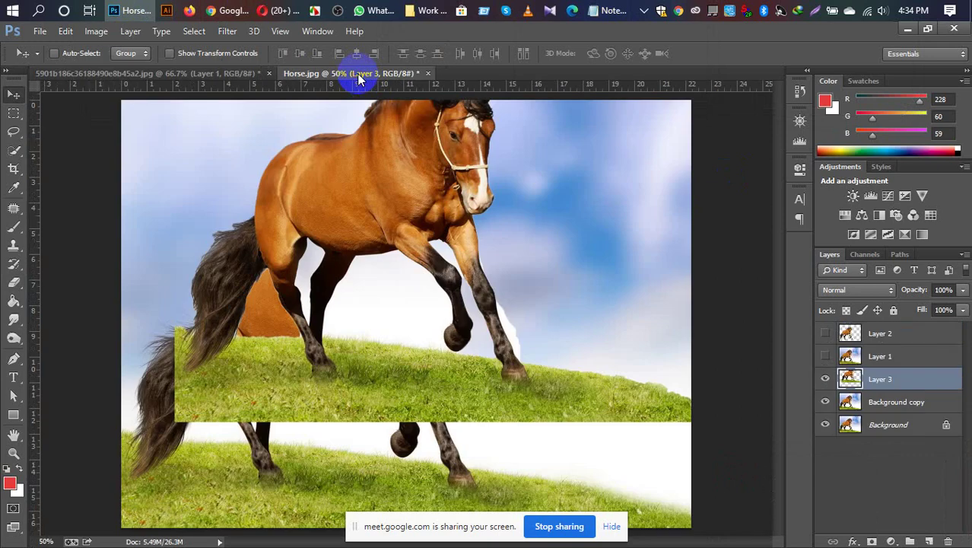
pyautogui.press('Delete')
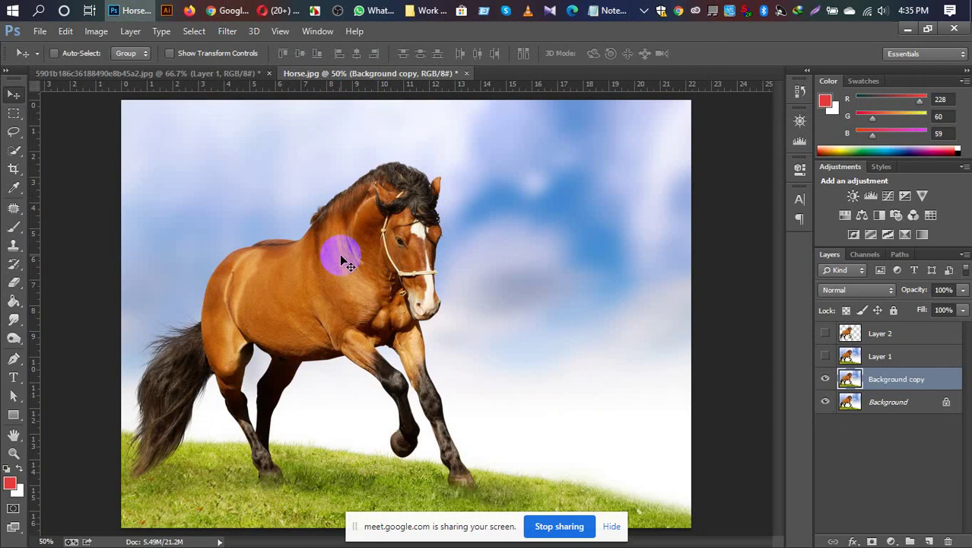
# Make the cut-out horse on Layer 2 of Horse.jpg visible and copy it into the phone image.
pyautogui.click(905, 339)
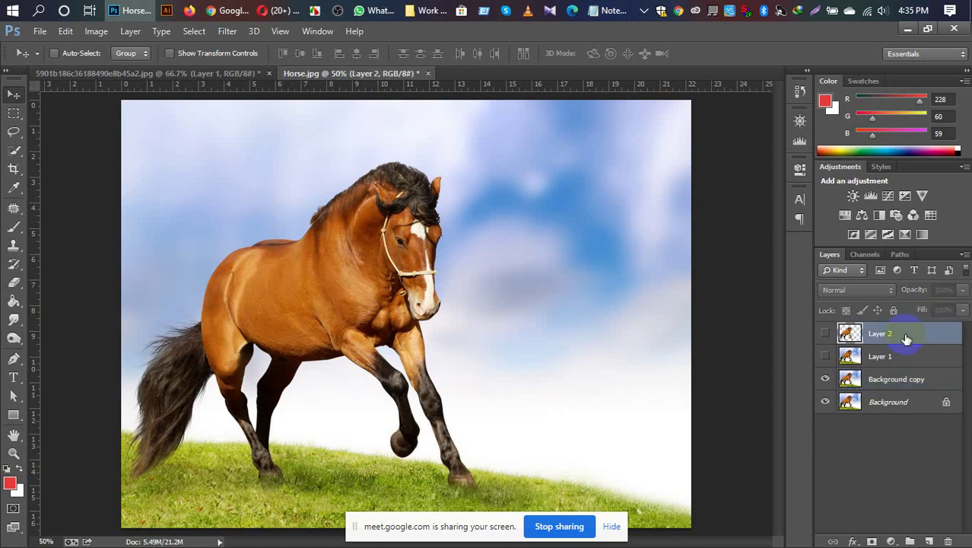
pyautogui.click(827, 333)
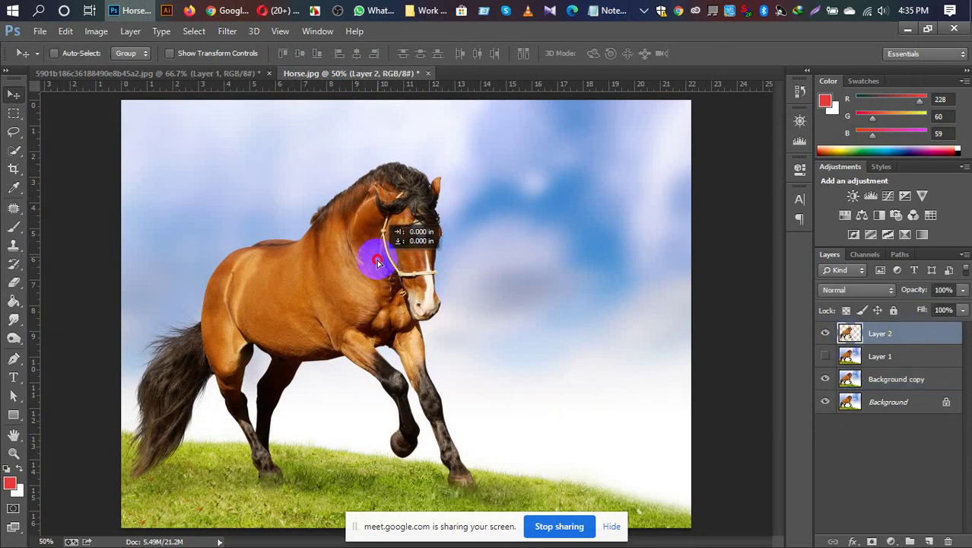
pyautogui.moveTo(373, 257); pyautogui.dragTo(400, 265)
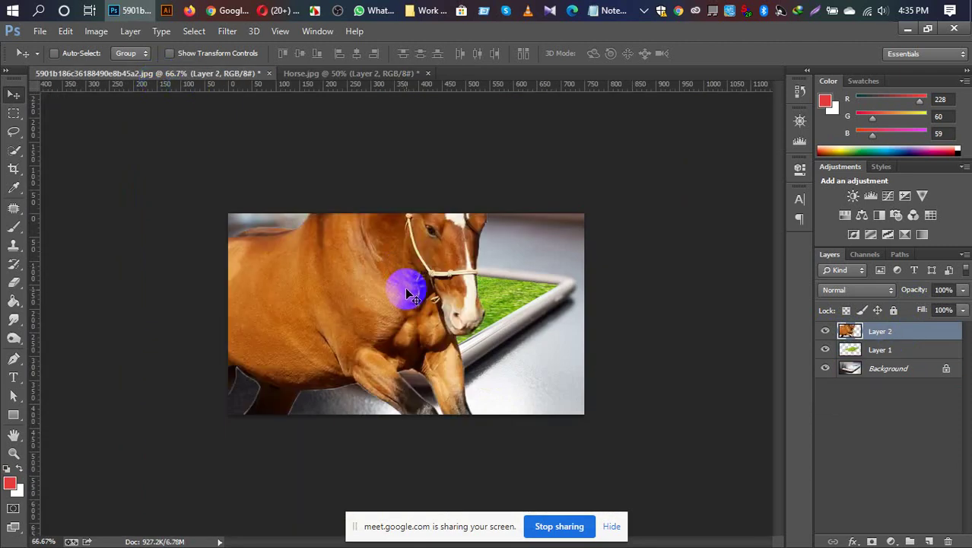
# Scale the horse layer down to about 38.6% and place it over the phone.
pyautogui.hotkey('ctrl', 't')
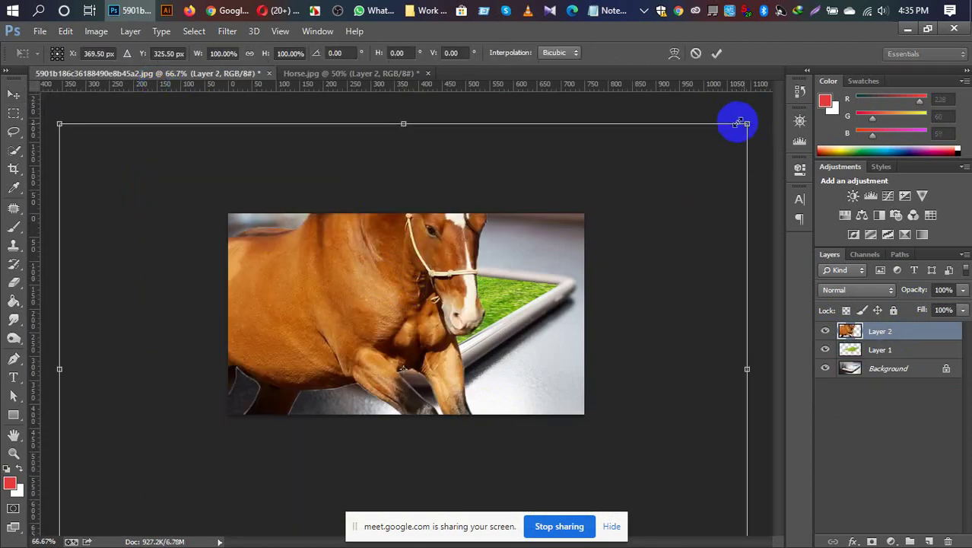
pyautogui.moveTo(745, 130); pyautogui.dragTo(347, 457)
pyautogui.moveTo(285, 474); pyautogui.dragTo(523, 256)
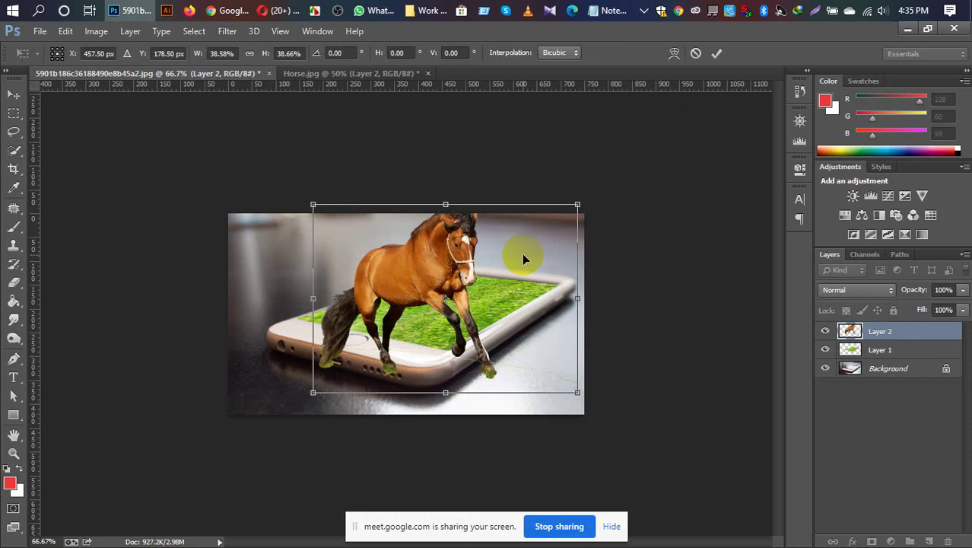
pyautogui.press('Return')
pyautogui.click(449, 292)
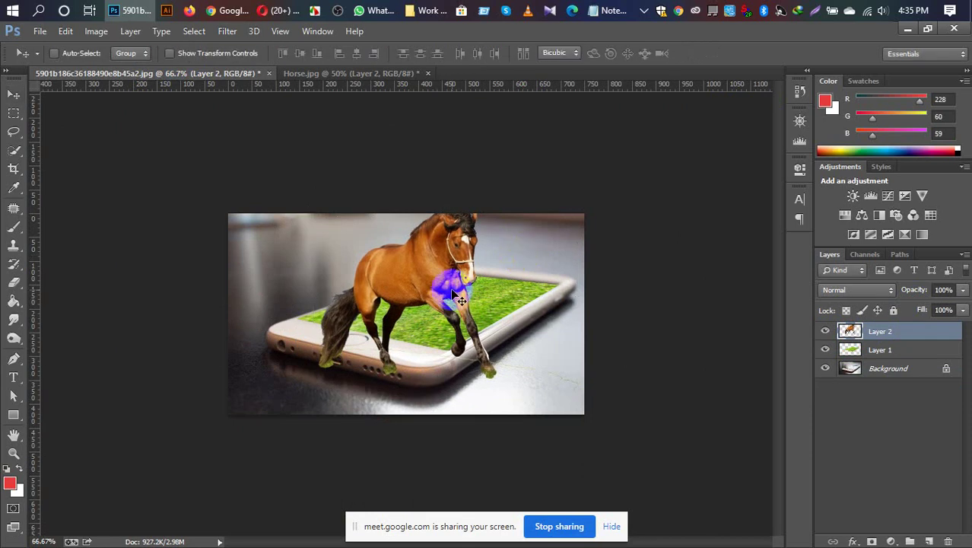
# Flip the horse horizontally with Free Transform and reposition it over the phone at about X 393.5 px, Y 198.5 px.
pyautogui.hotkey('ctrl', 't')
pyautogui.rightClick(437, 266)
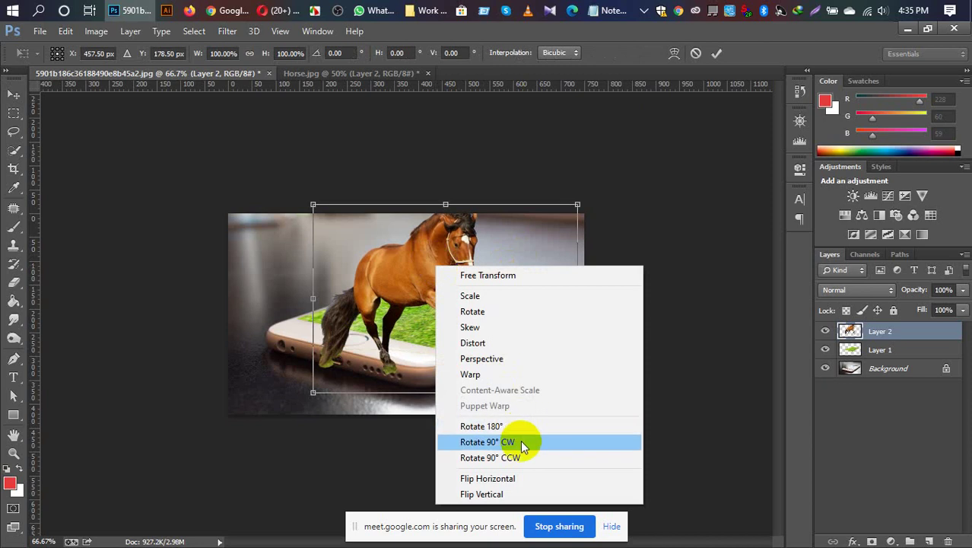
pyautogui.click(525, 478)
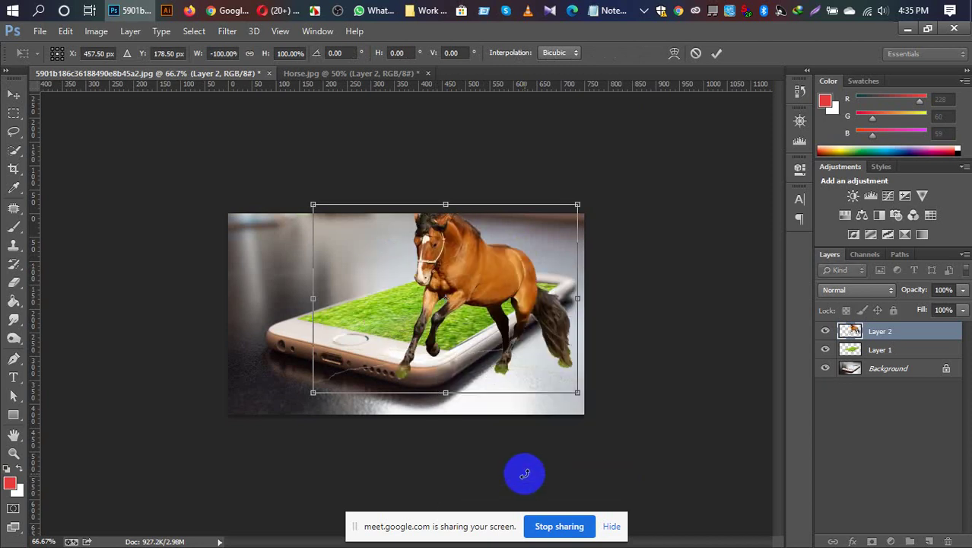
pyautogui.moveTo(504, 285); pyautogui.dragTo(472, 295)
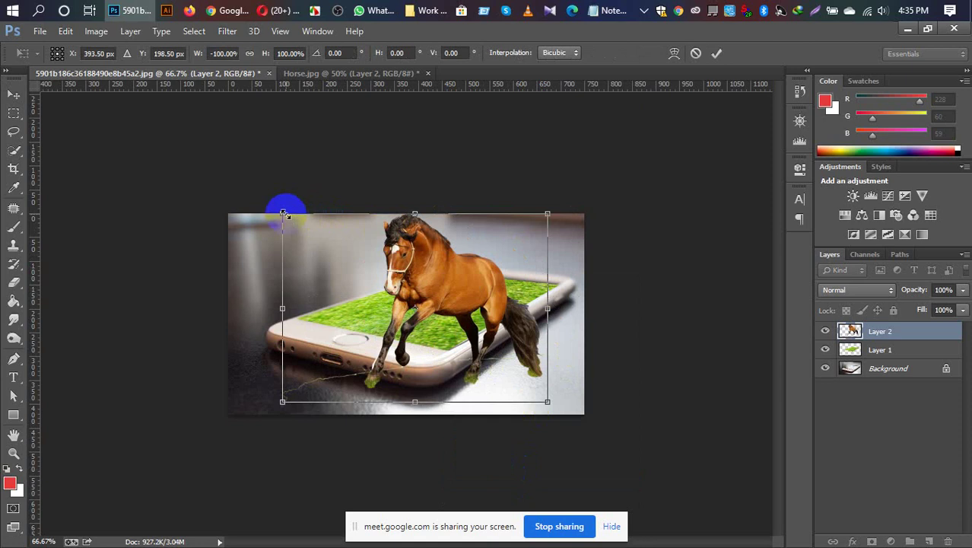
# Scale the flipped horse down to about 75% and move it up onto the phone's grass screen.
pyautogui.moveTo(284, 214); pyautogui.dragTo(312, 234)
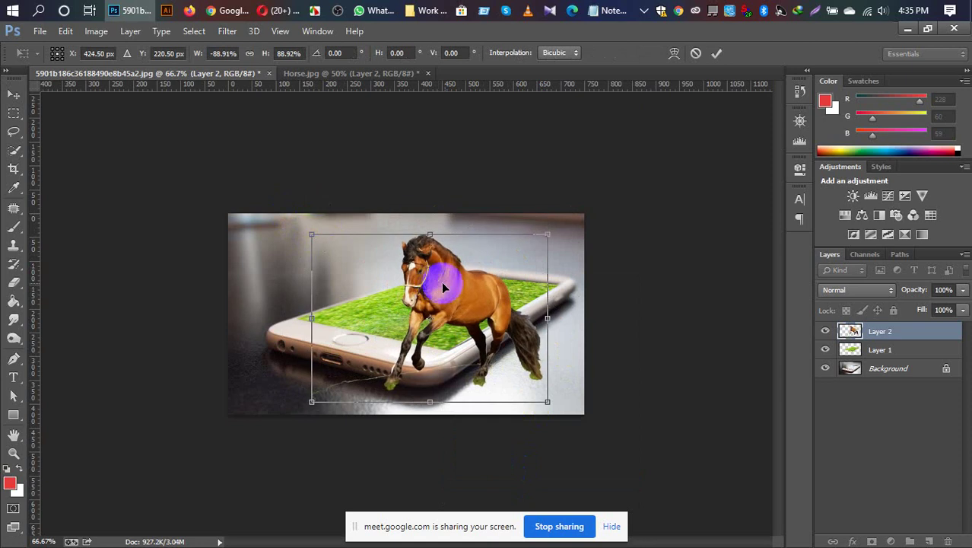
pyautogui.moveTo(443, 287); pyautogui.dragTo(427, 248)
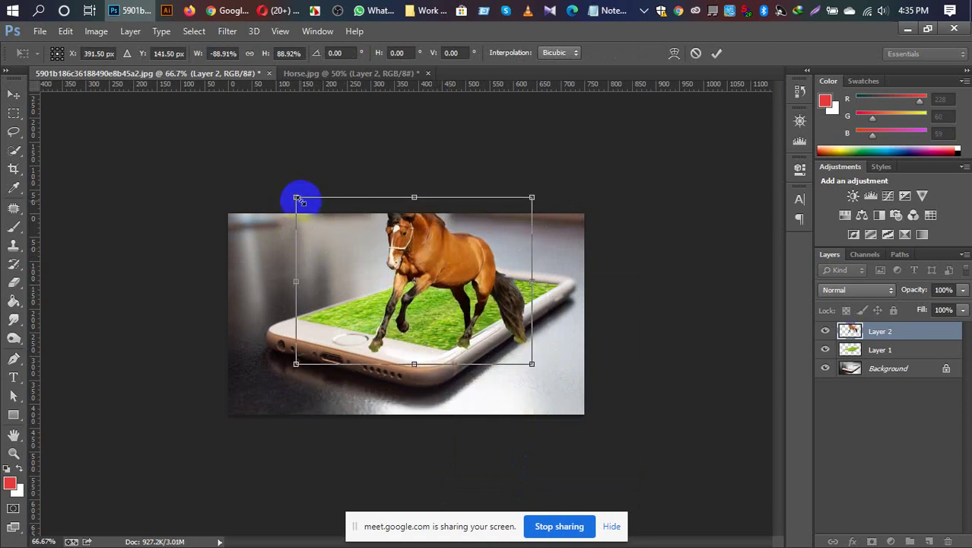
pyautogui.moveTo(298, 199); pyautogui.dragTo(333, 223)
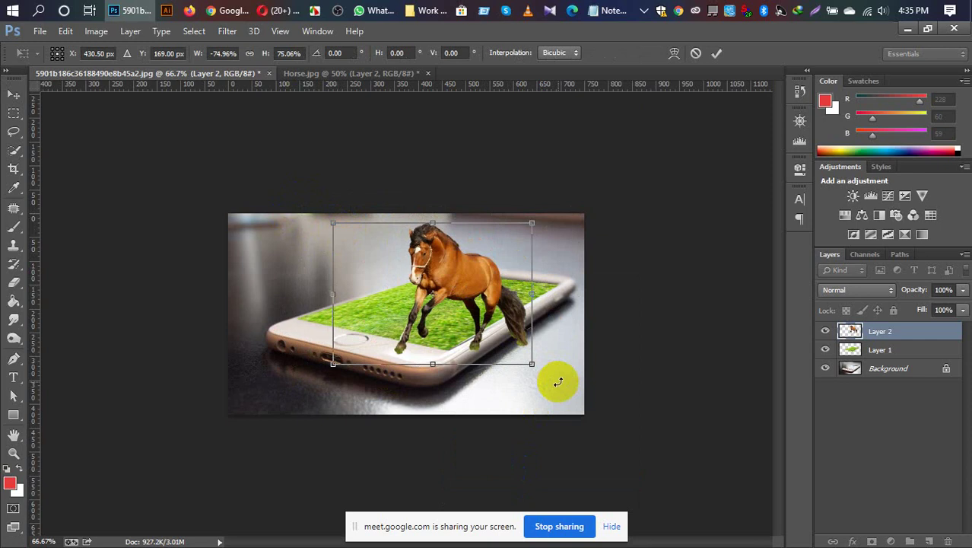
# Rotate the horse about -8.35°, reduce it further to about 68%, and fit its hooves on the grass screen.
pyautogui.moveTo(558, 382); pyautogui.dragTo(561, 357)
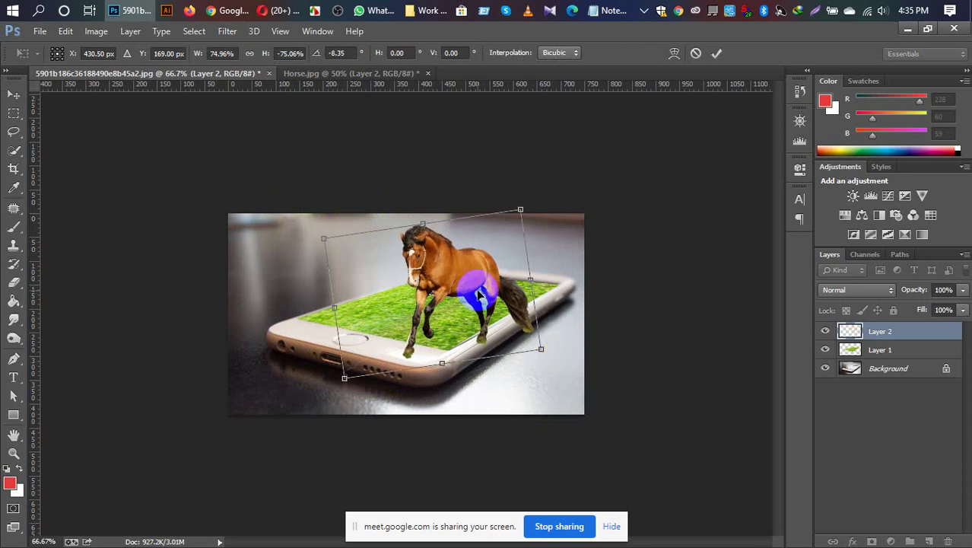
pyautogui.moveTo(472, 290); pyautogui.dragTo(461, 264)
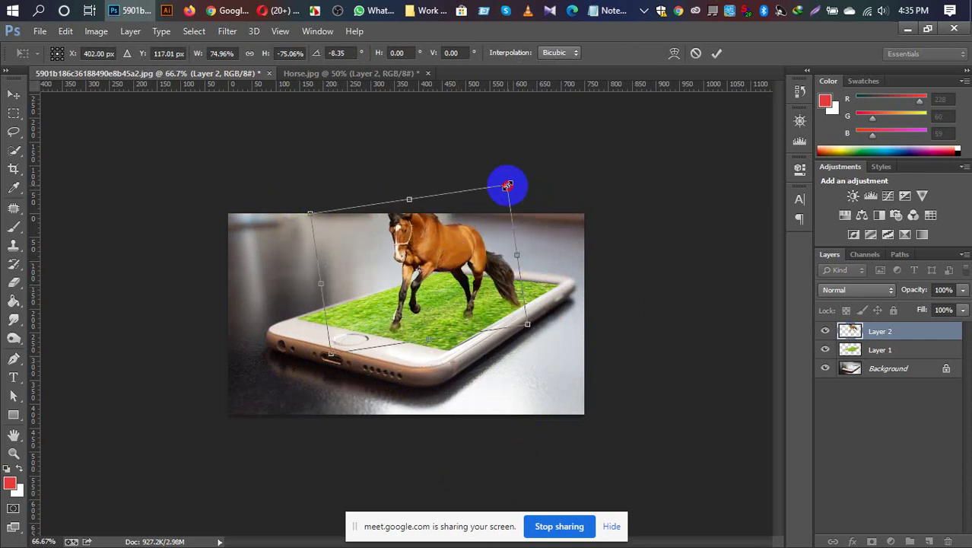
pyautogui.moveTo(507, 185); pyautogui.dragTo(502, 214)
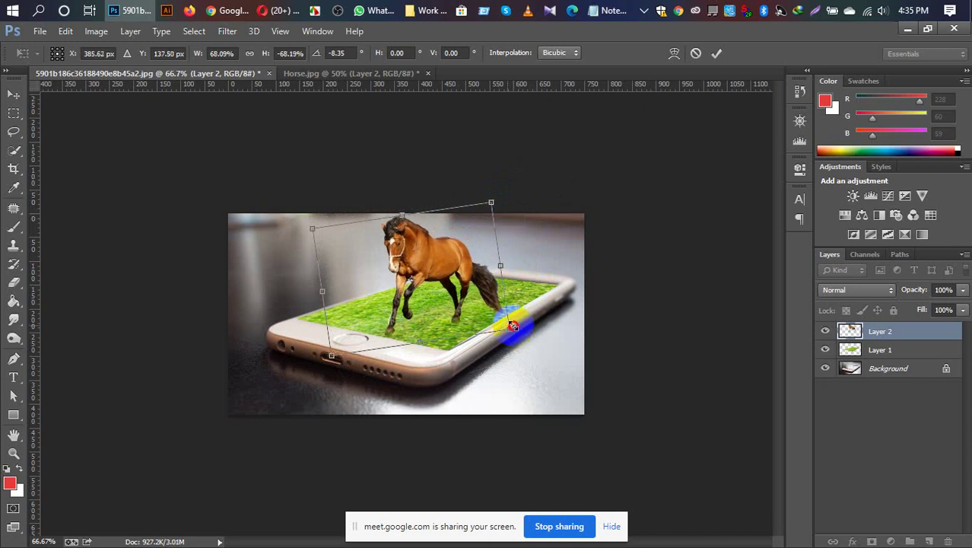
pyautogui.moveTo(513, 326); pyautogui.dragTo(518, 327)
pyautogui.press('Return')
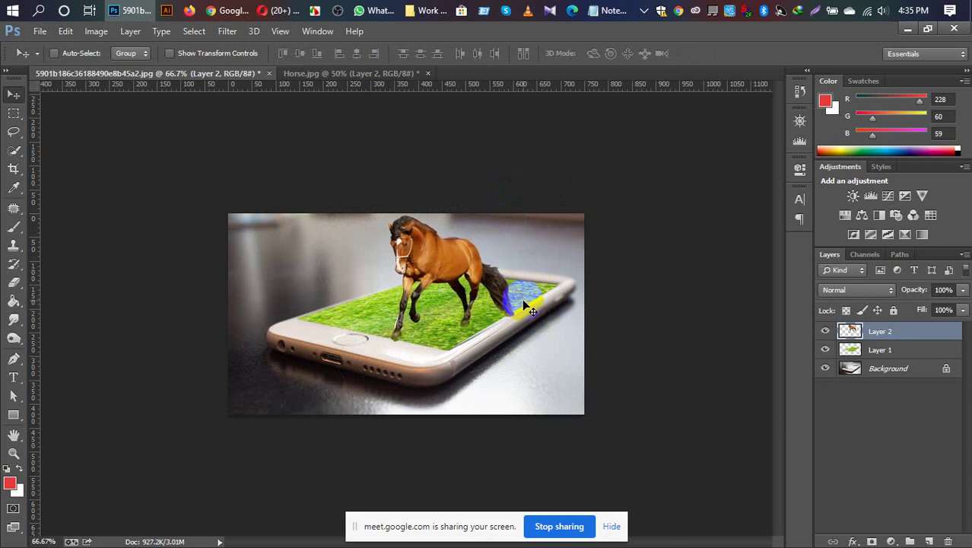
# Reposition the horse on the grass, nudging it down to Y 146.50 px, and shrink it slightly.
pyautogui.moveTo(447, 268); pyautogui.dragTo(436, 265)
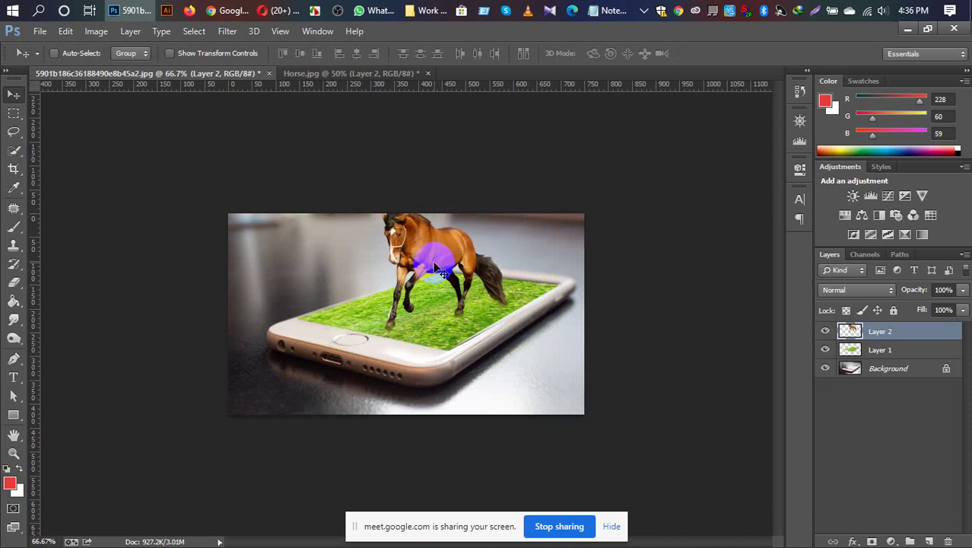
pyautogui.hotkey('ctrl', 't')
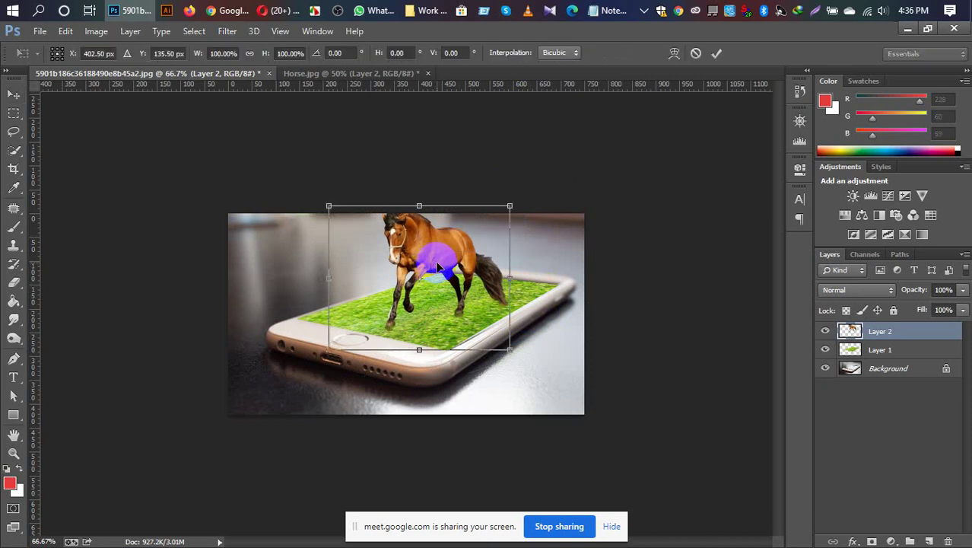
pyautogui.press('Down')
pyautogui.press('Down')
pyautogui.press('Down')
pyautogui.press('Down')
pyautogui.press('Down')
pyautogui.press('Down')
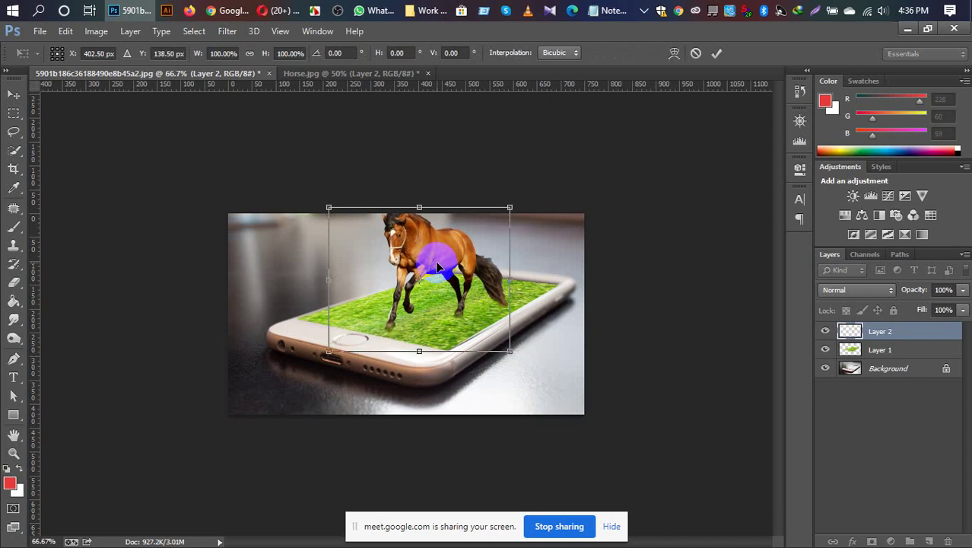
pyautogui.press('Down')
pyautogui.press('Down')
pyautogui.press('Down')
pyautogui.press('Down')
pyautogui.press('Down')
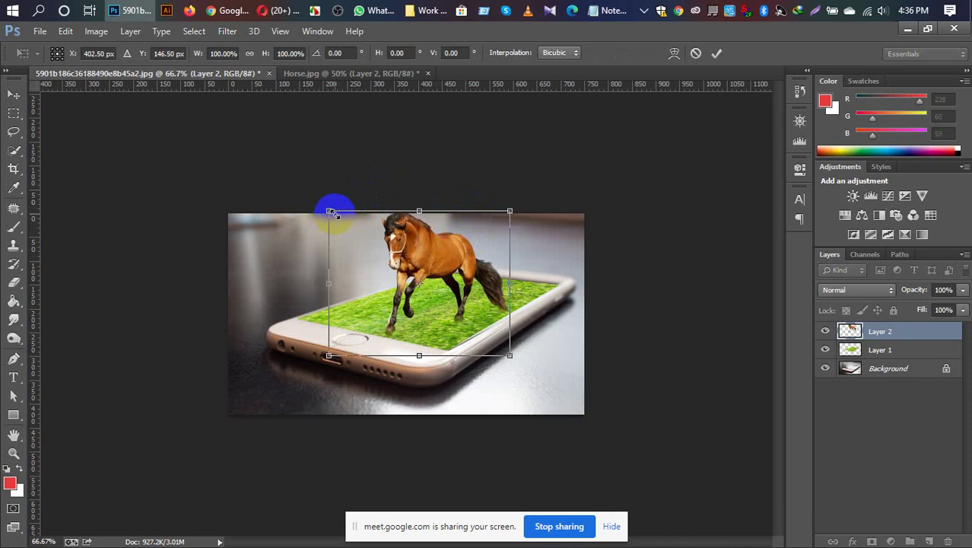
pyautogui.moveTo(332, 213); pyautogui.dragTo(342, 217)
pyautogui.press('Return')
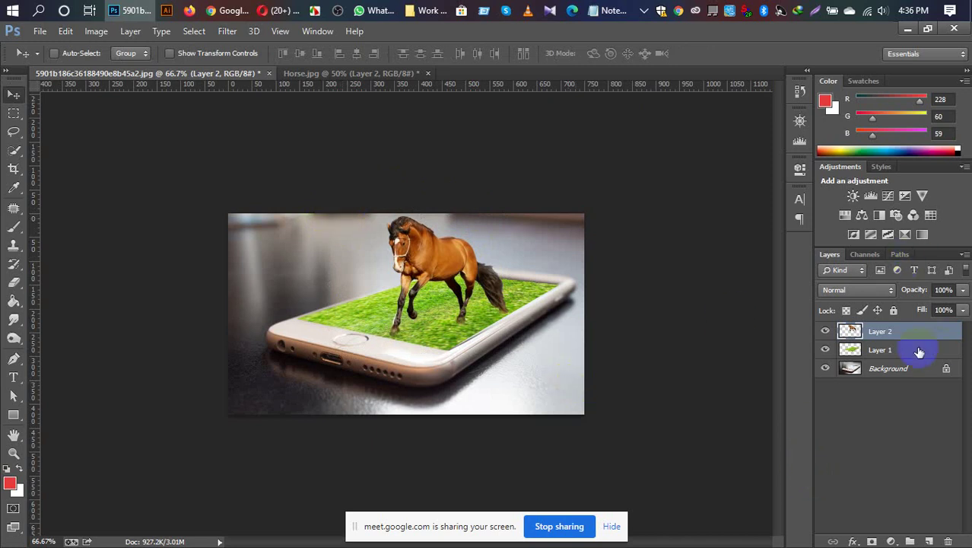
# Duplicate the Background layer and select the horse layer, Layer 2.
pyautogui.click(881, 374)
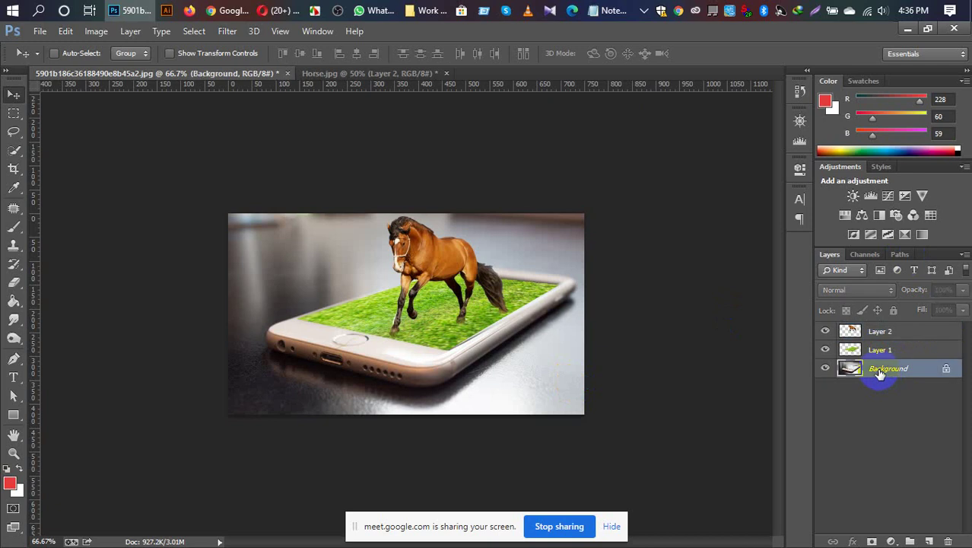
pyautogui.hotkey('ctrl', 'j')
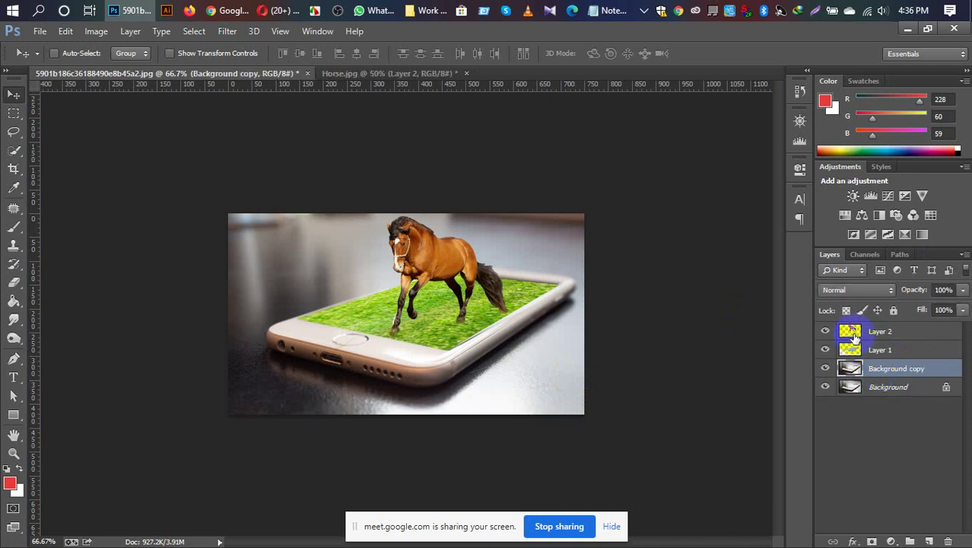
pyautogui.click(854, 336)
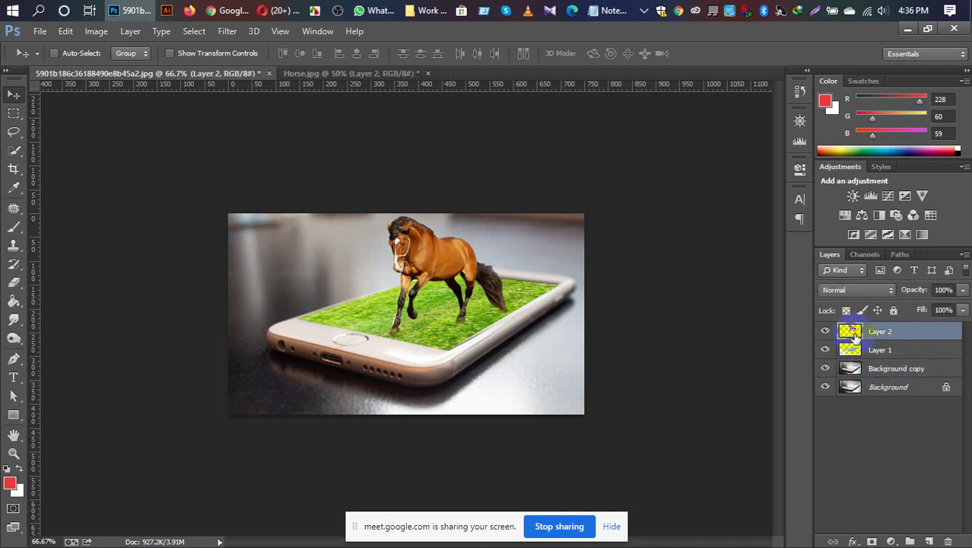
# Merge Layer 2, Layer 1 and Background copy into a single layer above the Background.
pyautogui.keyDown('shift'); pyautogui.click(902, 373); pyautogui.keyUp('shift')
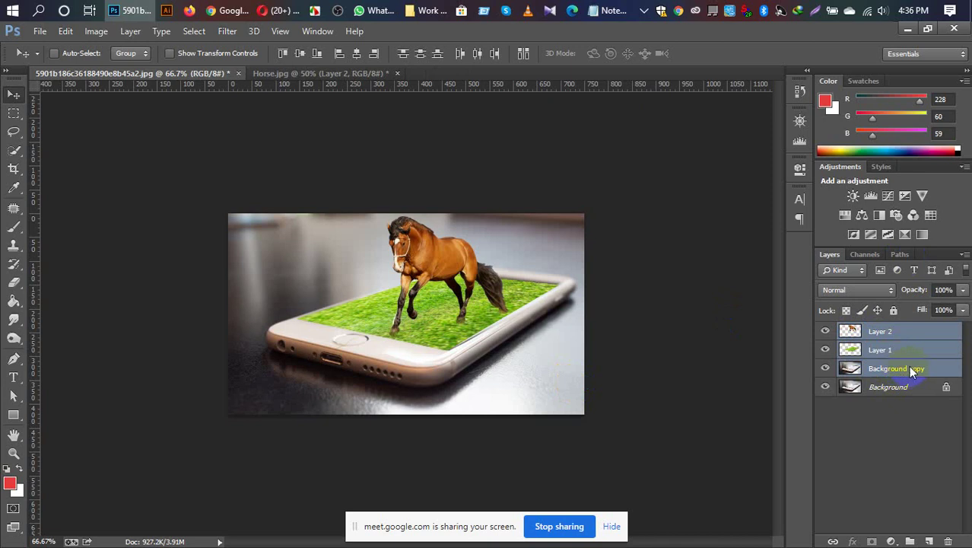
pyautogui.hotkey('ctrl', 'e')
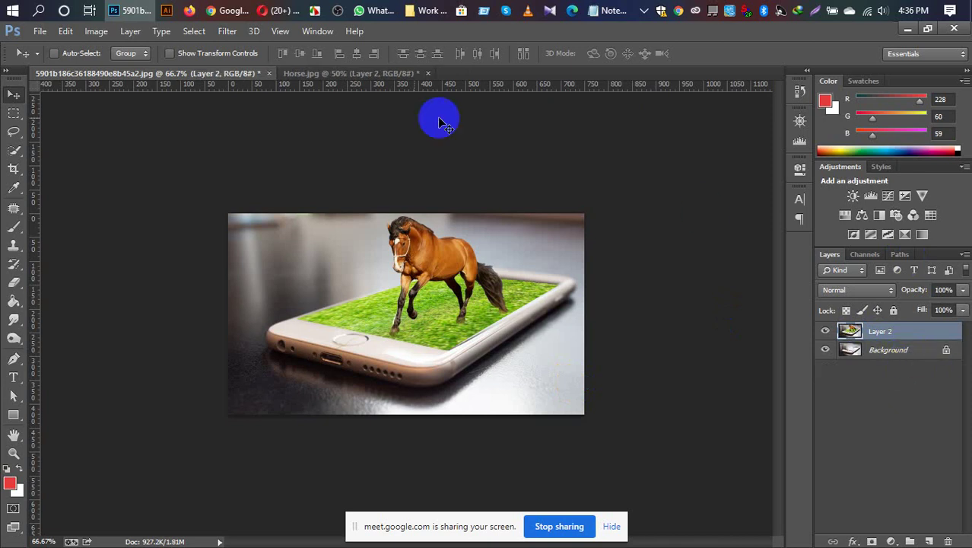
# Start a Shadows/Highlights adjustment on the merged layer with shadows Amount 50%, Tonal Width 37% and Radius 86 px.
pyautogui.click(97, 32)
pyautogui.moveTo(117, 73)
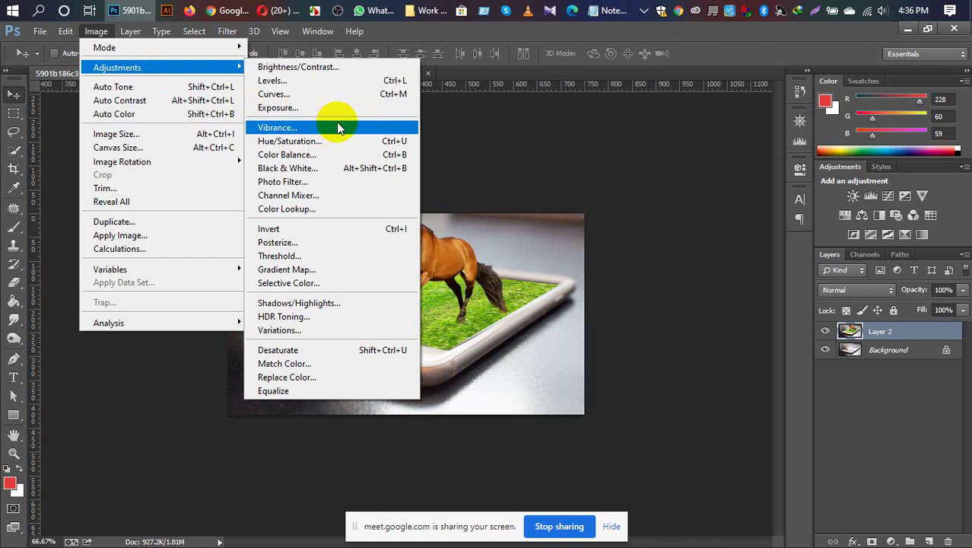
pyautogui.click(350, 303)
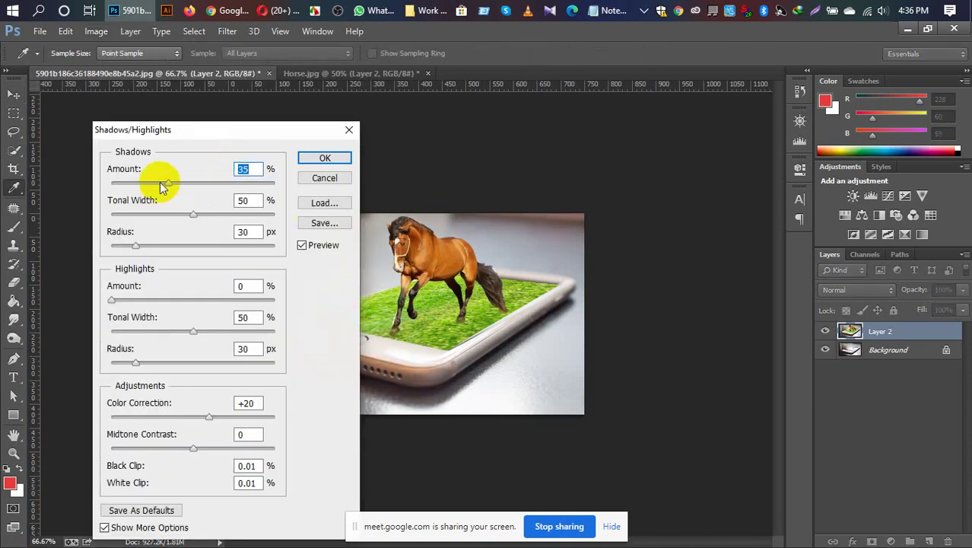
pyautogui.moveTo(169, 185); pyautogui.dragTo(173, 222)
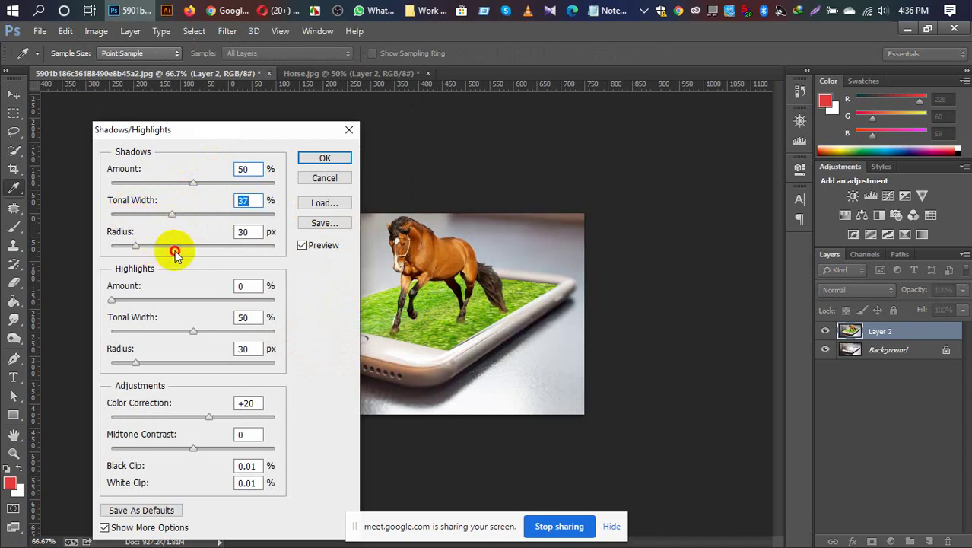
pyautogui.click(155, 248)
pyautogui.moveTo(134, 245); pyautogui.dragTo(181, 249)
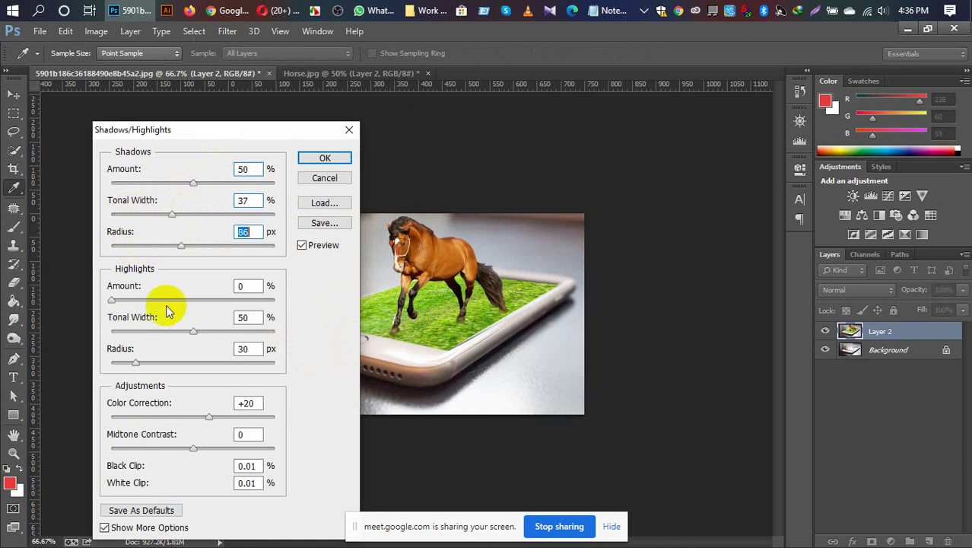
# Set the highlights in Shadows/Highlights to Amount 18%, Tonal Width 45% and Radius 48 px.
pyautogui.moveTo(112, 303); pyautogui.dragTo(141, 303)
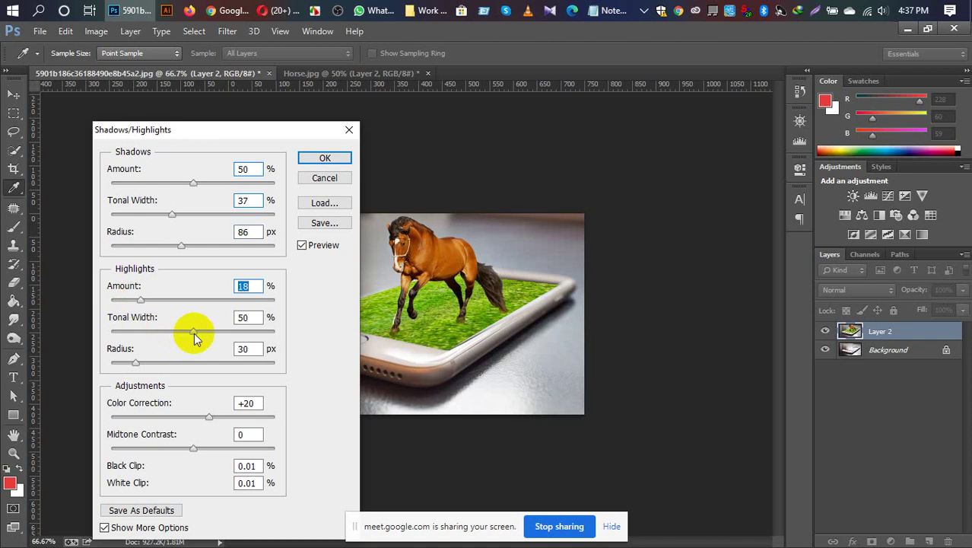
pyautogui.moveTo(194, 333); pyautogui.dragTo(185, 333)
pyautogui.moveTo(137, 363); pyautogui.dragTo(150, 363)
pyautogui.moveTo(204, 135); pyautogui.dragTo(203, 84)
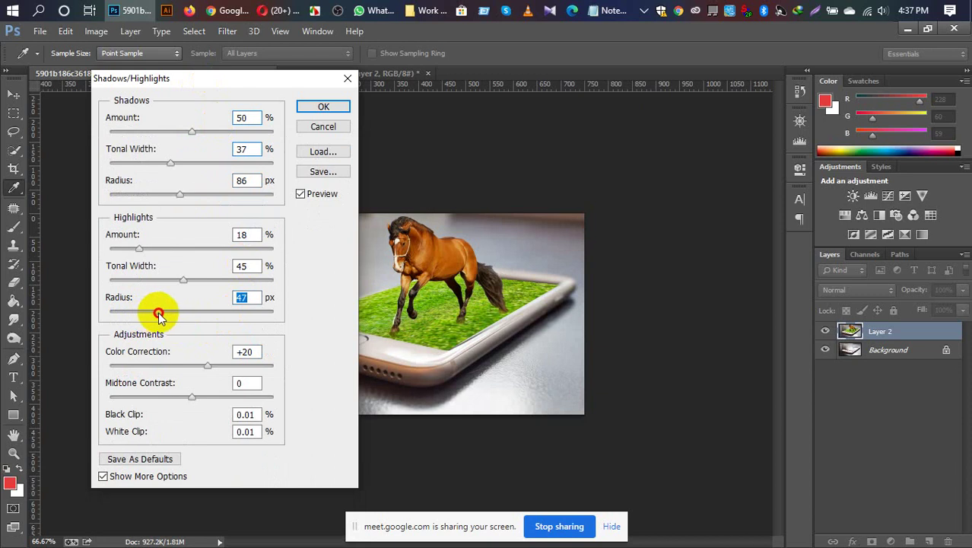
pyautogui.moveTo(149, 312); pyautogui.dragTo(151, 313)
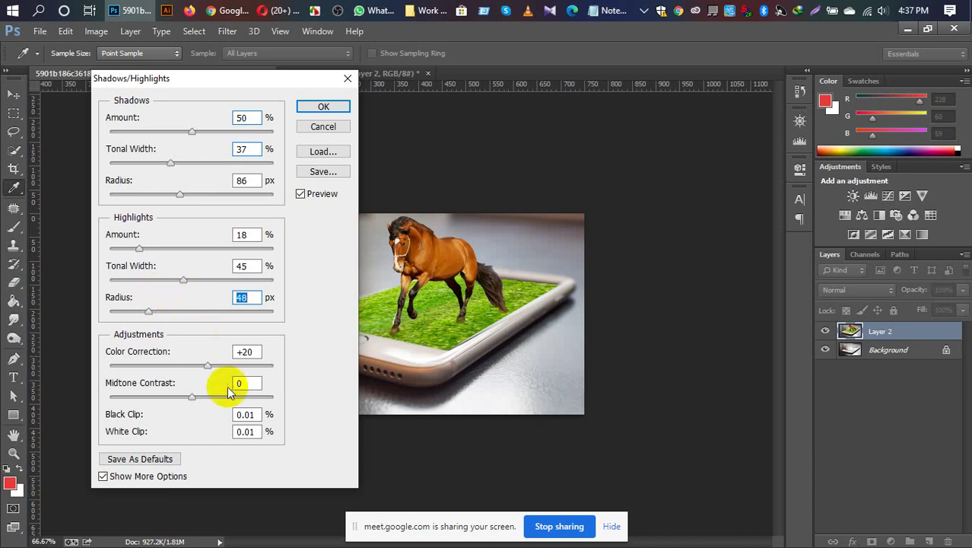
# Reduce Color Correction to +8 and apply the Shadows/Highlights adjustment.
pyautogui.press('Down')
pyautogui.press('Down')
pyautogui.moveTo(207, 368); pyautogui.dragTo(198, 367)
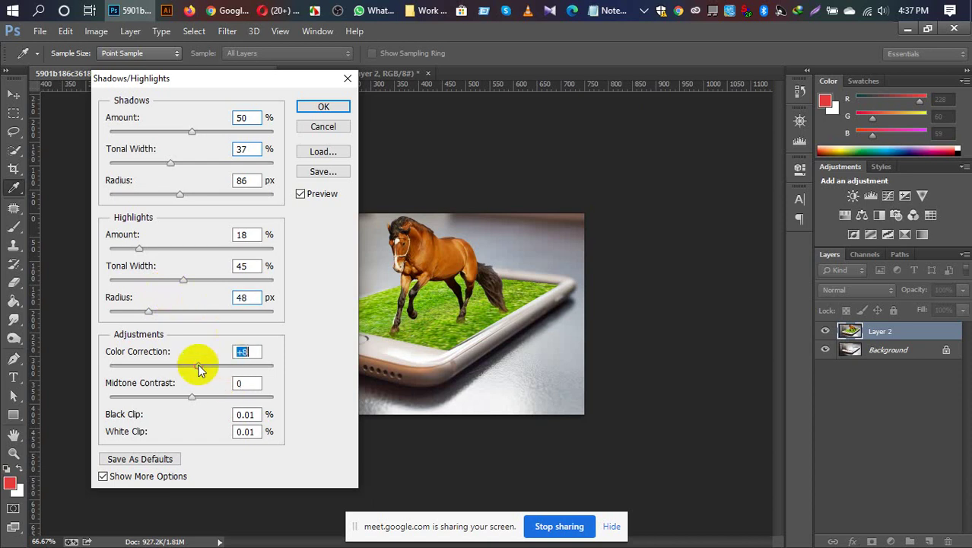
pyautogui.click(322, 107)
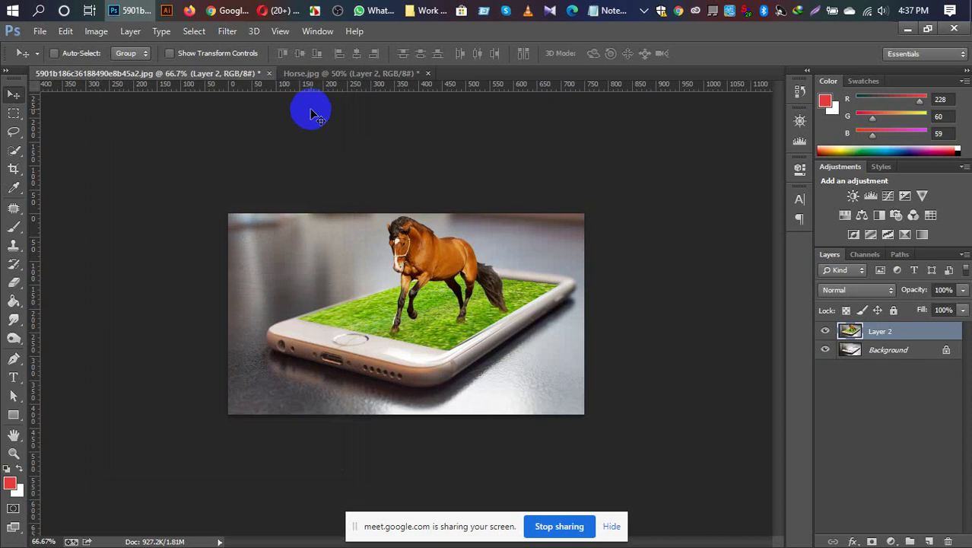
pyautogui.hotkey('ctrl', 'm')
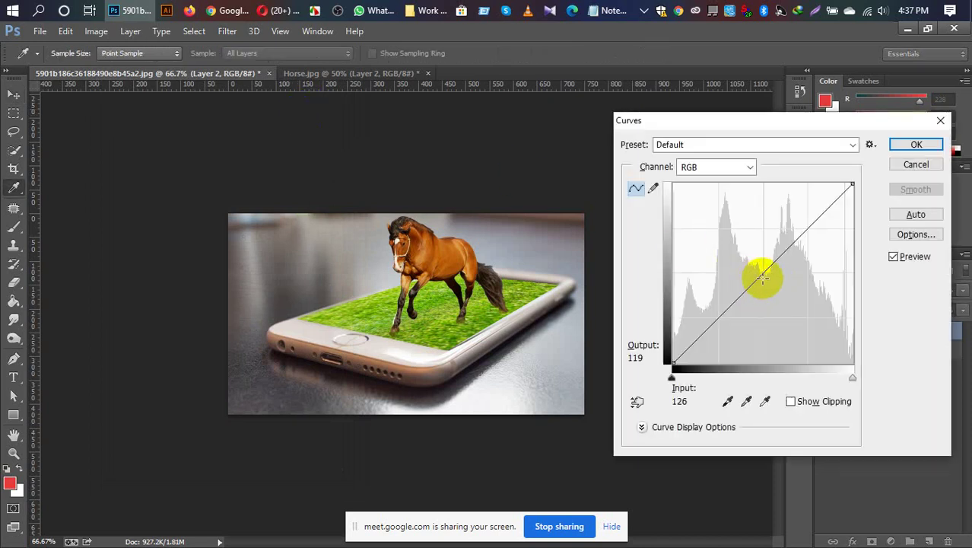
pyautogui.moveTo(760, 279); pyautogui.dragTo(751, 274)
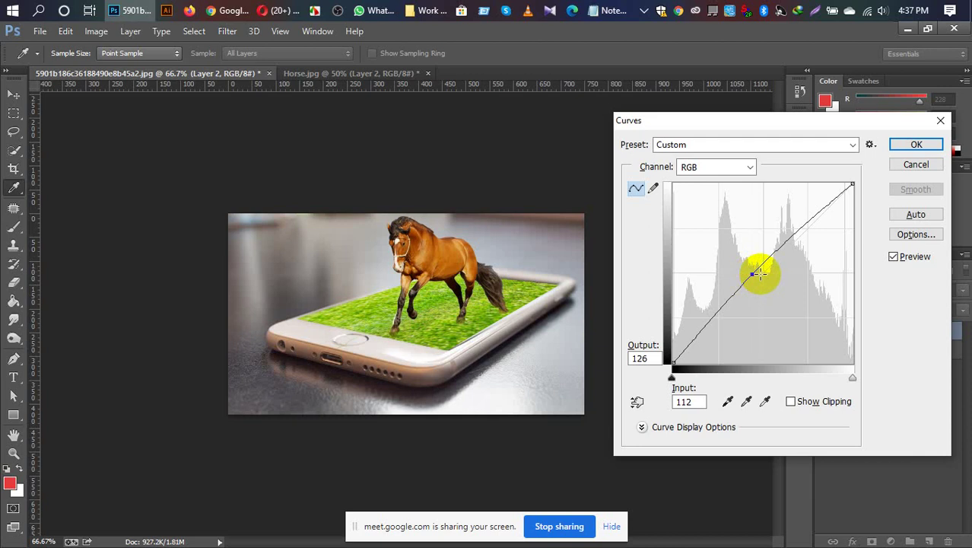
pyautogui.moveTo(755, 268); pyautogui.dragTo(774, 296)
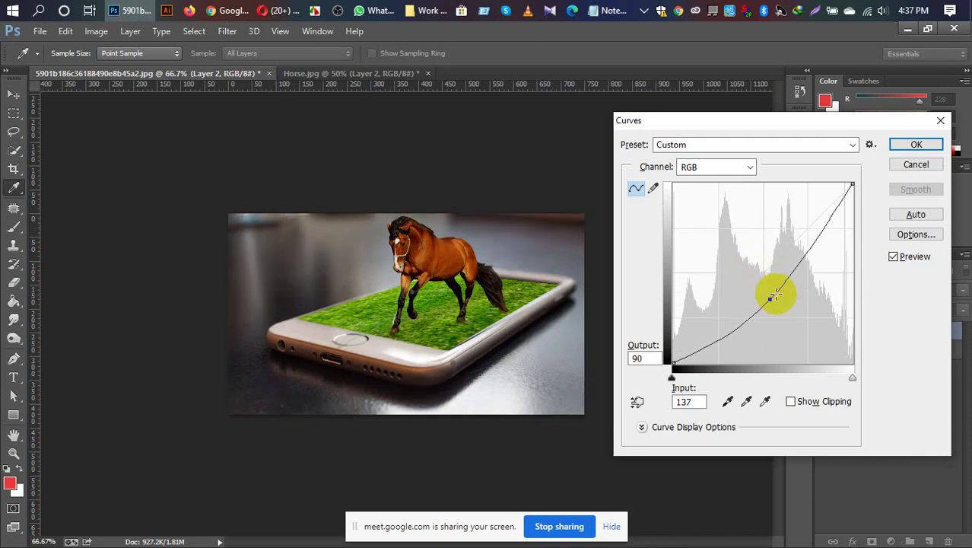
pyautogui.moveTo(774, 295); pyautogui.dragTo(773, 280)
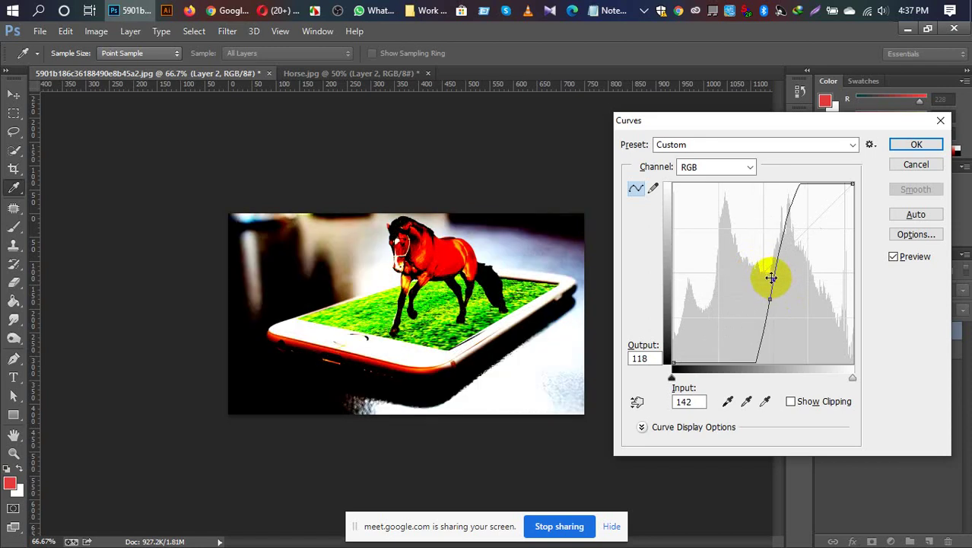
pyautogui.moveTo(777, 211); pyautogui.dragTo(793, 253)
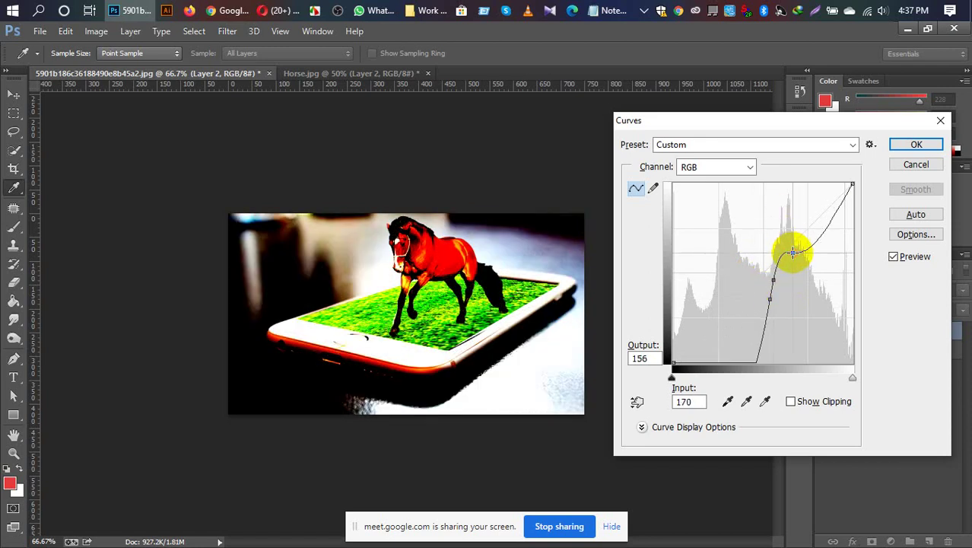
pyautogui.moveTo(767, 319); pyautogui.dragTo(756, 302)
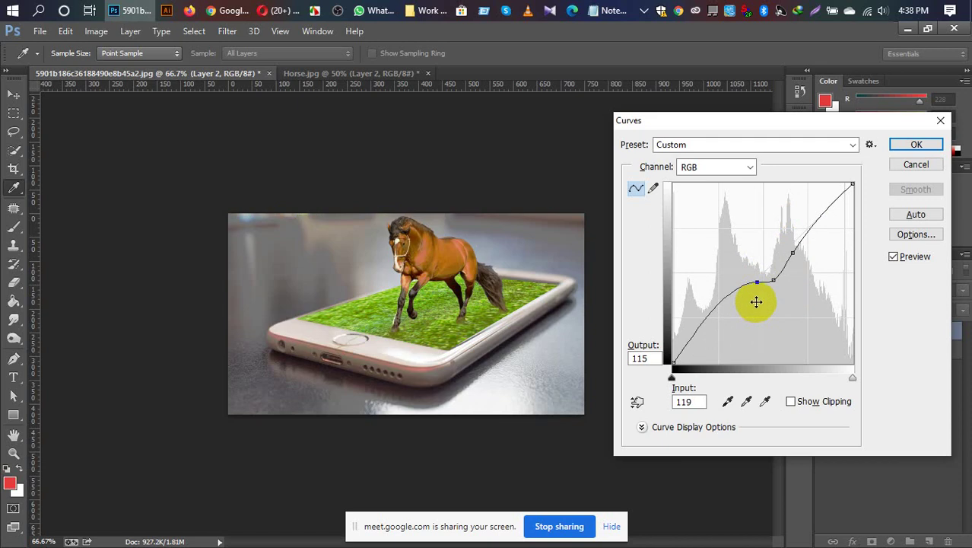
pyautogui.click(942, 124)
# Brighten the merged layer's midtones with an RGB Curves point at Input 110, Output 128, and apply it.
pyautogui.hotkey('ctrl', 'm')
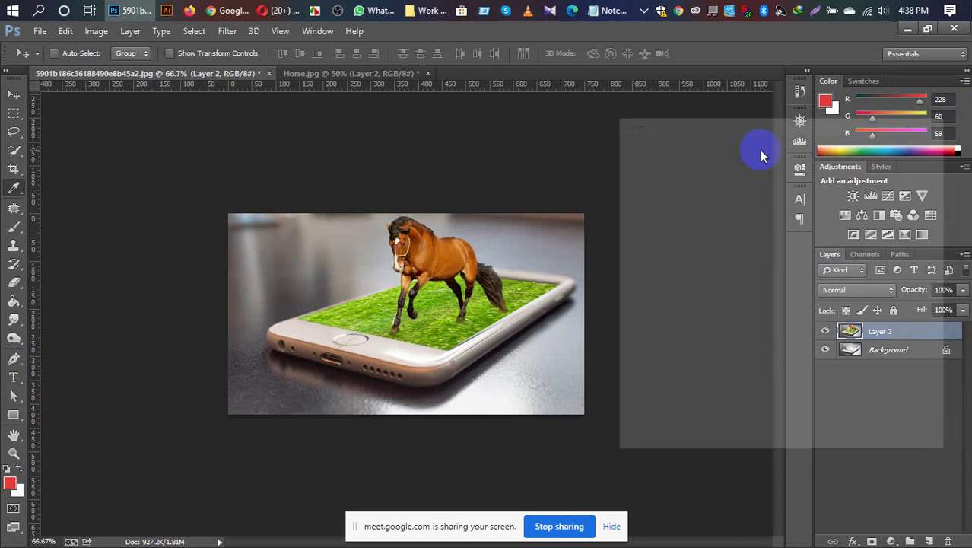
pyautogui.moveTo(756, 279); pyautogui.dragTo(751, 273)
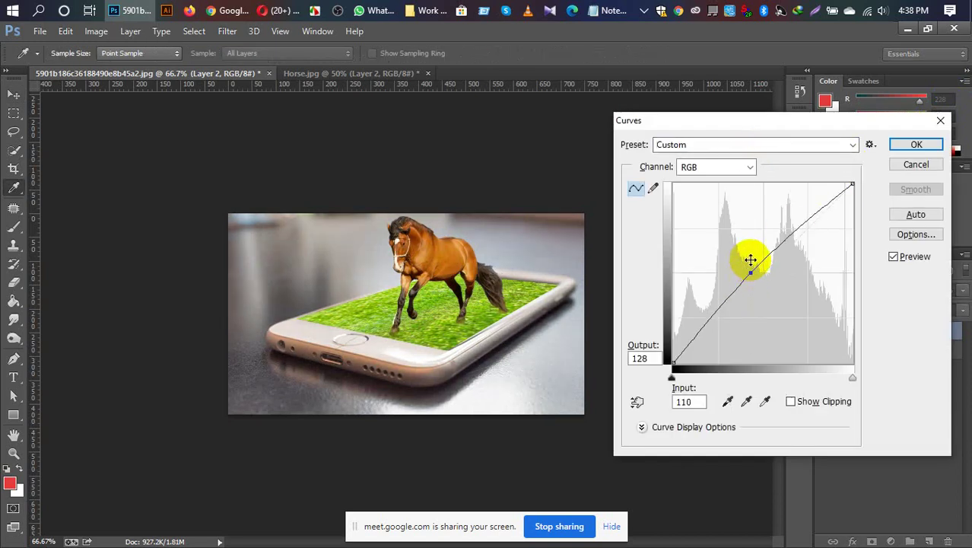
pyautogui.click(916, 145)
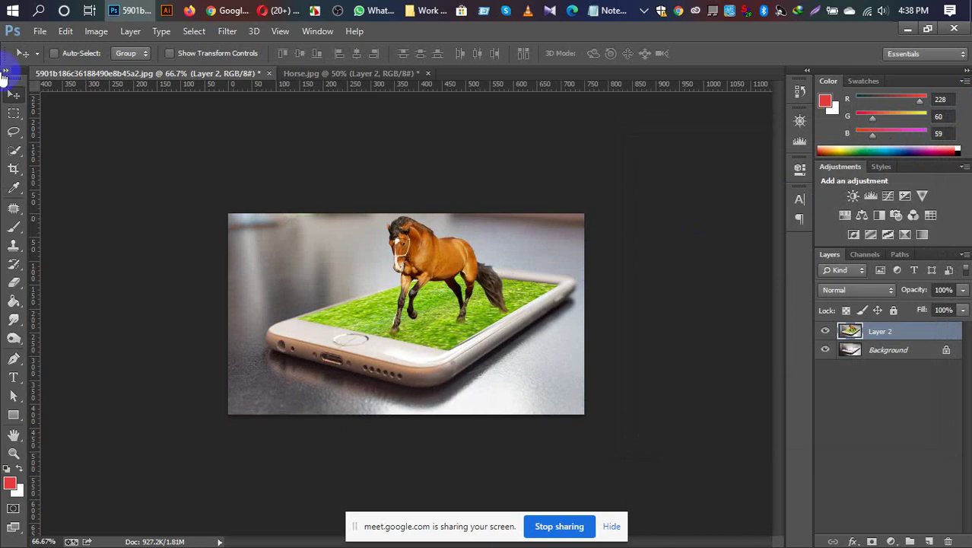
pyautogui.click(405, 77)
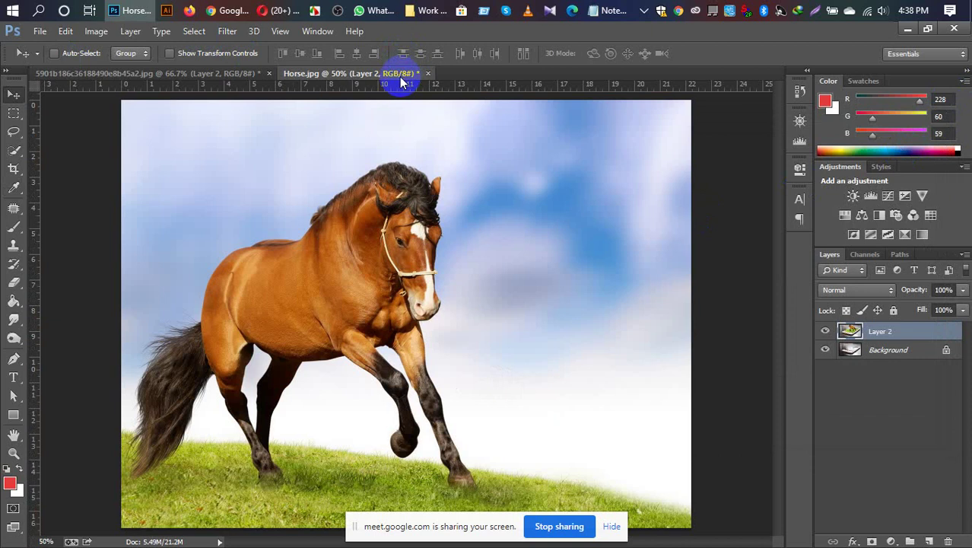
pyautogui.click(167, 75)
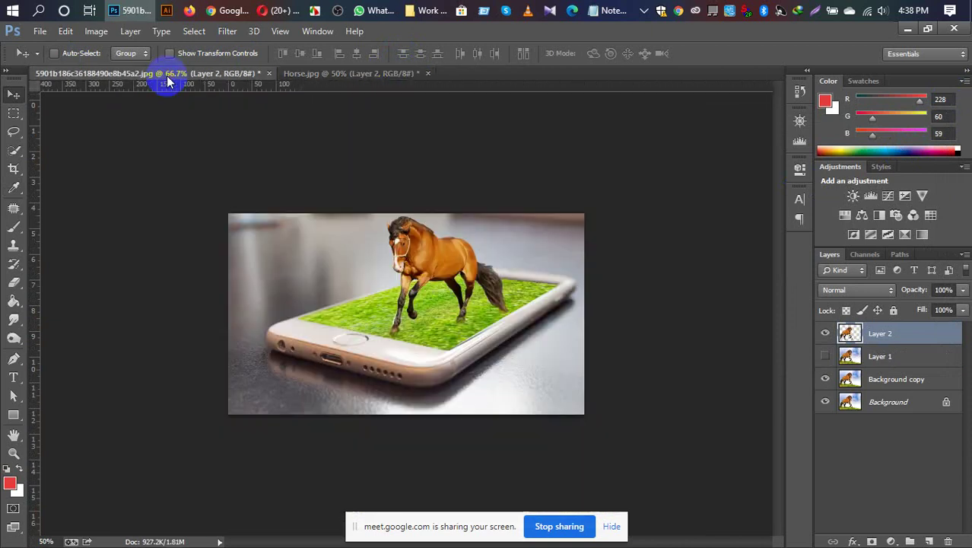
# Stop sharing the screen, switch to the Google Meet call, and check its chat and participant list.
pyautogui.click(576, 527)
pyautogui.click(211, 6)
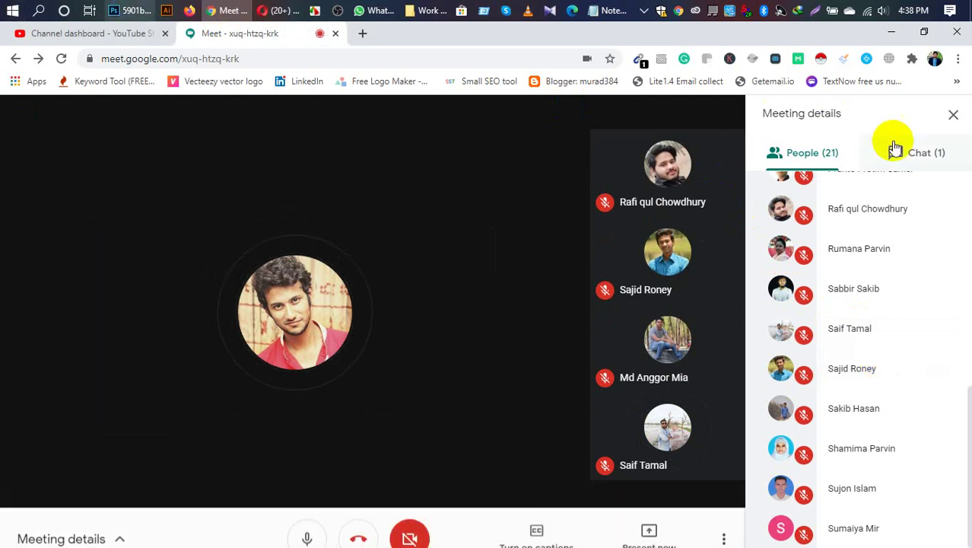
pyautogui.click(920, 153)
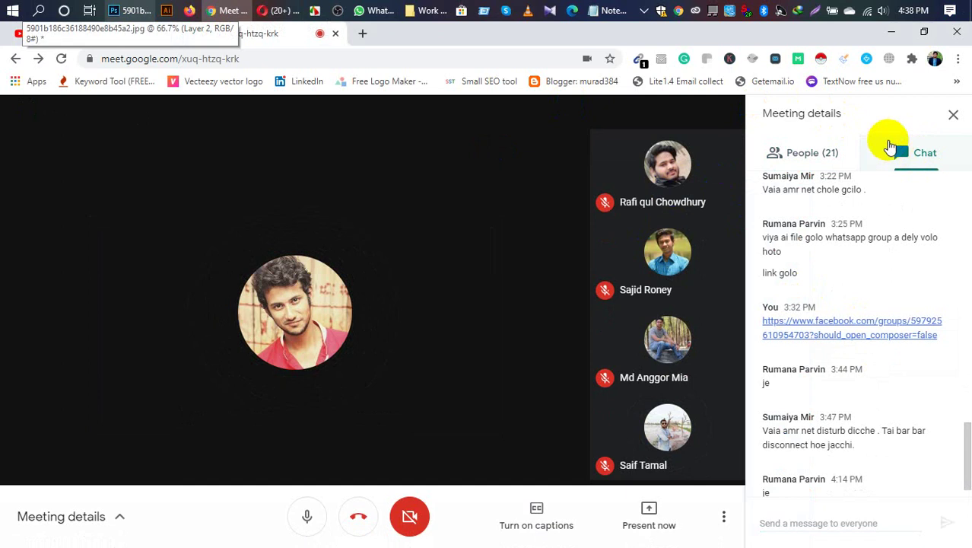
pyautogui.click(823, 154)
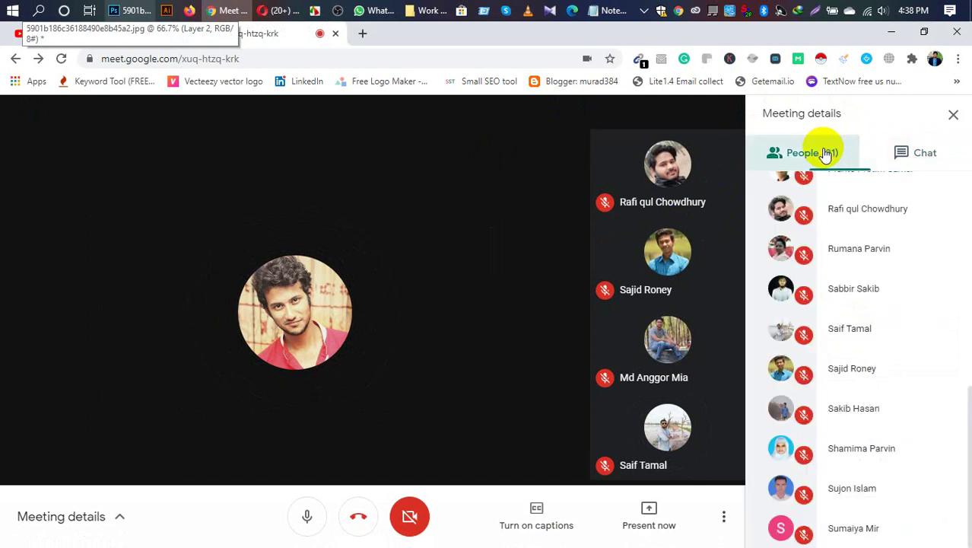
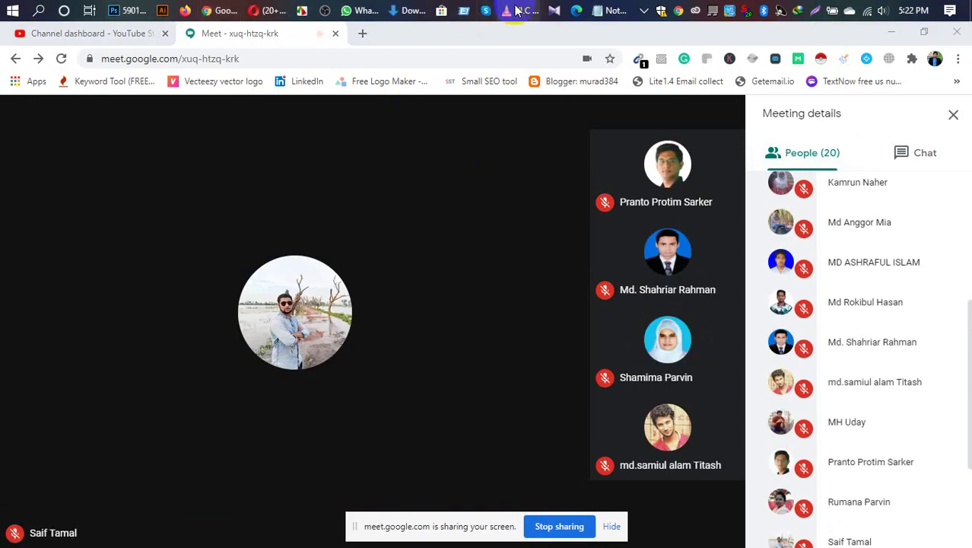
# Switch to the Photoshop tutorial video in VLC media player and show it full screen.
pyautogui.moveTo(518, 11)
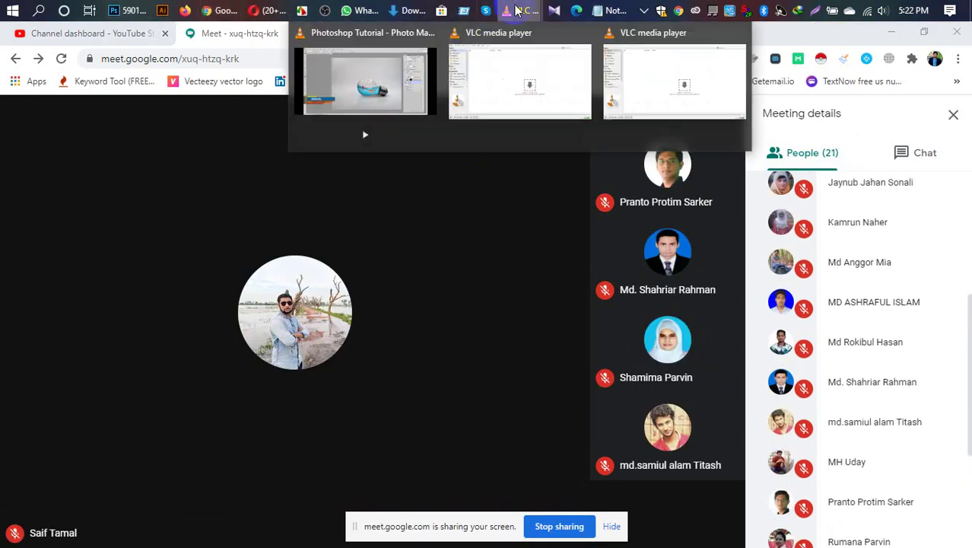
pyautogui.click(391, 70)
pyautogui.doubleClick(391, 70)
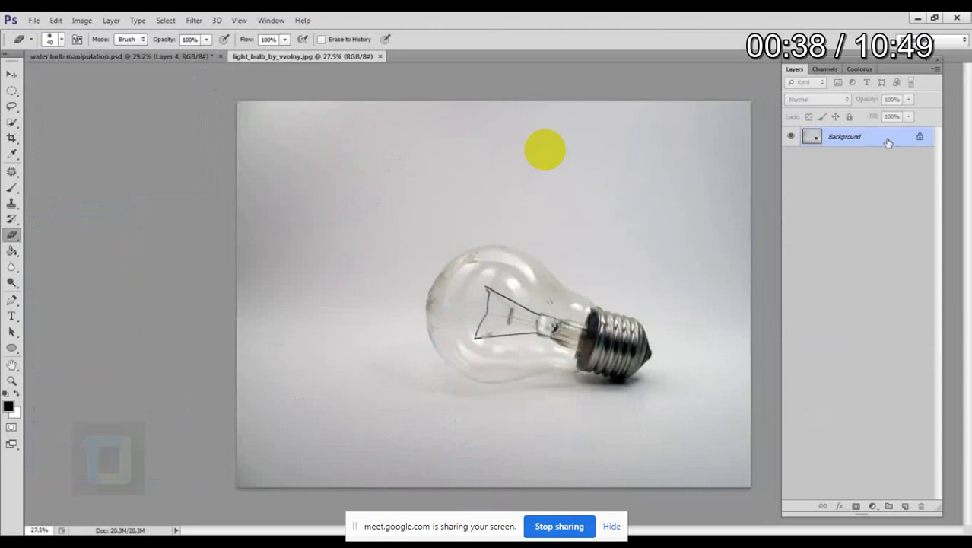
# Convert the light bulb photo's locked Background into Layer 0 and duplicate that layer.
pyautogui.doubleClick(845, 136)
pyautogui.click(589, 182)
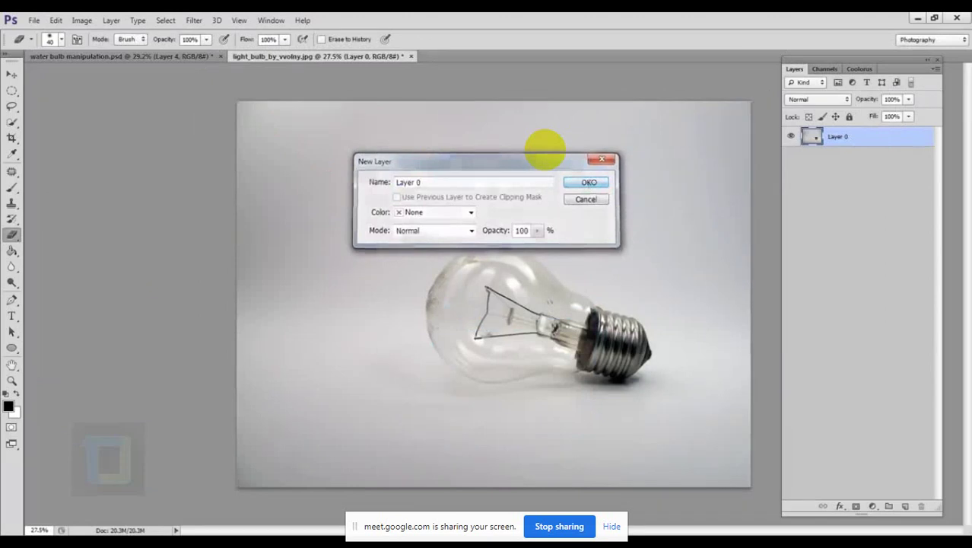
pyautogui.click(591, 183)
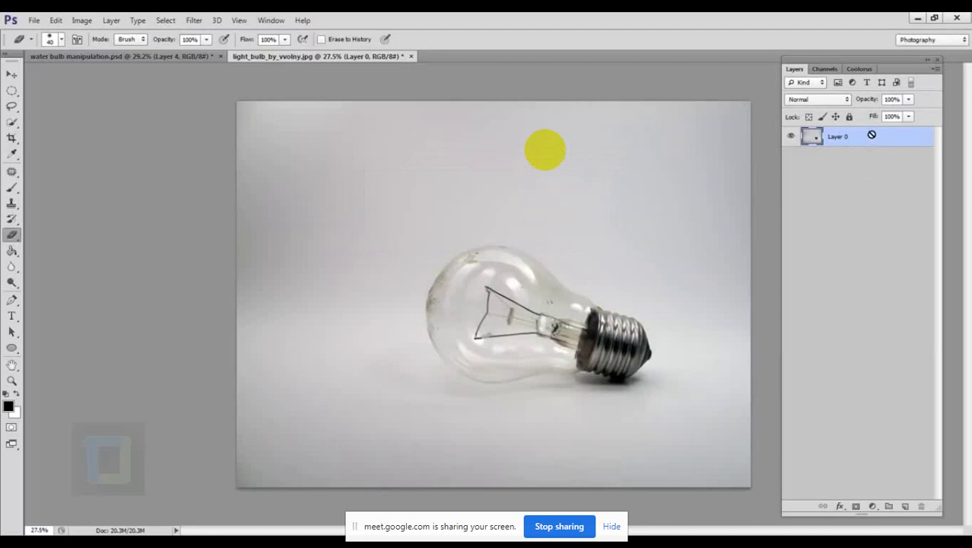
pyautogui.hotkey('ctrl', 'j')
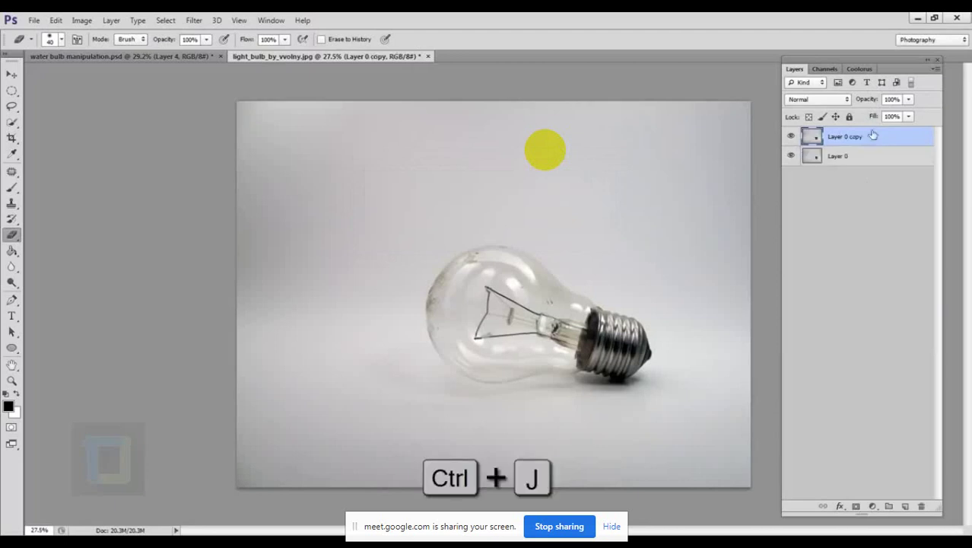
# Rename the original bulb layer, Layer 0, as backup and make Layer 0 copy the active layer.
pyautogui.click(844, 160)
pyautogui.doubleClick(838, 156)
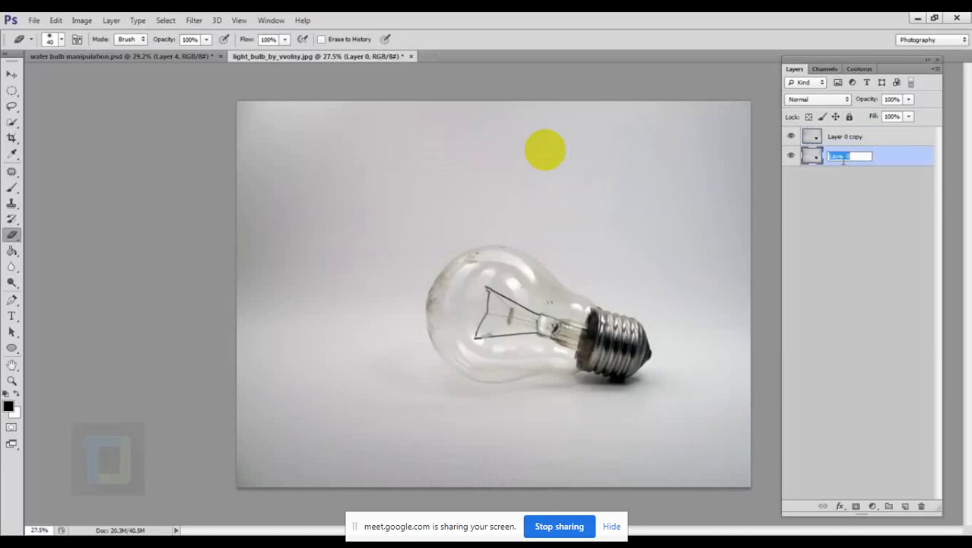
pyautogui.write('backup')
pyautogui.press('Return')
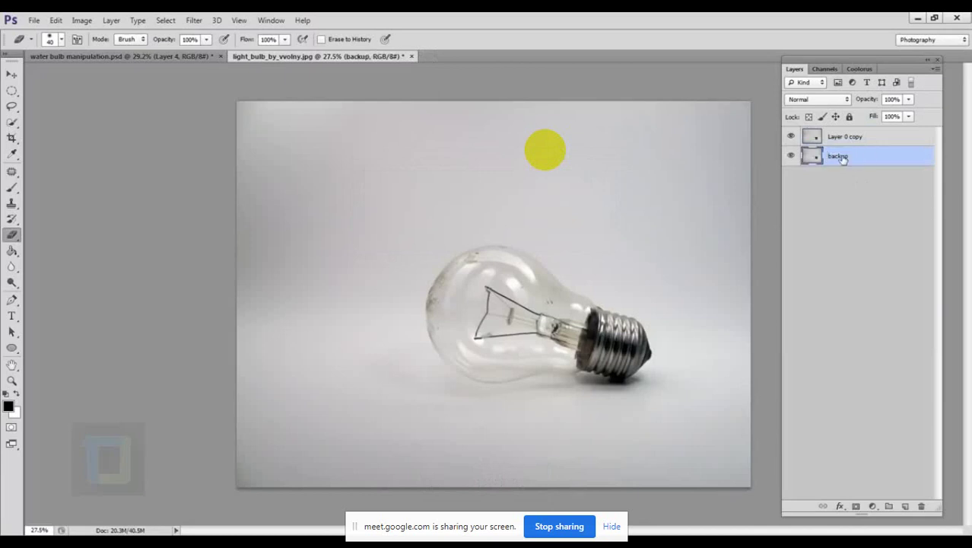
pyautogui.click(834, 138)
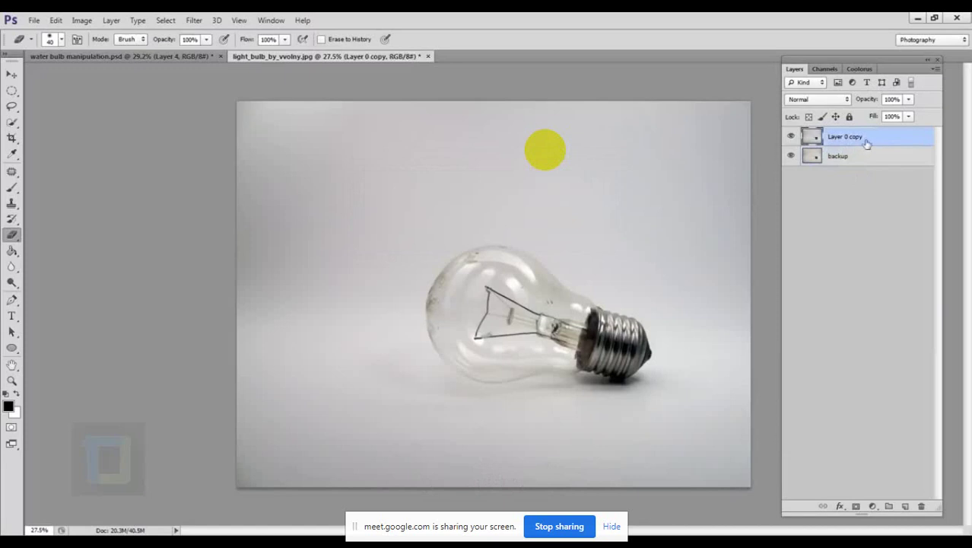
pyautogui.scroll(5, 573, 424)
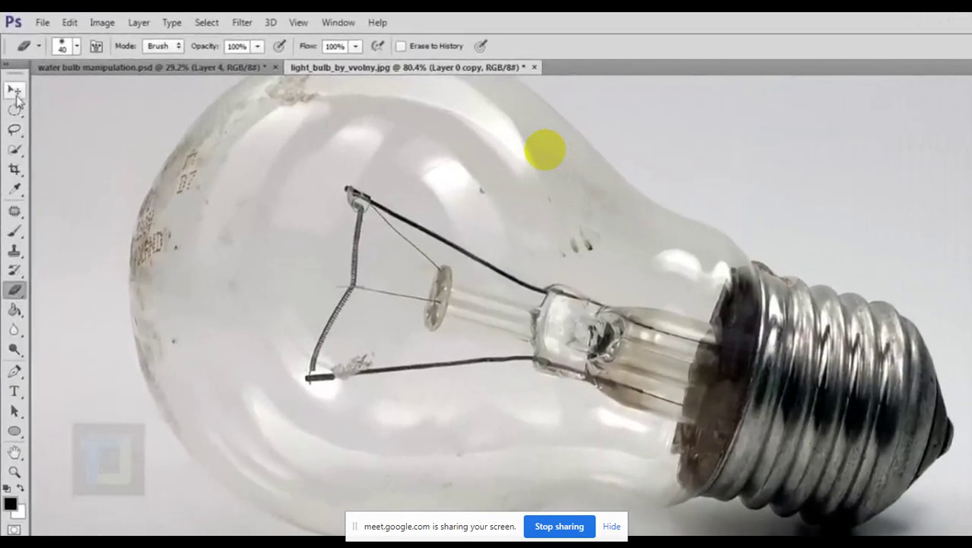
# Draw a freehand Lasso selection around the filament and its support wires inside the bulb.
pyautogui.click(14, 131)
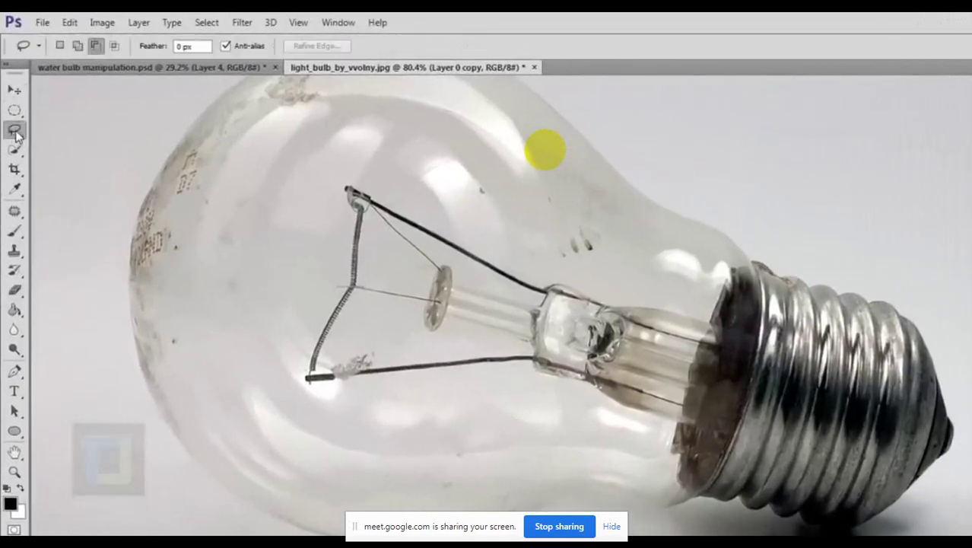
pyautogui.rightClick(15, 133)
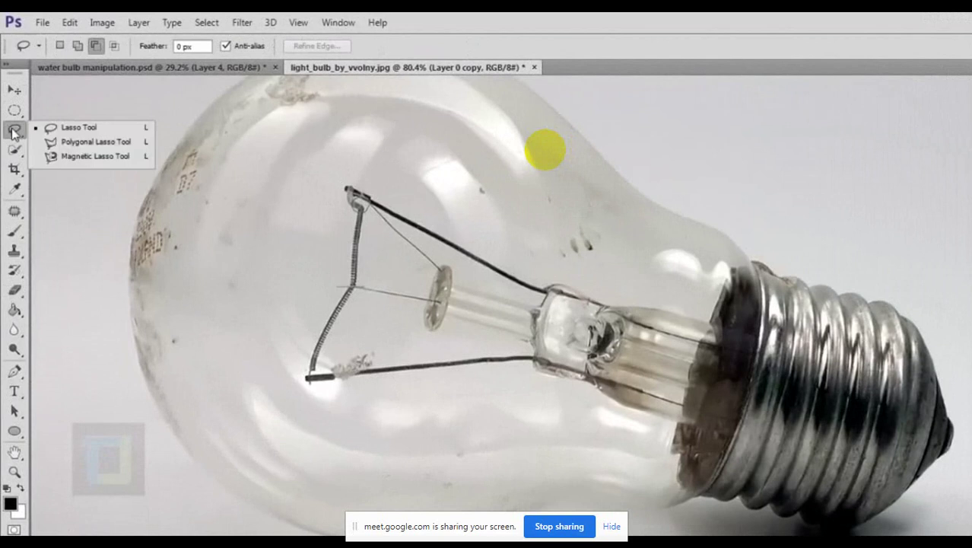
pyautogui.click(55, 130)
pyautogui.moveTo(322, 185); pyautogui.dragTo(337, 174)
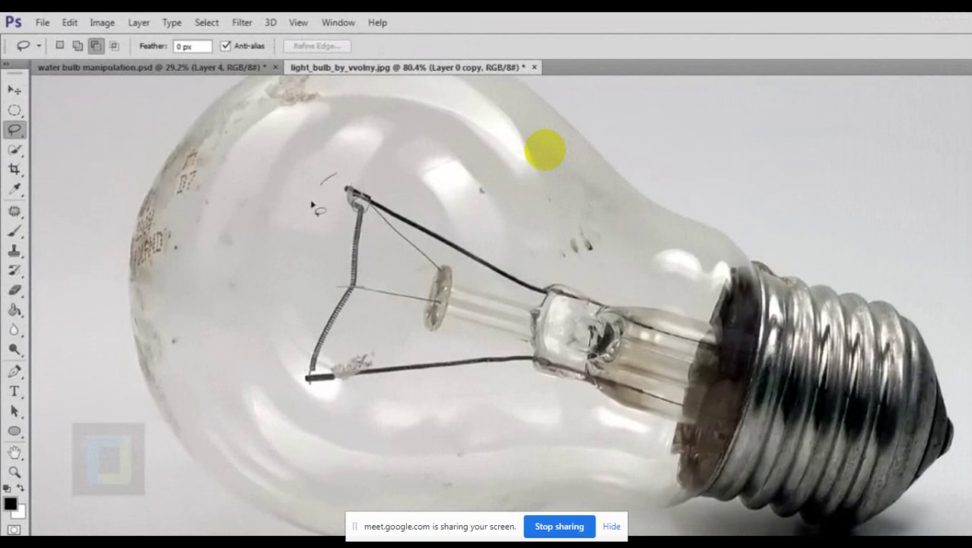
pyautogui.moveTo(312, 204)
pyautogui.mouseDown()
pyautogui.moveTo(277, 304)
pyautogui.moveTo(279, 399)
pyautogui.moveTo(315, 426)
pyautogui.moveTo(386, 423)
pyautogui.moveTo(512, 364)
pyautogui.moveTo(546, 275)
pyautogui.moveTo(530, 226)
pyautogui.moveTo(430, 185)
pyautogui.moveTo(332, 184)
pyautogui.mouseUp()
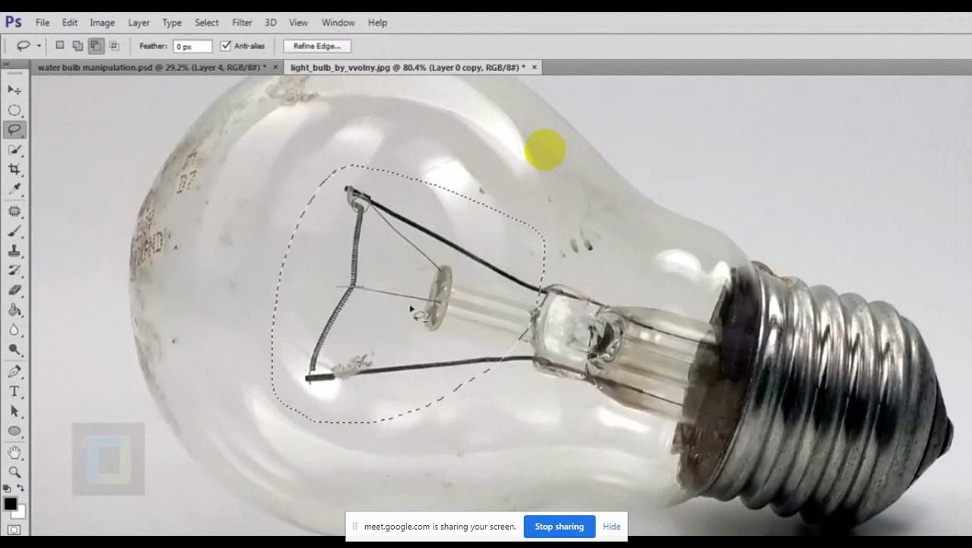
# Remove the selected filament with a Content-Aware fill and clear the selection.
pyautogui.click(70, 22)
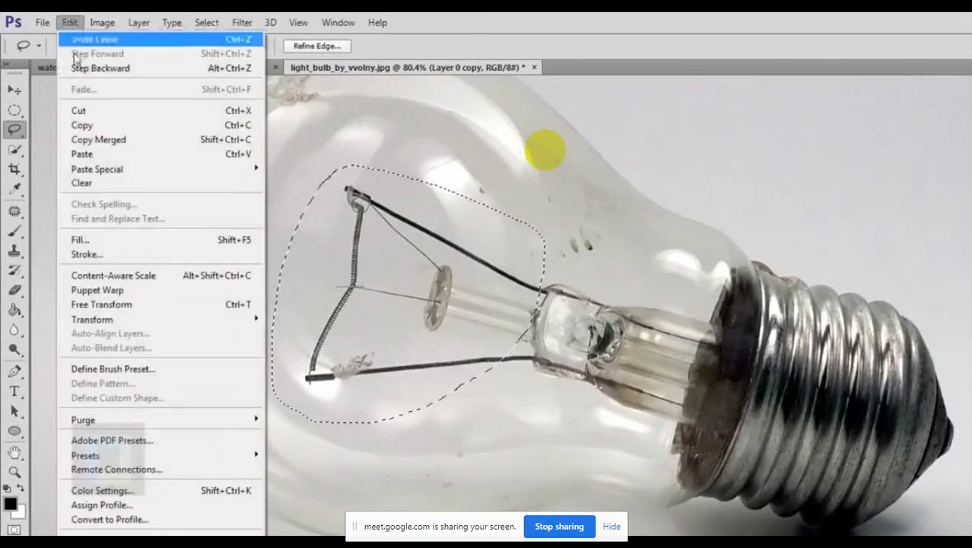
pyautogui.click(114, 238)
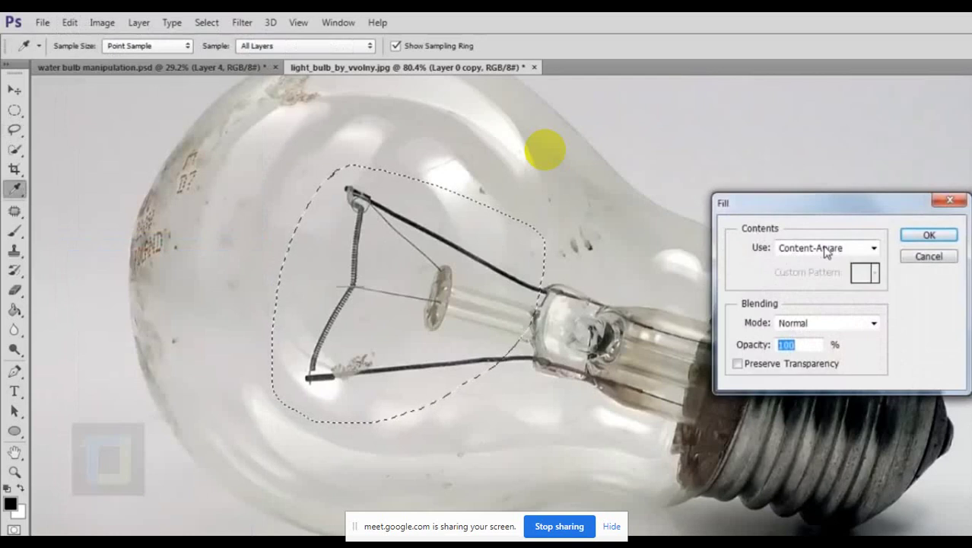
pyautogui.click(826, 249)
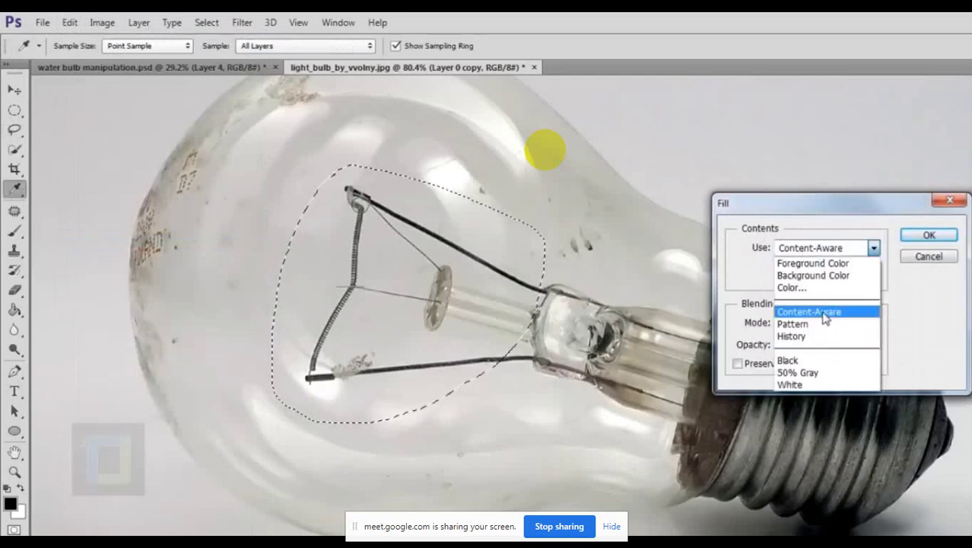
pyautogui.click(826, 315)
pyautogui.click(929, 235)
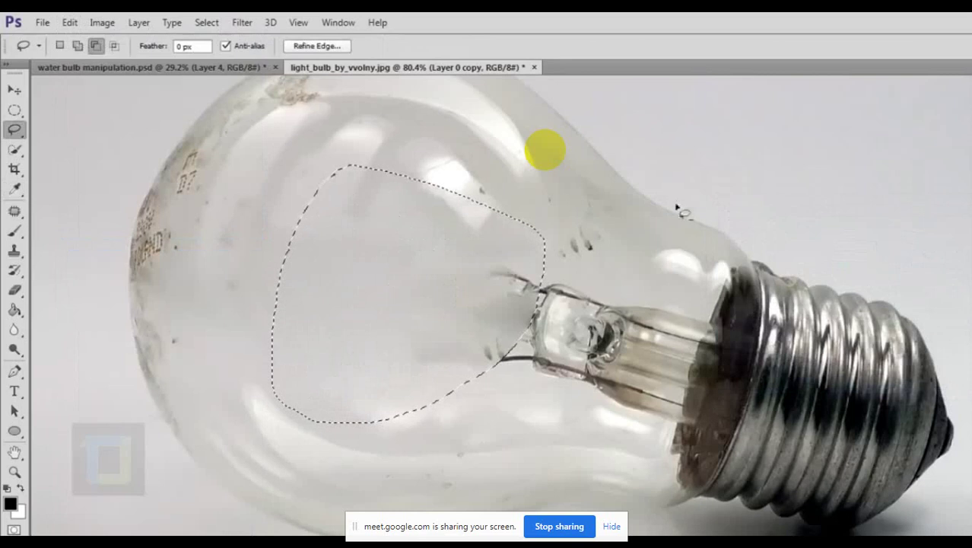
pyautogui.click(206, 22)
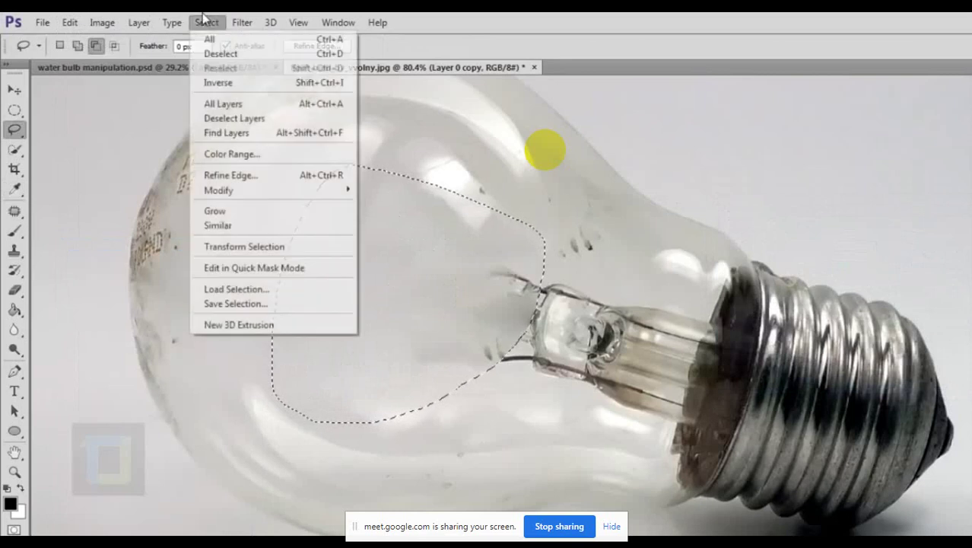
pyautogui.click(220, 54)
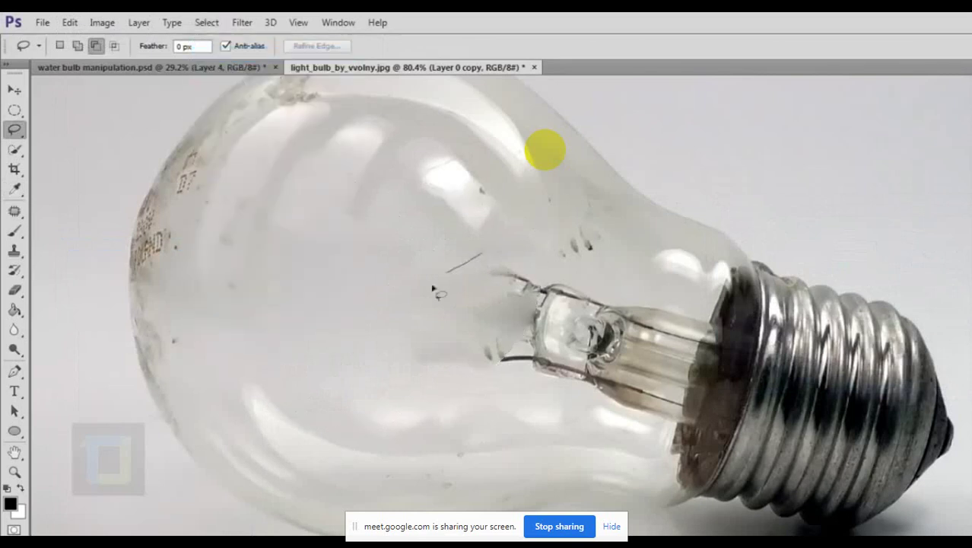
# Lasso the front part of the glass stem and wire stubs, replace it with a Content-Aware fill, and deselect.
pyautogui.moveTo(432, 289)
pyautogui.mouseDown()
pyautogui.moveTo(406, 331)
pyautogui.moveTo(440, 398)
pyautogui.moveTo(487, 417)
pyautogui.moveTo(573, 421)
pyautogui.moveTo(603, 411)
pyautogui.moveTo(646, 343)
pyautogui.moveTo(641, 286)
pyautogui.moveTo(593, 241)
pyautogui.moveTo(535, 226)
pyautogui.moveTo(450, 226)
pyautogui.moveTo(425, 252)
pyautogui.moveTo(404, 314)
pyautogui.moveTo(418, 368)
pyautogui.mouseUp()
pyautogui.click(70, 22)
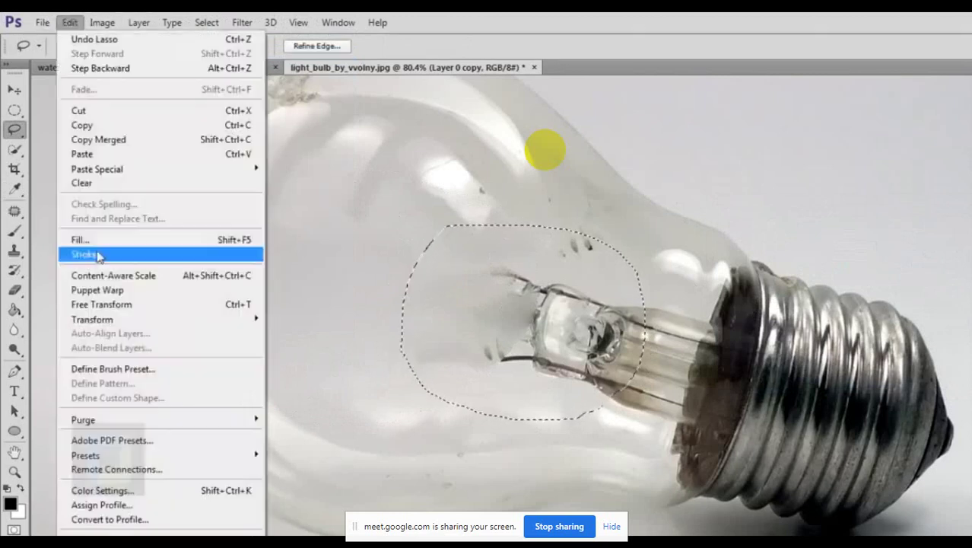
pyautogui.click(92, 240)
pyautogui.click(814, 249)
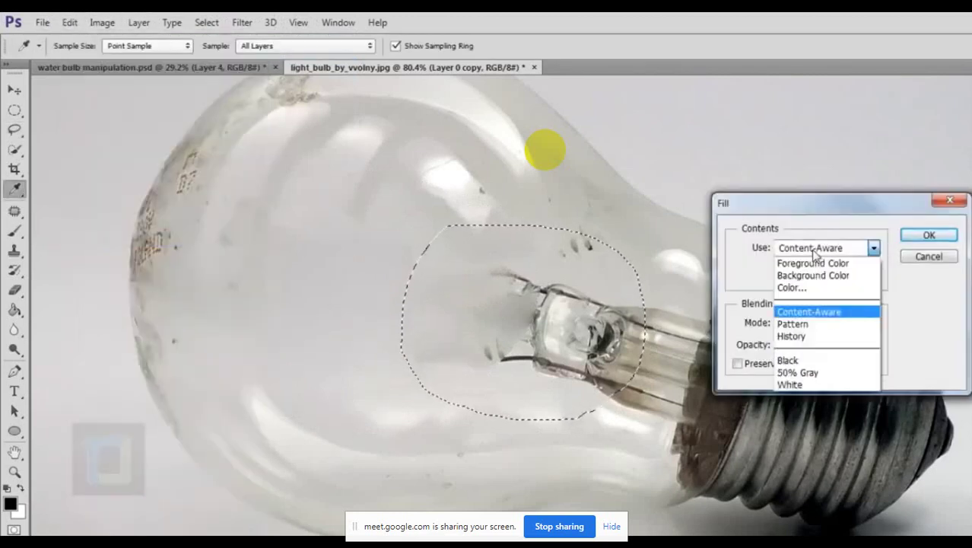
pyautogui.click(810, 311)
pyautogui.click(929, 234)
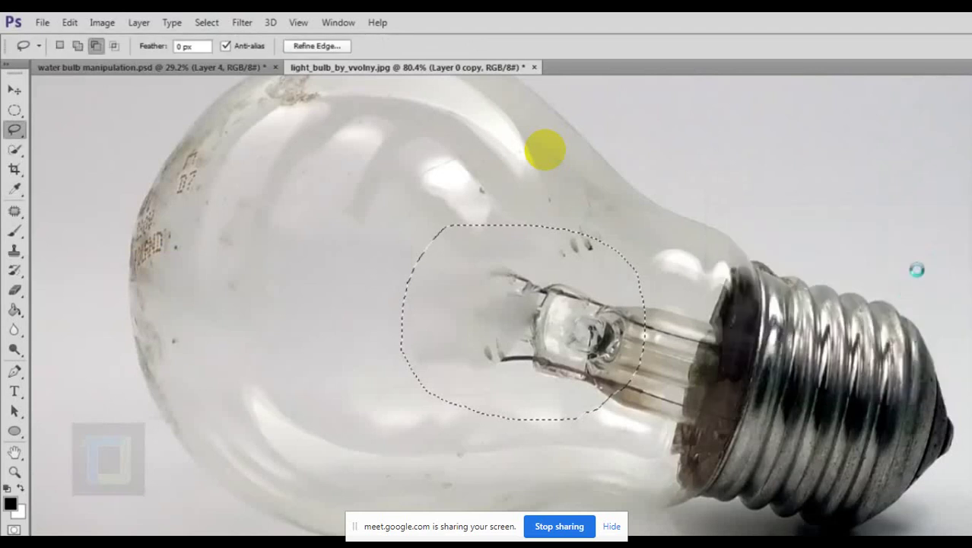
pyautogui.click(216, 22)
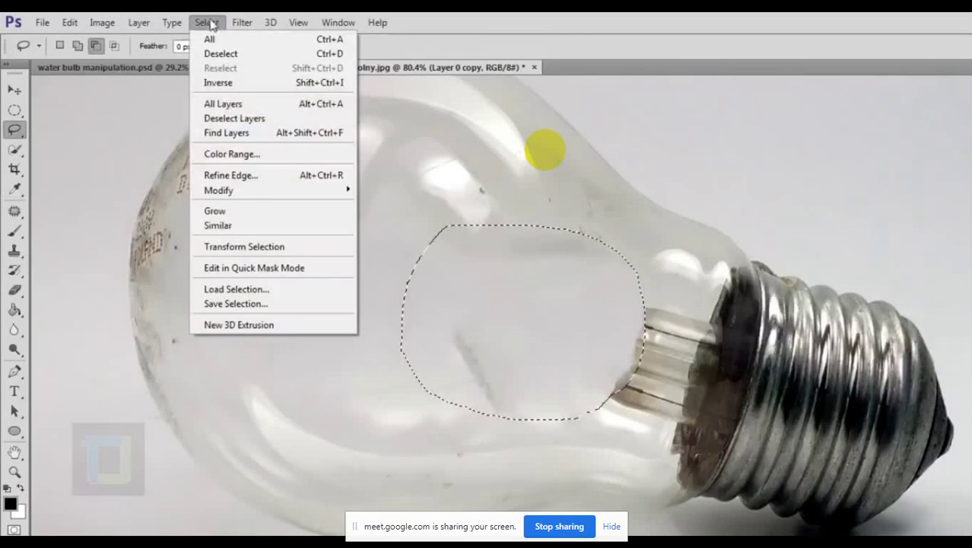
pyautogui.click(243, 55)
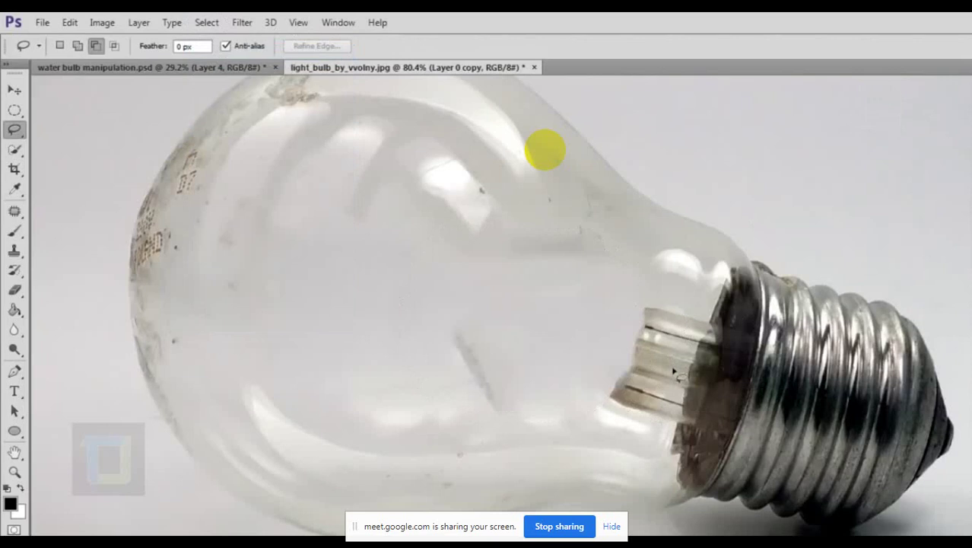
# Clone clean glass over the dark diagonal streak in the middle of the bulb with the Clone Stamp tool.
pyautogui.press('space')
pyautogui.click(12, 255)
pyautogui.moveTo(17, 255); pyautogui.dragTo(89, 254)
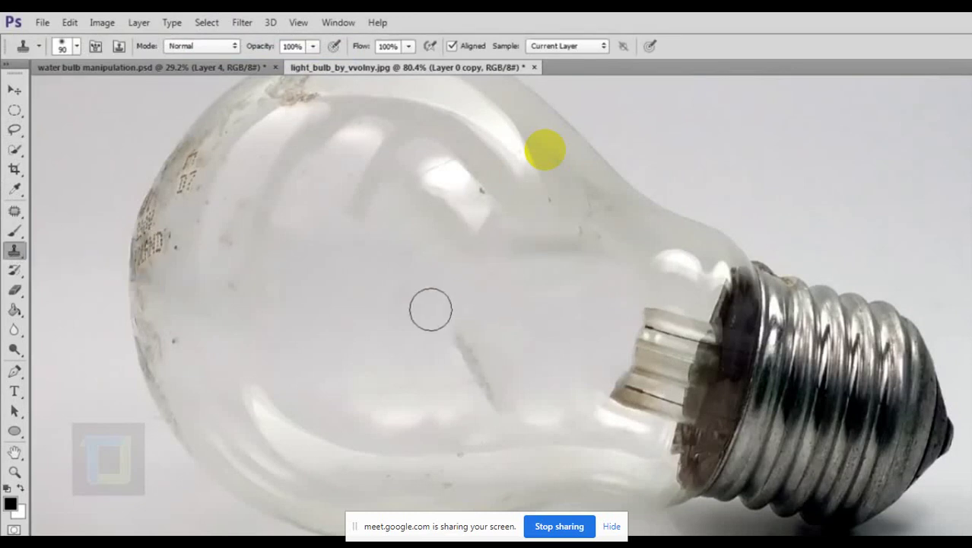
pyautogui.scroll(3, 430, 306)
pyautogui.scroll(-1, 434, 315)
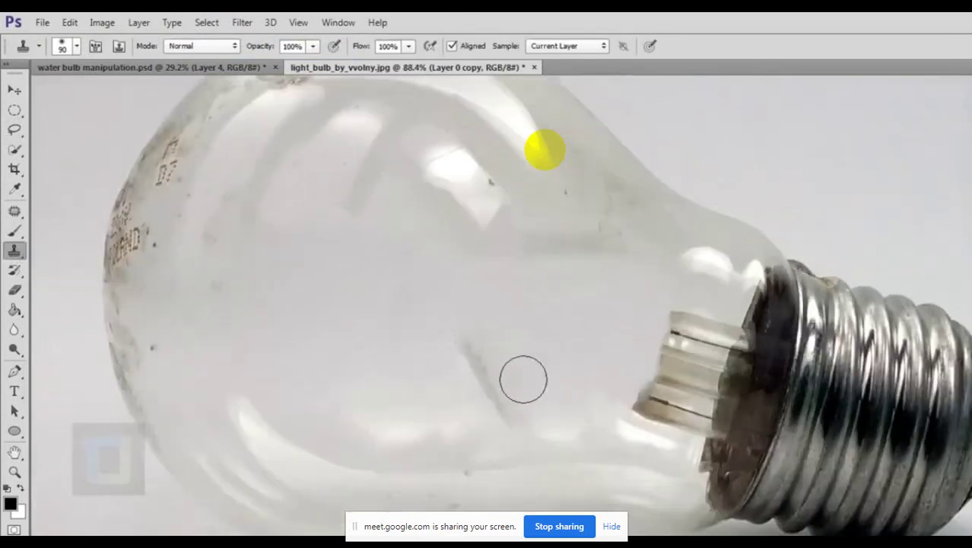
pyautogui.scroll(2, 517, 382)
pyautogui.scroll(-1, 512, 382)
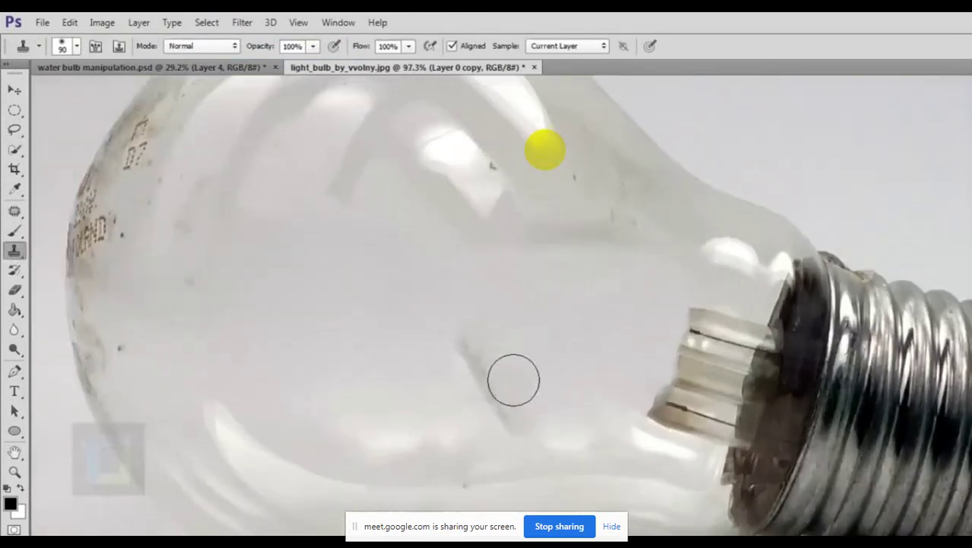
pyautogui.press('alt')
pyautogui.keyDown('alt'); pyautogui.click(357, 326); pyautogui.keyUp('alt')
pyautogui.moveTo(488, 370)
pyautogui.mouseDown()
pyautogui.moveTo(527, 445)
pyautogui.moveTo(542, 452)
pyautogui.mouseUp()
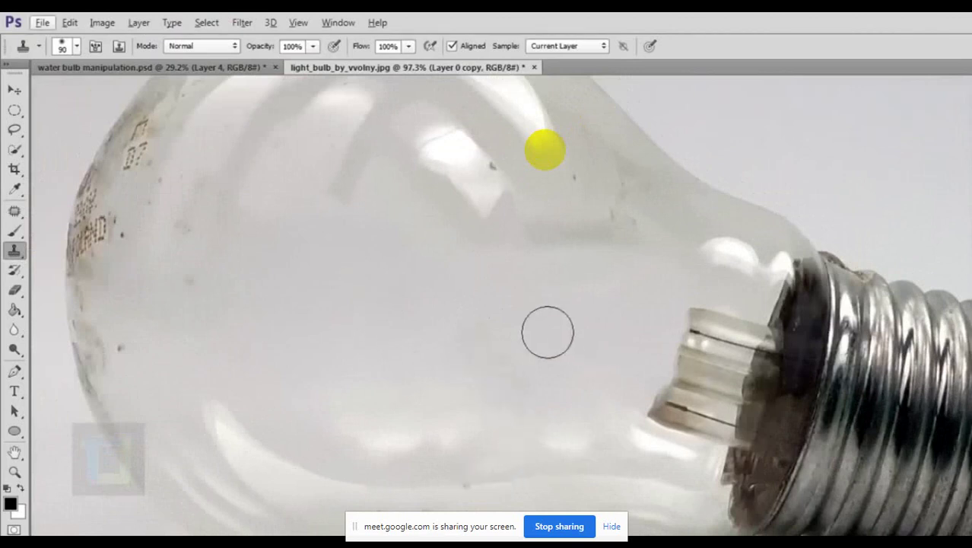
# Clone sampled clean glass over the remaining stem and wires beside the bulb's metal socket.
pyautogui.press('alt')
pyautogui.keyDown('alt'); pyautogui.click(560, 324); pyautogui.keyUp('alt')
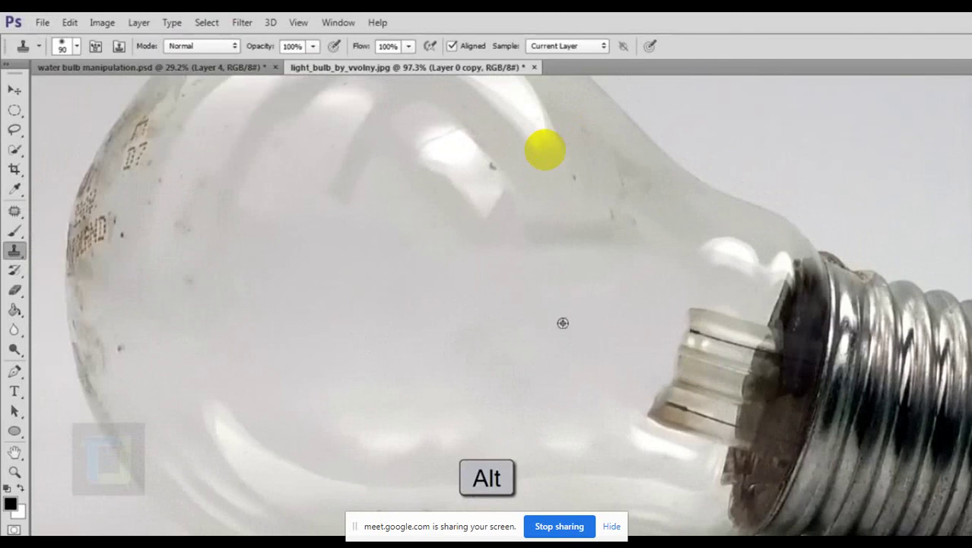
pyautogui.moveTo(716, 327)
pyautogui.mouseDown()
pyautogui.moveTo(726, 368)
pyautogui.moveTo(742, 373)
pyautogui.moveTo(753, 336)
pyautogui.moveTo(749, 373)
pyautogui.moveTo(717, 433)
pyautogui.moveTo(698, 397)
pyautogui.moveTo(671, 433)
pyautogui.moveTo(733, 448)
pyautogui.moveTo(751, 415)
pyautogui.moveTo(734, 493)
pyautogui.moveTo(771, 348)
pyautogui.moveTo(601, 347)
pyautogui.mouseUp()
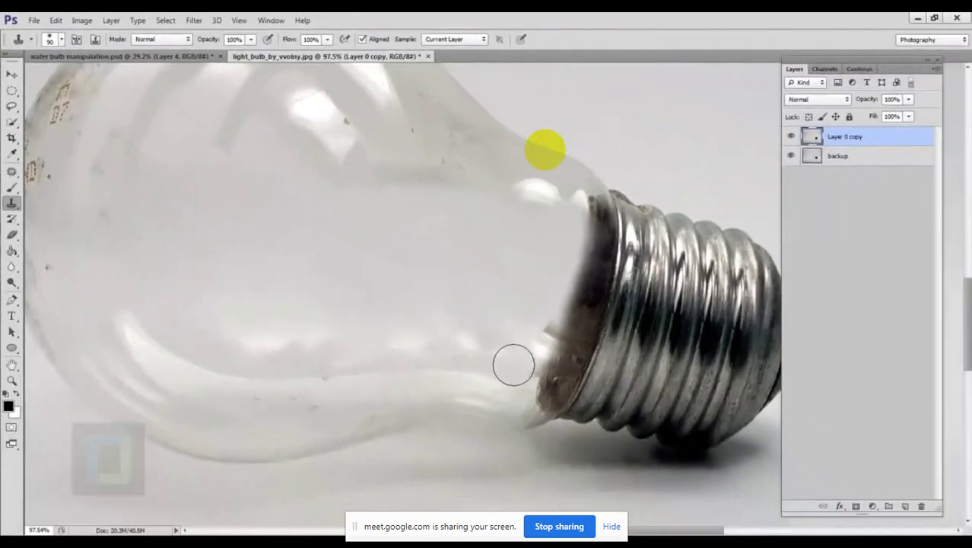
pyautogui.moveTo(442, 359)
pyautogui.mouseDown()
pyautogui.moveTo(449, 352)
pyautogui.moveTo(410, 352)
pyautogui.moveTo(528, 300)
pyautogui.mouseUp()
pyautogui.scroll(-3, 527, 299)
pyautogui.scroll(-3, 574, 388)
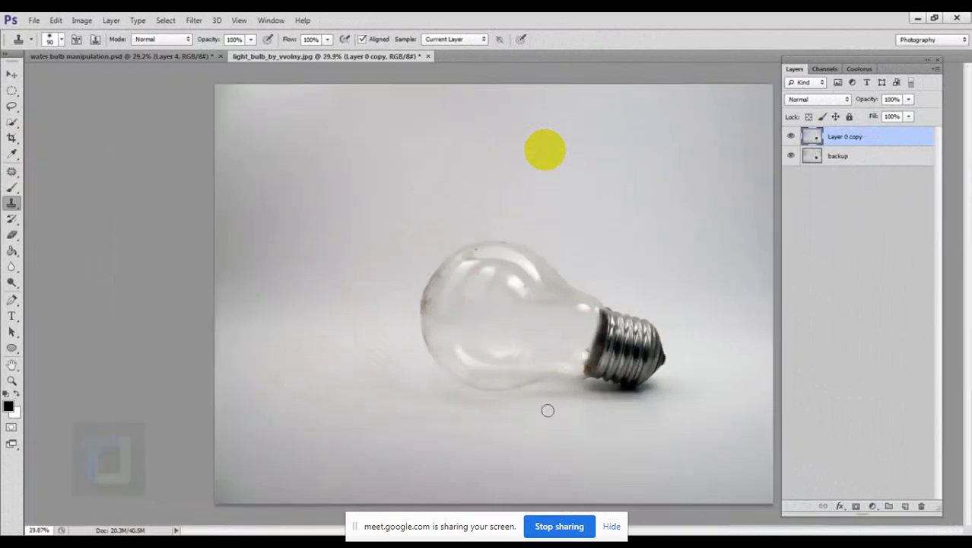
pyautogui.scroll(3, 590, 413)
pyautogui.scroll(-3, 590, 405)
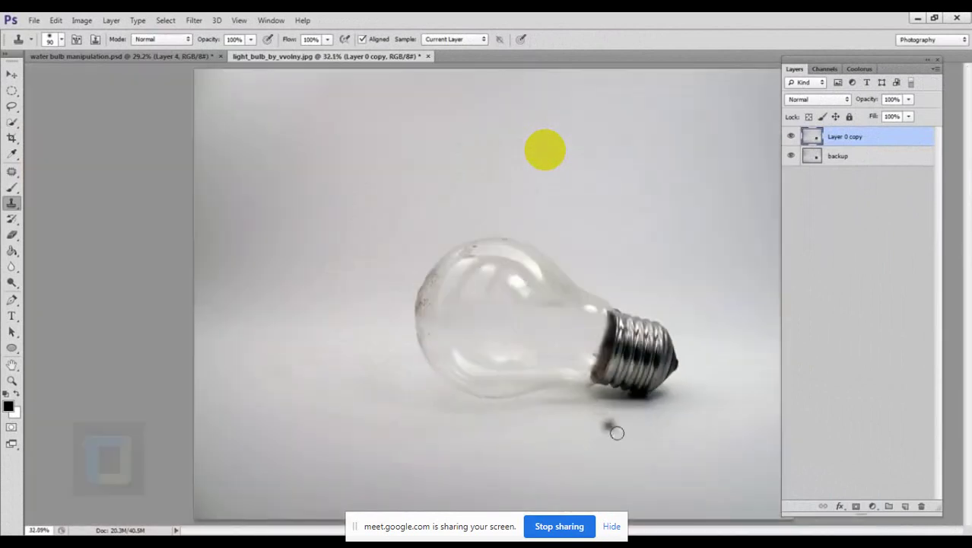
pyautogui.scroll(3, 614, 428)
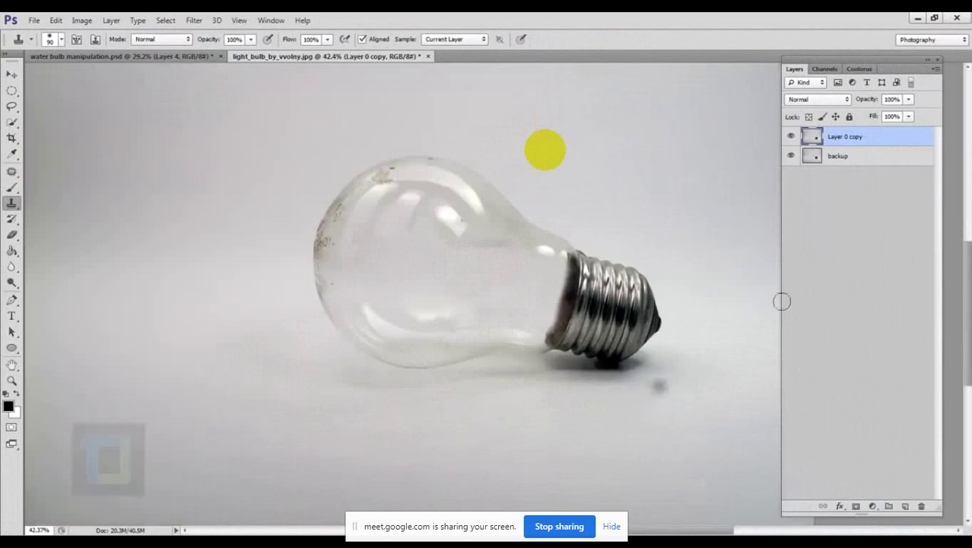
# Add a new layer on top and draw a thin, wide elliptical selection directly beneath the bulb.
pyautogui.click(907, 507)
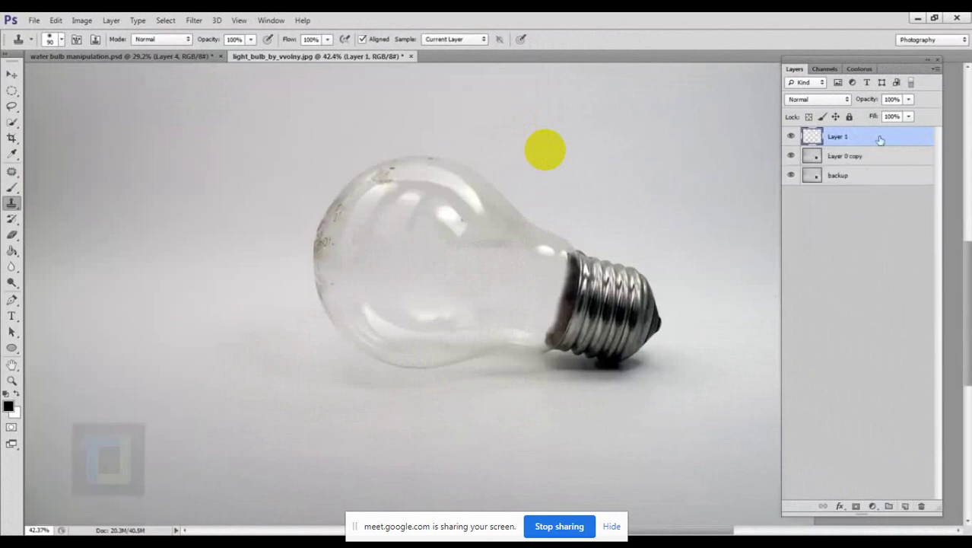
pyautogui.click(11, 90)
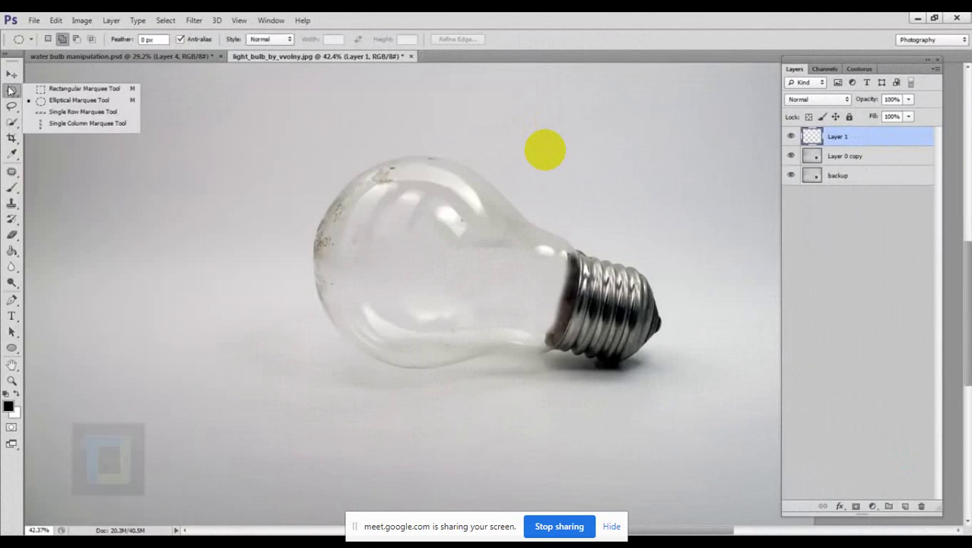
pyautogui.click(96, 103)
pyautogui.moveTo(373, 369); pyautogui.dragTo(641, 384)
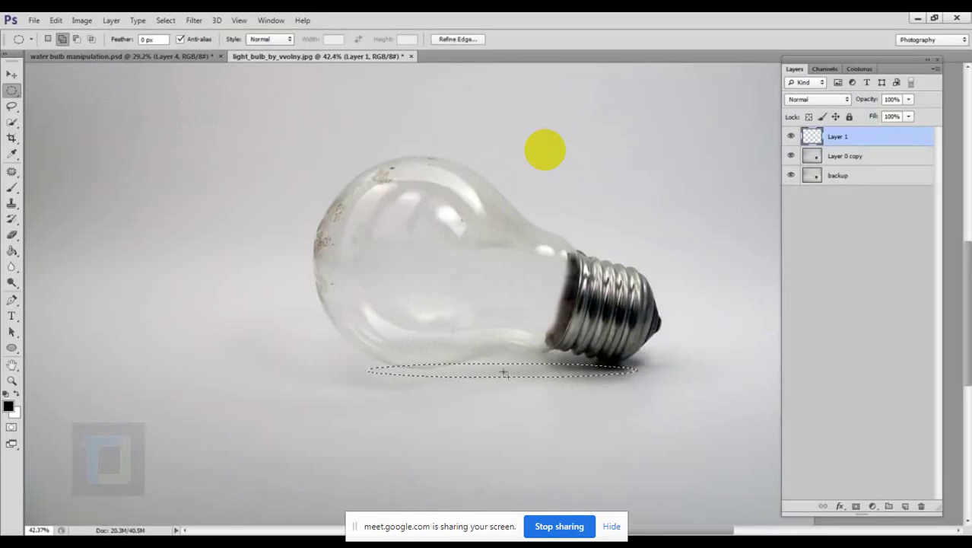
# Fill the elliptical selection with the black foreground colour using the Paint Bucket and deselect it.
pyautogui.click(12, 250)
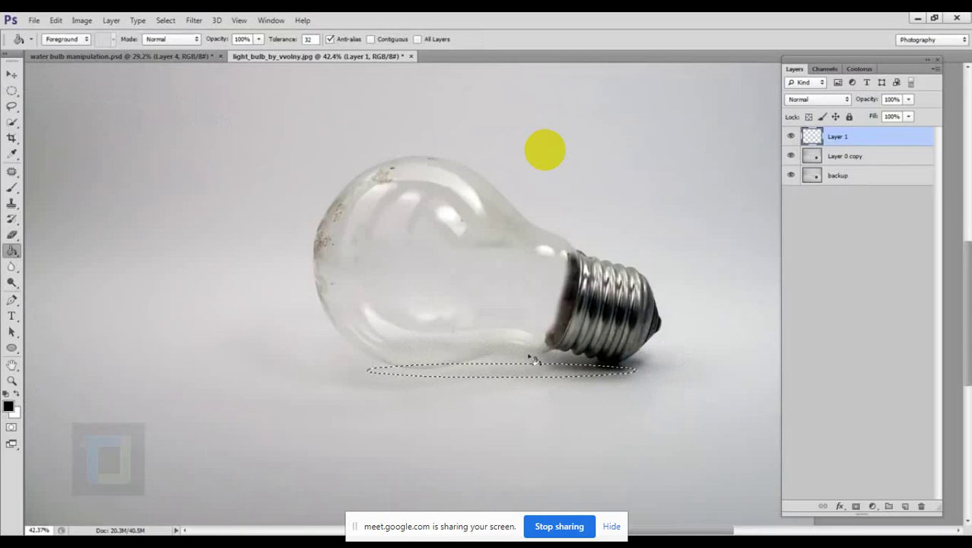
pyautogui.click(514, 376)
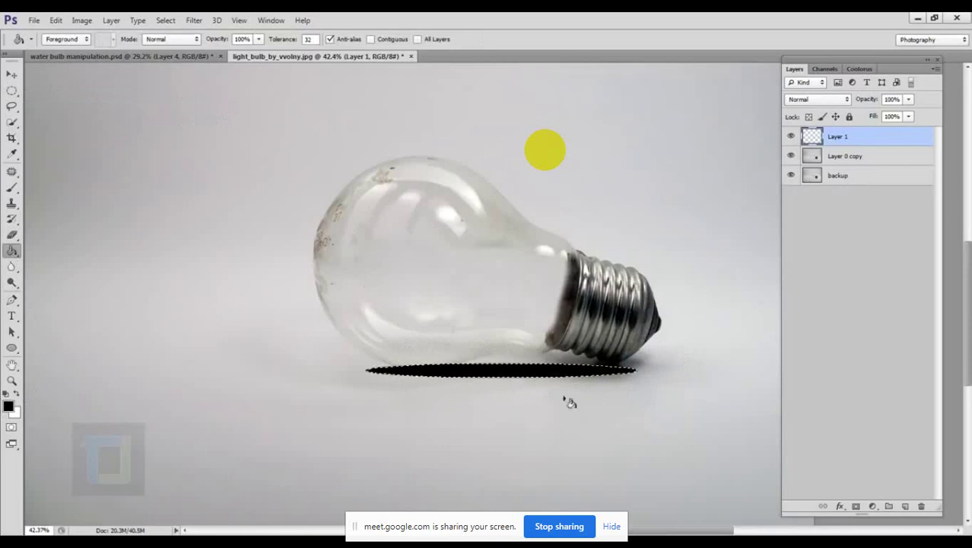
pyautogui.click(165, 20)
pyautogui.click(173, 43)
# Soften the black ellipse with a Gaussian Blur of 11.4 pixels radius.
pyautogui.click(194, 21)
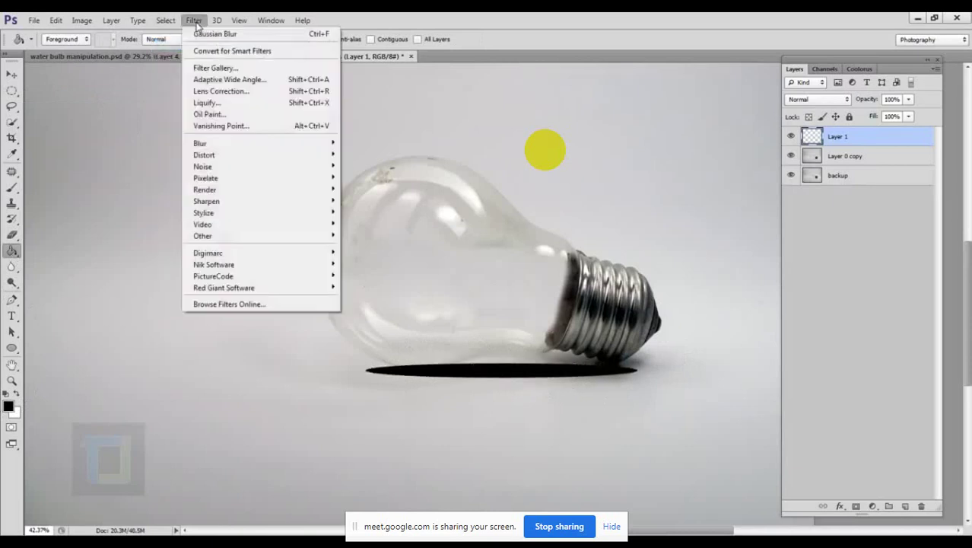
pyautogui.moveTo(329, 144)
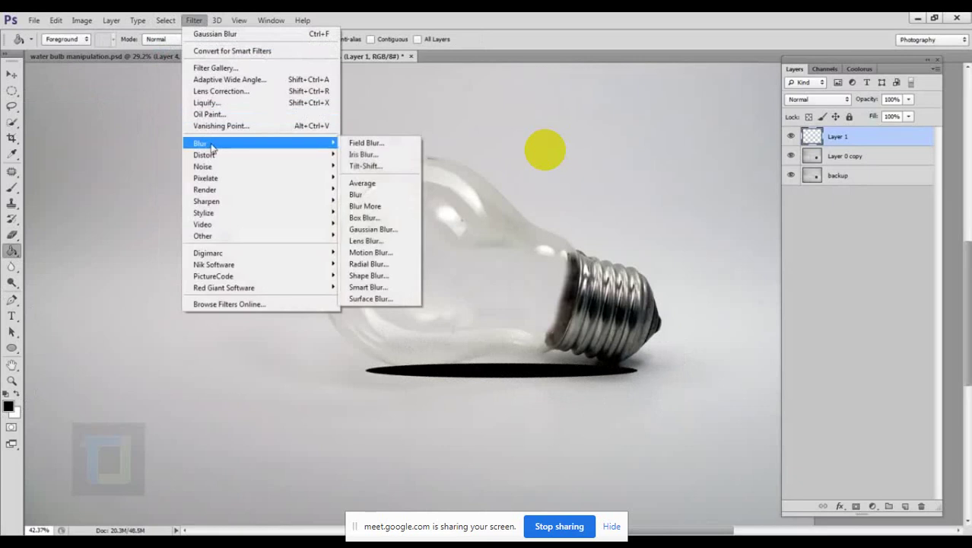
pyautogui.click(366, 229)
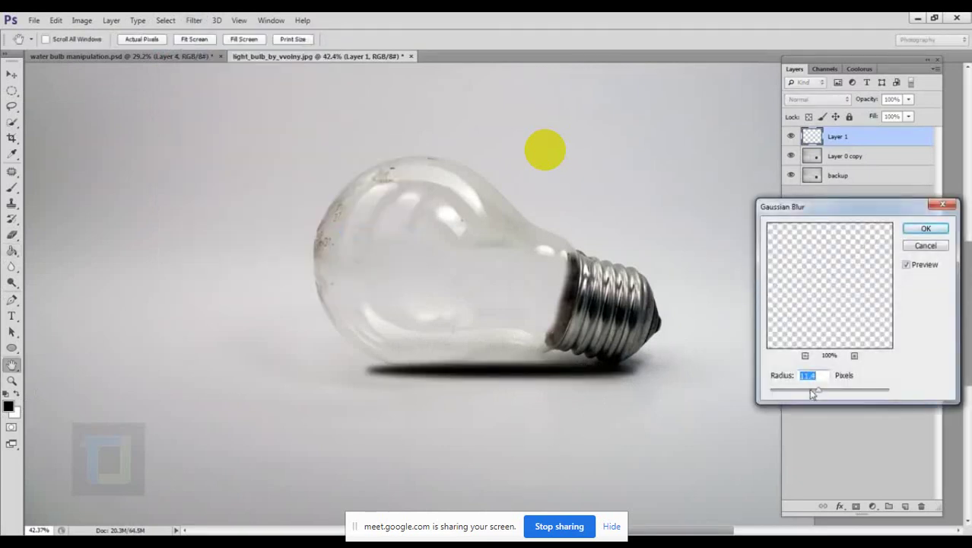
pyautogui.click(926, 227)
# Lower the opacity of the blurred shadow layer to 33%.
pyautogui.click(908, 100)
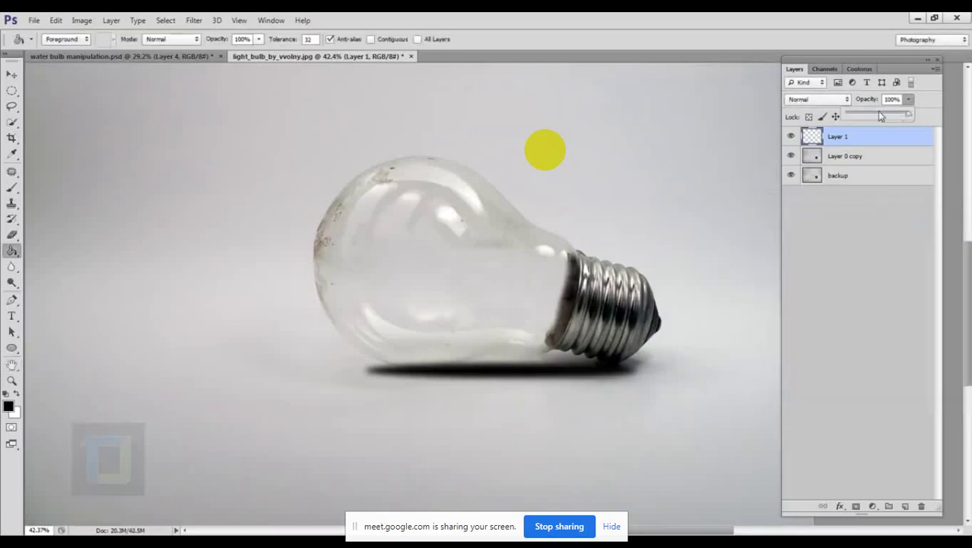
pyautogui.click(880, 115)
pyautogui.moveTo(870, 113); pyautogui.dragTo(866, 115)
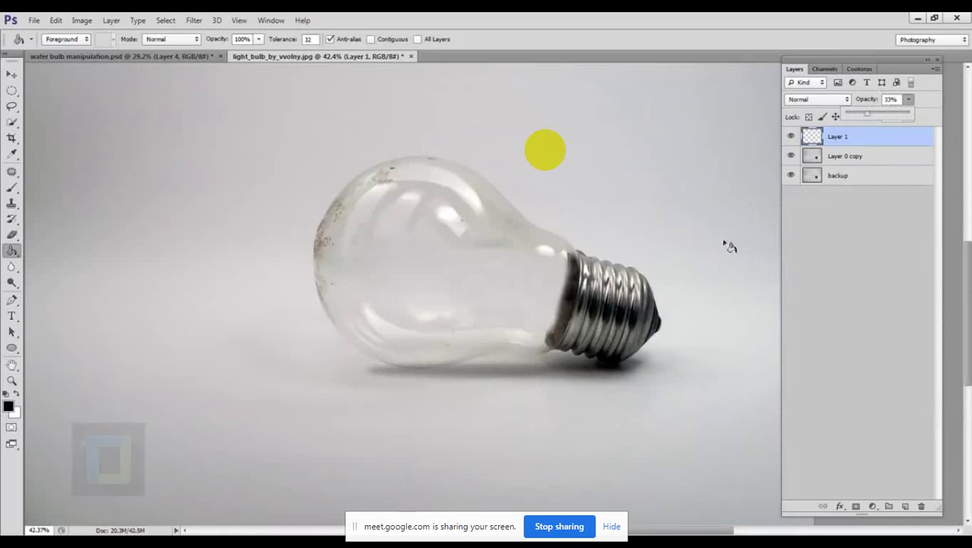
pyautogui.scroll(-2, 693, 273)
pyautogui.scroll(1, 694, 273)
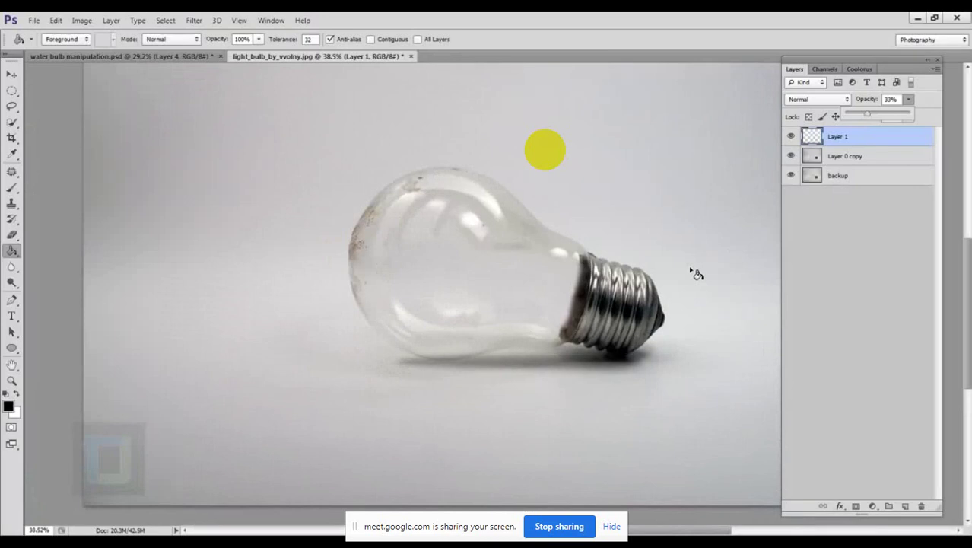
# Place the underwater premade background image into the light bulb document.
pyautogui.click(34, 20)
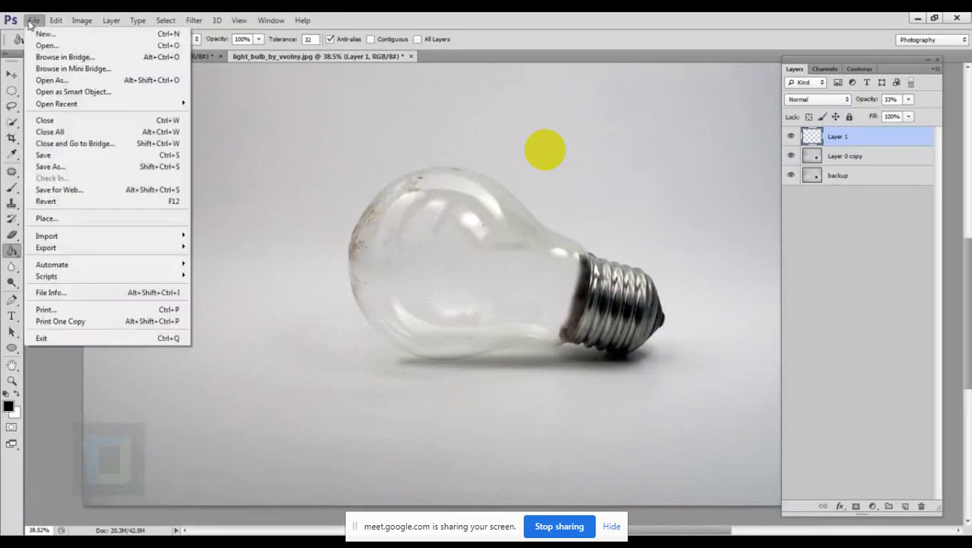
pyautogui.click(46, 218)
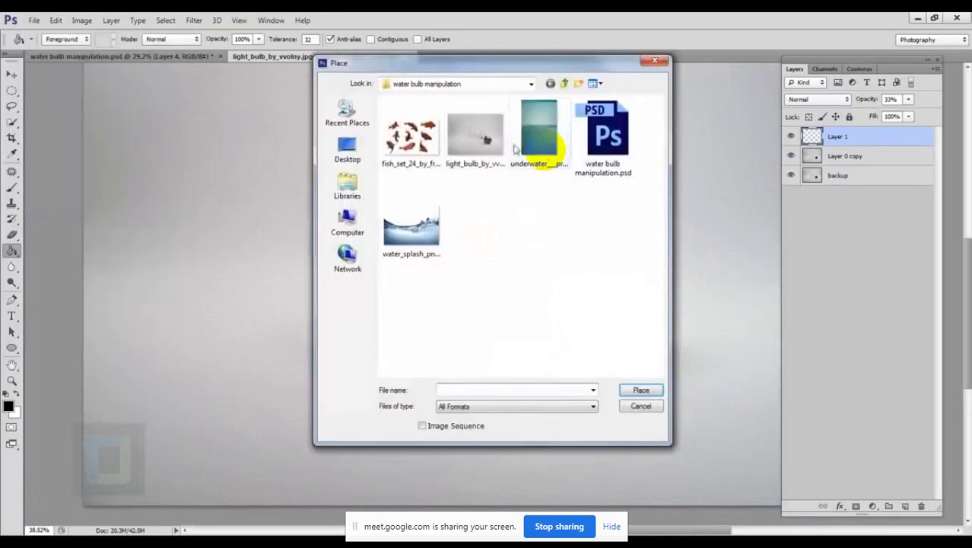
pyautogui.click(550, 124)
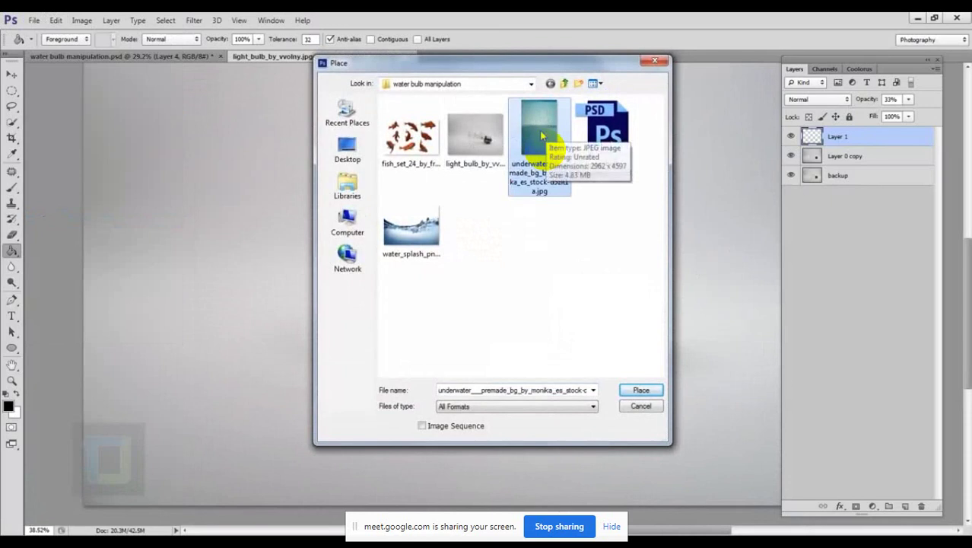
pyautogui.click(640, 390)
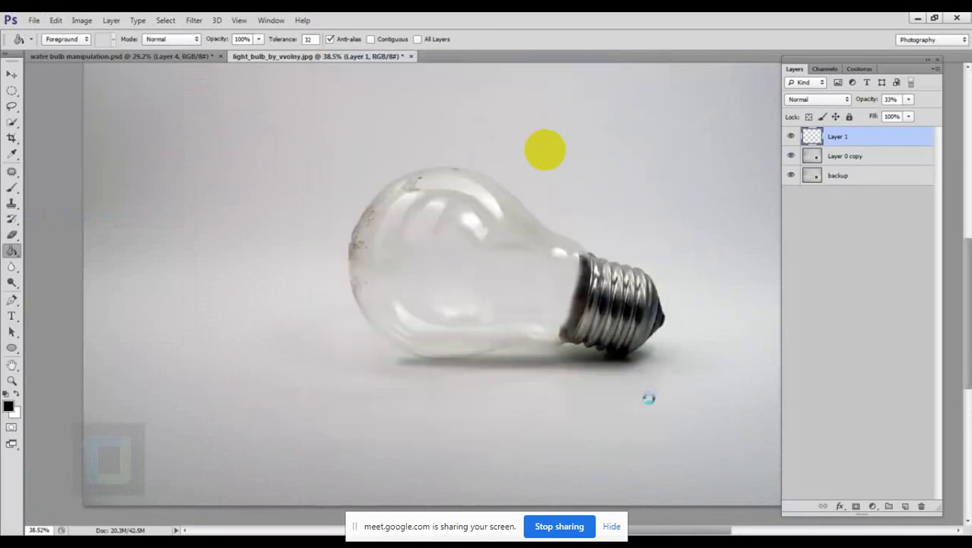
pyautogui.scroll(-2, 602, 337)
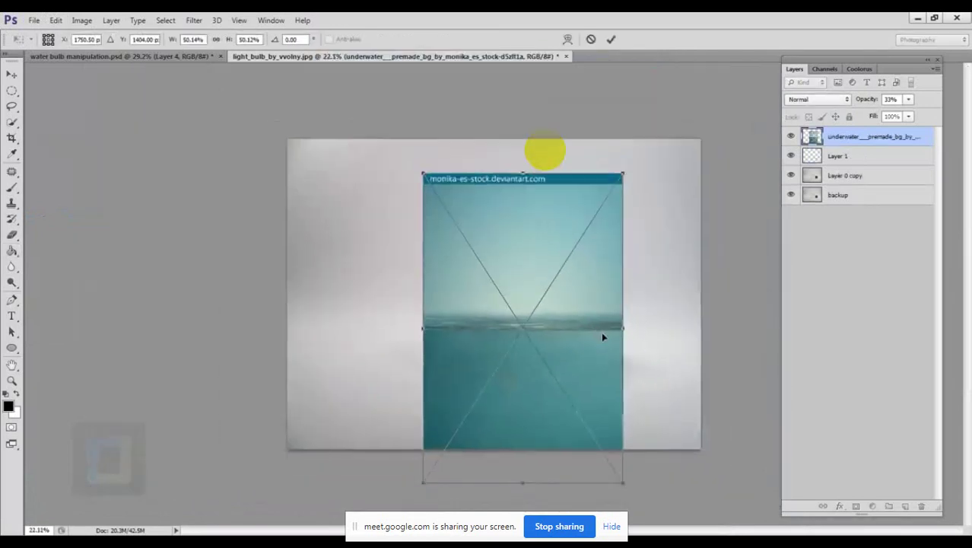
# Shift the placed underwater image over the bulb, set its blend mode to Multiply and commit the placement.
pyautogui.scroll(-2, 602, 332)
pyautogui.scroll(2, 592, 334)
pyautogui.moveTo(593, 320); pyautogui.dragTo(577, 318)
pyautogui.click(835, 100)
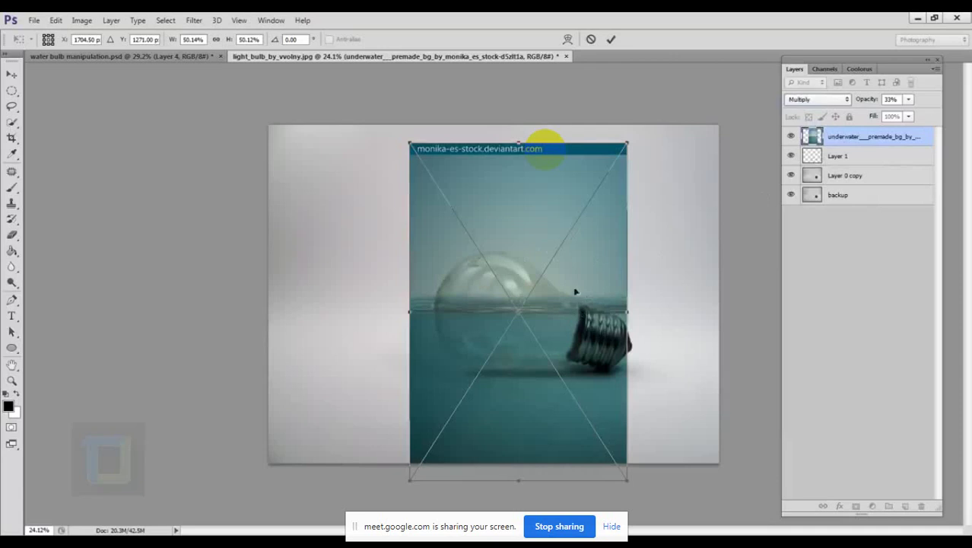
pyautogui.click(613, 39)
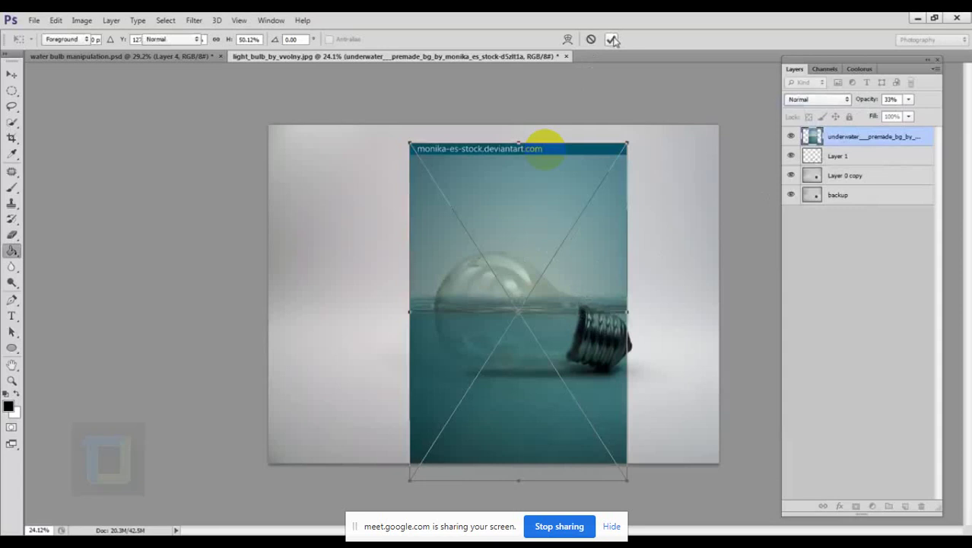
pyautogui.click(612, 39)
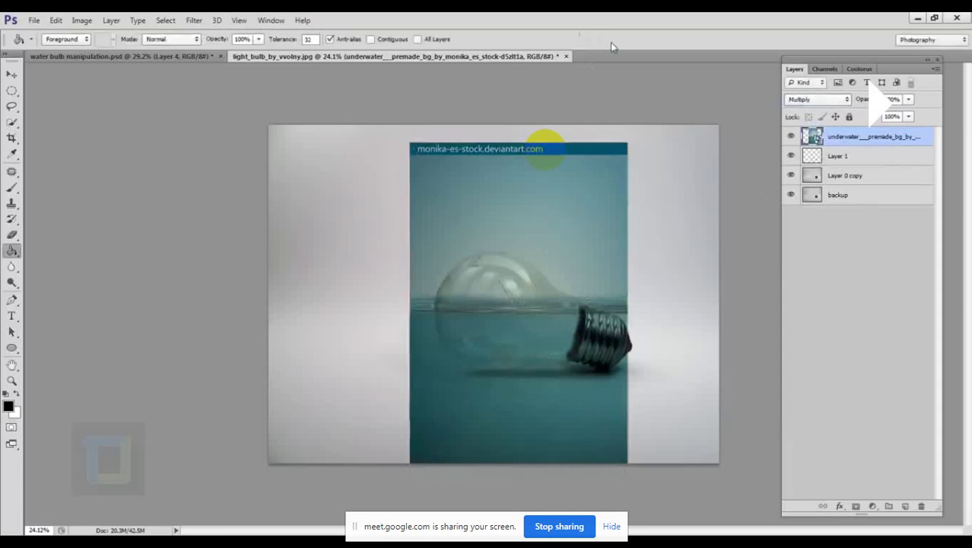
# Move the underwater image so its waterline crosses the middle of the bulb and its sides cover the glass.
pyautogui.click(12, 76)
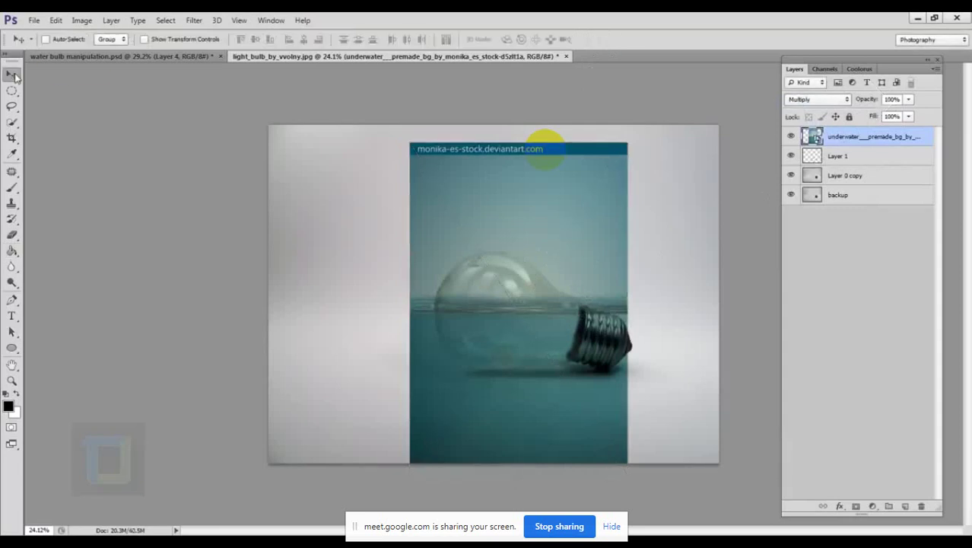
pyautogui.scroll(3, 608, 288)
pyautogui.moveTo(525, 313); pyautogui.dragTo(545, 331)
pyautogui.scroll(-2, 582, 366)
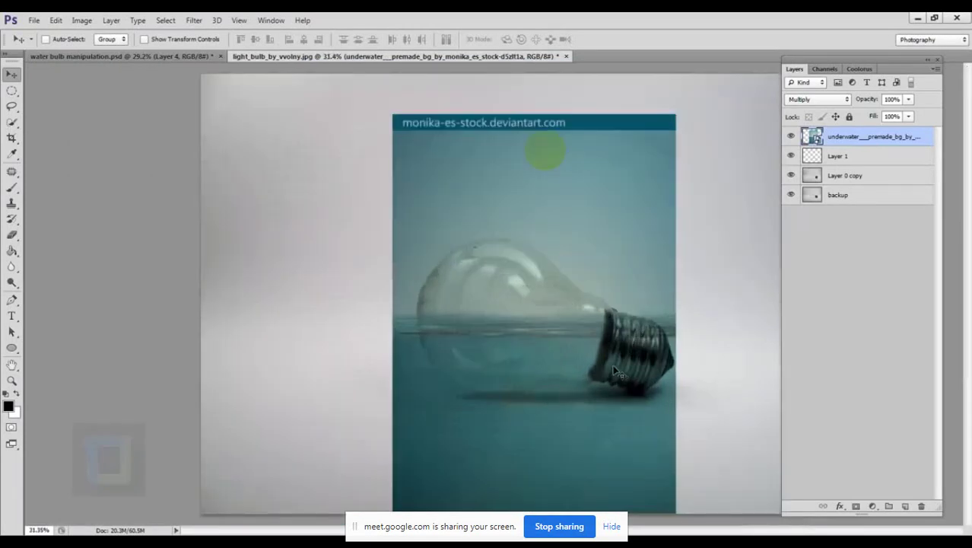
# Add a layer mask to the underwater layer and ready a soft 70 px Brush with 0% hardness.
pyautogui.click(858, 506)
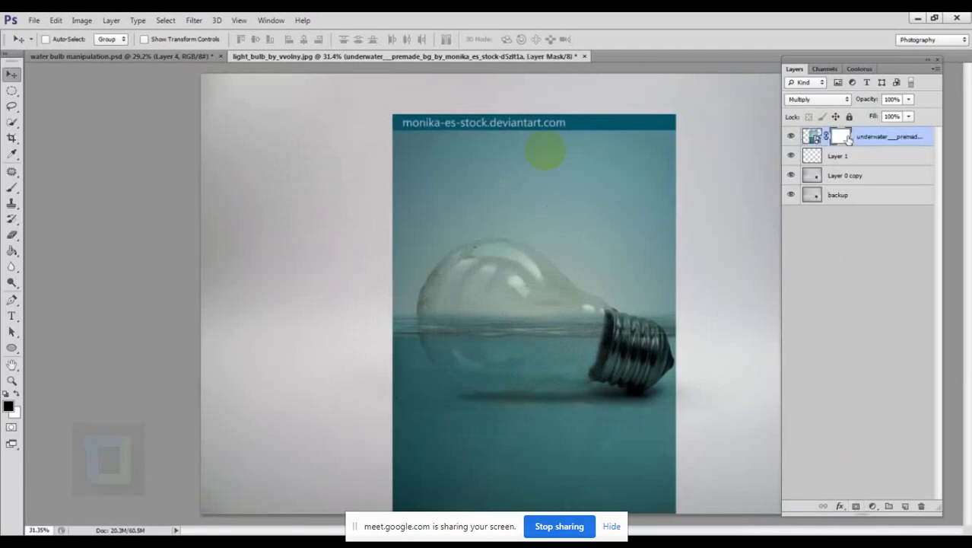
pyautogui.click(11, 188)
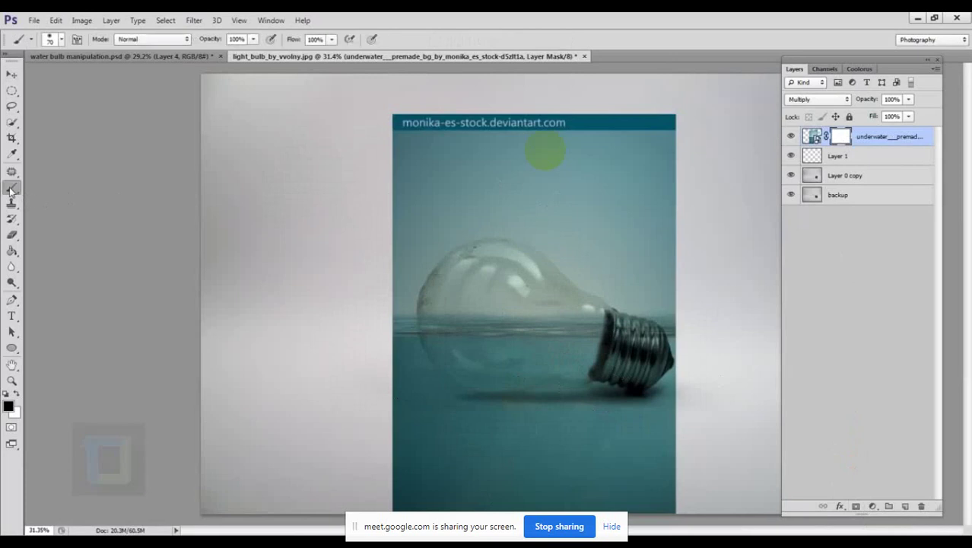
pyautogui.click(61, 39)
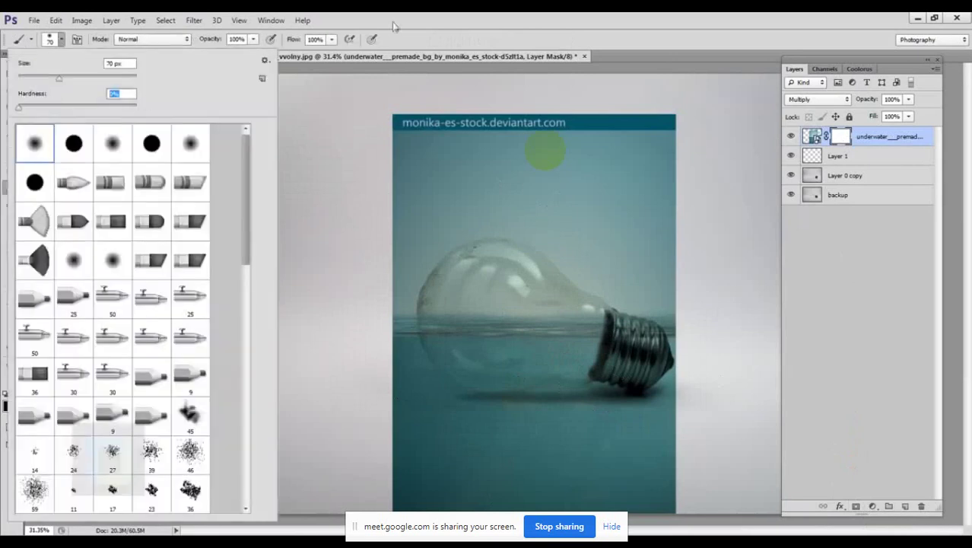
pyautogui.click(427, 23)
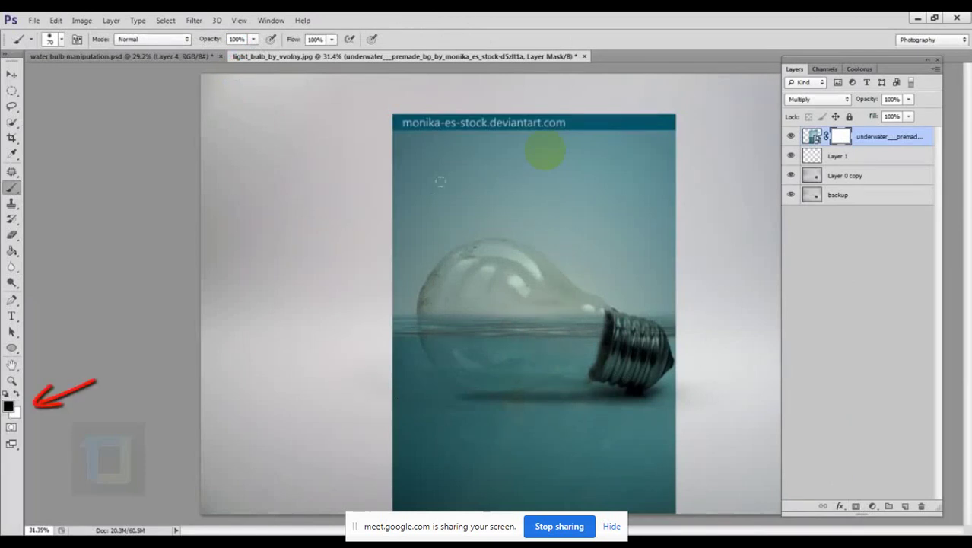
# Mask out the underwater image above the waterline with black, enlarging the brush to 600 px and reducing it to 300 px near the water.
pyautogui.moveTo(440, 181)
pyautogui.mouseDown()
pyautogui.moveTo(471, 152)
pyautogui.moveTo(654, 119)
pyautogui.moveTo(673, 152)
pyautogui.moveTo(524, 172)
pyautogui.mouseUp()
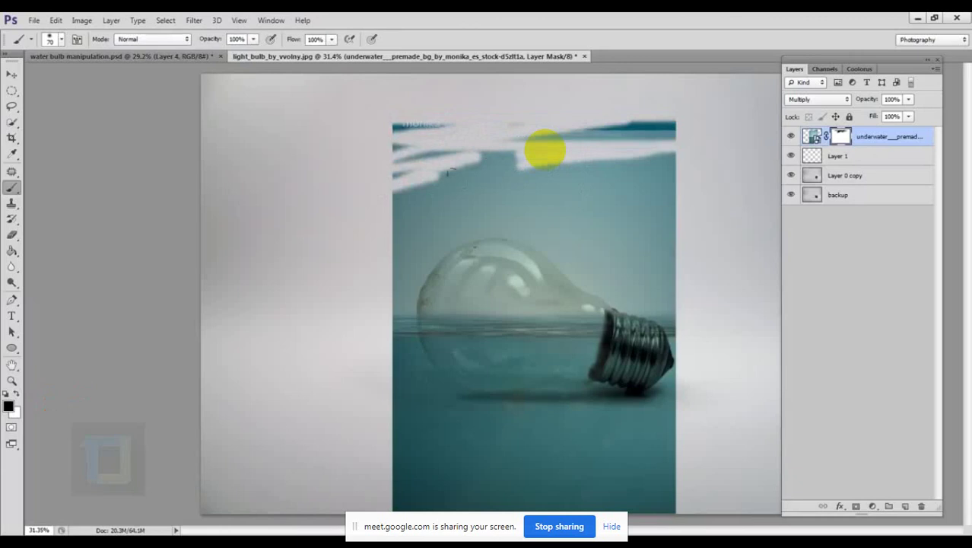
pyautogui.press(']')
pyautogui.press(']')
pyautogui.press(']')
pyautogui.press(']')
pyautogui.press(']')
pyautogui.press(']')
pyautogui.press(']')
pyautogui.press(']')
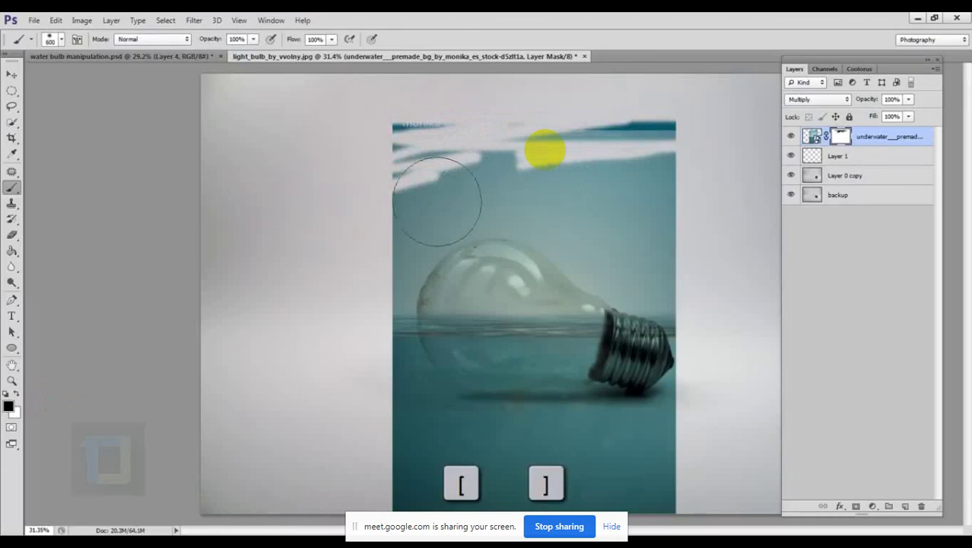
pyautogui.moveTo(440, 202); pyautogui.dragTo(501, 180)
pyautogui.moveTo(667, 195)
pyautogui.mouseDown()
pyautogui.moveTo(754, 196)
pyautogui.moveTo(726, 149)
pyautogui.moveTo(716, 262)
pyautogui.mouseUp()
pyautogui.press('[')
pyautogui.press('[')
pyautogui.press('[')
pyautogui.moveTo(691, 307)
pyautogui.mouseDown()
pyautogui.moveTo(530, 258)
pyautogui.moveTo(652, 252)
pyautogui.moveTo(345, 232)
pyautogui.moveTo(579, 210)
pyautogui.moveTo(449, 256)
pyautogui.moveTo(515, 284)
pyautogui.moveTo(426, 291)
pyautogui.moveTo(603, 299)
pyautogui.moveTo(487, 303)
pyautogui.moveTo(616, 302)
pyautogui.moveTo(665, 306)
pyautogui.moveTo(594, 308)
pyautogui.moveTo(694, 317)
pyautogui.moveTo(668, 306)
pyautogui.mouseUp()
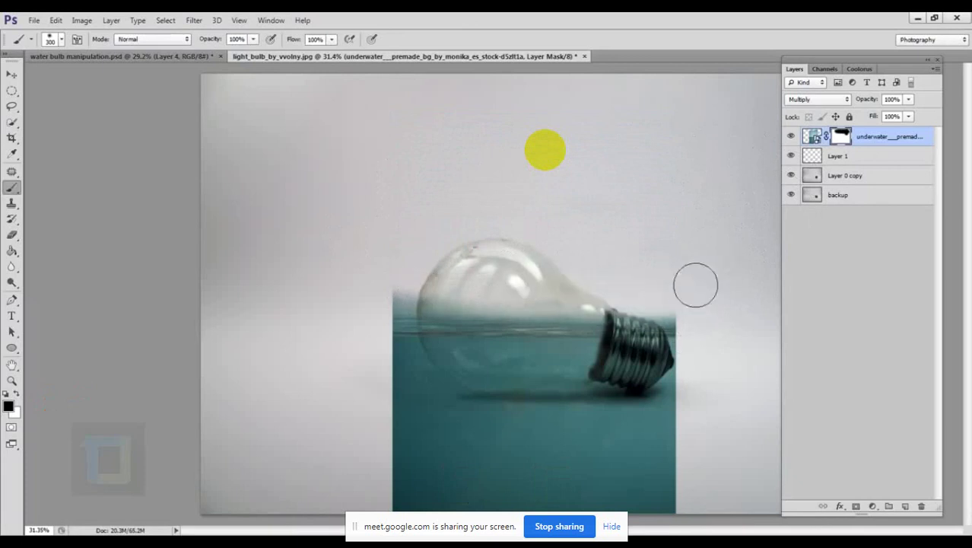
pyautogui.moveTo(523, 285)
pyautogui.mouseDown()
pyautogui.moveTo(466, 321)
pyautogui.moveTo(394, 311)
pyautogui.moveTo(501, 309)
pyautogui.moveTo(716, 331)
pyautogui.moveTo(468, 313)
pyautogui.moveTo(392, 327)
pyautogui.mouseUp()
# Mask out the underwater image below and beside the bulb with the 300 px black brush, leaving water around the glass.
pyautogui.scroll(-3, 453, 368)
pyautogui.scroll(4, 469, 391)
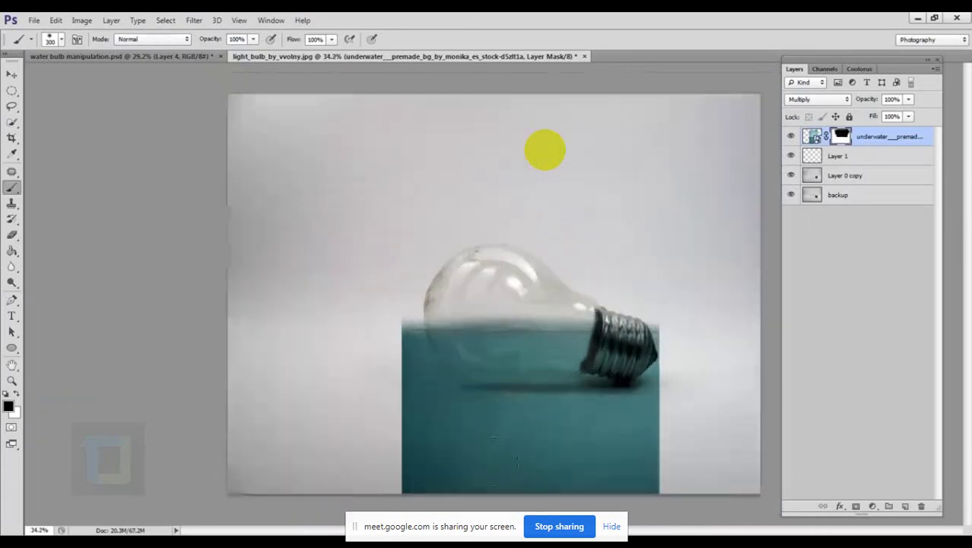
pyautogui.moveTo(499, 463)
pyautogui.mouseDown()
pyautogui.moveTo(696, 457)
pyautogui.moveTo(403, 396)
pyautogui.moveTo(685, 380)
pyautogui.moveTo(662, 327)
pyautogui.moveTo(533, 396)
pyautogui.mouseUp()
pyautogui.moveTo(396, 411); pyautogui.dragTo(556, 395)
pyautogui.scroll(5, 569, 467)
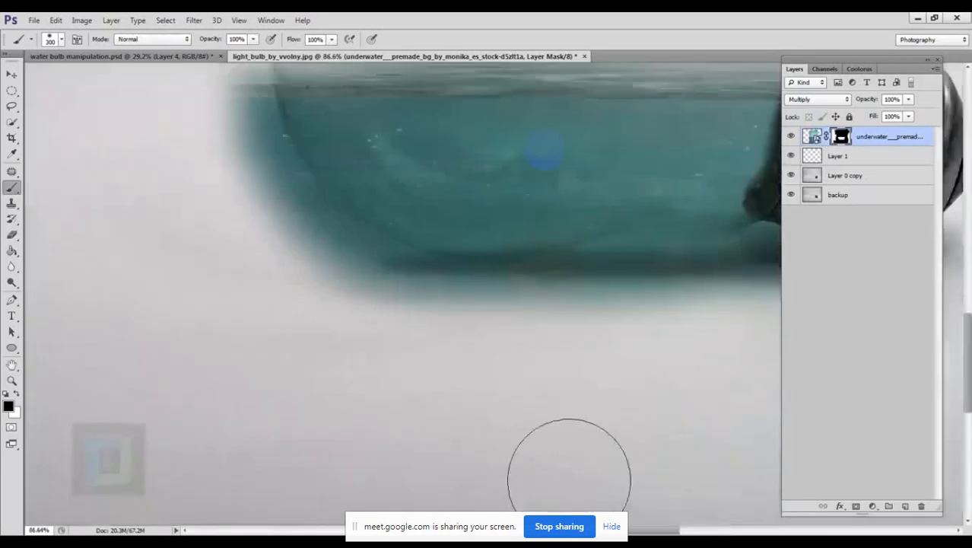
pyautogui.scroll(-5, 434, 462)
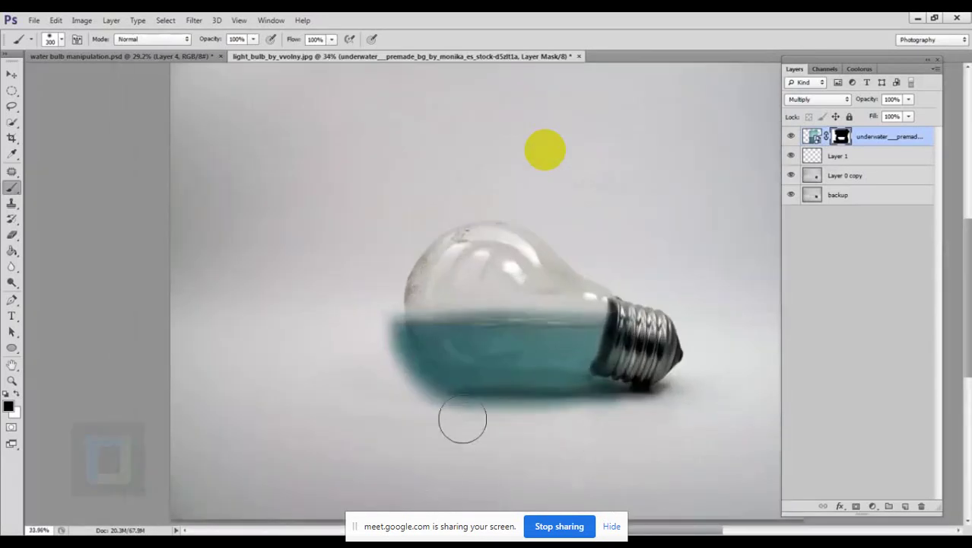
# Reduce the brush to 100 px and mask the excess water along the rounded lower edge at the bulb's wide end.
pyautogui.scroll(5, 462, 419)
pyautogui.press('[')
pyautogui.press('[')
pyautogui.press('[')
pyautogui.press('[')
pyautogui.press('[')
pyautogui.press('[')
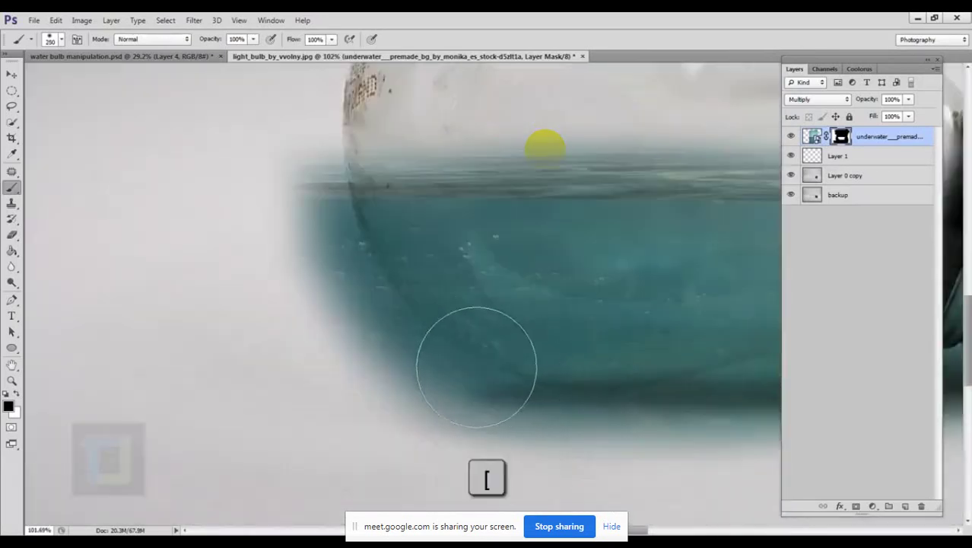
pyautogui.moveTo(343, 234)
pyautogui.mouseDown()
pyautogui.moveTo(320, 175)
pyautogui.moveTo(325, 189)
pyautogui.mouseUp()
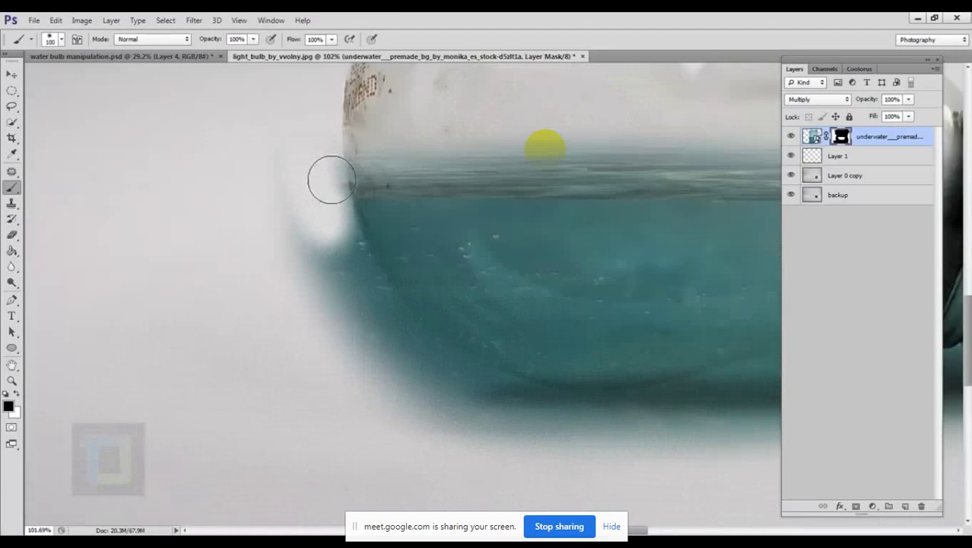
pyautogui.moveTo(331, 180)
pyautogui.mouseDown()
pyautogui.moveTo(390, 359)
pyautogui.moveTo(284, 184)
pyautogui.moveTo(320, 274)
pyautogui.moveTo(354, 296)
pyautogui.moveTo(350, 278)
pyautogui.moveTo(400, 329)
pyautogui.moveTo(375, 308)
pyautogui.moveTo(343, 166)
pyautogui.moveTo(360, 313)
pyautogui.moveTo(372, 343)
pyautogui.moveTo(467, 451)
pyautogui.moveTo(348, 347)
pyautogui.moveTo(532, 476)
pyautogui.moveTo(359, 316)
pyautogui.moveTo(501, 424)
pyautogui.moveTo(683, 470)
pyautogui.moveTo(491, 421)
pyautogui.moveTo(445, 392)
pyautogui.moveTo(522, 428)
pyautogui.moveTo(500, 331)
pyautogui.moveTo(681, 374)
pyautogui.moveTo(506, 316)
pyautogui.mouseUp()
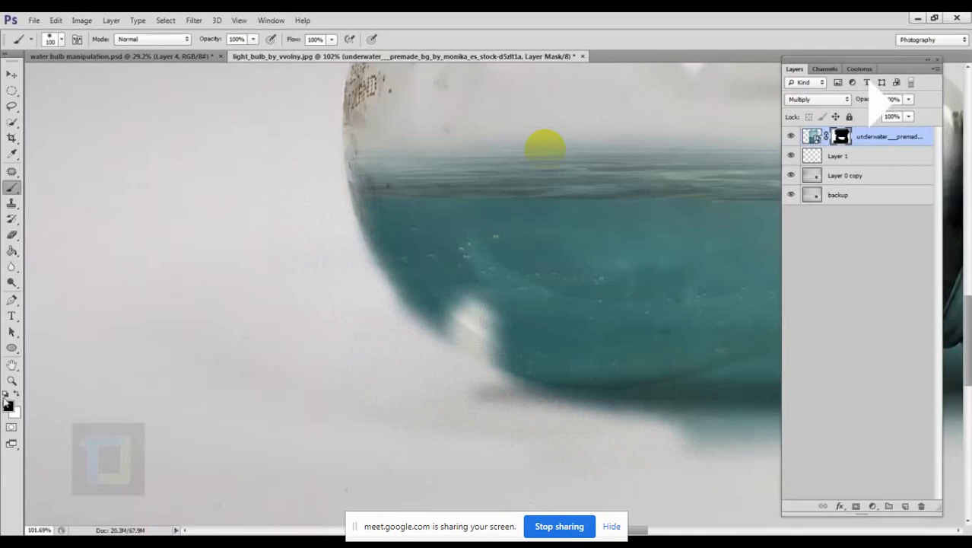
# Switch the foreground to white and paint the water back into the erased patch inside the bulb's lower edge.
pyautogui.click(16, 394)
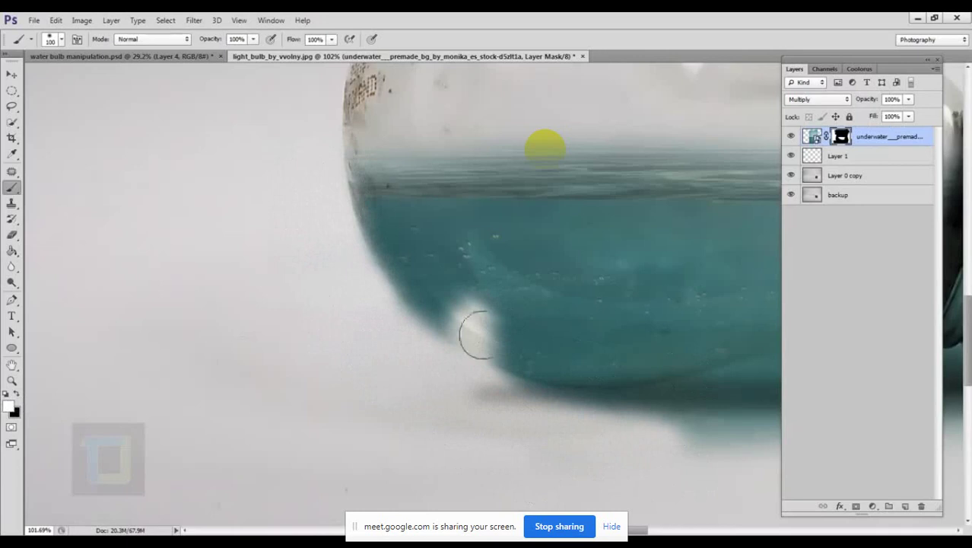
pyautogui.moveTo(464, 308)
pyautogui.mouseDown()
pyautogui.moveTo(496, 344)
pyautogui.moveTo(468, 335)
pyautogui.moveTo(510, 371)
pyautogui.moveTo(504, 352)
pyautogui.mouseUp()
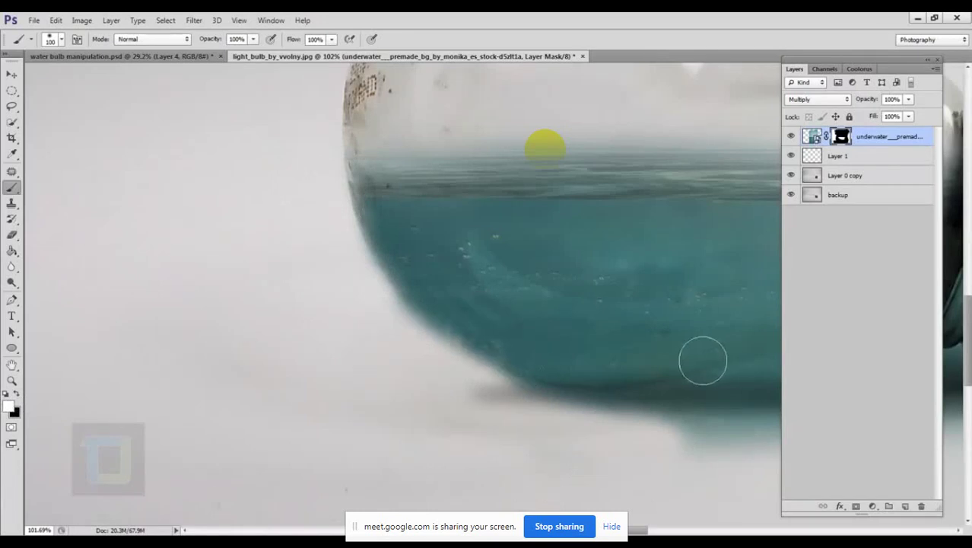
pyautogui.moveTo(700, 358)
pyautogui.mouseDown()
pyautogui.moveTo(514, 302)
pyautogui.moveTo(401, 330)
pyautogui.mouseUp()
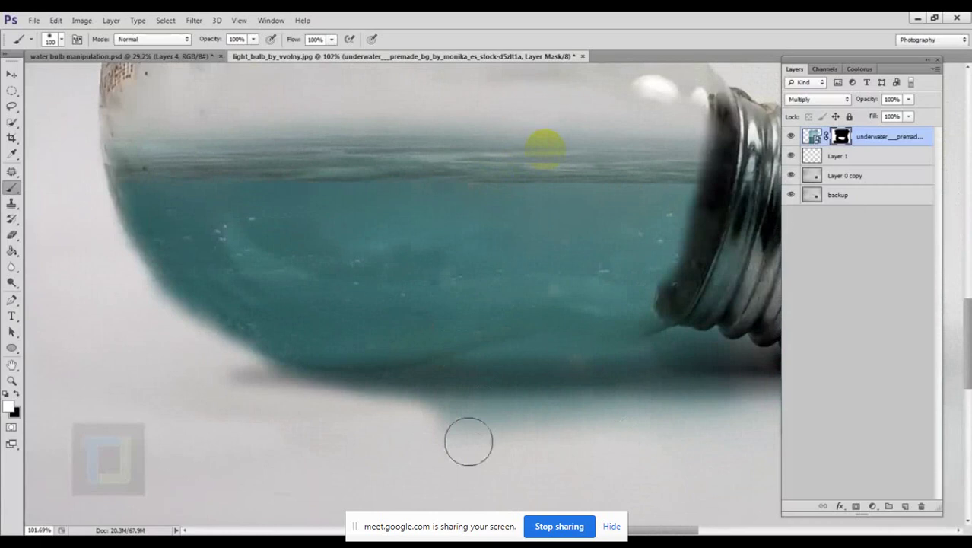
# Switch the foreground back to black and mask the excess water beneath the bulb's underside up to the metal screw base.
pyautogui.click(16, 393)
pyautogui.moveTo(417, 396)
pyautogui.mouseDown()
pyautogui.moveTo(499, 413)
pyautogui.moveTo(532, 395)
pyautogui.moveTo(743, 445)
pyautogui.moveTo(609, 426)
pyautogui.mouseUp()
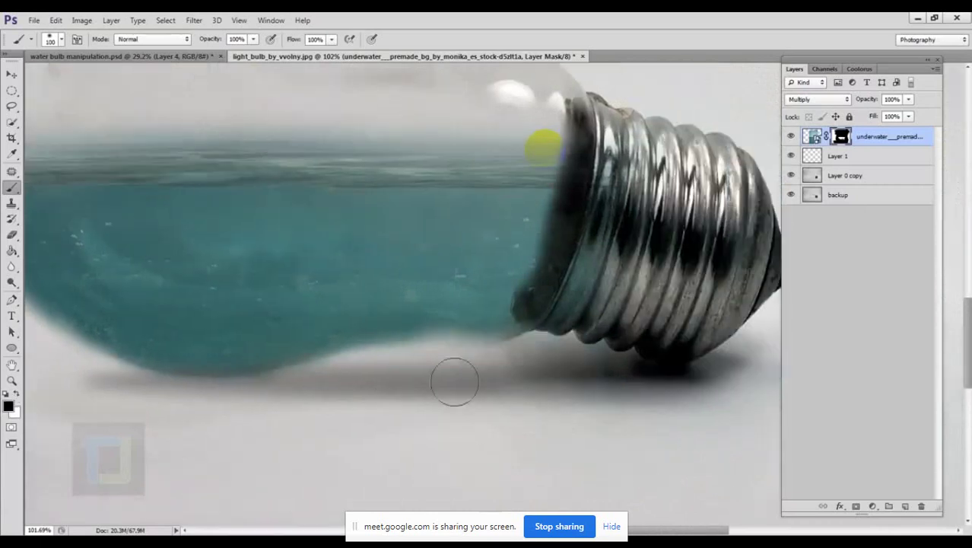
pyautogui.moveTo(298, 419); pyautogui.dragTo(484, 466)
# Paint the water surface back in with white along the waterline across the full glass width, then restore black as foreground.
pyautogui.moveTo(320, 240); pyautogui.dragTo(358, 377)
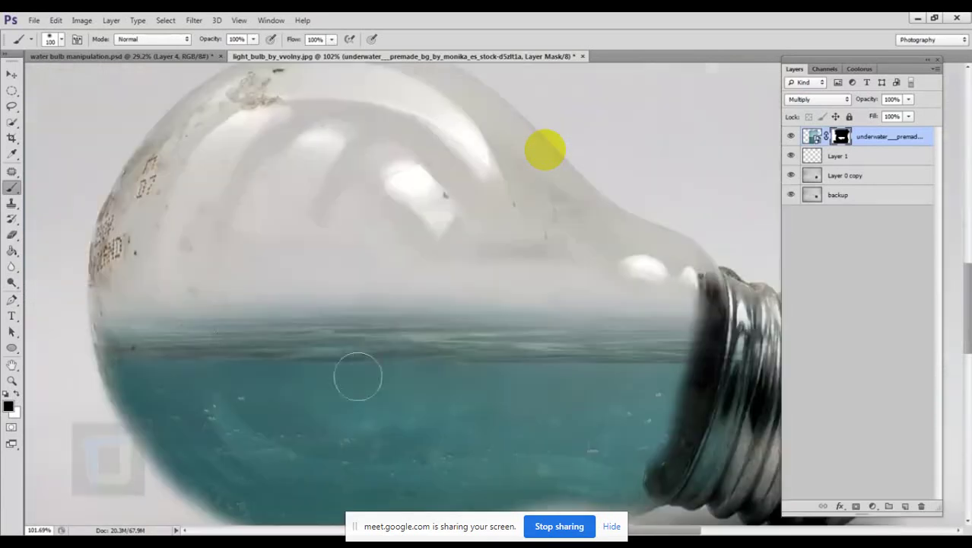
pyautogui.moveTo(129, 324); pyautogui.dragTo(681, 328)
pyautogui.press('x')
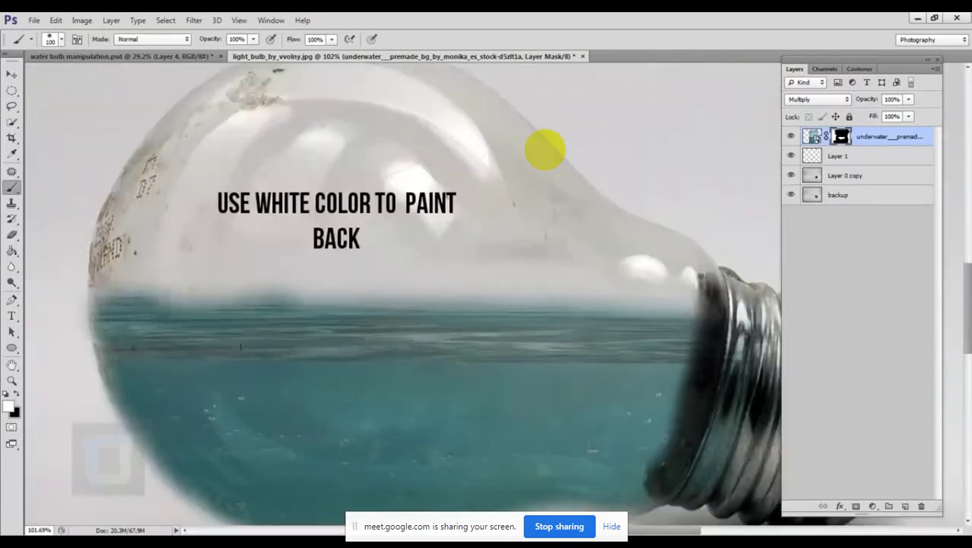
pyautogui.moveTo(159, 334); pyautogui.dragTo(719, 354)
pyautogui.moveTo(130, 334); pyautogui.dragTo(720, 352)
pyautogui.scroll(-2, 691, 364)
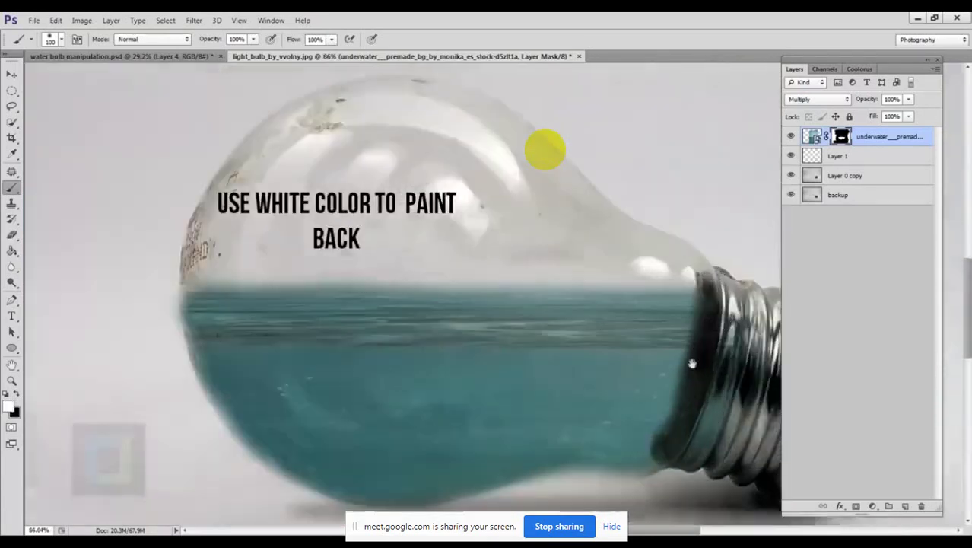
pyautogui.press('x')
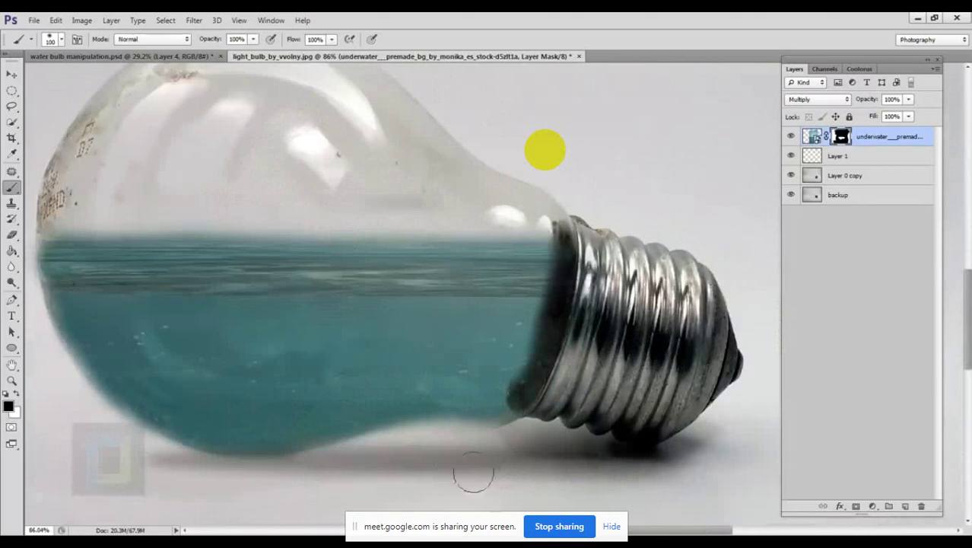
pyautogui.hotkey('ctrl', '0')
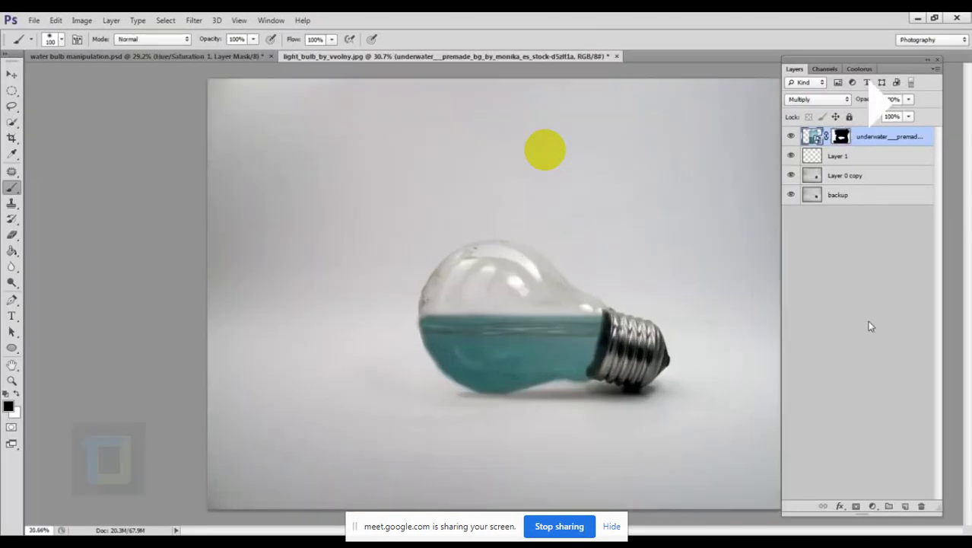
# Add a Hue/Saturation adjustment clipped to the underwater layer with Hue +12, Saturation +43 and Lightness +8.
pyautogui.click(874, 506)
pyautogui.click(897, 354)
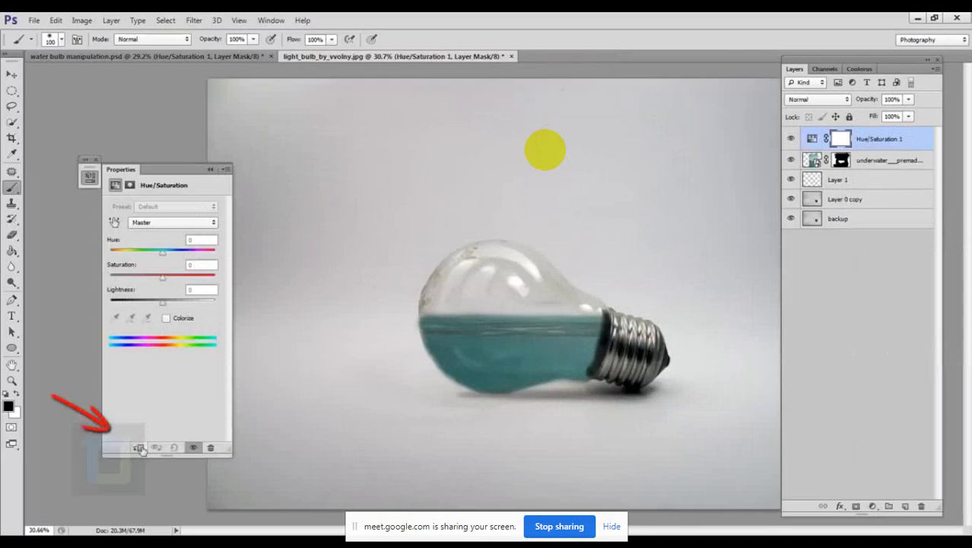
pyautogui.click(139, 449)
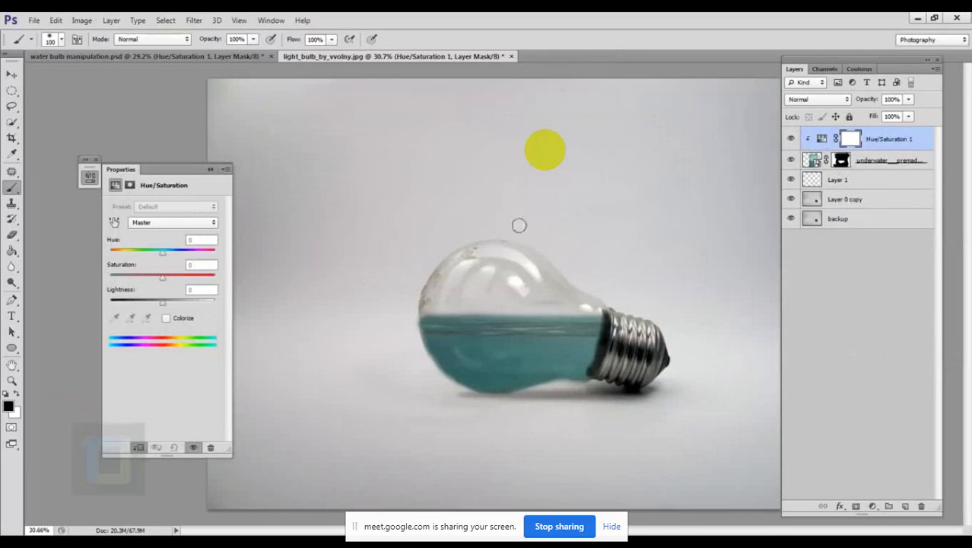
pyautogui.moveTo(161, 254); pyautogui.dragTo(168, 254)
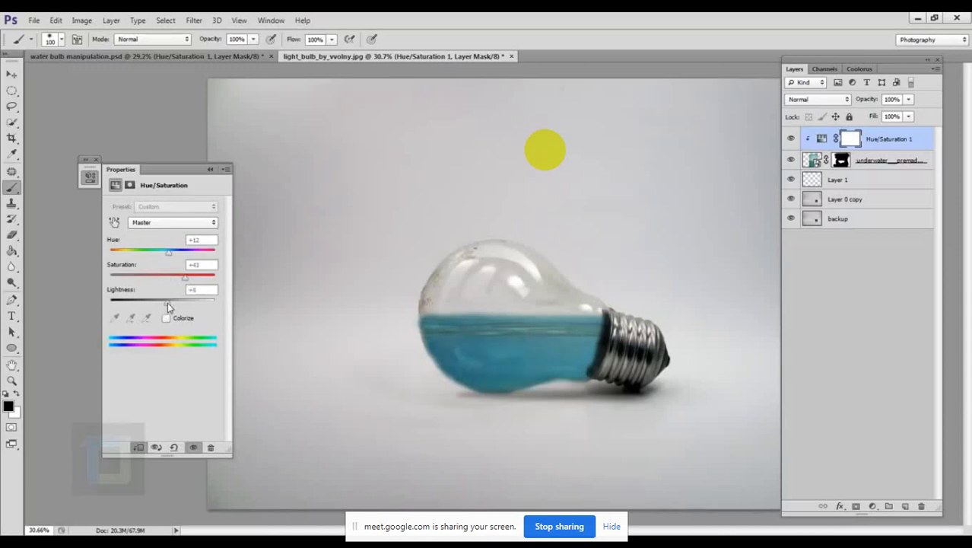
# Raise the Hue/Saturation adjustment's Lightness to +15 and compare the water with and without the adjustment.
pyautogui.moveTo(167, 302); pyautogui.dragTo(171, 303)
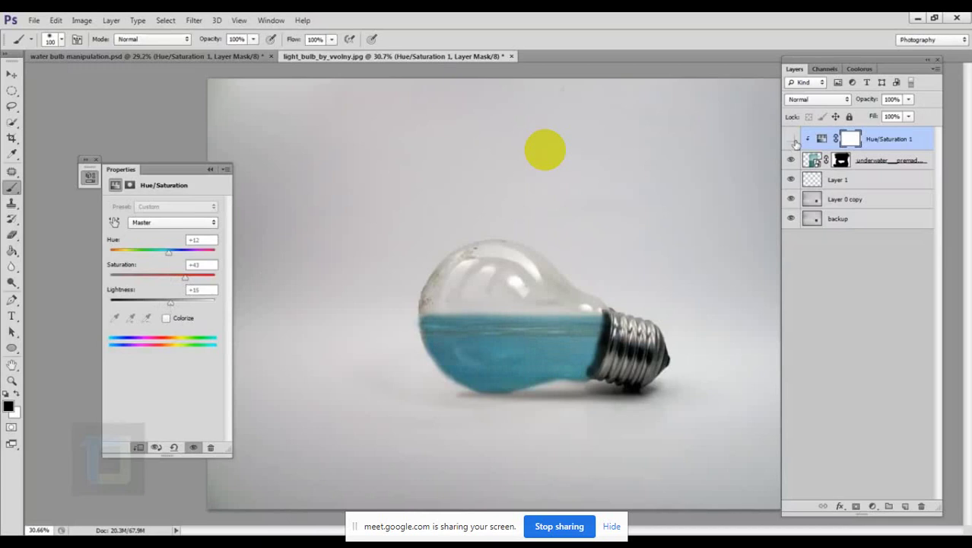
pyautogui.click(791, 139)
pyautogui.click(791, 139)
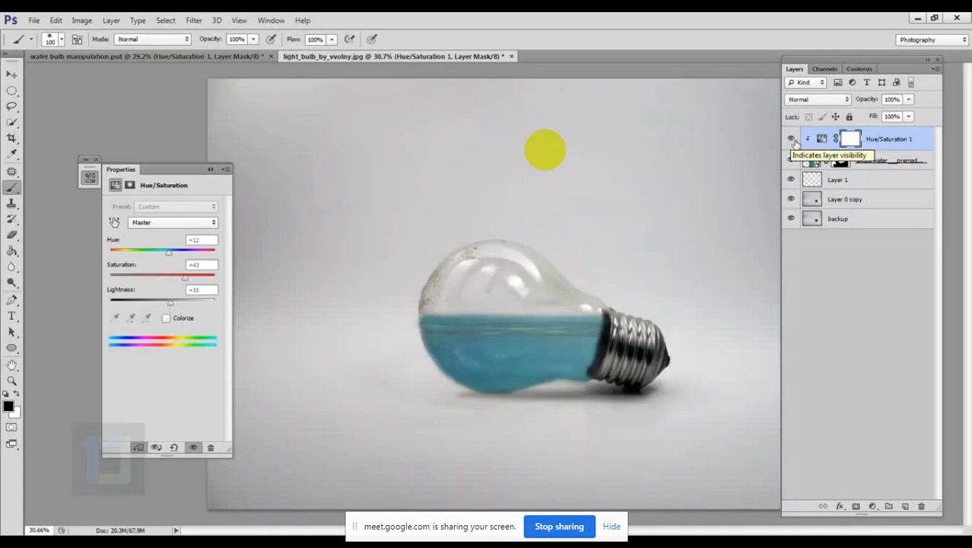
pyautogui.click(210, 169)
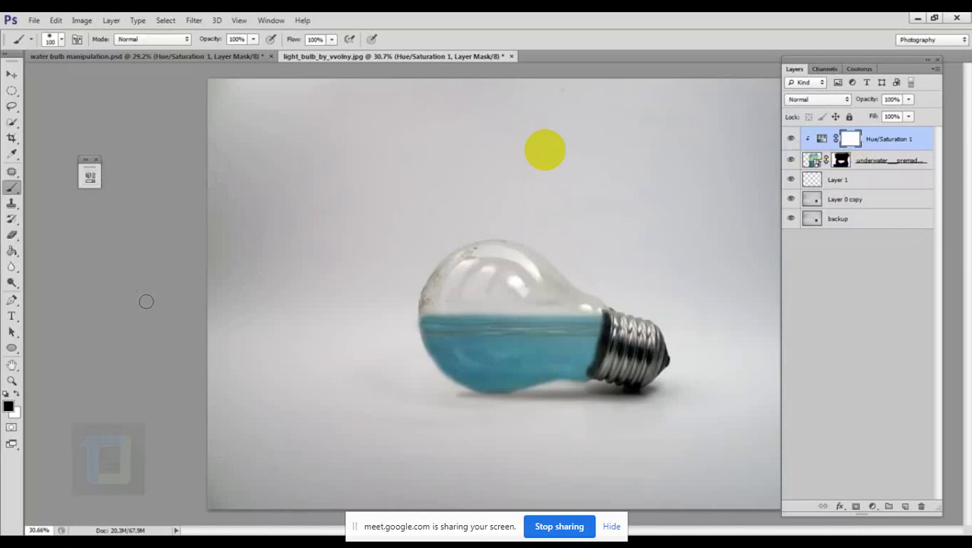
# Place the fish_set_24 PNG in the document and scale it proportionally to about 472% so several fish overlap the water in the bulb.
pyautogui.click(35, 21)
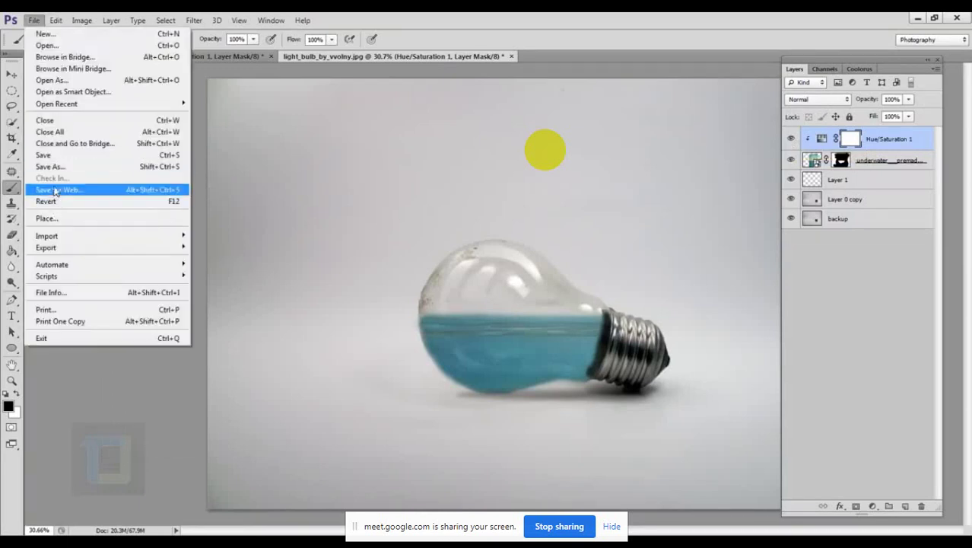
pyautogui.click(54, 219)
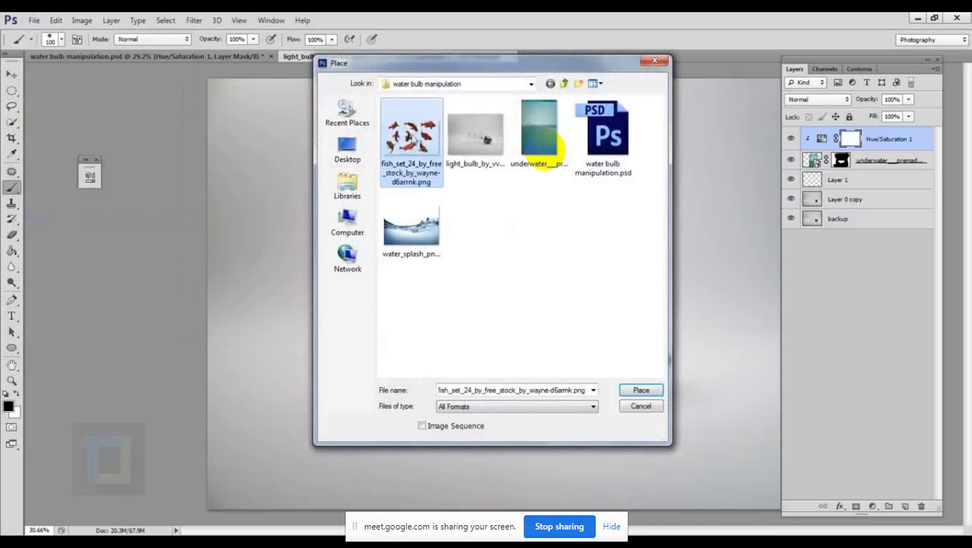
pyautogui.click(641, 391)
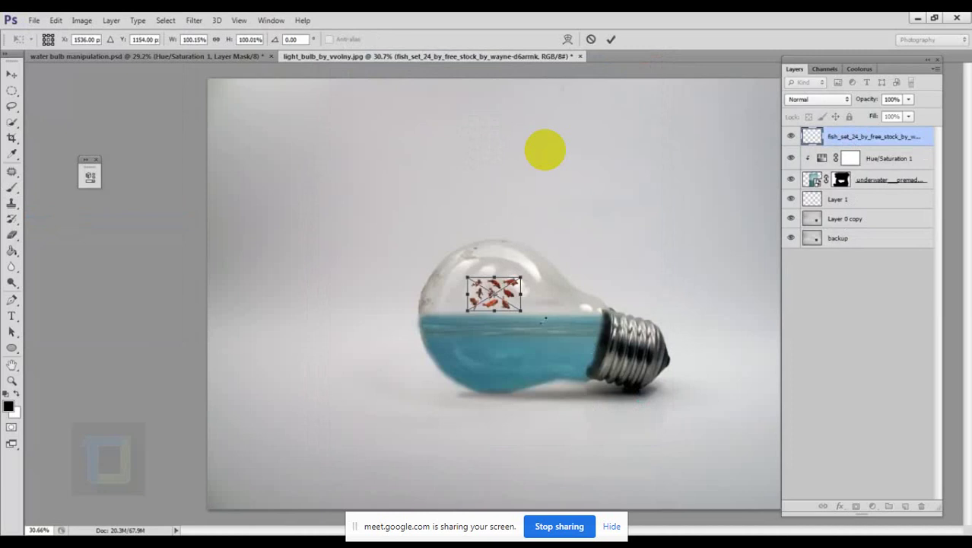
pyautogui.press('shift')
pyautogui.moveTo(523, 312); pyautogui.dragTo(646, 322)
pyautogui.moveTo(660, 354); pyautogui.dragTo(692, 374)
pyautogui.moveTo(673, 322); pyautogui.dragTo(675, 319)
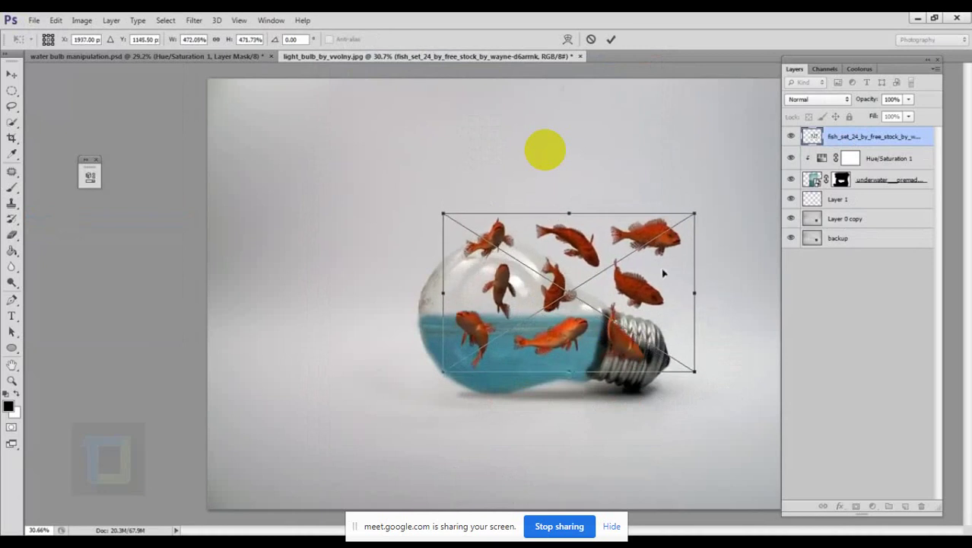
pyautogui.press('b')
pyautogui.click(611, 40)
# Lasso the two fish lying over the water, copy them to a new layer and delete the placed fish set layer.
pyautogui.scroll(3, 589, 381)
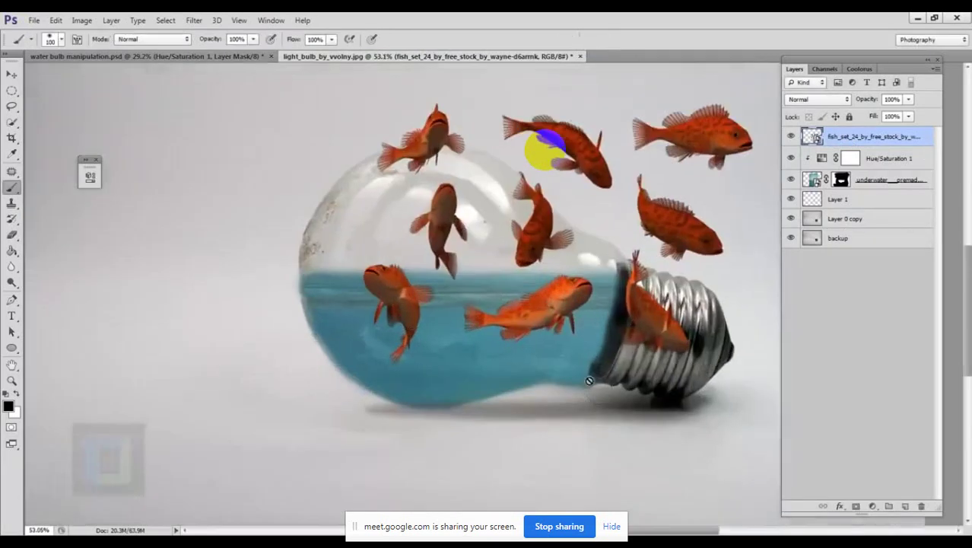
pyautogui.scroll(-1, 589, 380)
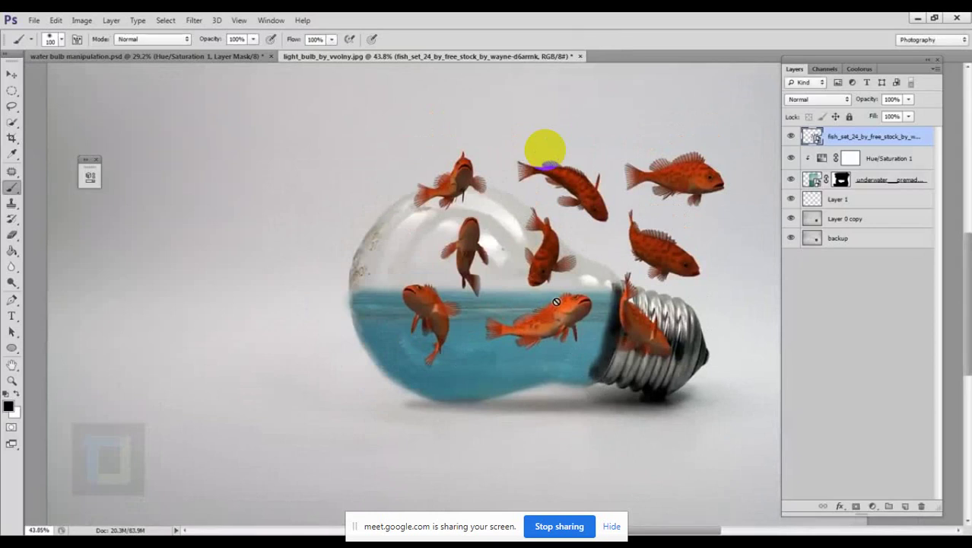
pyautogui.scroll(1, 449, 396)
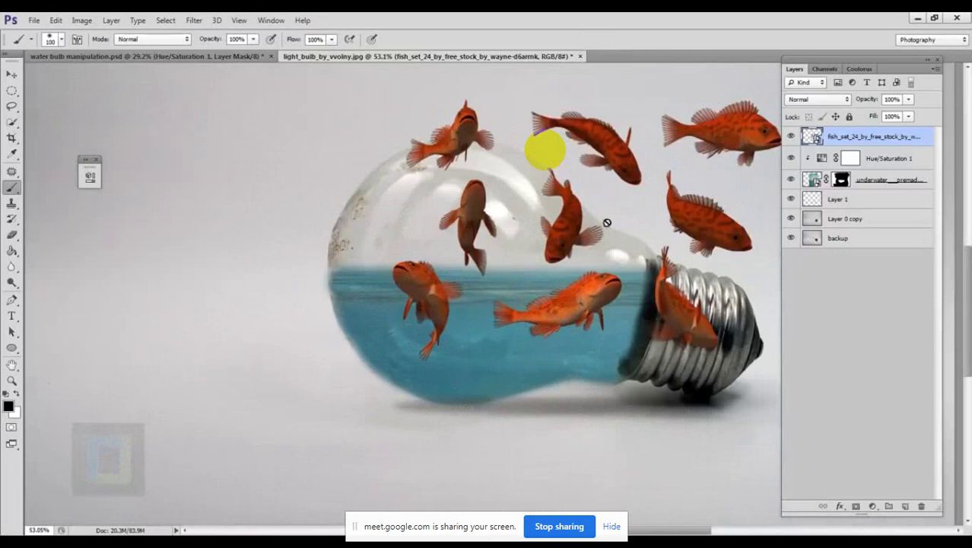
pyautogui.click(10, 107)
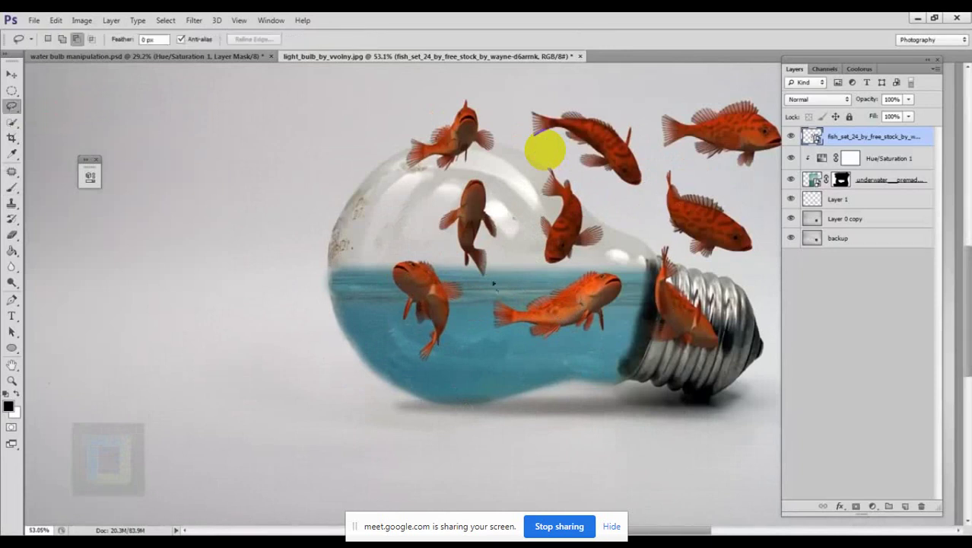
pyautogui.moveTo(369, 257)
pyautogui.mouseDown()
pyautogui.moveTo(426, 245)
pyautogui.moveTo(449, 260)
pyautogui.mouseUp()
pyautogui.moveTo(542, 282)
pyautogui.mouseDown()
pyautogui.moveTo(623, 269)
pyautogui.moveTo(630, 294)
pyautogui.mouseUp()
pyautogui.moveTo(490, 380); pyautogui.dragTo(411, 371)
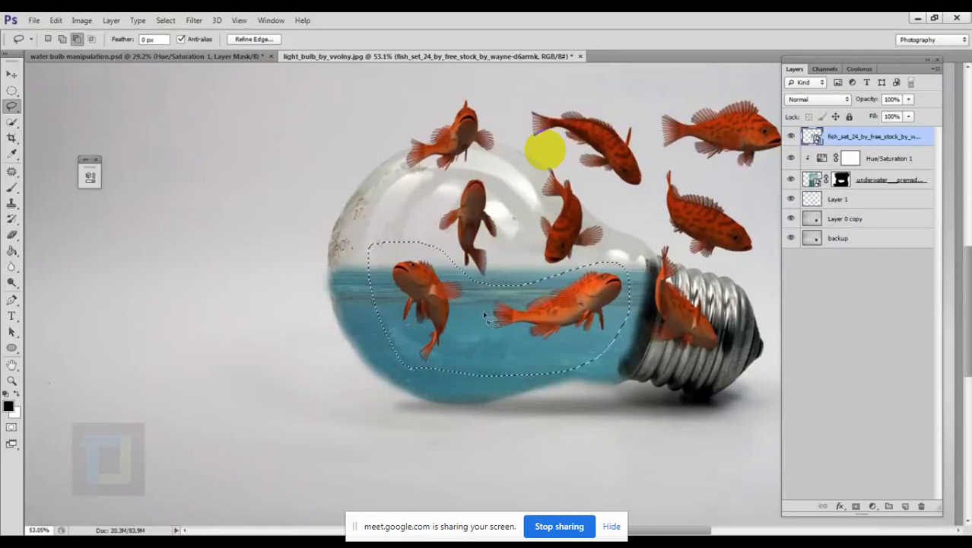
pyautogui.rightClick(545, 150)
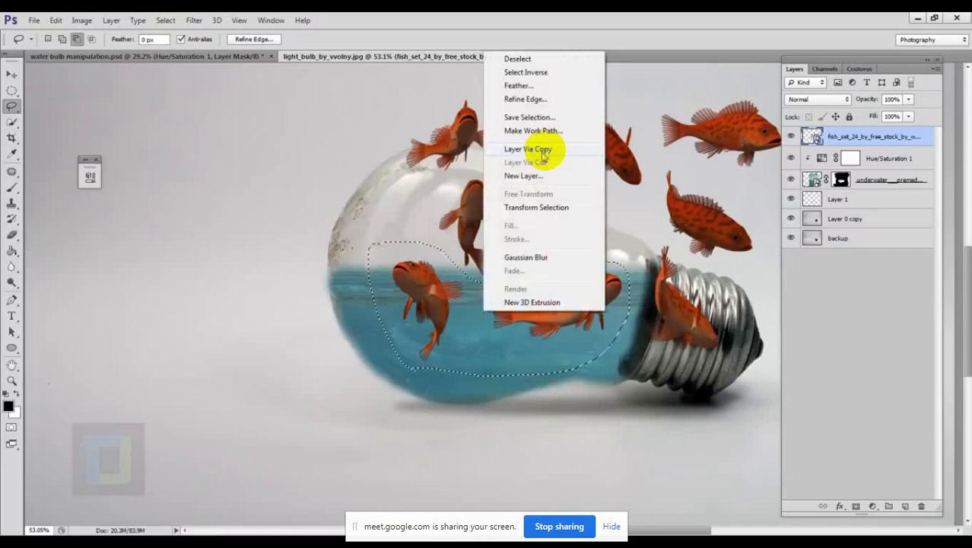
pyautogui.click(551, 150)
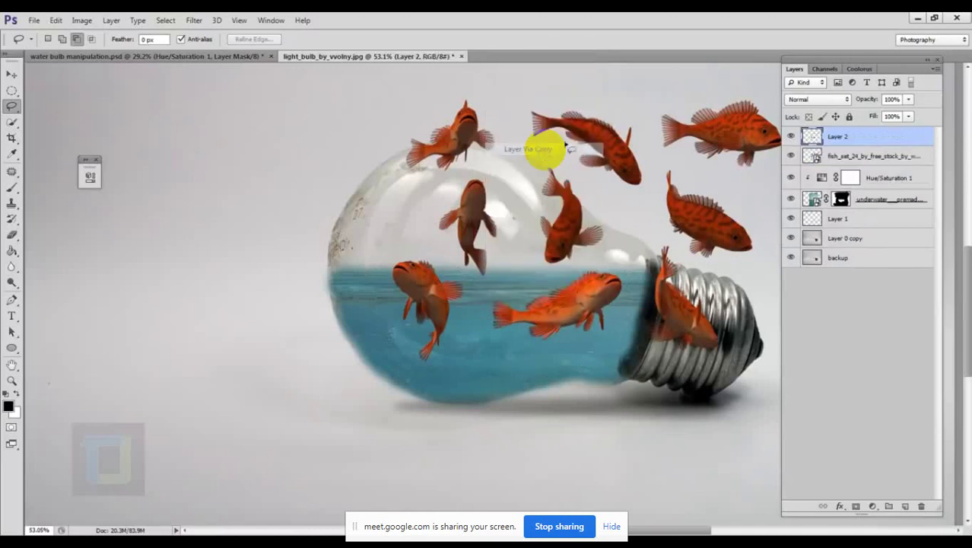
pyautogui.click(795, 157)
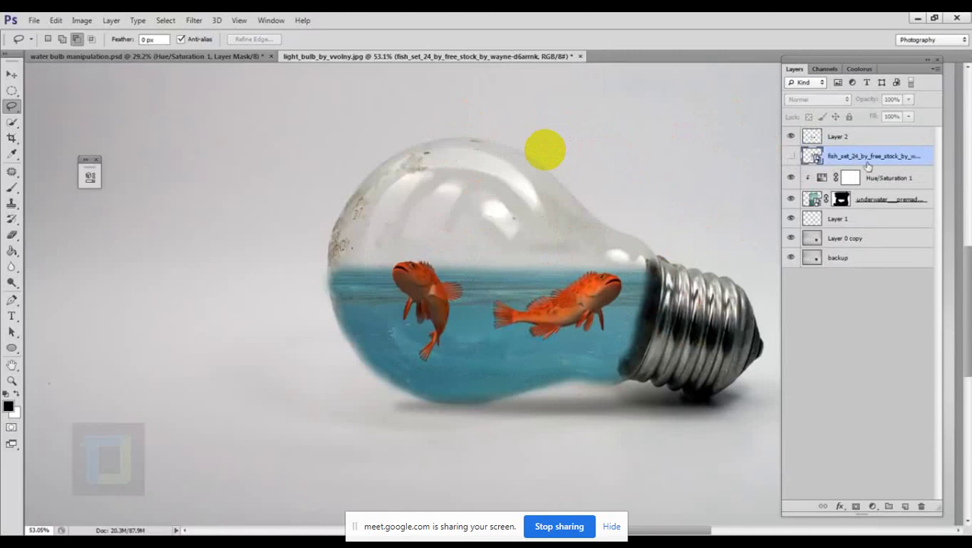
pyautogui.press('Delete')
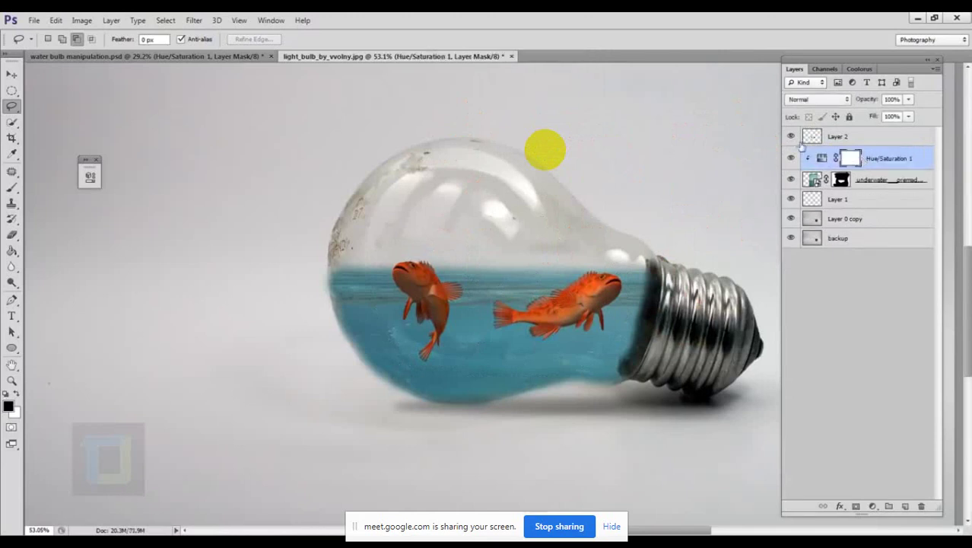
# Transform the two-fish layer to about 88% scale with a 7° rotation inside the water, and lower its opacity to 80%.
pyautogui.click(853, 138)
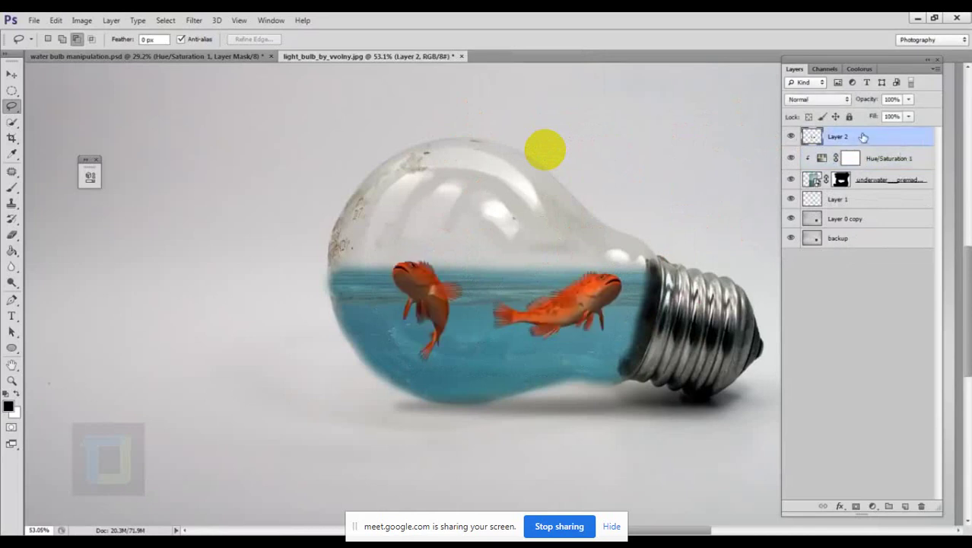
pyautogui.hotkey('ctrl', 't')
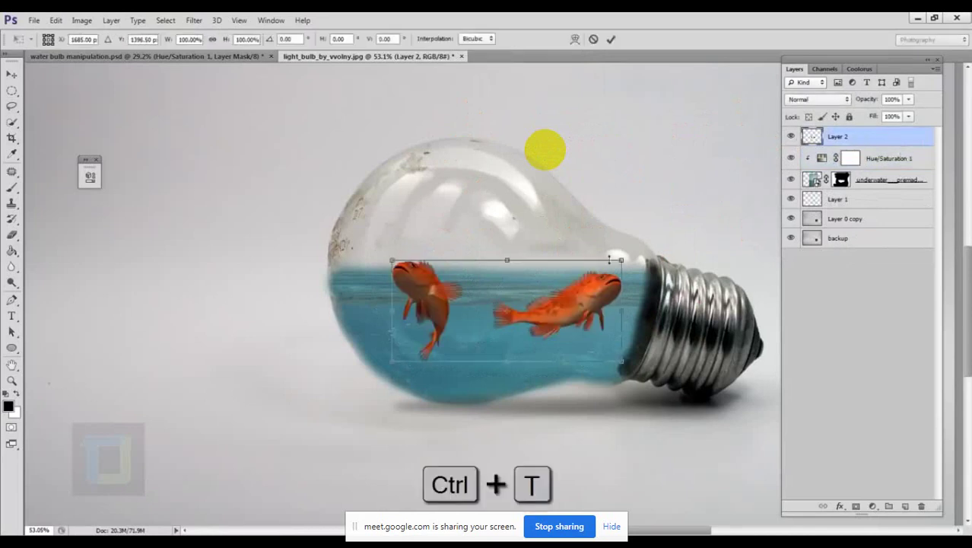
pyautogui.moveTo(627, 260)
pyautogui.mouseDown()
pyautogui.moveTo(644, 254)
pyautogui.moveTo(633, 265)
pyautogui.moveTo(582, 268)
pyautogui.moveTo(636, 263)
pyautogui.moveTo(638, 272)
pyautogui.mouseUp()
pyautogui.moveTo(540, 323); pyautogui.dragTo(546, 325)
pyautogui.moveTo(488, 308); pyautogui.dragTo(477, 306)
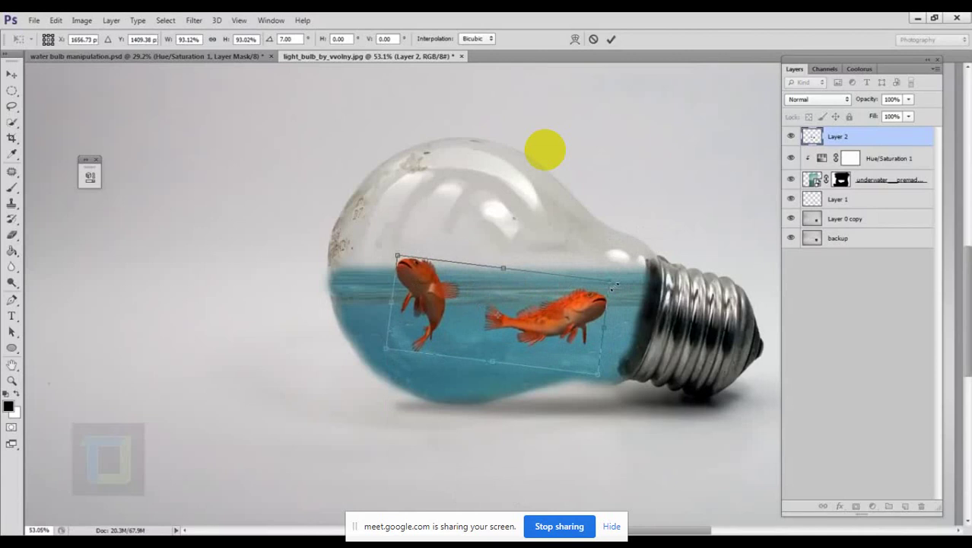
pyautogui.moveTo(612, 287)
pyautogui.mouseDown()
pyautogui.moveTo(608, 258)
pyautogui.moveTo(598, 281)
pyautogui.mouseUp()
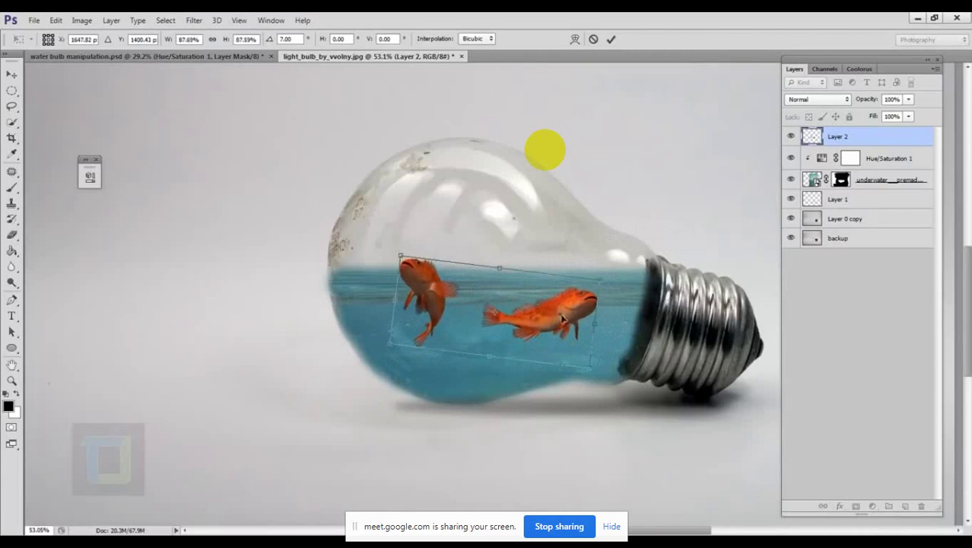
pyautogui.click(611, 39)
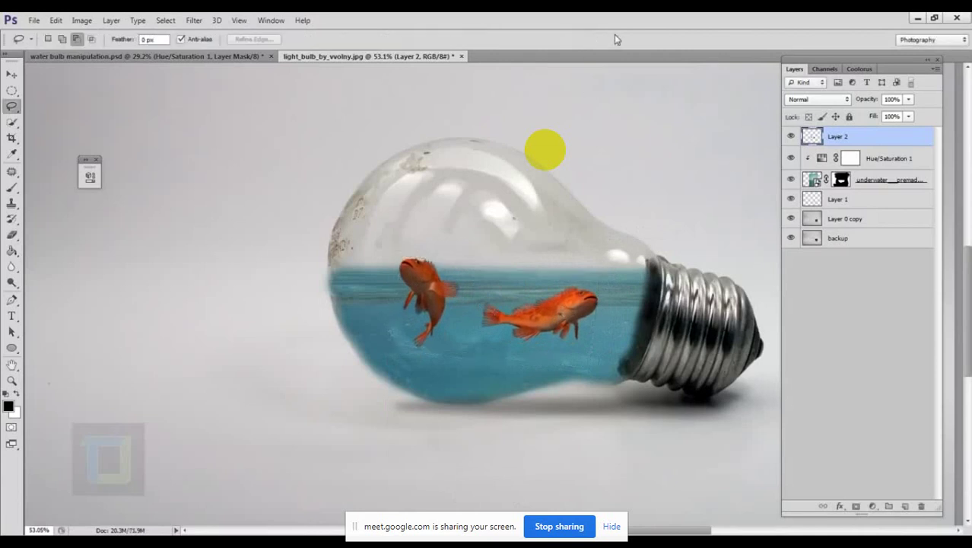
pyautogui.click(909, 100)
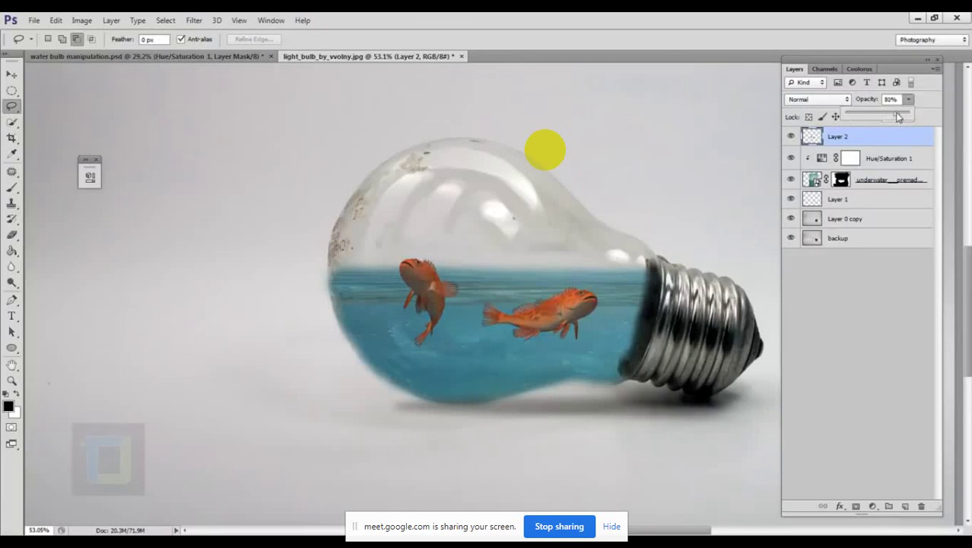
pyautogui.click(885, 163)
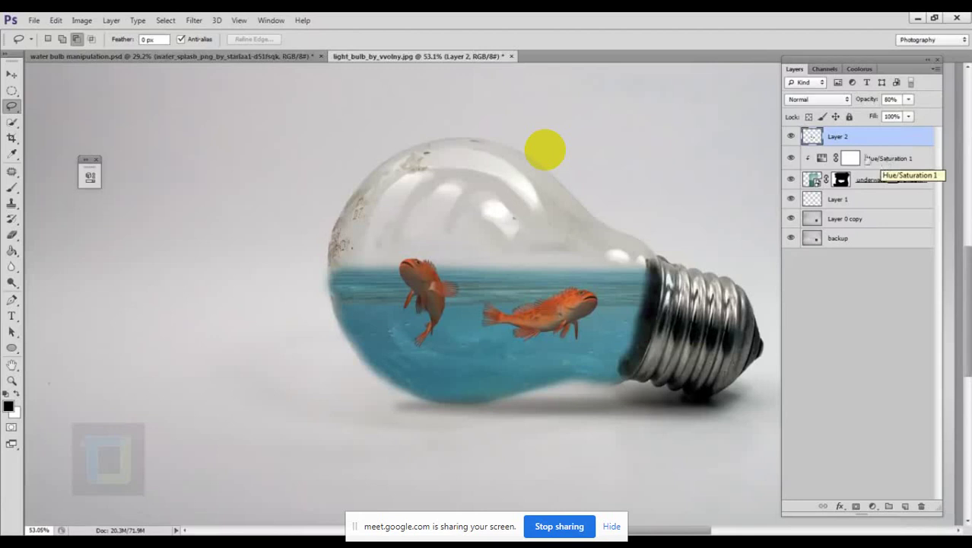
# Place the water_splash PNG above the fish layer.
pyautogui.click(35, 20)
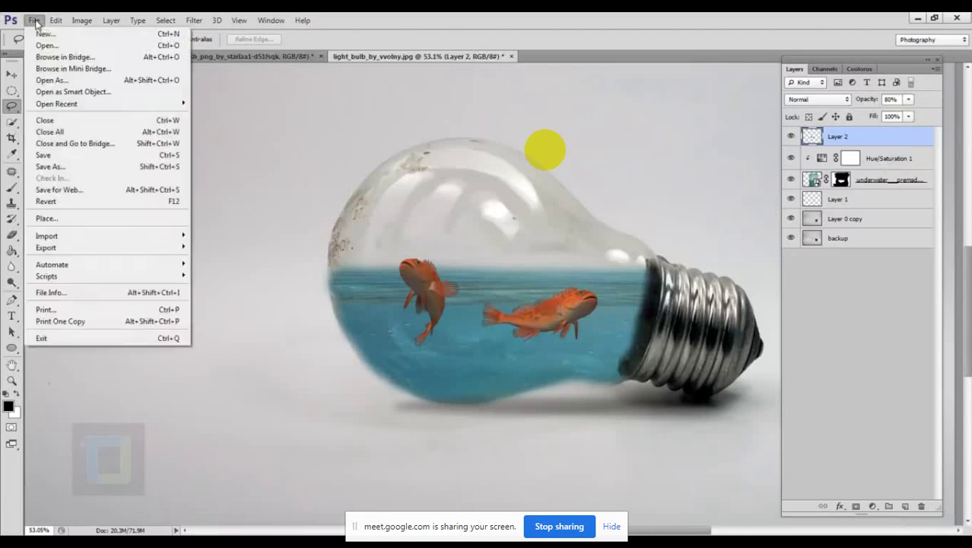
pyautogui.click(61, 219)
pyautogui.click(411, 245)
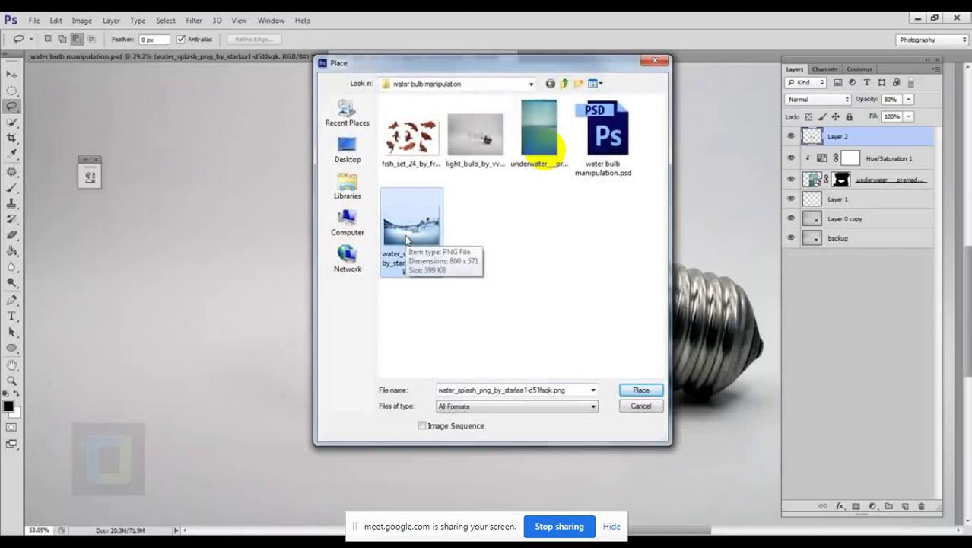
pyautogui.click(642, 390)
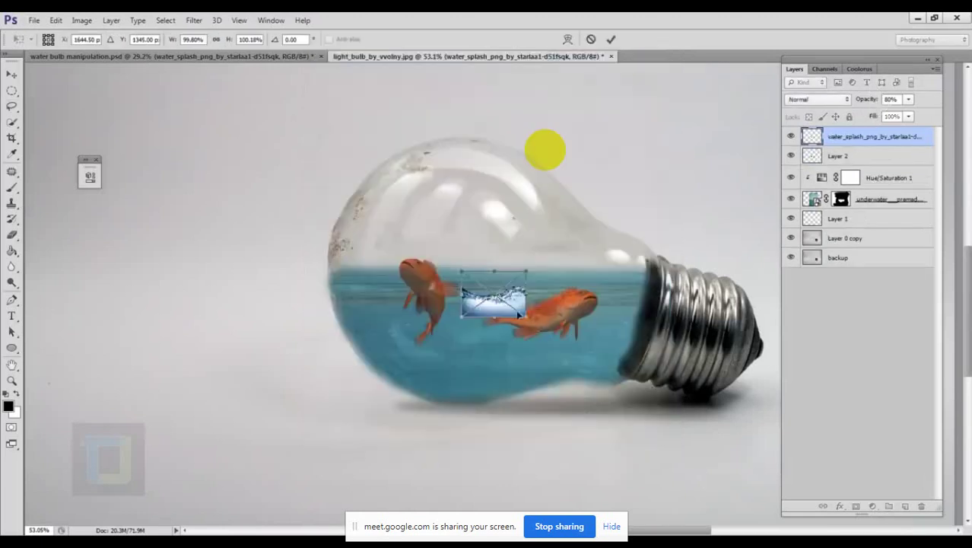
# Scale the water splash to about 517%, rotate it about 5° and position its surface along the bulb's waterline.
pyautogui.moveTo(526, 316); pyautogui.dragTo(705, 445)
pyautogui.moveTo(684, 361); pyautogui.dragTo(602, 280)
pyautogui.moveTo(625, 364); pyautogui.dragTo(694, 408)
pyautogui.moveTo(635, 322); pyautogui.dragTo(587, 291)
pyautogui.moveTo(661, 144); pyautogui.dragTo(681, 152)
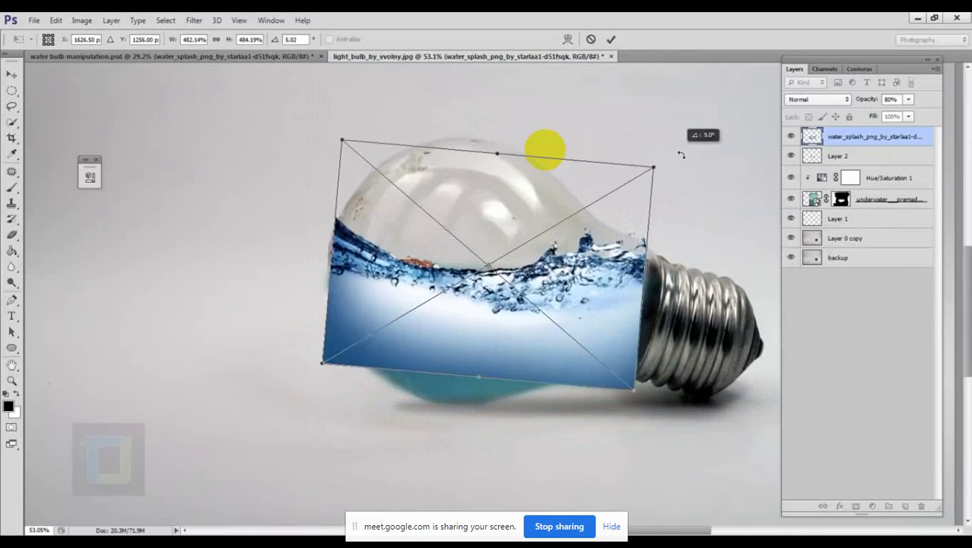
pyautogui.moveTo(589, 297); pyautogui.dragTo(584, 300)
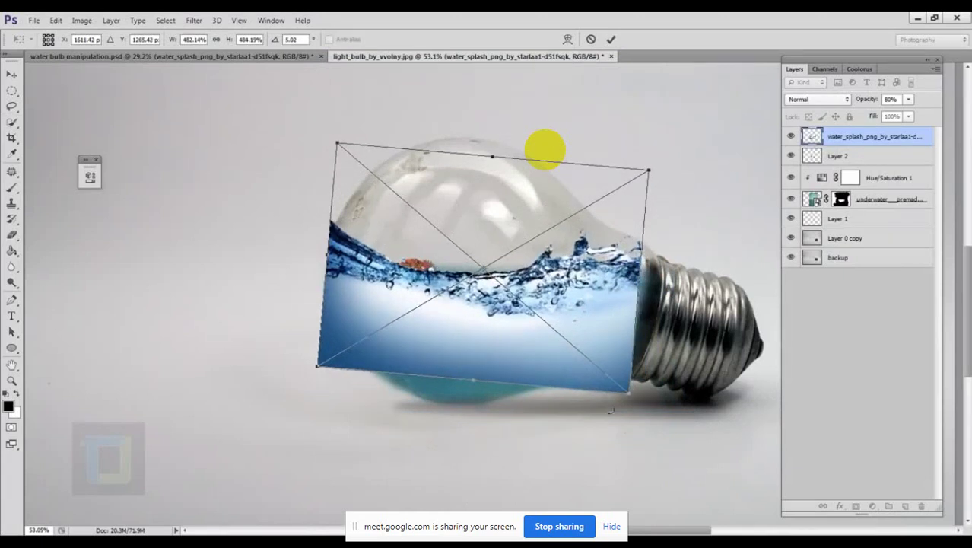
pyautogui.moveTo(631, 396); pyautogui.dragTo(624, 345)
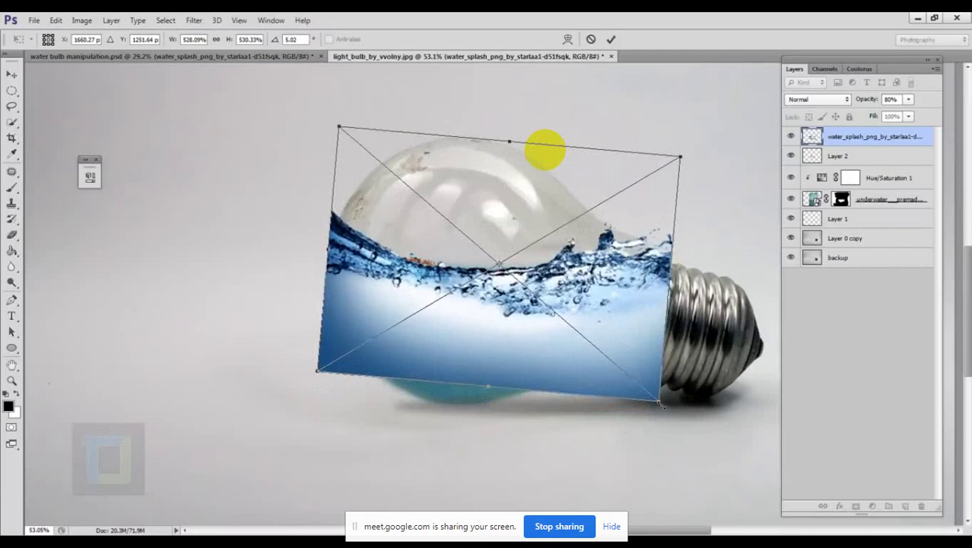
pyautogui.moveTo(663, 407); pyautogui.dragTo(650, 394)
pyautogui.moveTo(601, 295); pyautogui.dragTo(618, 248)
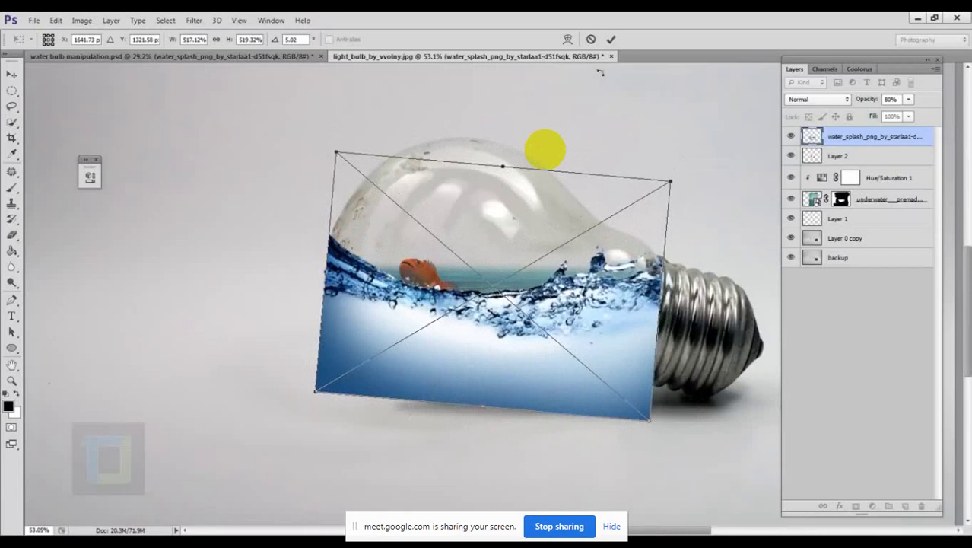
pyautogui.click(610, 40)
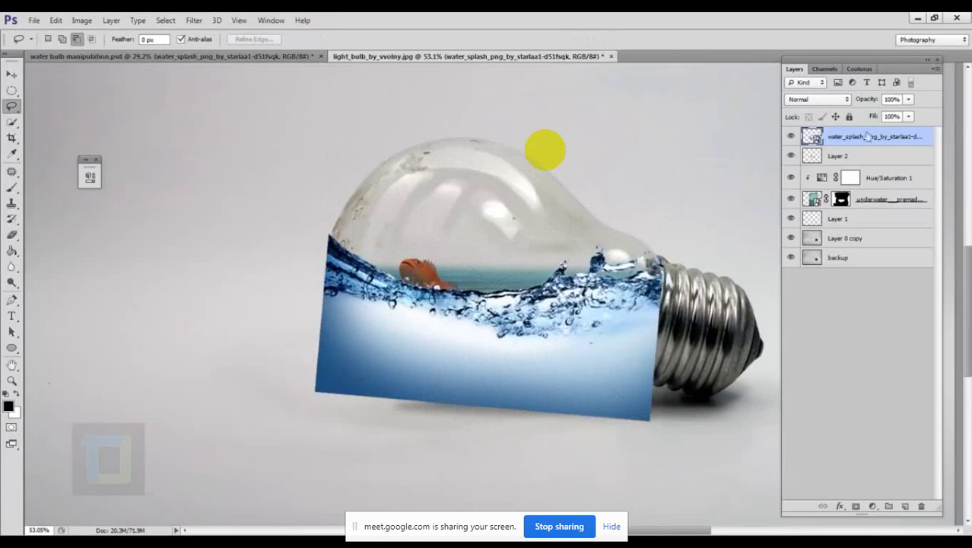
# Set the water splash layer's blend mode to Overlay and its opacity to 82%.
pyautogui.click(828, 100)
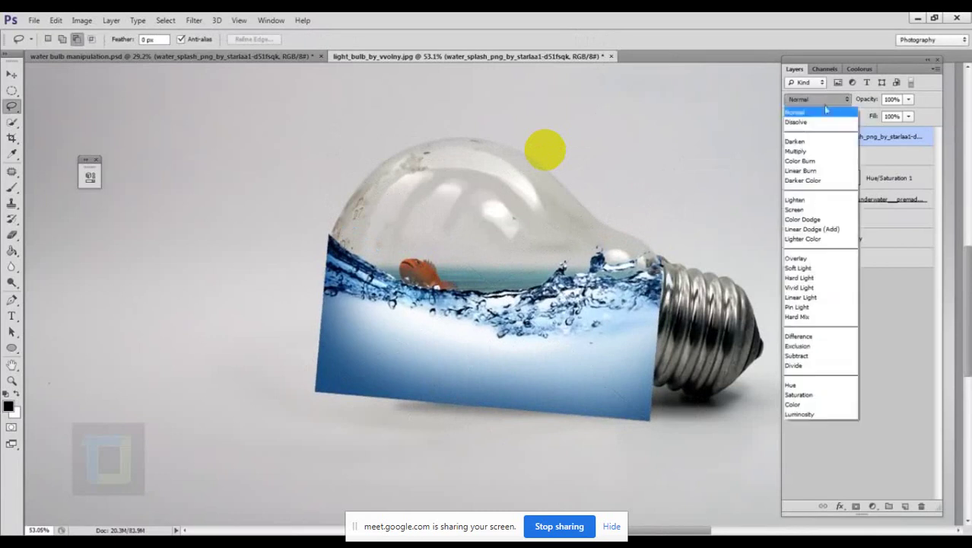
pyautogui.click(806, 261)
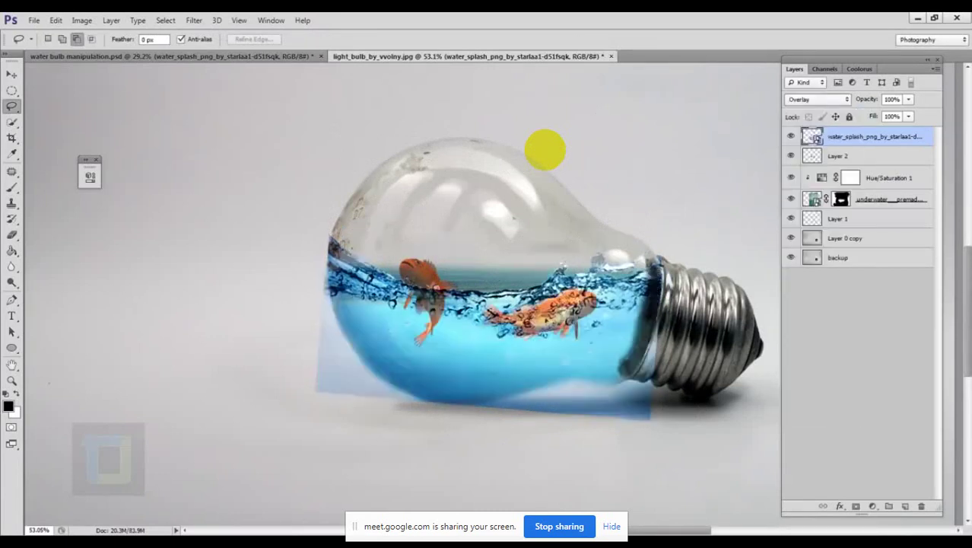
pyautogui.click(909, 99)
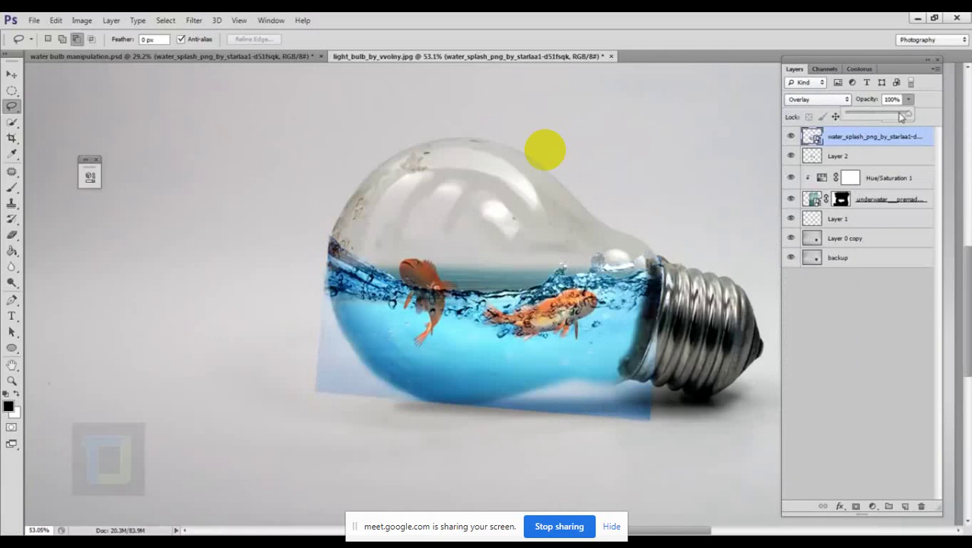
pyautogui.click(901, 117)
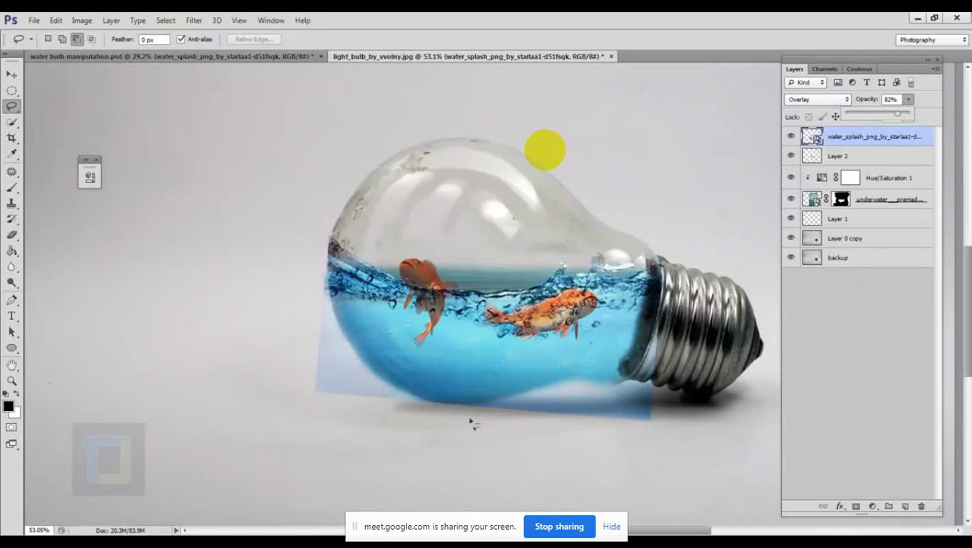
# Add a layer mask to the water splash layer and paint black on it to hide the splash spilling past the bulb's lower left edge.
pyautogui.click(914, 142)
pyautogui.click(857, 507)
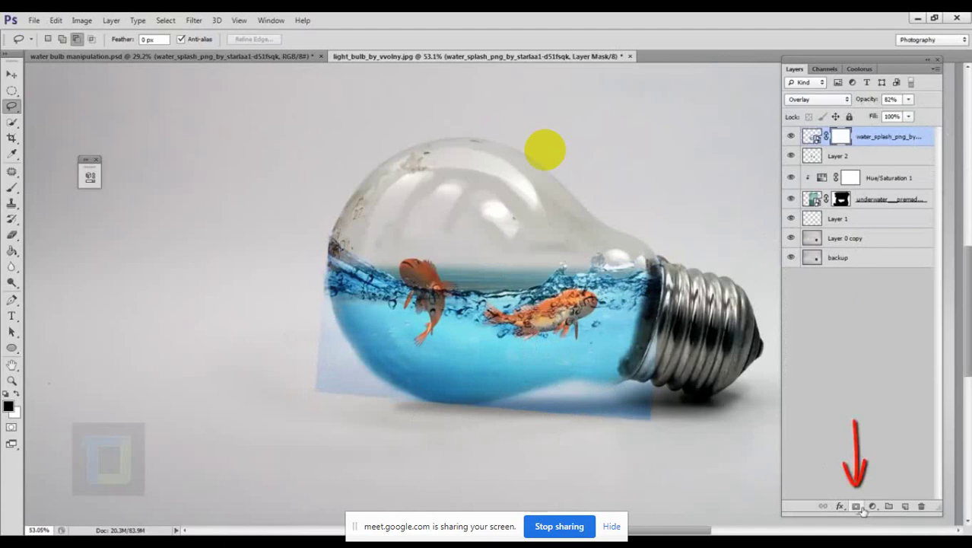
pyautogui.click(12, 187)
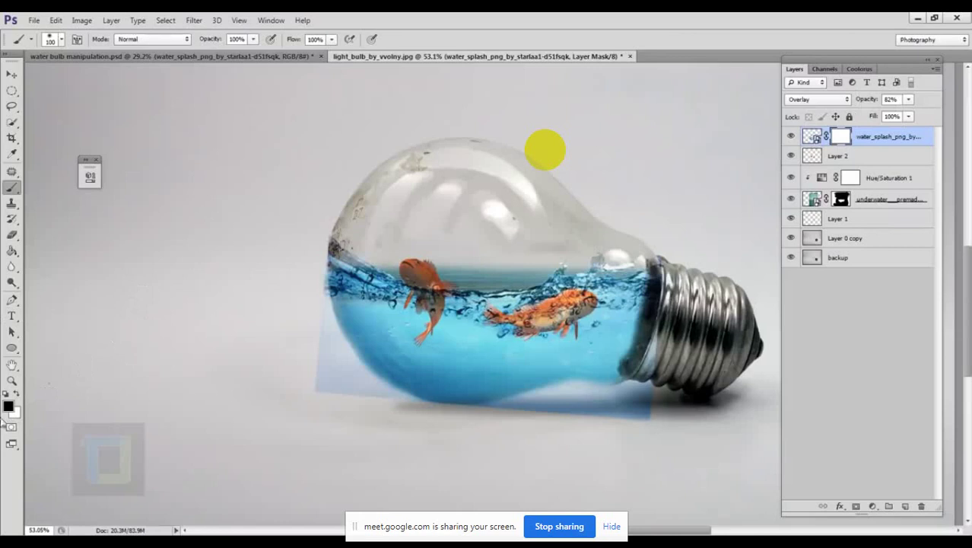
pyautogui.scroll(2, 297, 418)
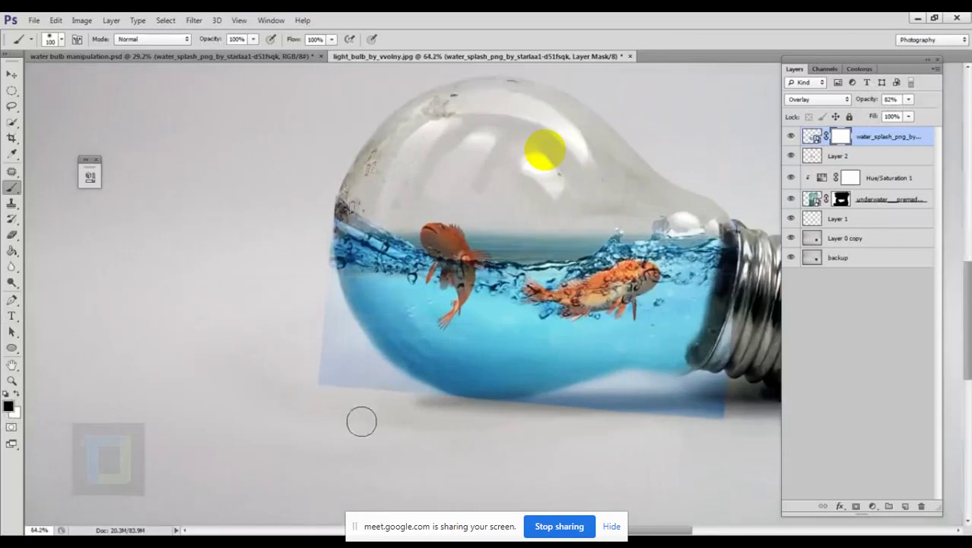
pyautogui.moveTo(362, 422)
pyautogui.mouseDown()
pyautogui.moveTo(314, 357)
pyautogui.moveTo(382, 401)
pyautogui.moveTo(328, 349)
pyautogui.moveTo(390, 419)
pyautogui.moveTo(331, 329)
pyautogui.moveTo(330, 272)
pyautogui.mouseUp()
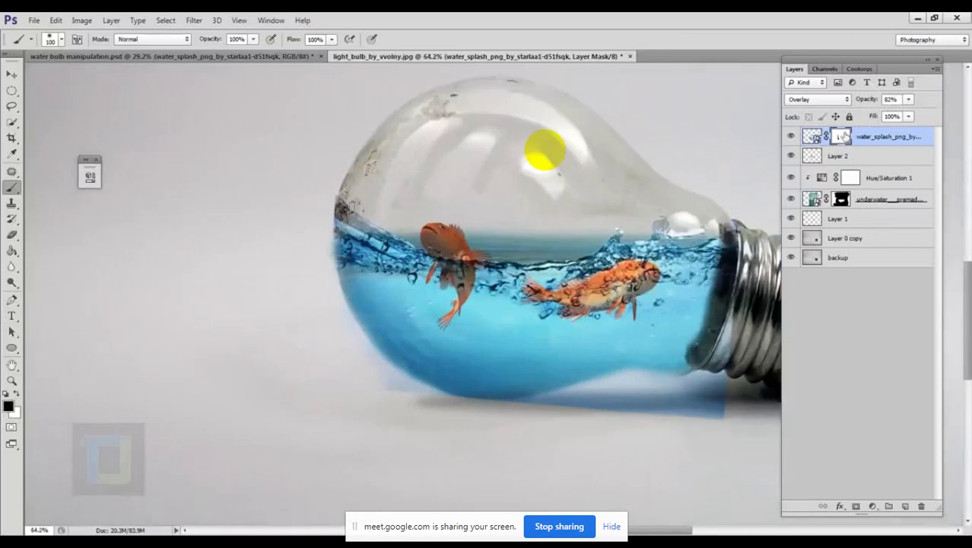
# Paint black on the water splash layer's mask to hide the blue spill beneath the bulb and its neck.
pyautogui.click(818, 140)
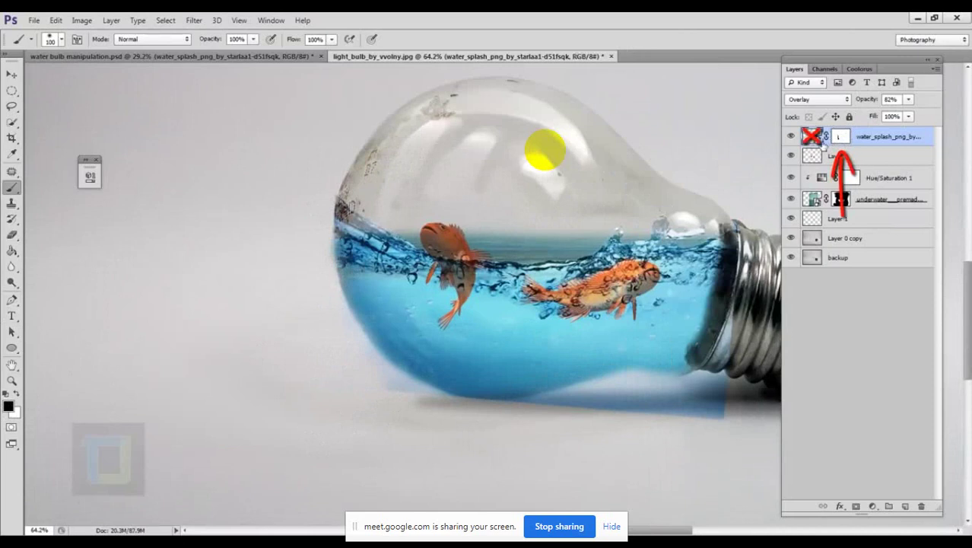
pyautogui.click(839, 137)
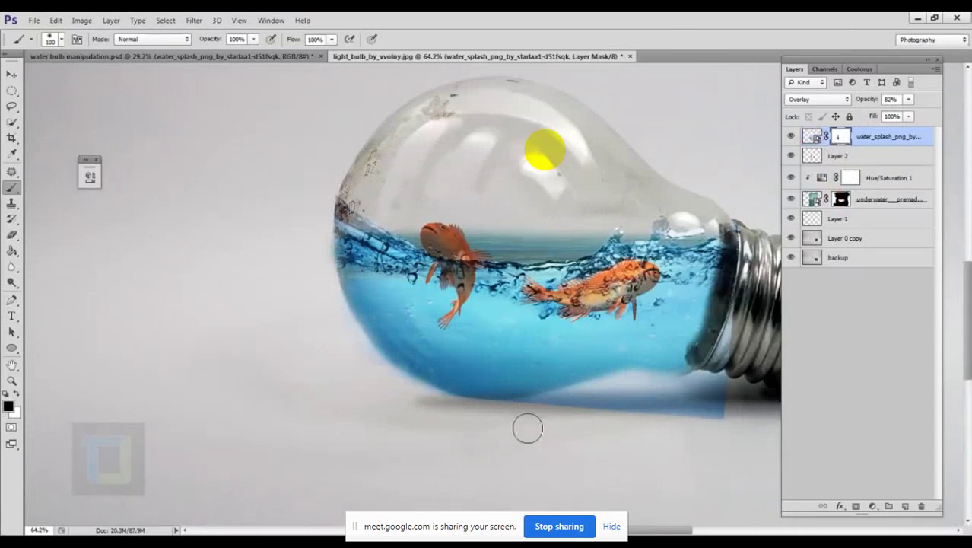
pyautogui.moveTo(562, 431)
pyautogui.mouseDown()
pyautogui.moveTo(639, 421)
pyautogui.moveTo(585, 436)
pyautogui.moveTo(644, 418)
pyautogui.moveTo(545, 428)
pyautogui.moveTo(720, 417)
pyautogui.mouseUp()
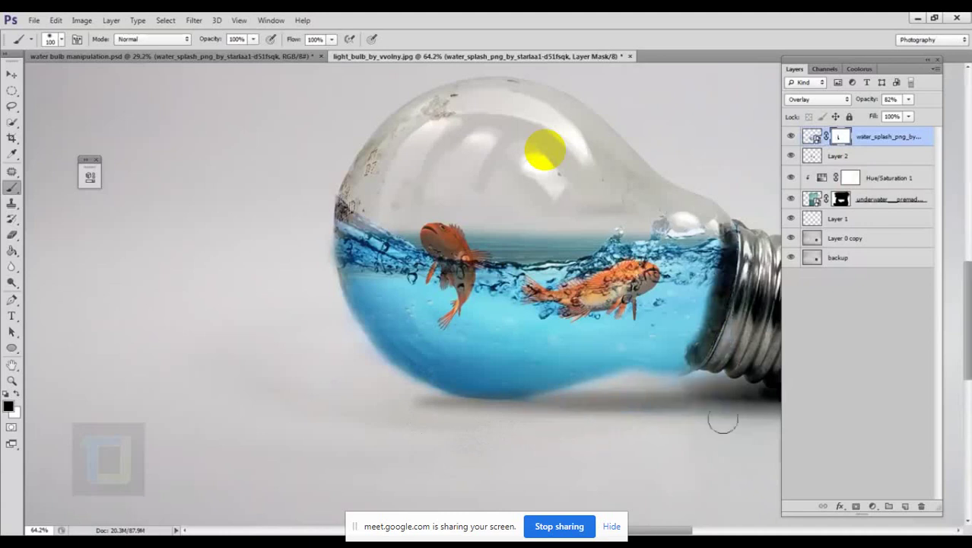
pyautogui.scroll(-3, 487, 426)
pyautogui.scroll(3, 543, 415)
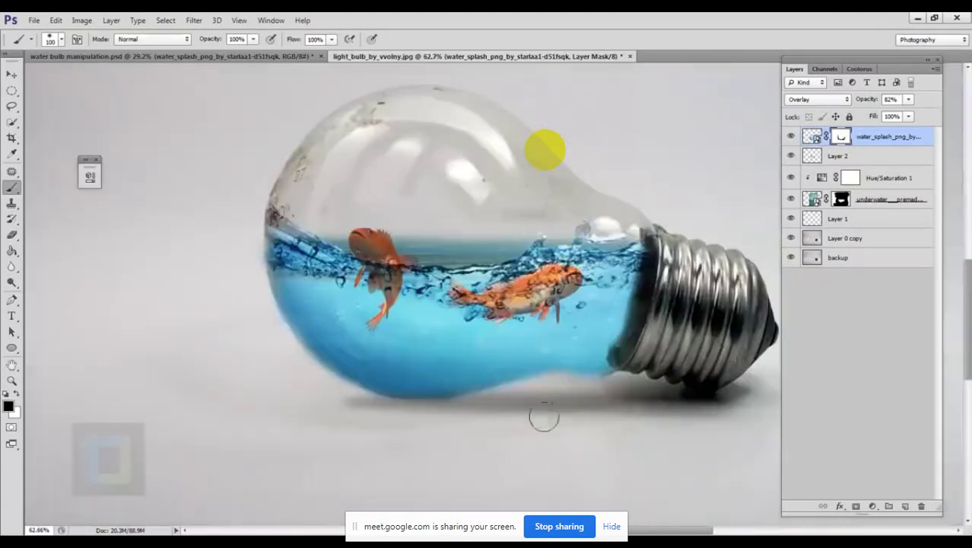
# Paint black on the underwater layer's mask to remove the water visible above the splash's surface line.
pyautogui.scroll(4, 490, 252)
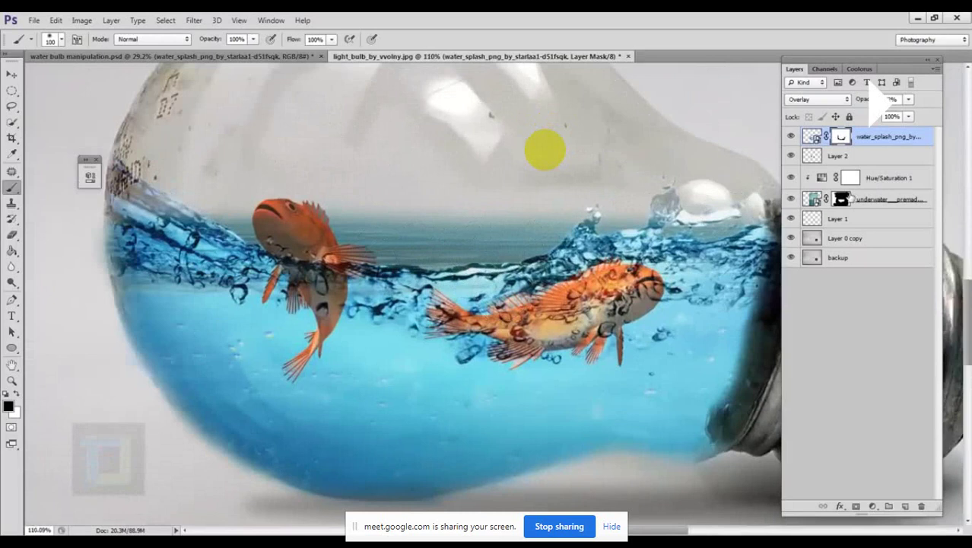
pyautogui.click(813, 199)
pyautogui.click(792, 200)
pyautogui.click(792, 200)
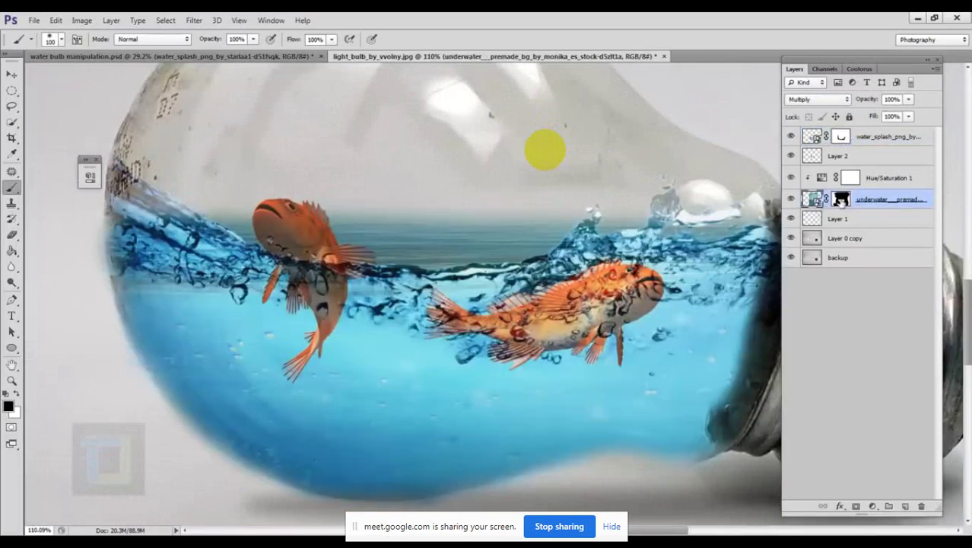
pyautogui.click(845, 201)
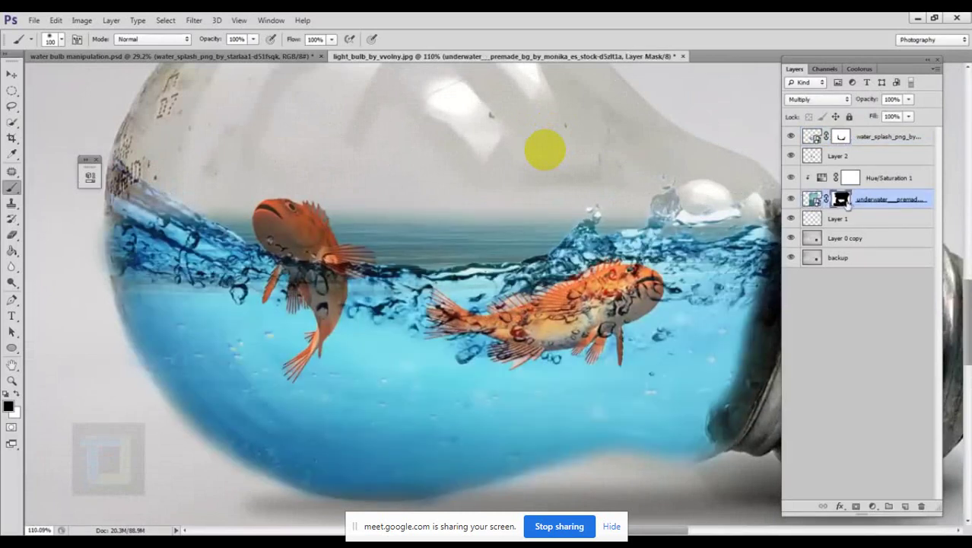
pyautogui.click(792, 199)
pyautogui.click(792, 199)
pyautogui.moveTo(512, 275)
pyautogui.mouseDown()
pyautogui.moveTo(360, 263)
pyautogui.moveTo(253, 237)
pyautogui.moveTo(401, 271)
pyautogui.moveTo(512, 259)
pyautogui.moveTo(600, 268)
pyautogui.moveTo(719, 260)
pyautogui.moveTo(742, 238)
pyautogui.mouseUp()
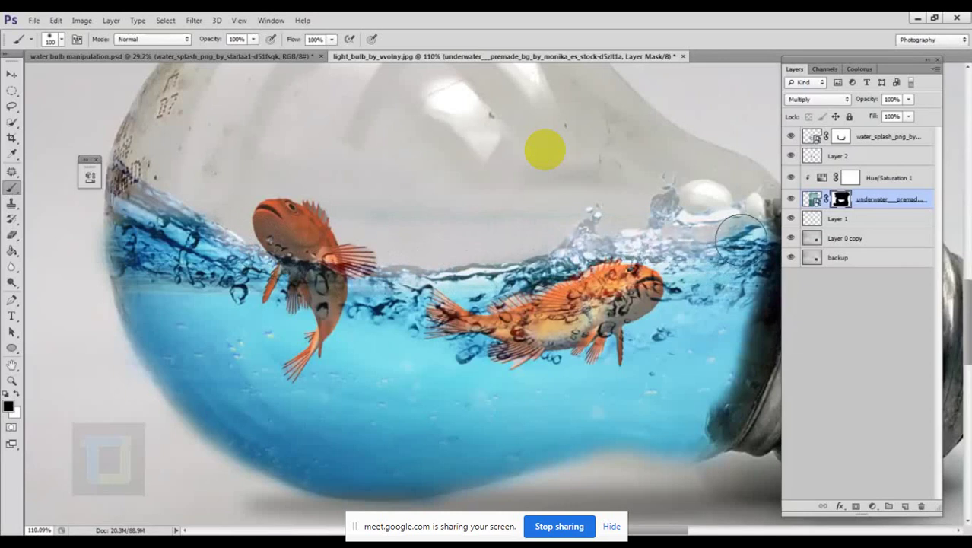
# Paint white on the underwater layer's mask to restore the water around the splash near the bulb's neck.
pyautogui.press('x')
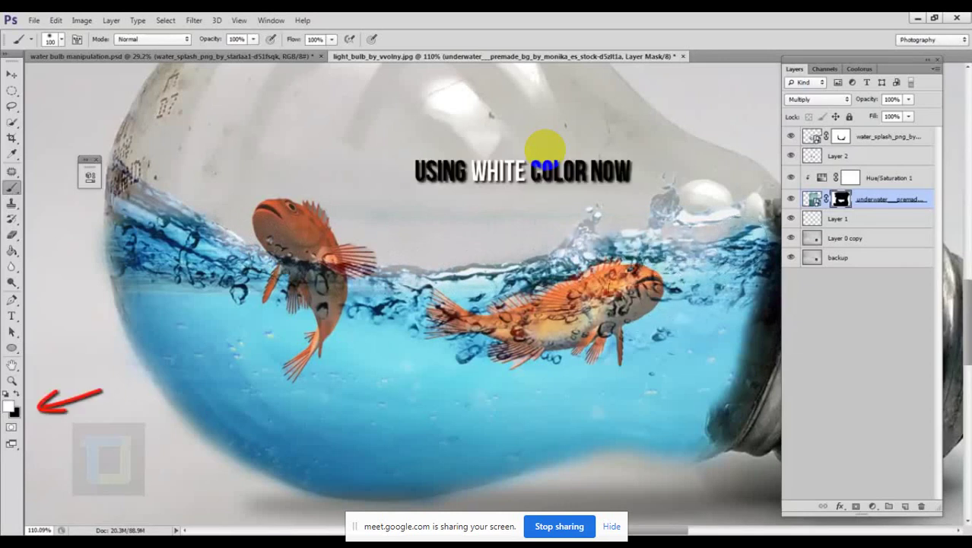
pyautogui.moveTo(586, 262)
pyautogui.mouseDown()
pyautogui.moveTo(608, 255)
pyautogui.moveTo(674, 293)
pyautogui.moveTo(685, 251)
pyautogui.moveTo(718, 283)
pyautogui.mouseUp()
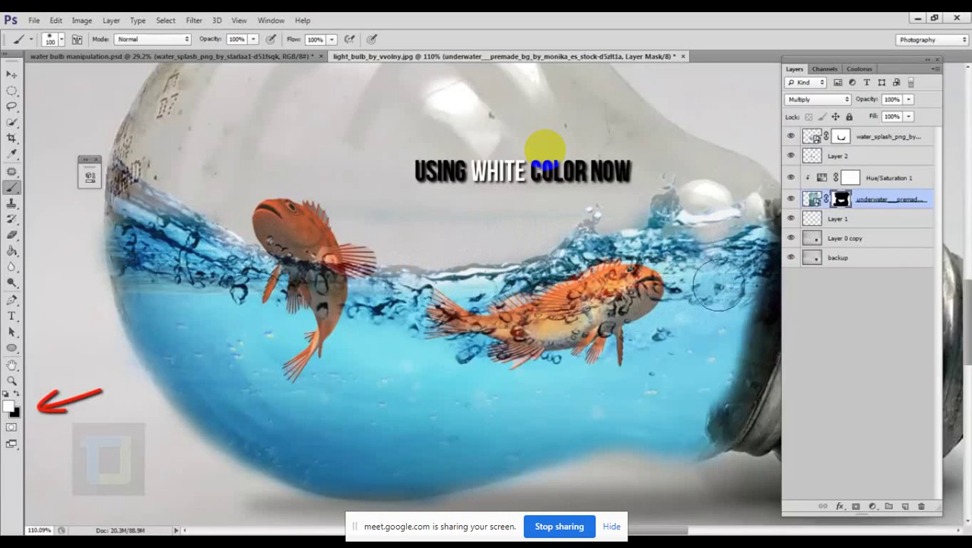
pyautogui.press('x')
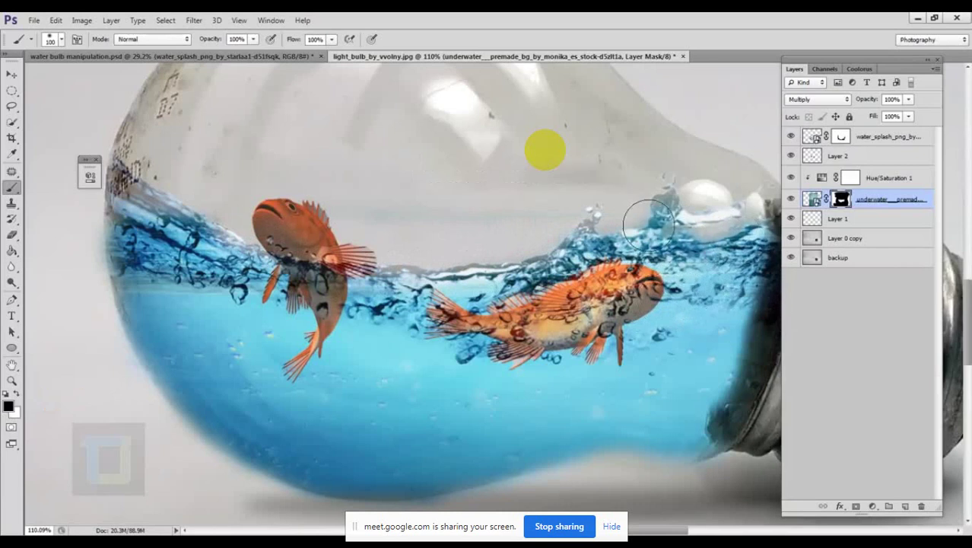
# Select the fish layer and move the right-hand fish lower in the water, mostly below the splash.
pyautogui.scroll(-5, 648, 221)
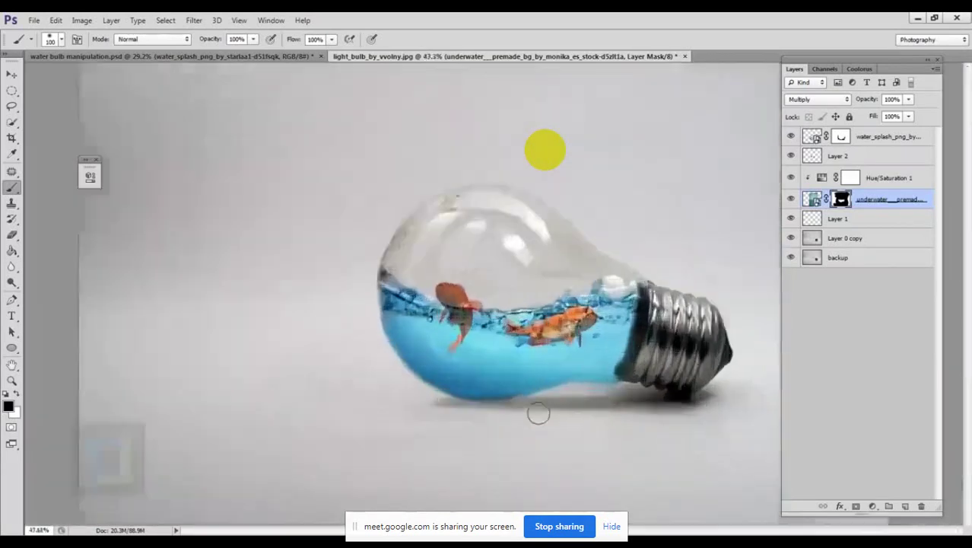
pyautogui.scroll(2, 539, 414)
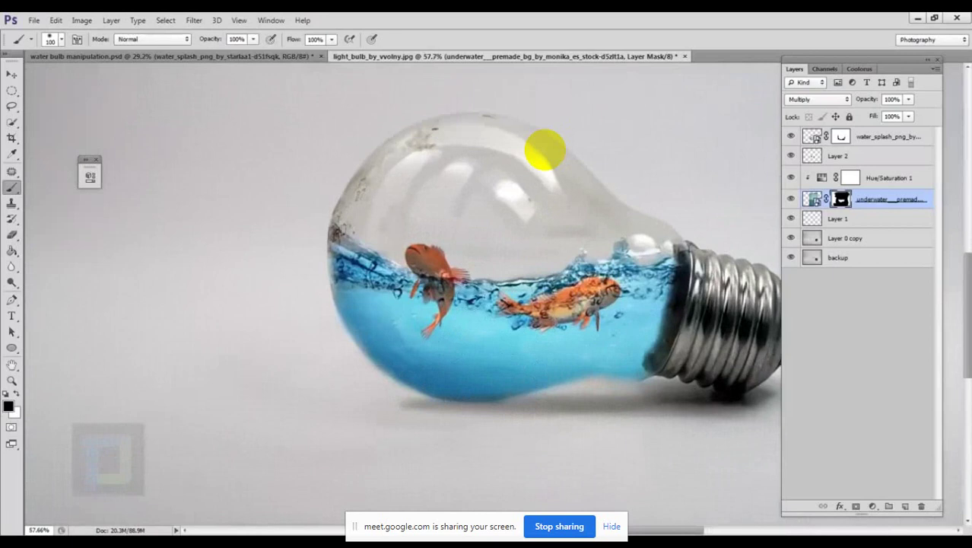
pyautogui.keyDown('ctrl'); pyautogui.click(533, 296); pyautogui.keyUp('ctrl')
pyautogui.scroll(-1, 487, 366)
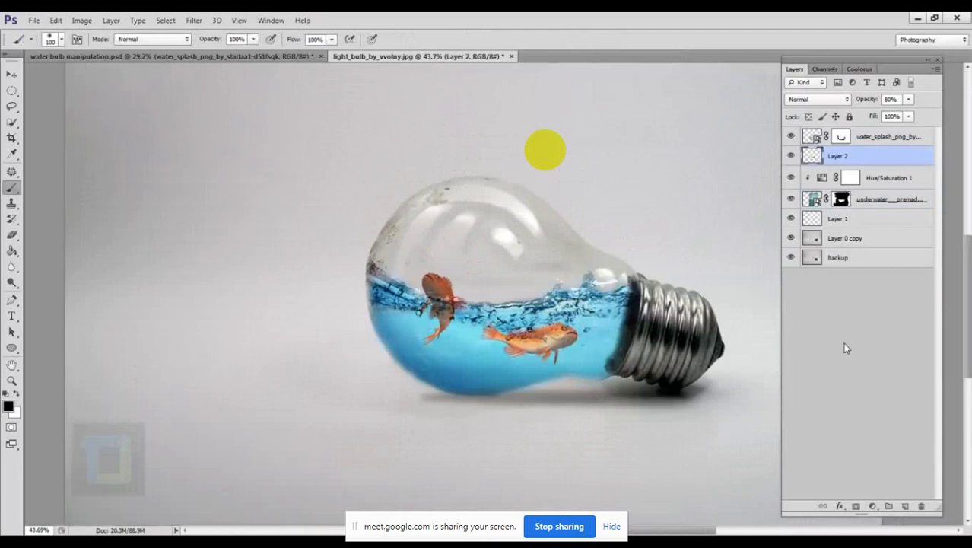
# Add a Vibrance adjustment layer above the water splash layer and set its vibrance to +64.
pyautogui.click(878, 142)
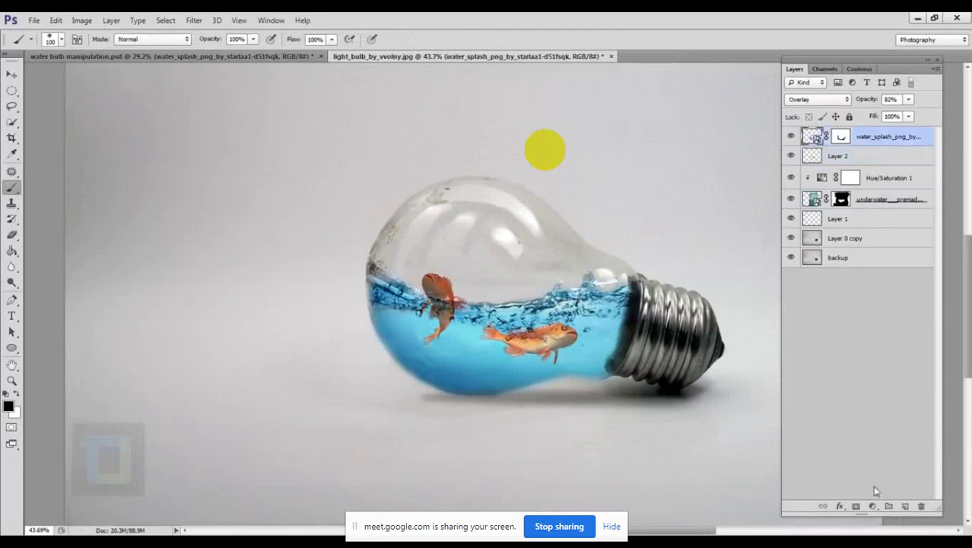
pyautogui.click(873, 506)
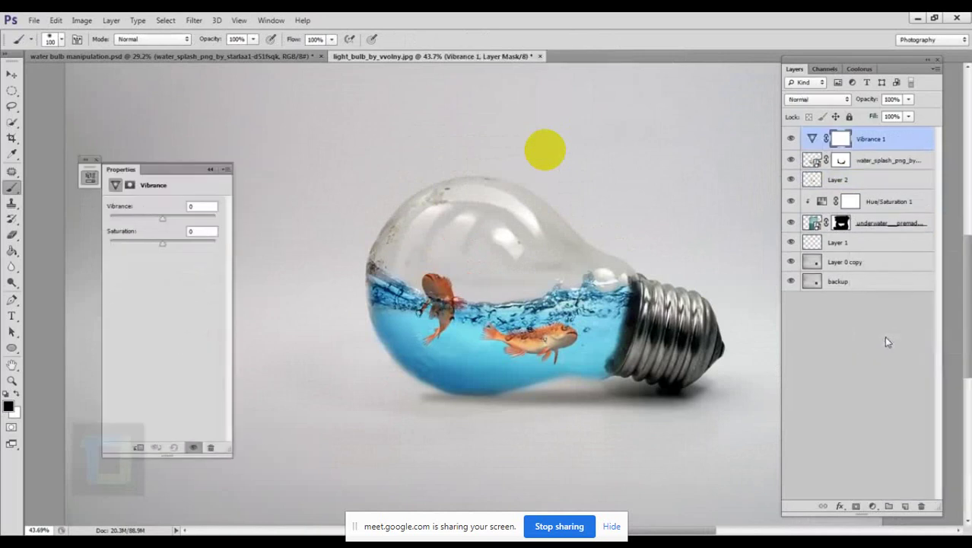
pyautogui.moveTo(163, 219); pyautogui.dragTo(196, 222)
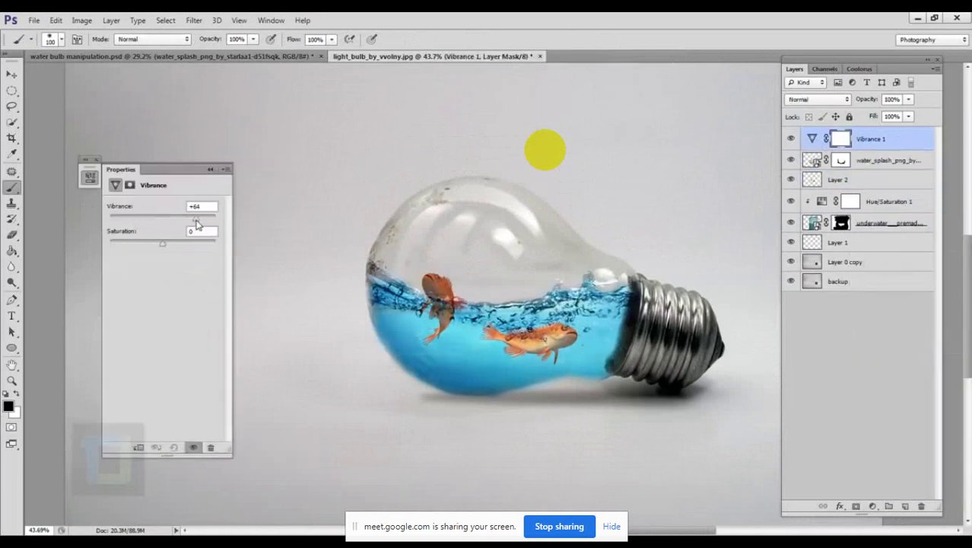
pyautogui.click(798, 140)
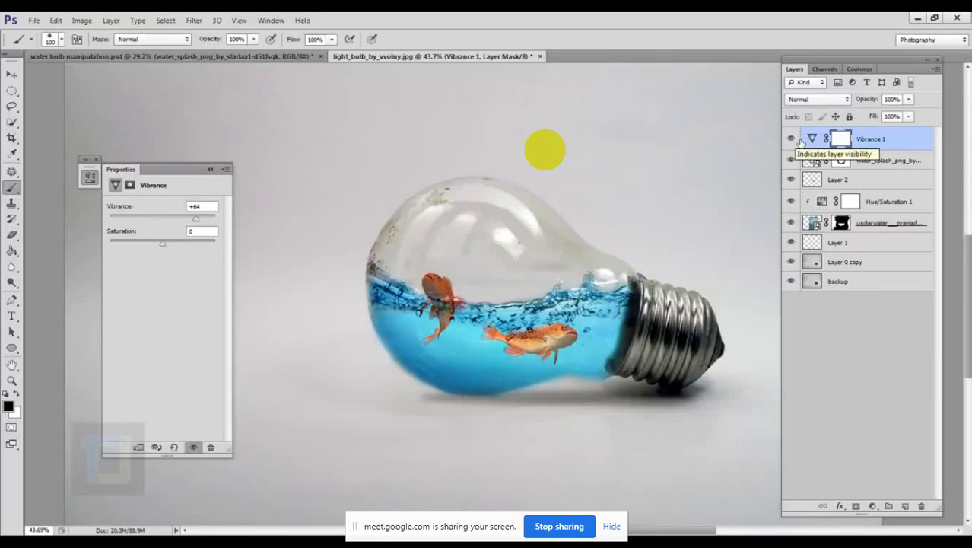
pyautogui.scroll(-3, 523, 350)
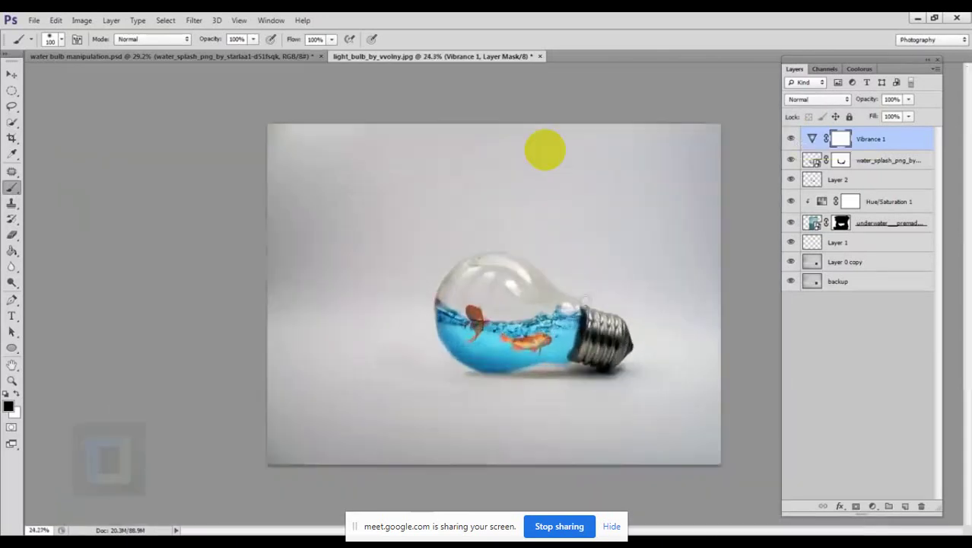
# Create a new layer above the Vibrance adjustment and stamp all visible layers into it.
pyautogui.press('v')
pyautogui.scroll(3, 522, 339)
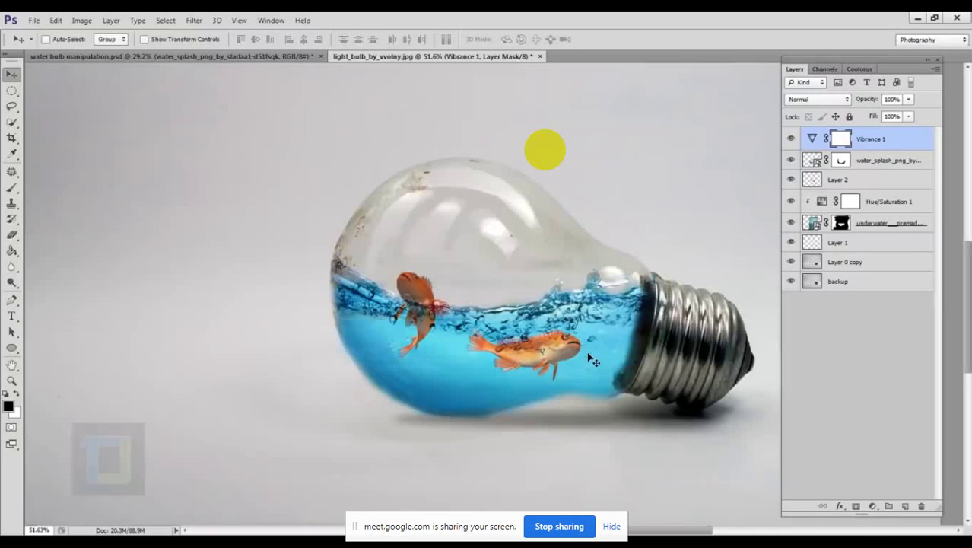
pyautogui.scroll(-3, 594, 362)
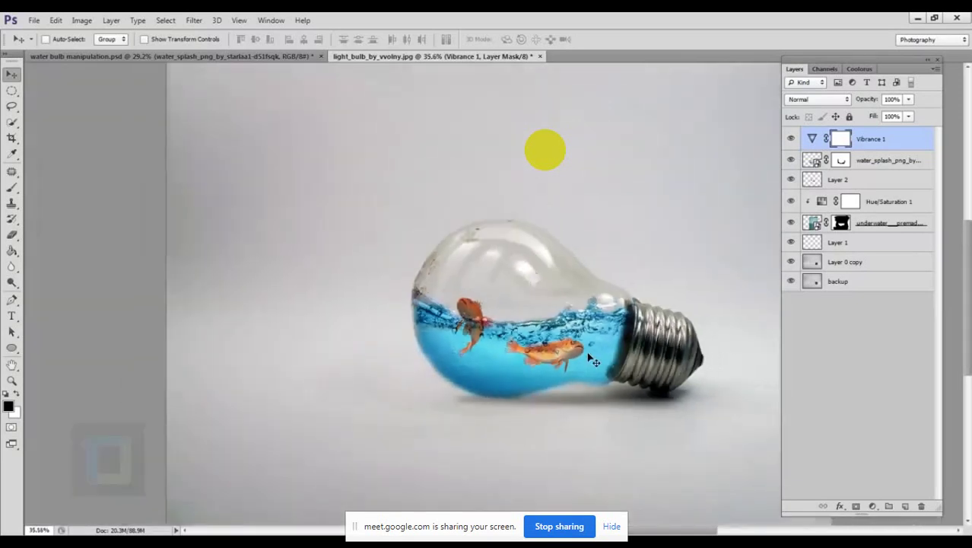
pyautogui.click(907, 507)
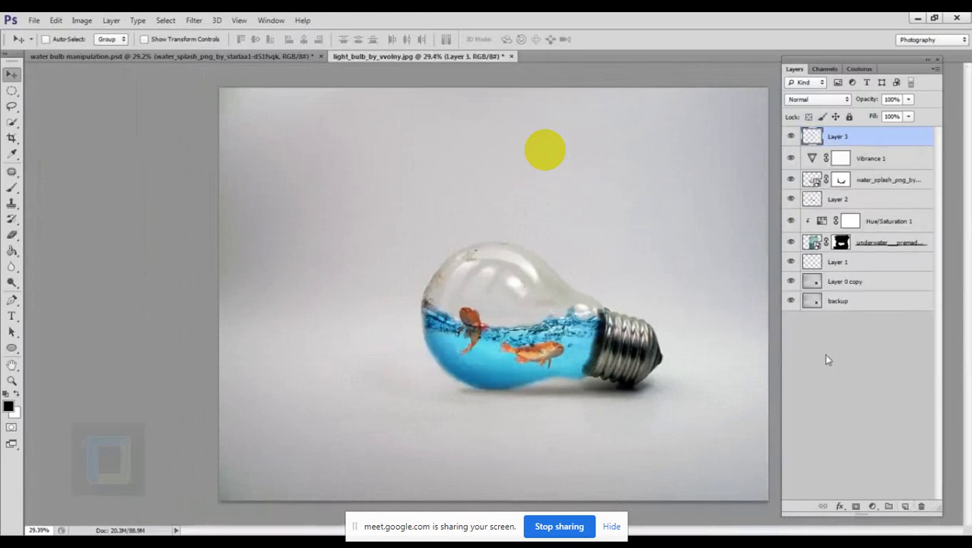
pyautogui.hotkey('ctrl', 'shift', 'alt', 'e')
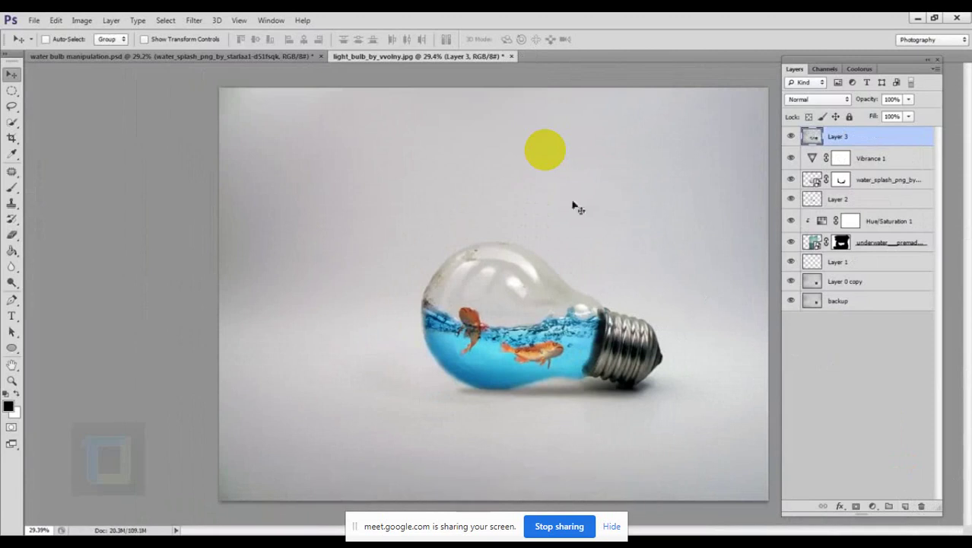
pyautogui.moveTo(477, 271); pyautogui.dragTo(499, 279)
pyautogui.hotkey('ctrl', 'z')
# Flip the merged layer vertically with Free Transform and move it down so the inverted bulb lies beneath the original.
pyautogui.hotkey('ctrl', 't')
pyautogui.rightClick(502, 191)
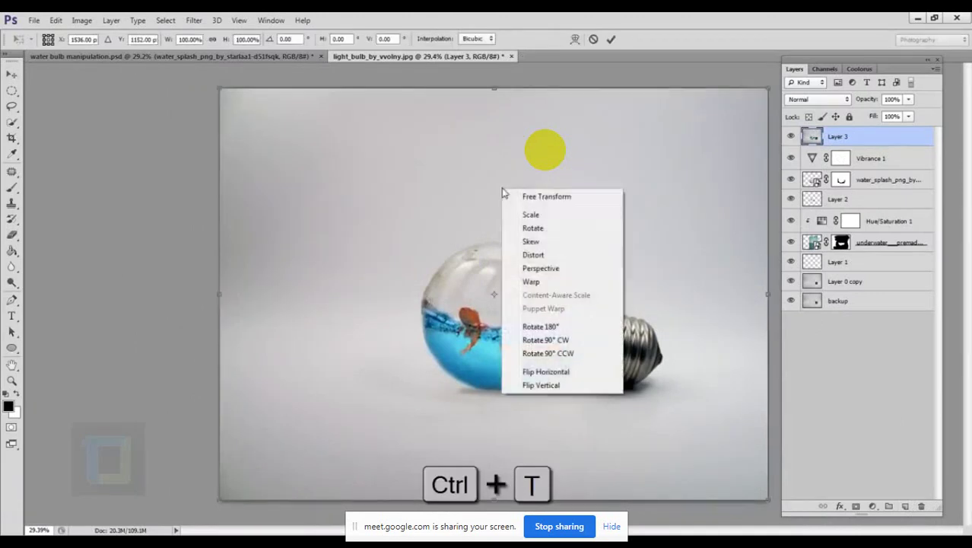
pyautogui.click(550, 387)
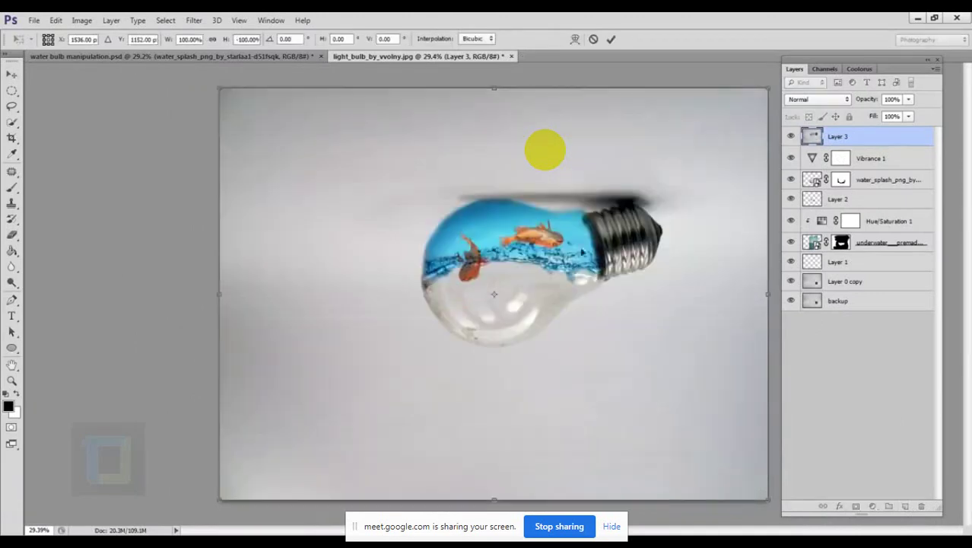
pyautogui.moveTo(555, 189); pyautogui.dragTo(560, 347)
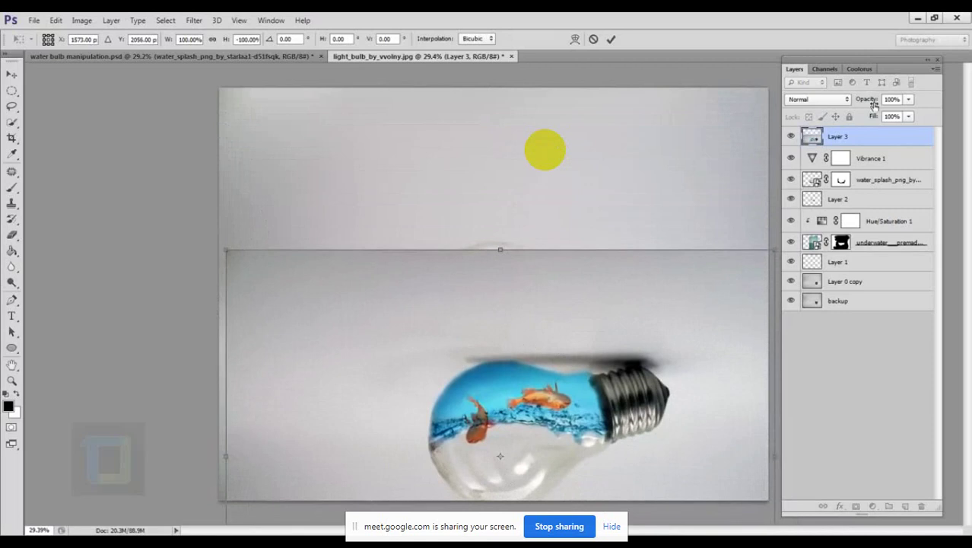
# Lower the flipped layer's opacity to 54% and align it as a reflection under the bulb, with the rotation at 178.71°.
pyautogui.moveTo(874, 105); pyautogui.dragTo(847, 105)
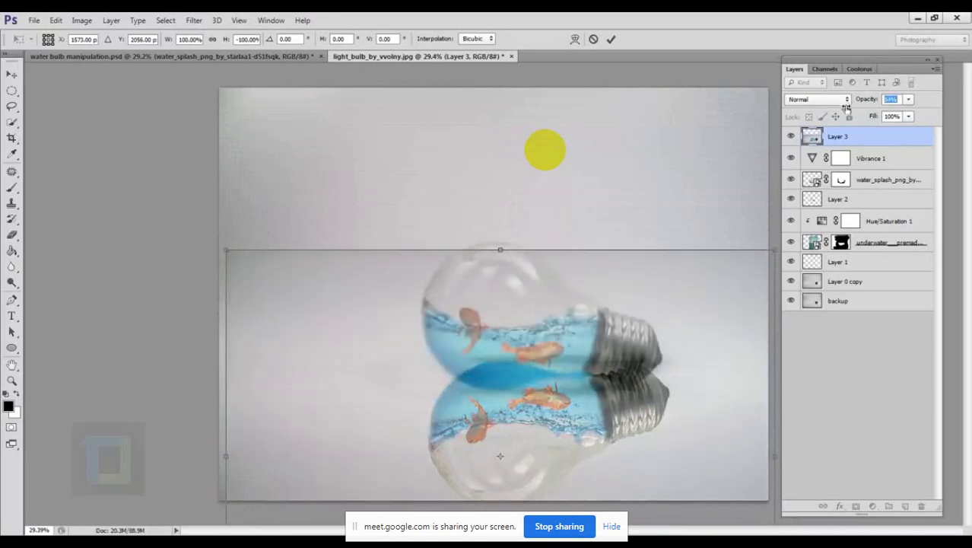
pyautogui.moveTo(643, 322); pyautogui.dragTo(636, 345)
pyautogui.scroll(-3, 636, 345)
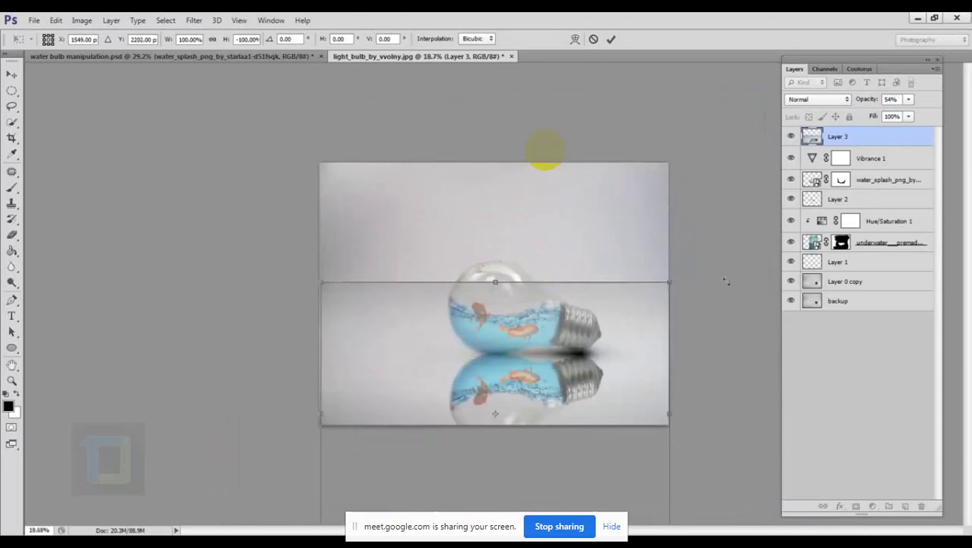
pyautogui.moveTo(697, 274); pyautogui.dragTo(693, 275)
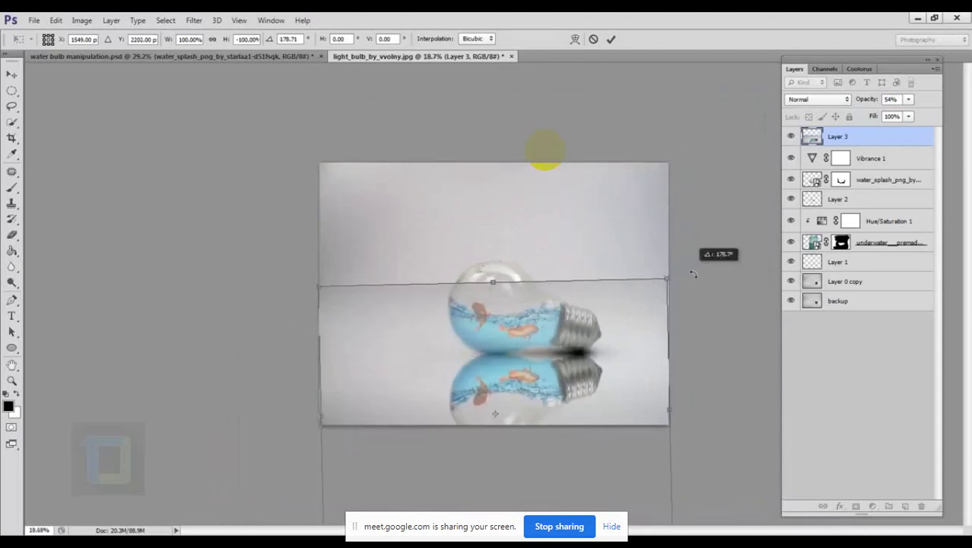
pyautogui.scroll(2, 563, 379)
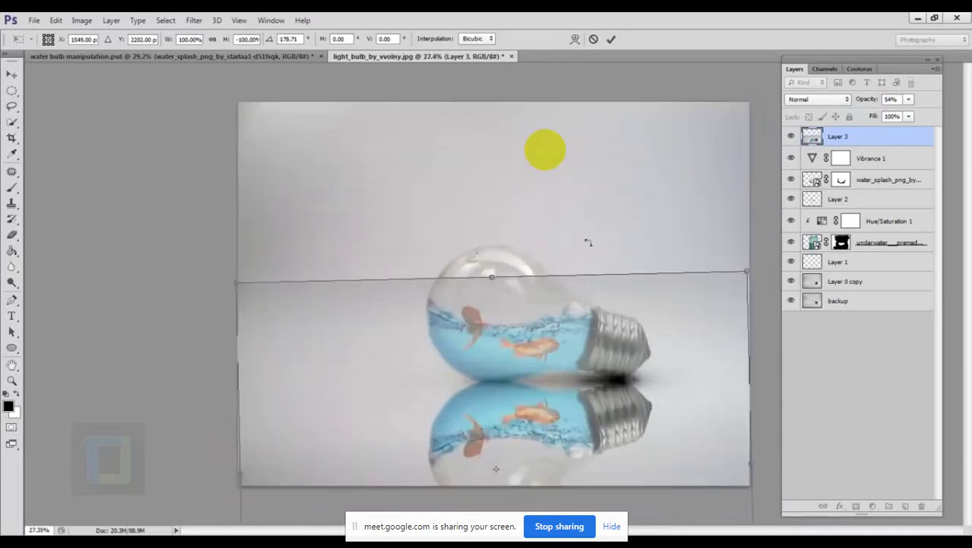
pyautogui.click(611, 39)
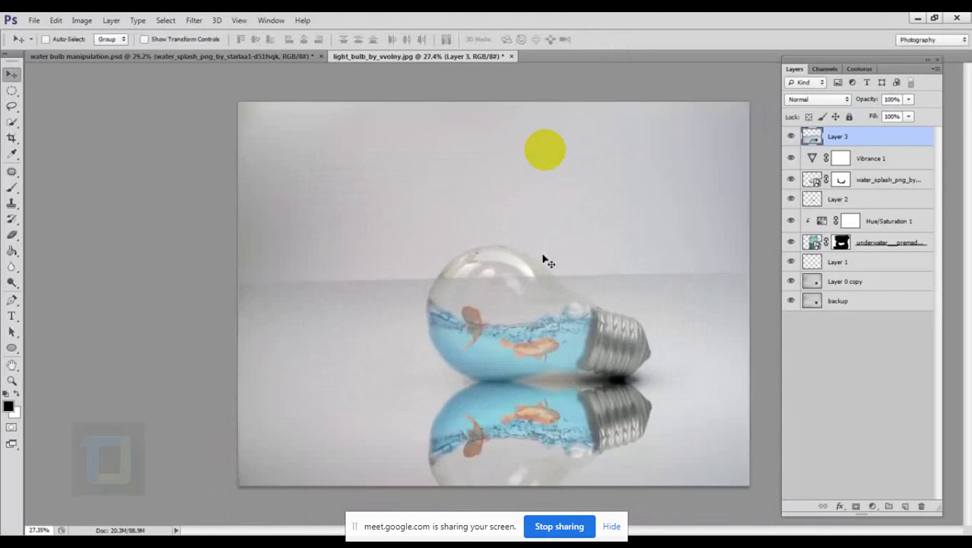
# Lower the opacity of the flipped reflection layer, Layer 3, to 21%.
pyautogui.click(908, 99)
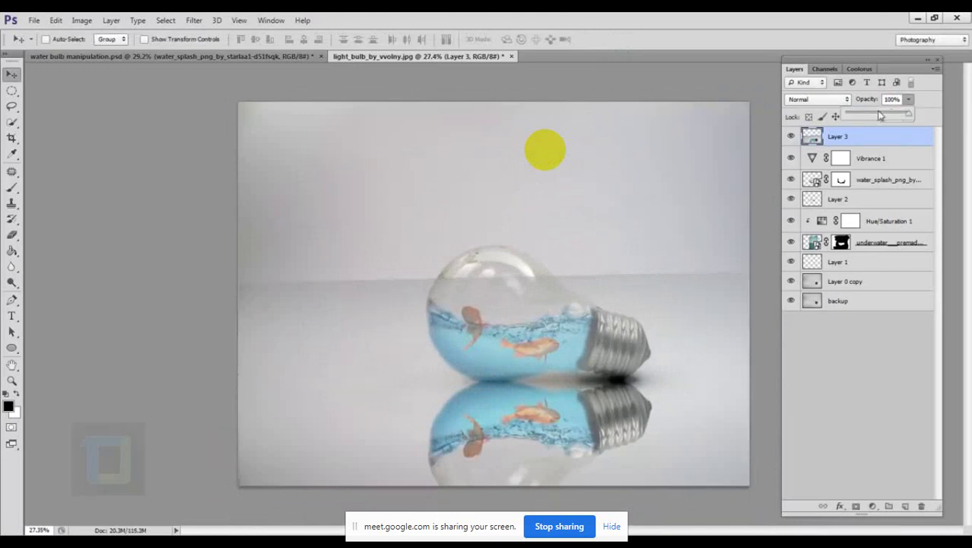
pyautogui.moveTo(879, 115)
pyautogui.mouseDown()
pyautogui.moveTo(864, 145)
pyautogui.moveTo(890, 115)
pyautogui.mouseUp()
pyautogui.click(909, 100)
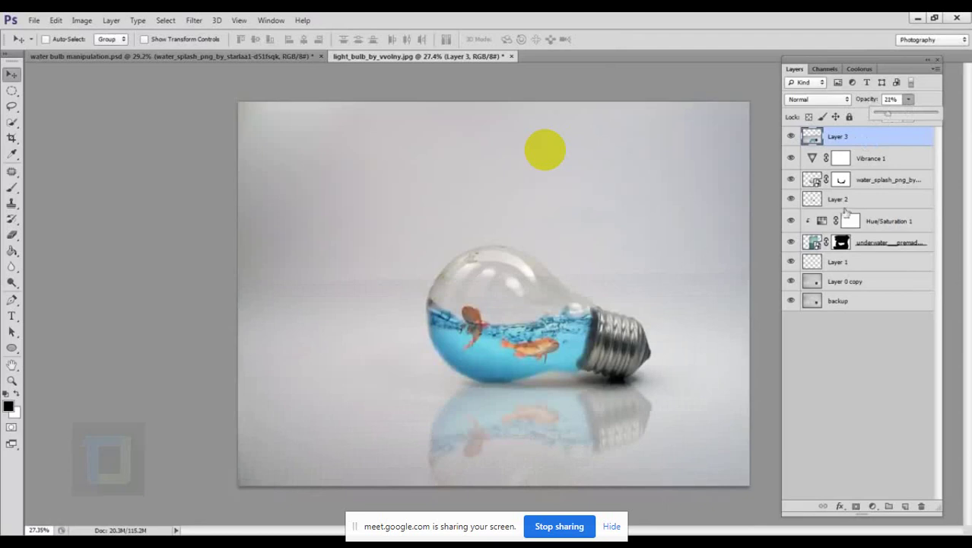
pyautogui.click(865, 140)
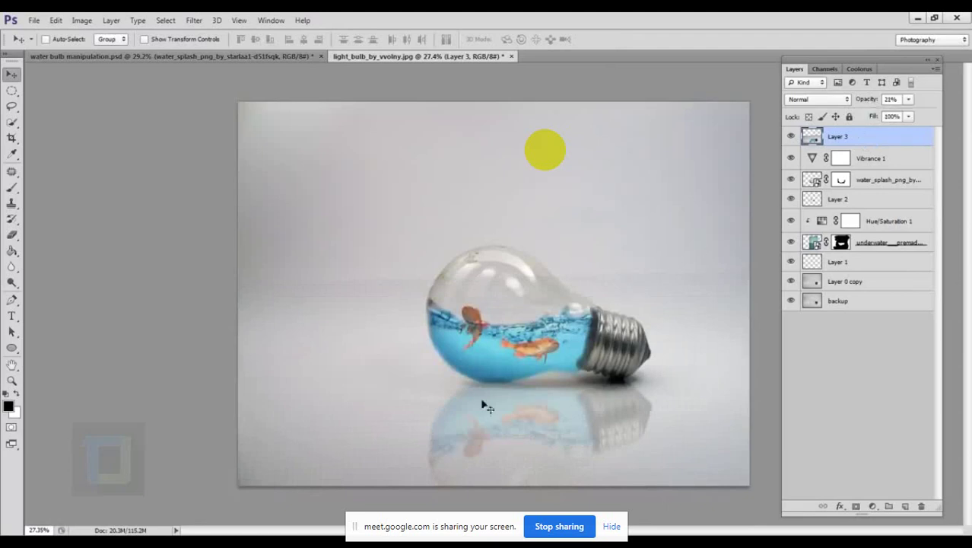
# Erase the parts of Layer 3 covering the original bulb and background with a soft eraser enlarged to 500 px.
pyautogui.moveTo(12, 235); pyautogui.dragTo(51, 236)
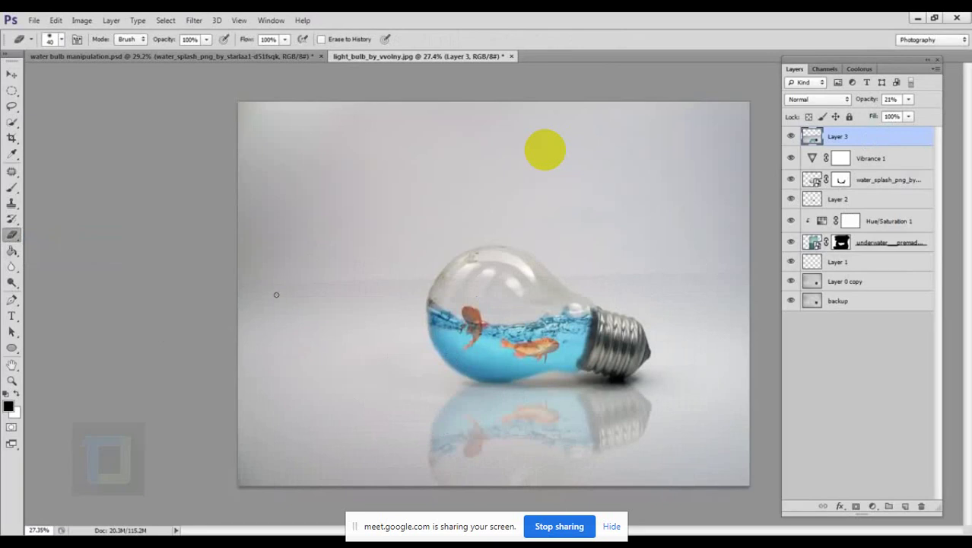
pyautogui.press(']')
pyautogui.press(']')
pyautogui.press(']')
pyautogui.press(']')
pyautogui.press(']')
pyautogui.press(']')
pyautogui.press(']')
pyautogui.press(']')
pyautogui.press(']')
pyautogui.press(']')
pyautogui.press(']')
pyautogui.press(']')
pyautogui.press(']')
pyautogui.press(']')
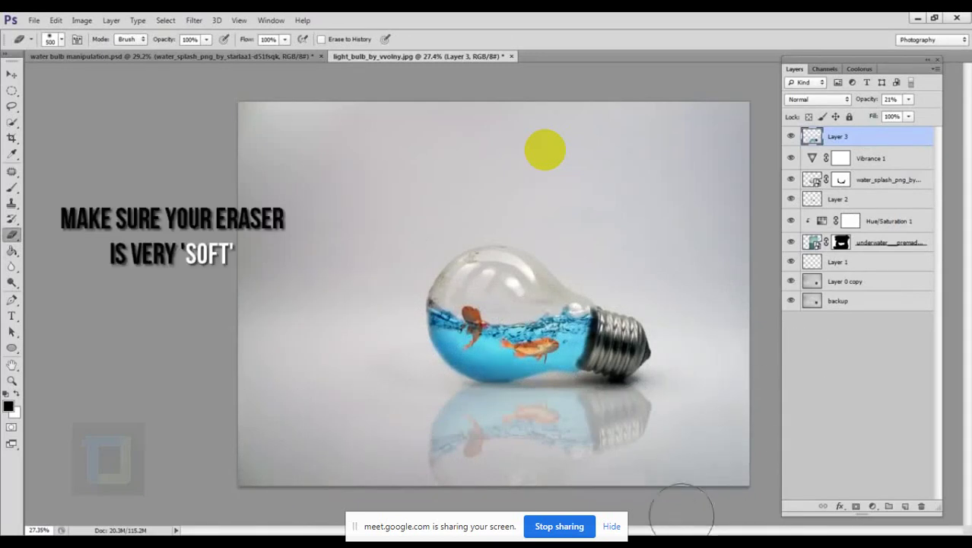
# Fade out the lower part of the reflection with the soft eraser, enlarge the eraser to 1100 px and select Layer 1.
pyautogui.scroll(-2, 672, 508)
pyautogui.press(']')
pyautogui.press(']')
pyautogui.press(']')
pyautogui.press(']')
pyautogui.press(']')
pyautogui.press(']')
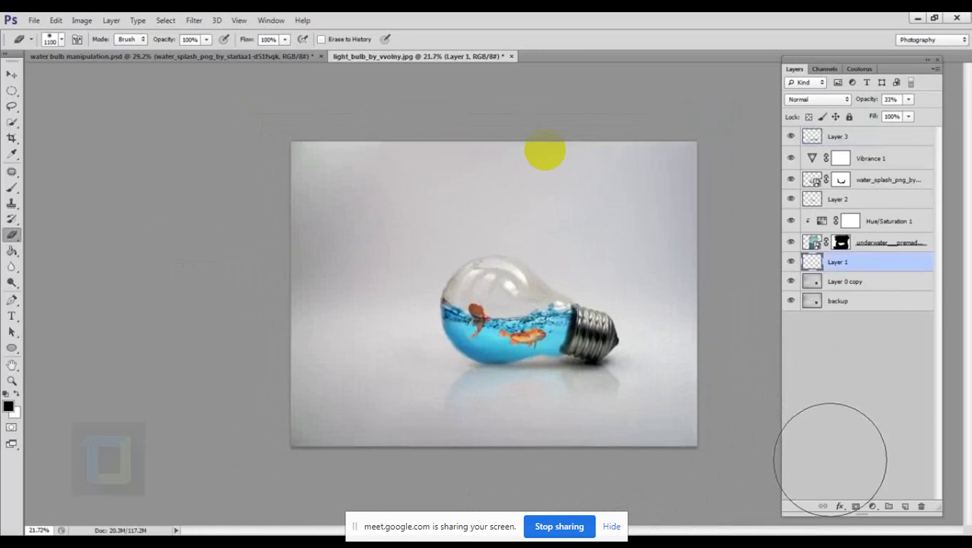
pyautogui.scroll(4, 608, 433)
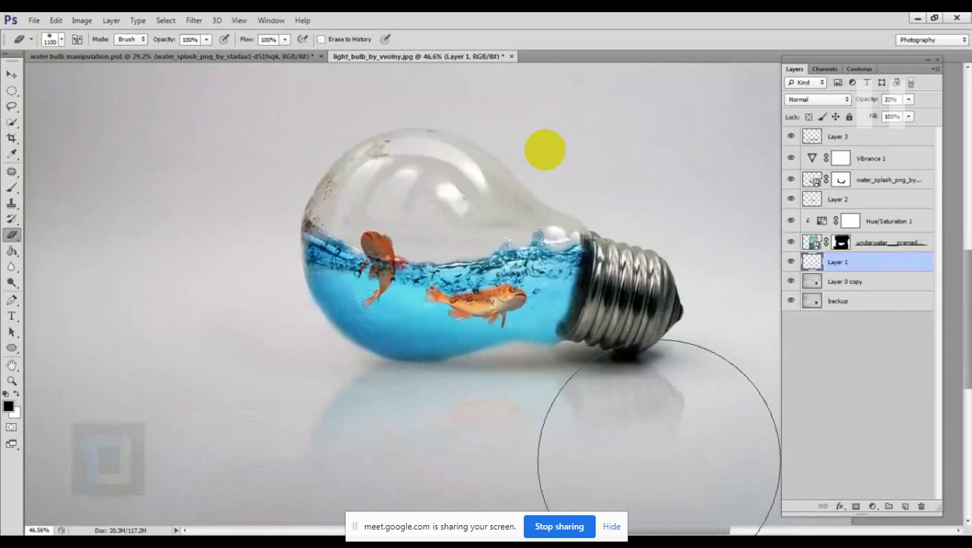
# Stop sharing the screen in the Google Meet call while the tutorial video is paused.
pyautogui.moveTo(490, 132)
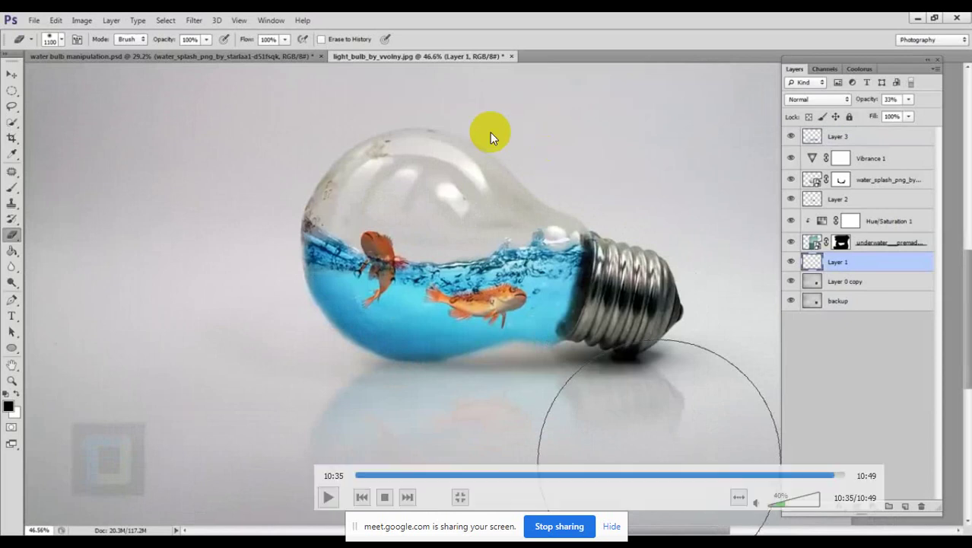
pyautogui.click(549, 526)
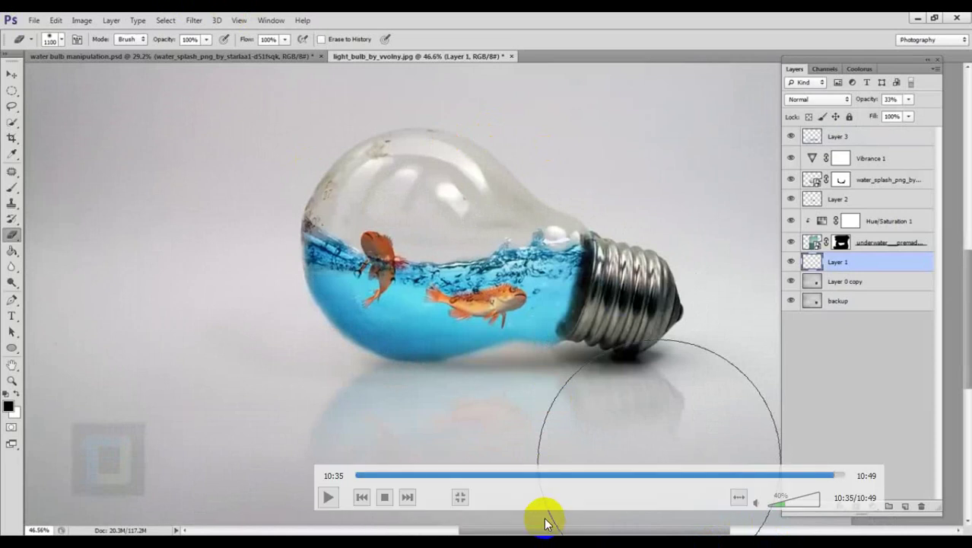